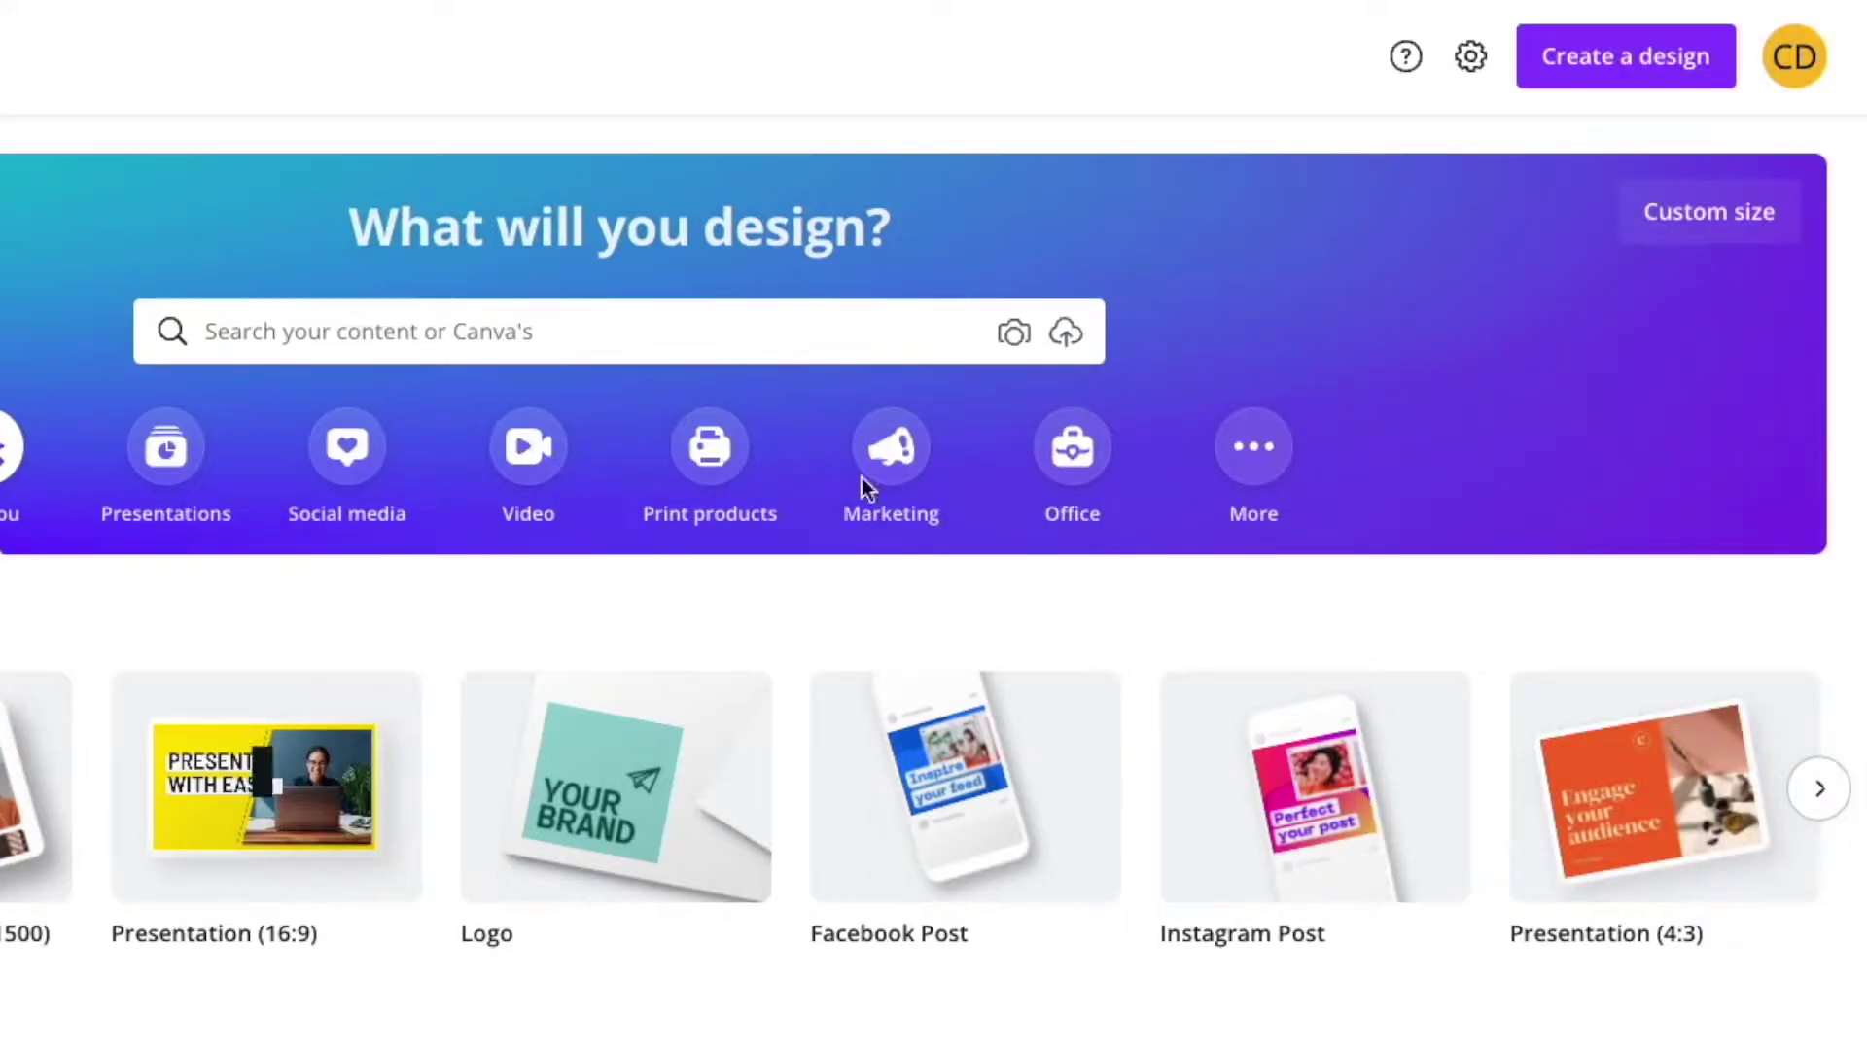
{"action": "left_click", "coordinate": [533, 338]}
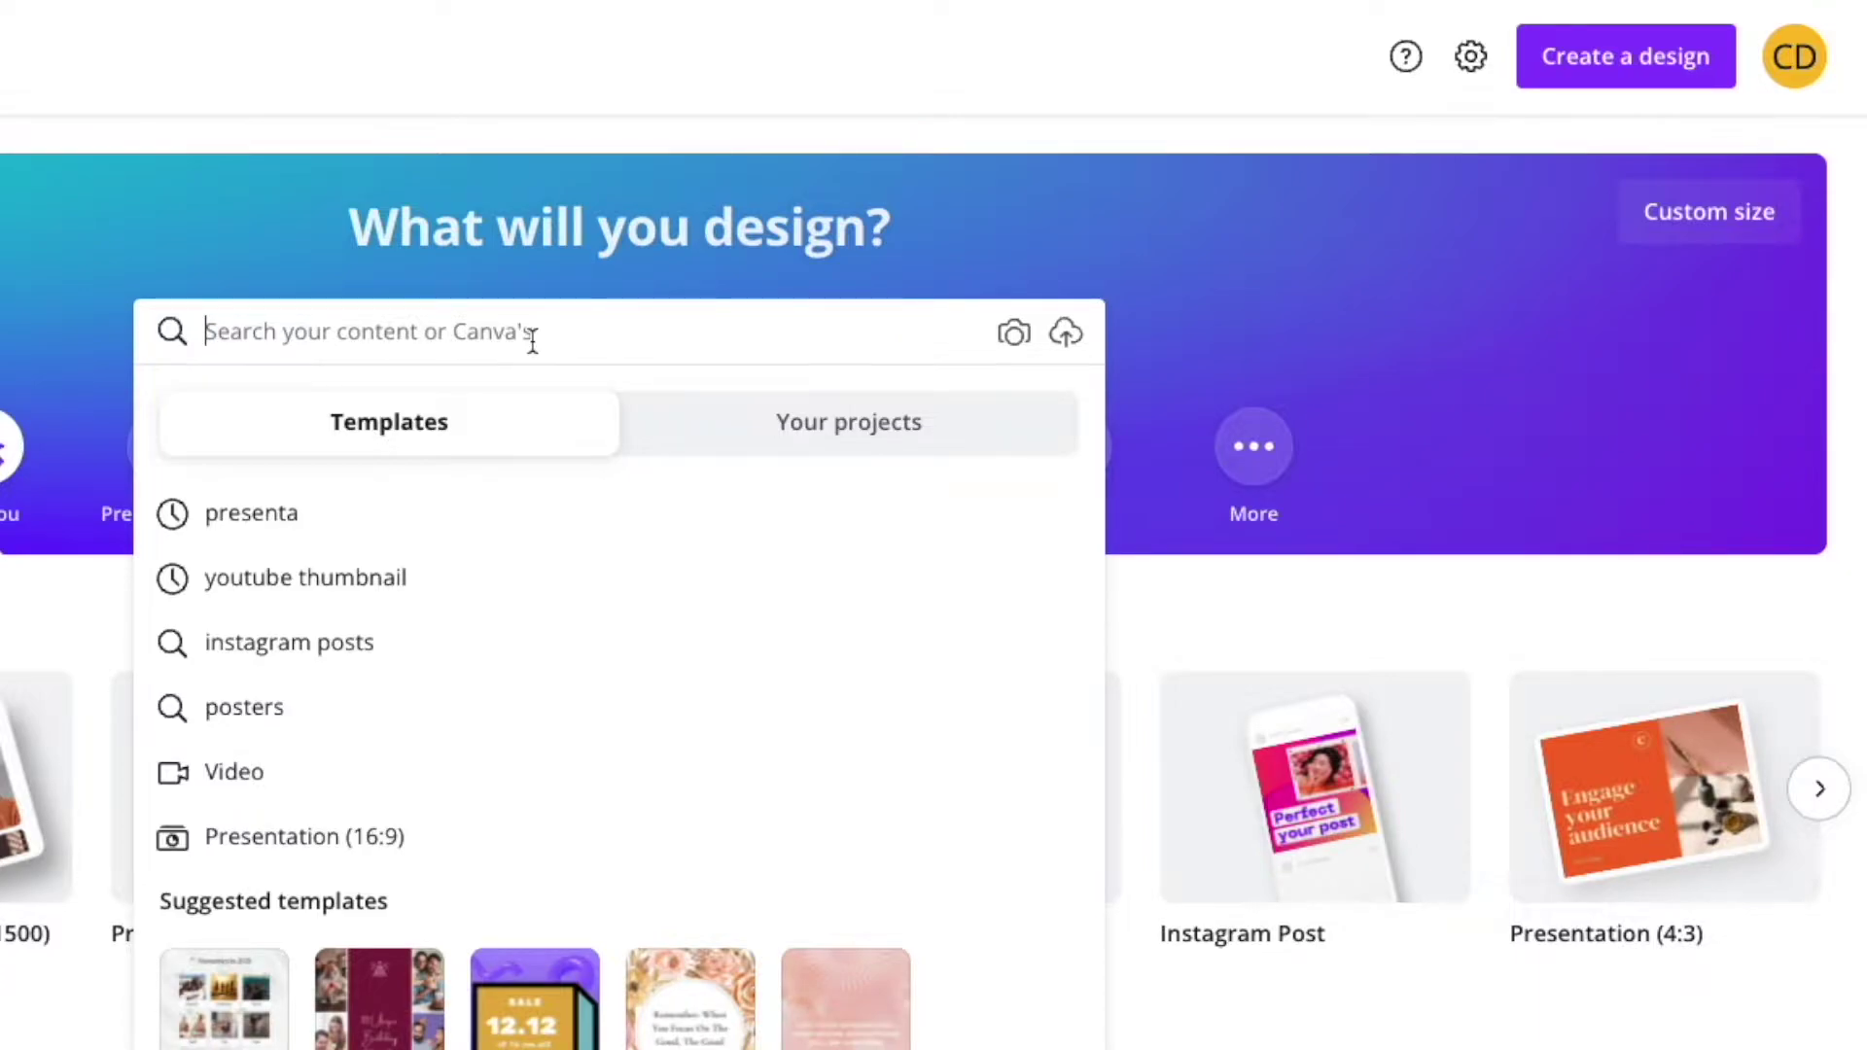
{"action": "type", "text": "p"}
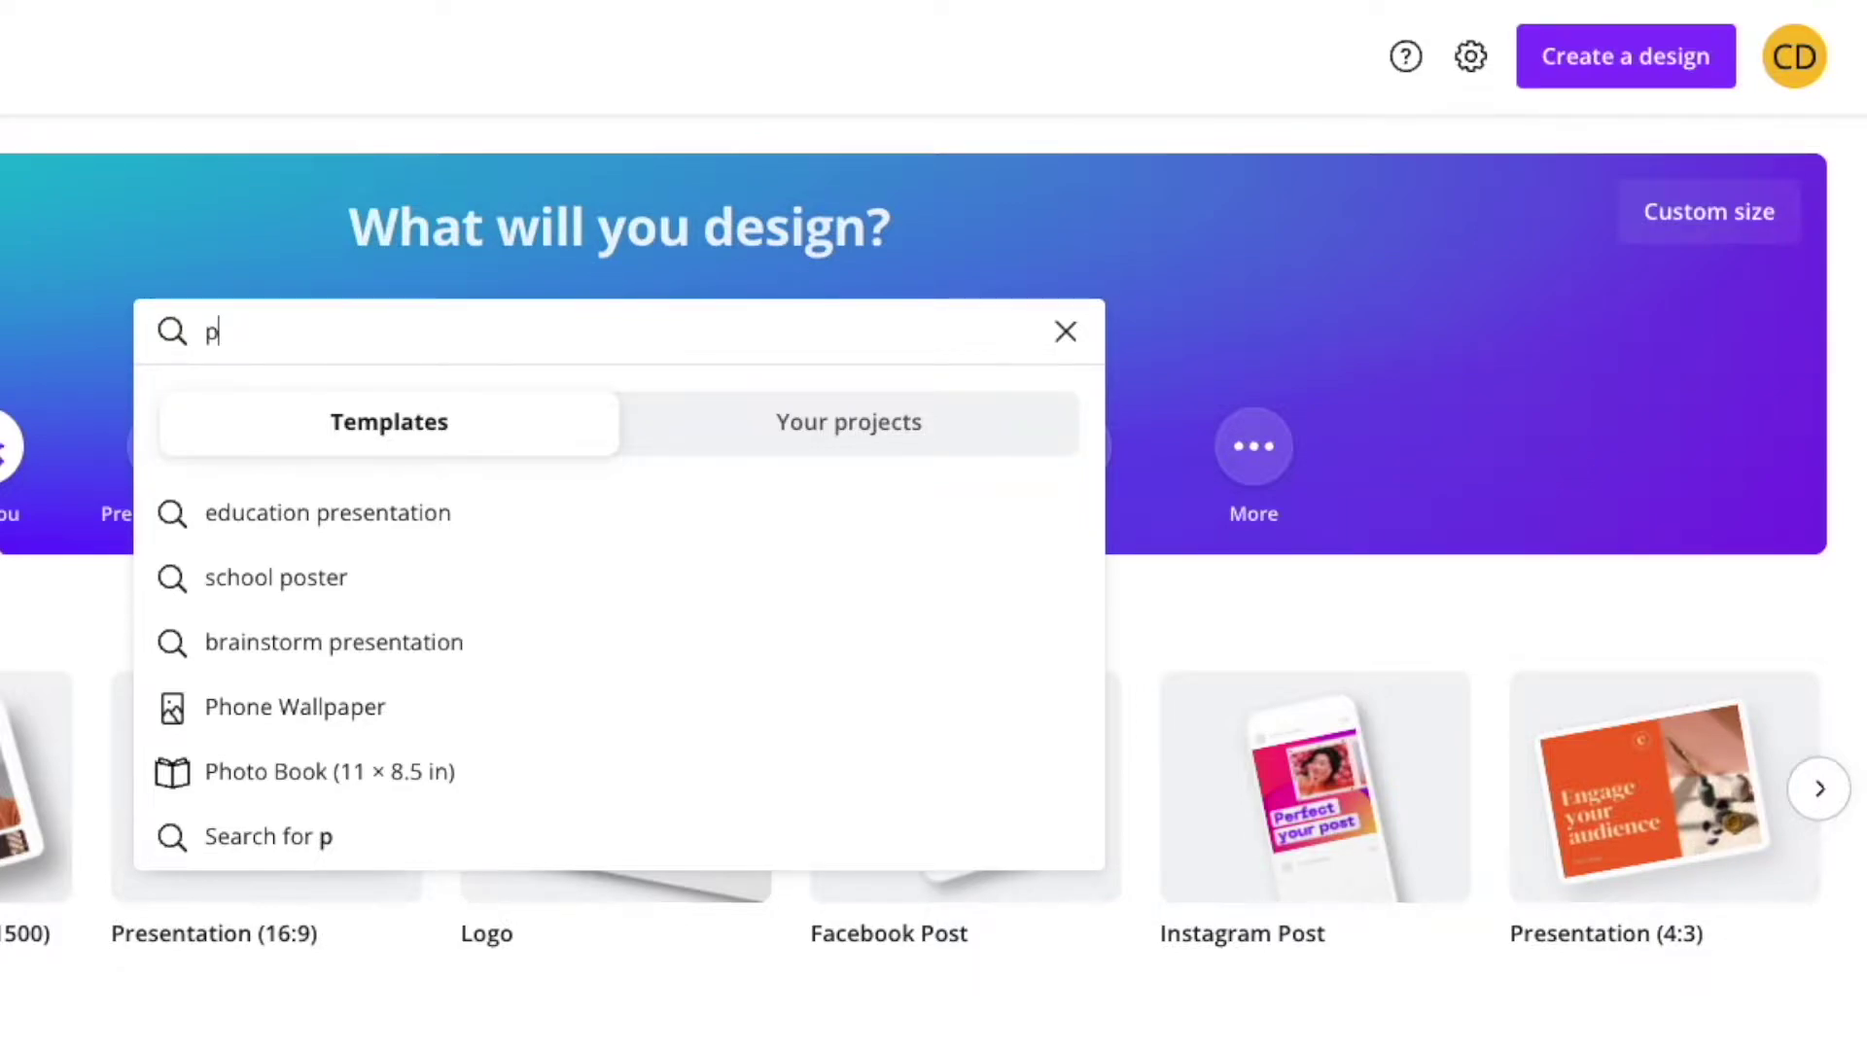
{"action": "left_click", "coordinate": [1709, 218]}
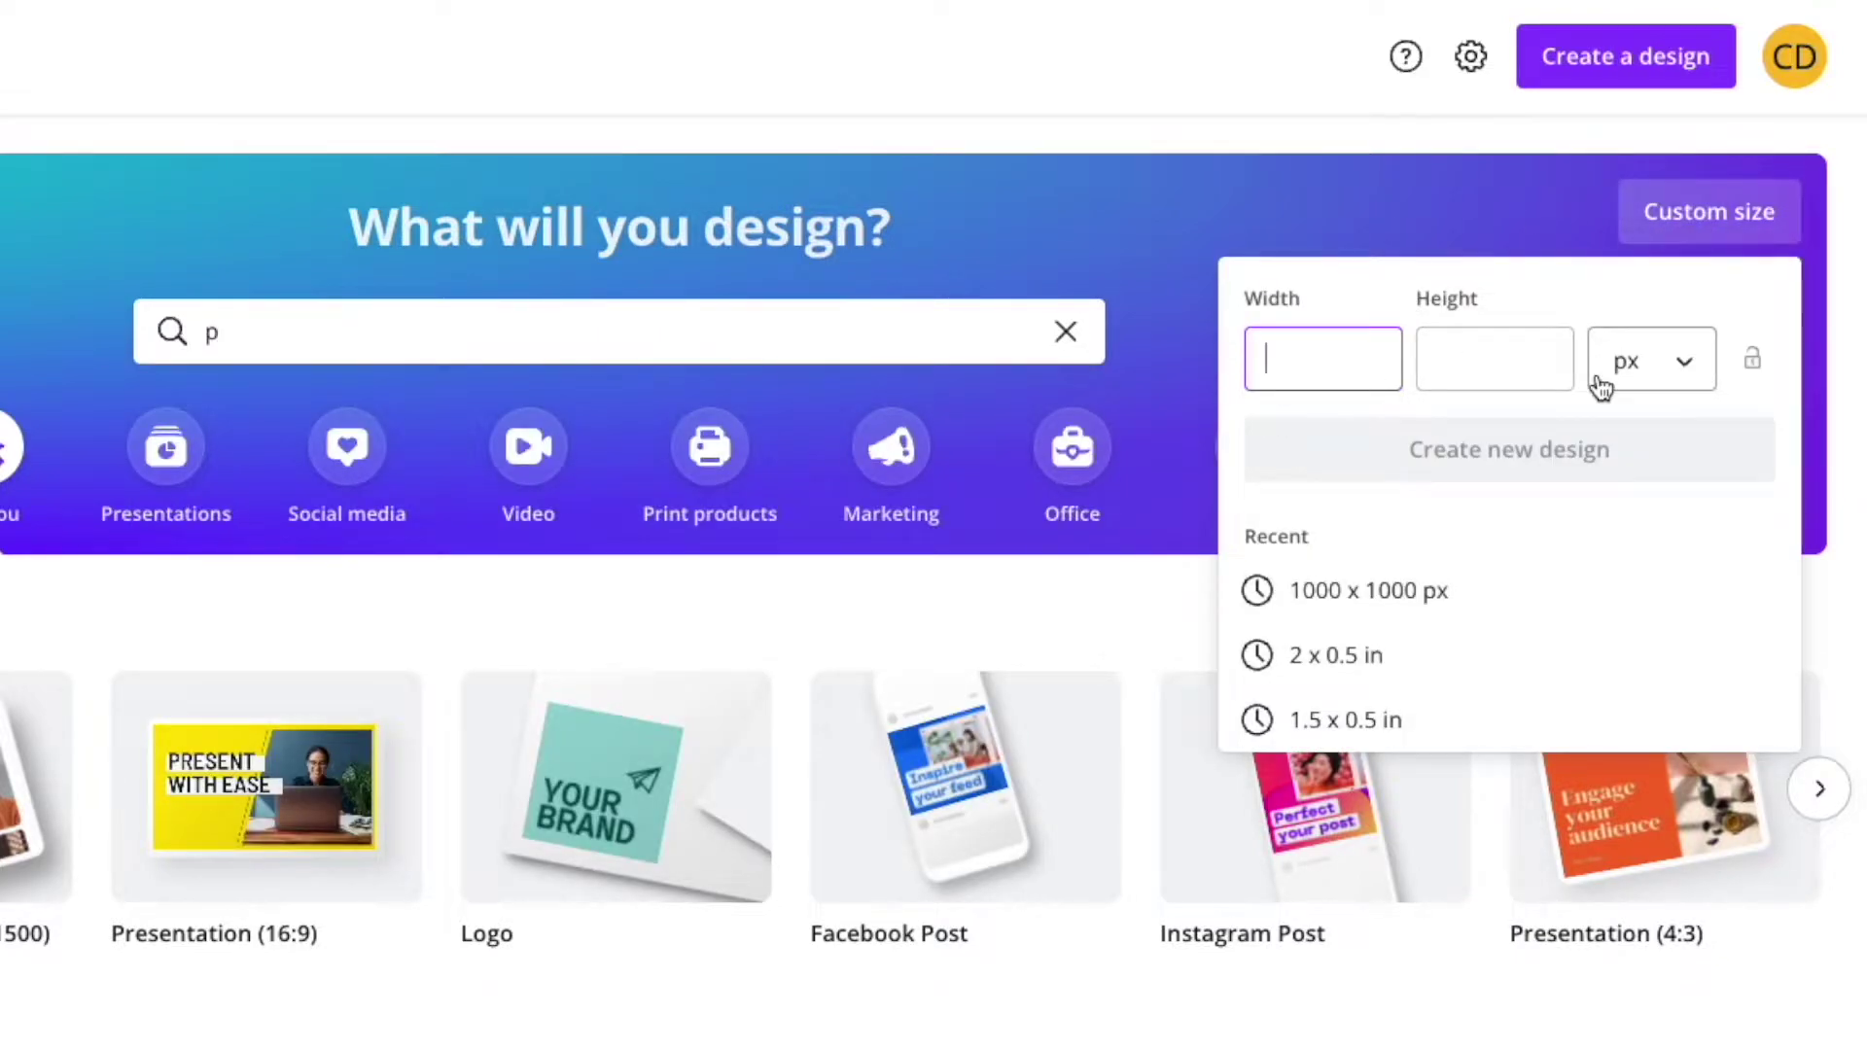
{"action": "left_click", "coordinate": [1130, 237]}
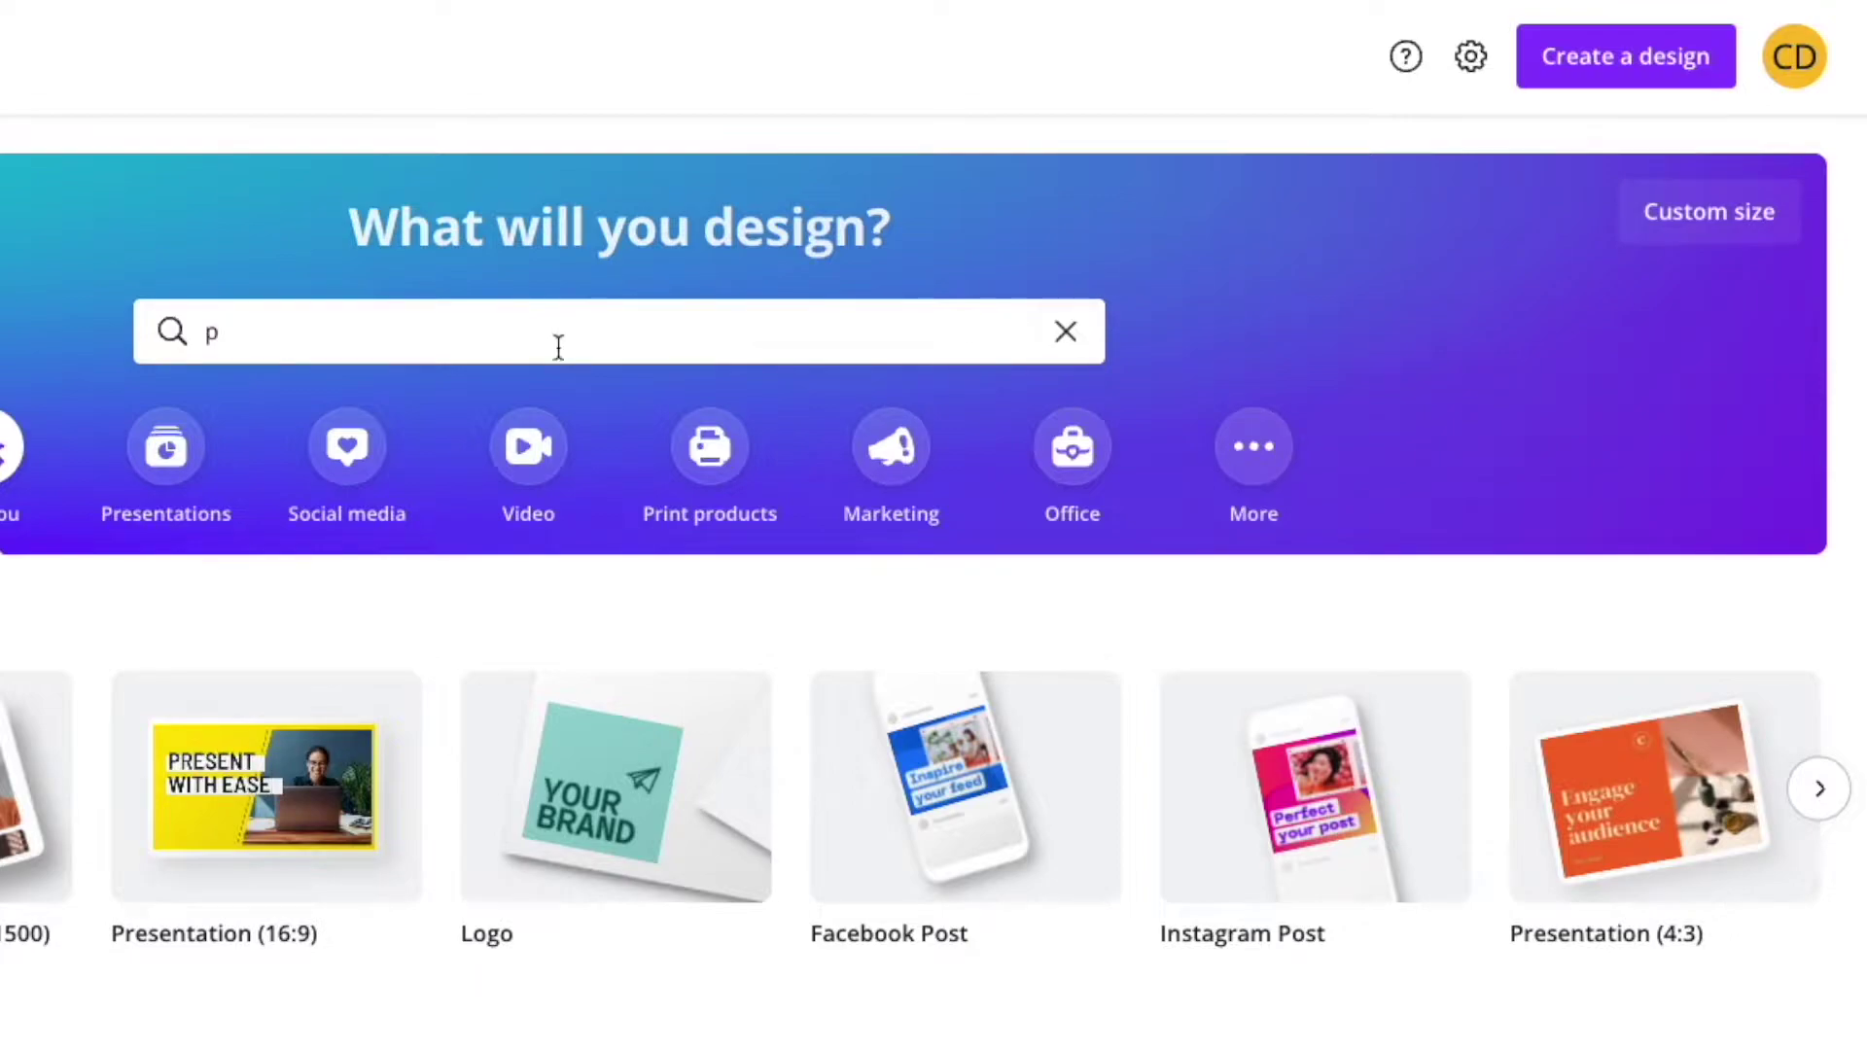
{"action": "left_click", "coordinate": [364, 333]}
{"action": "left_click", "coordinate": [1054, 254]}
{"action": "left_click", "coordinate": [1067, 331]}
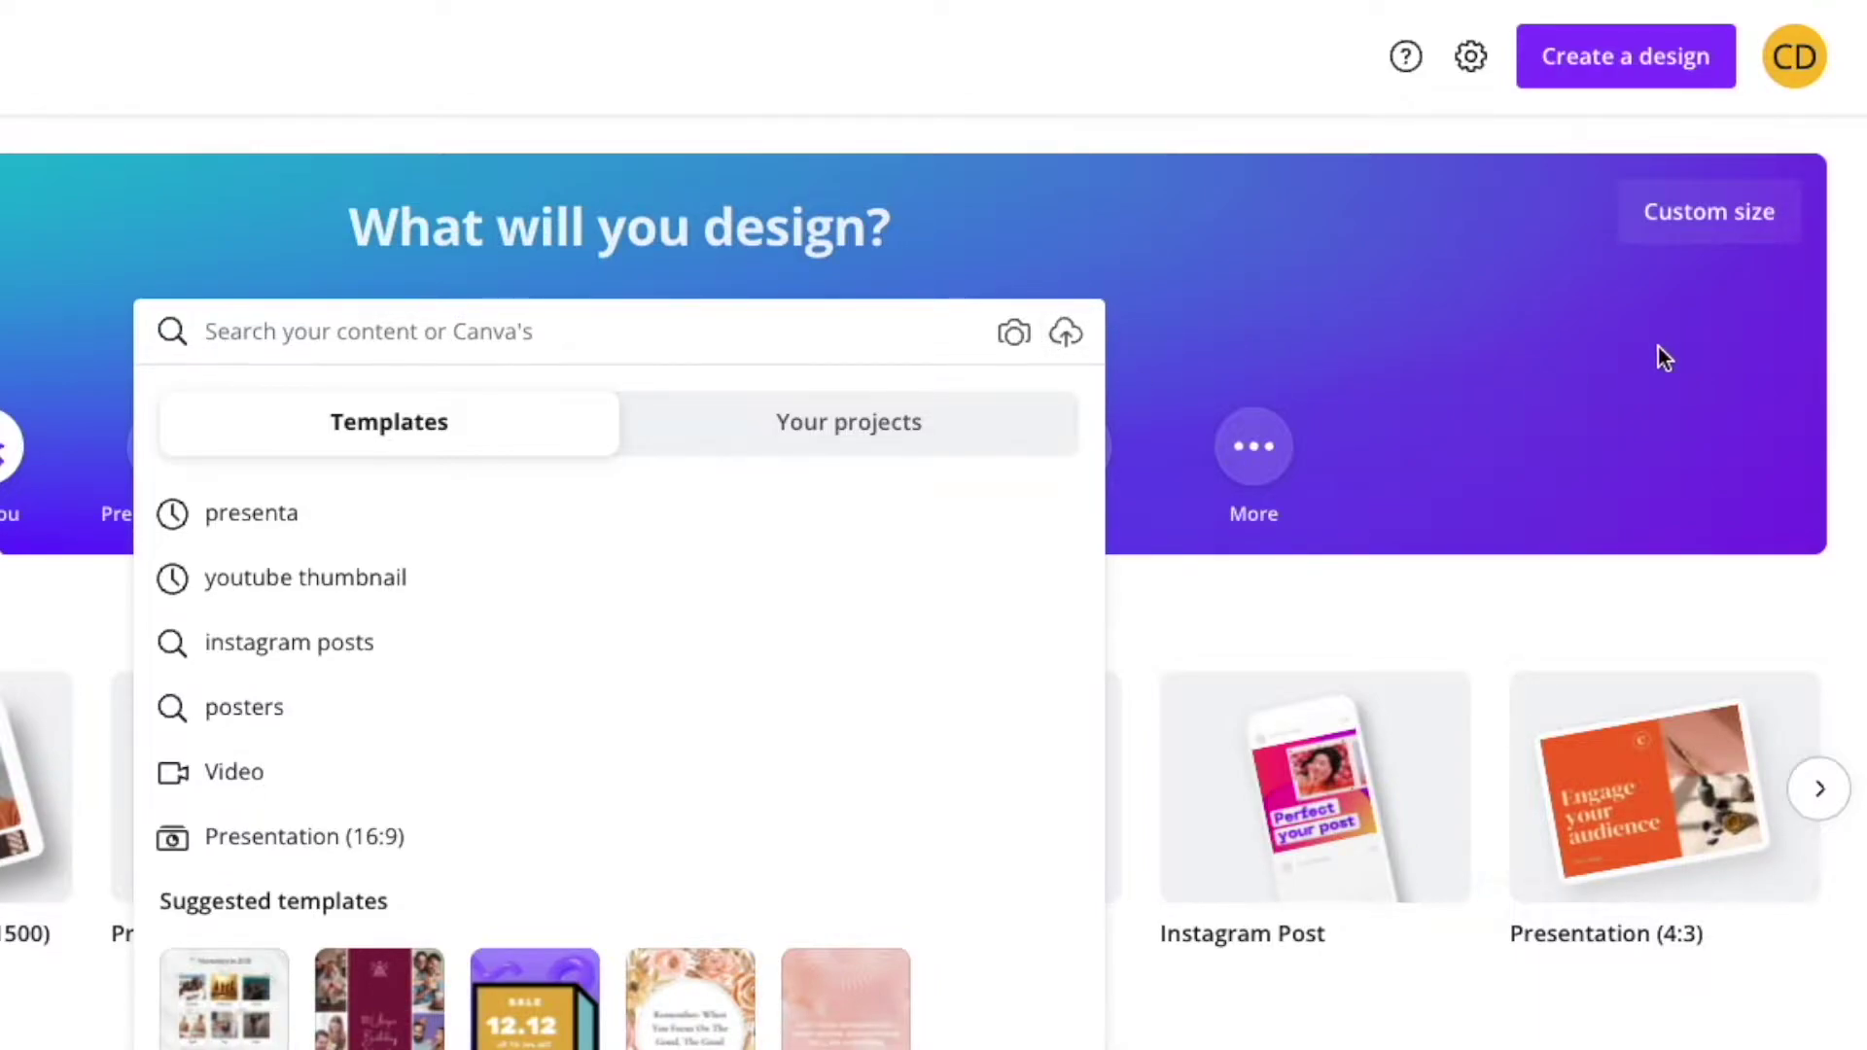
{"action": "left_click", "coordinate": [1560, 353]}
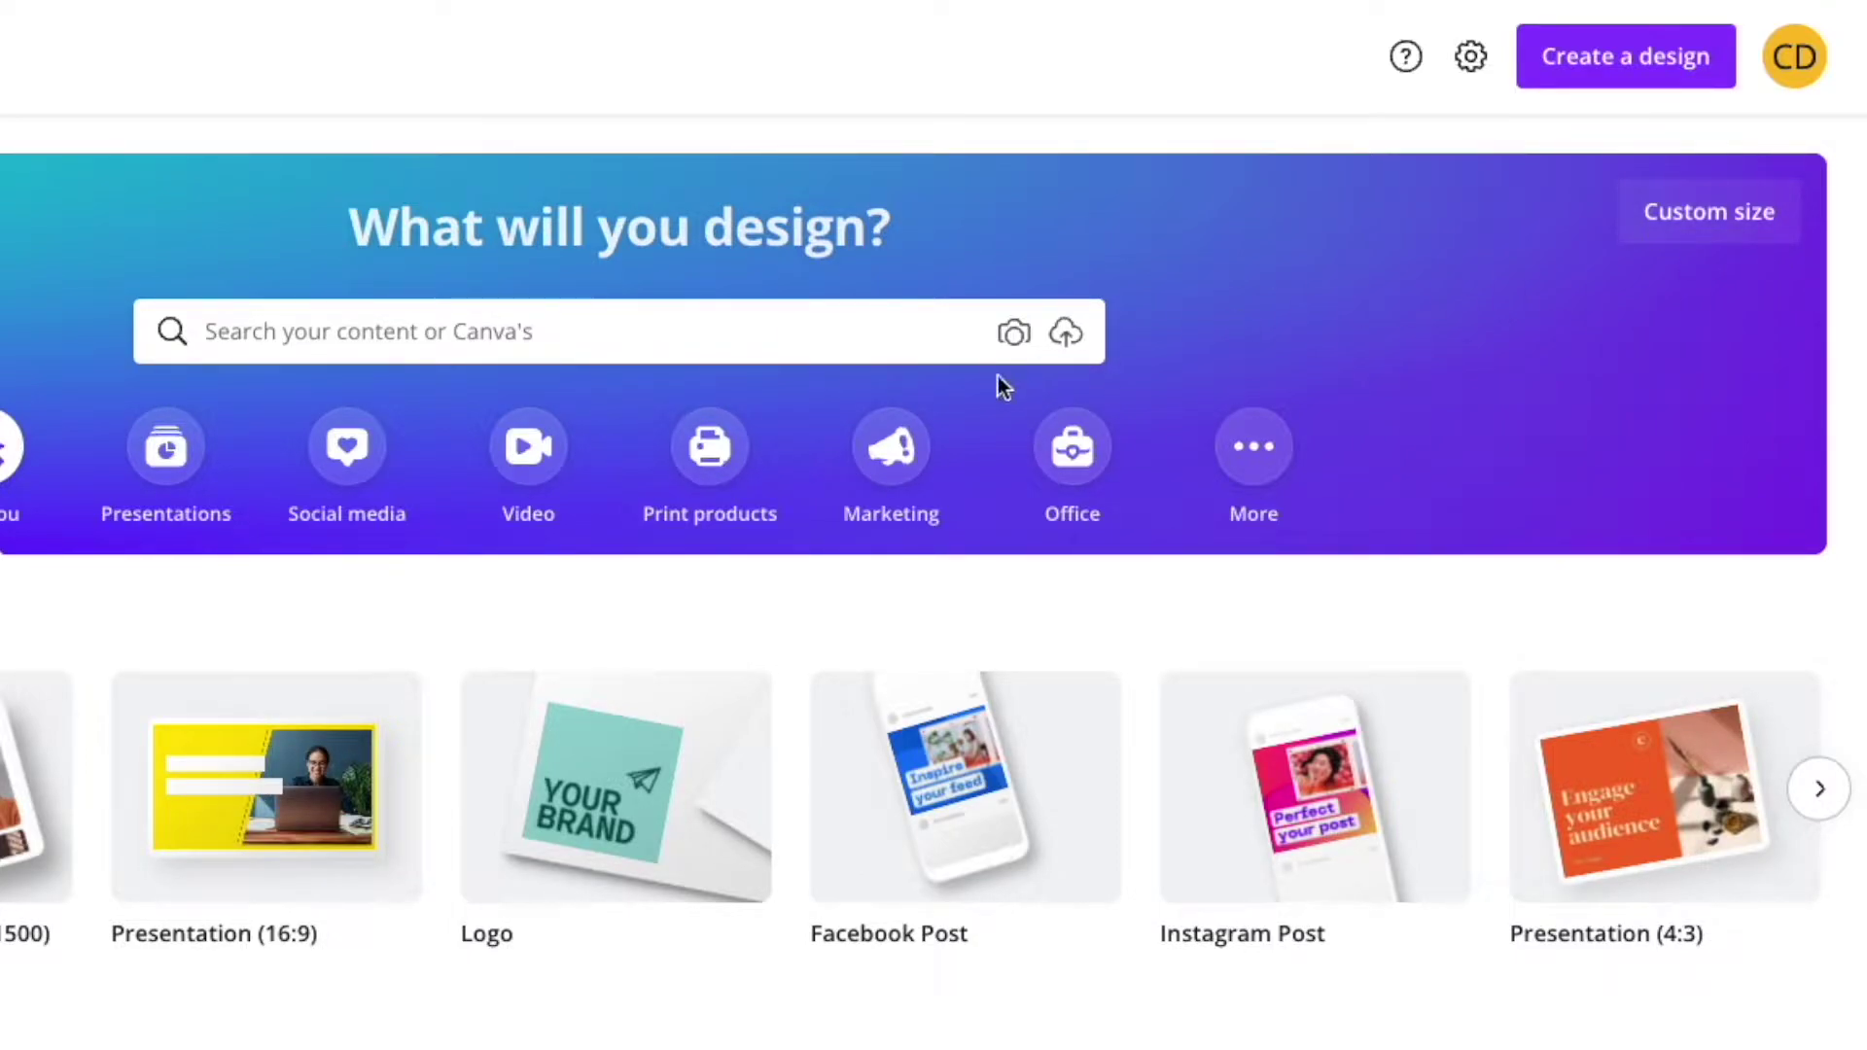
Find the Presentation (4:3) design type through the template search and create a blank design from it.
{"action": "left_click", "coordinate": [834, 331]}
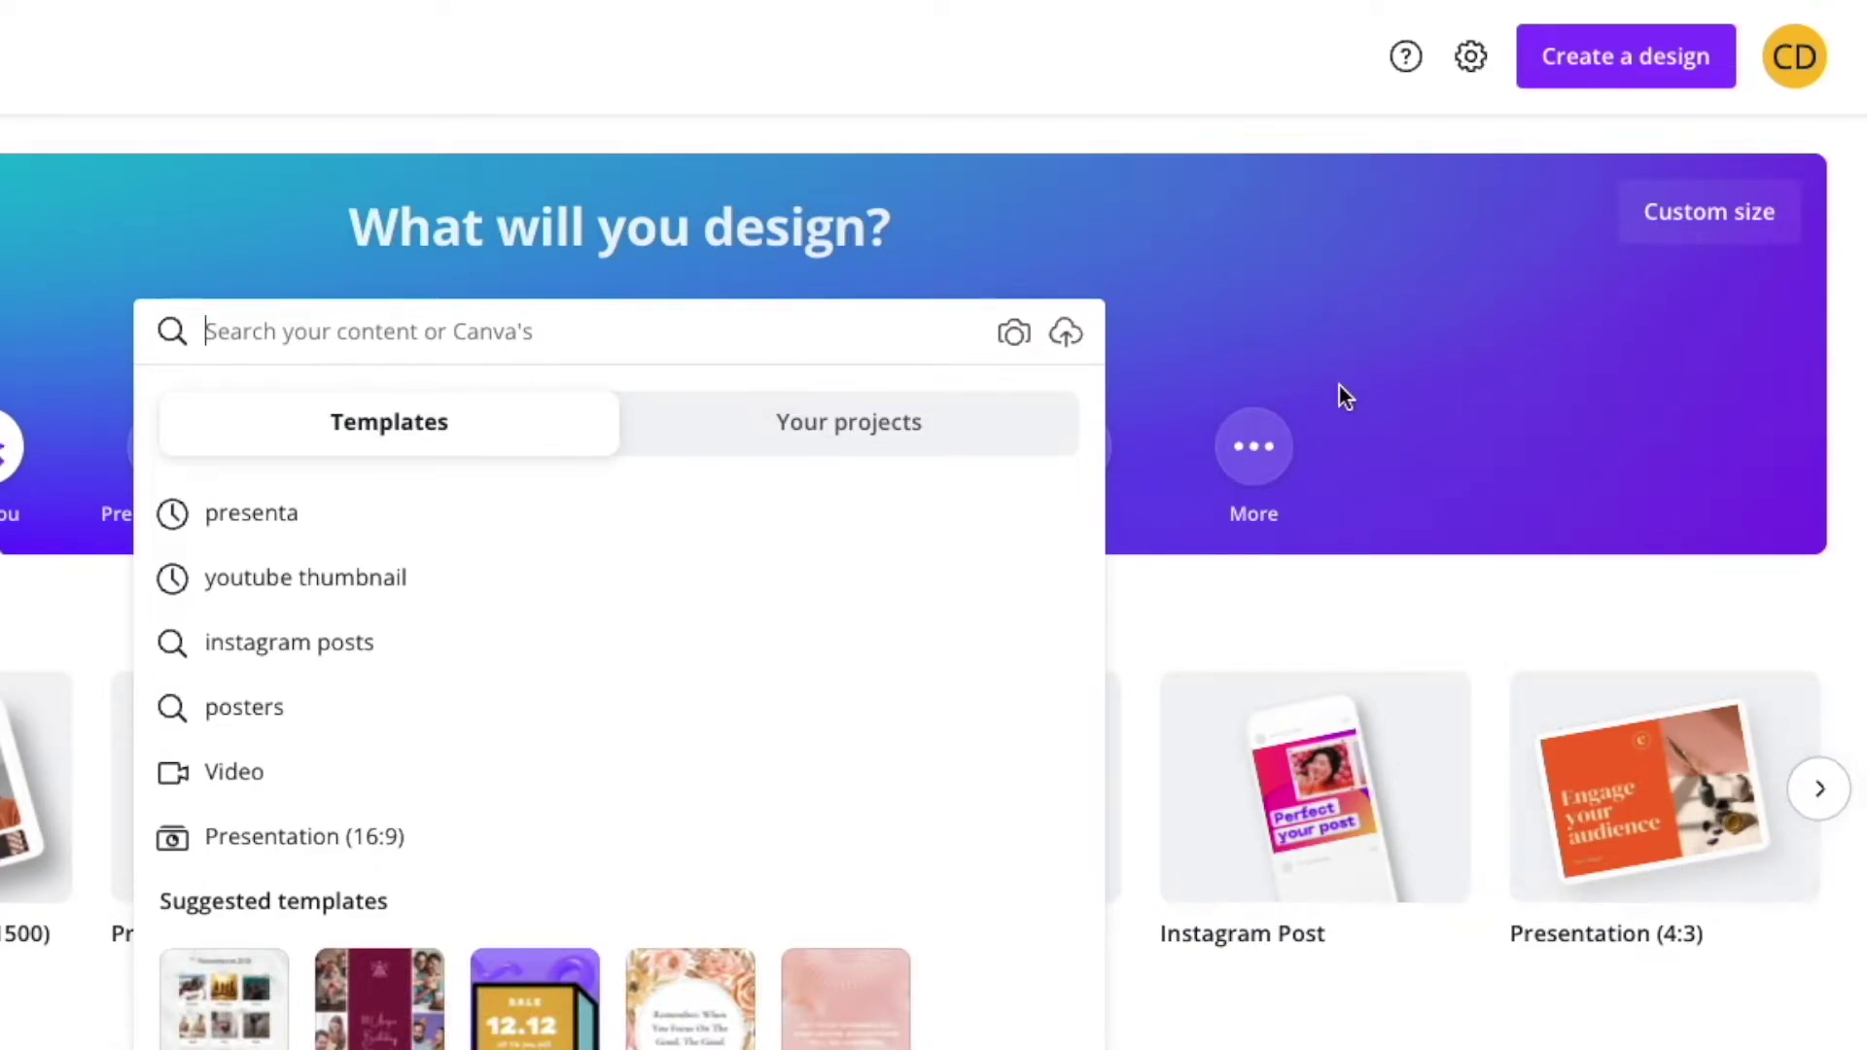
{"action": "type", "text": "presentat"}
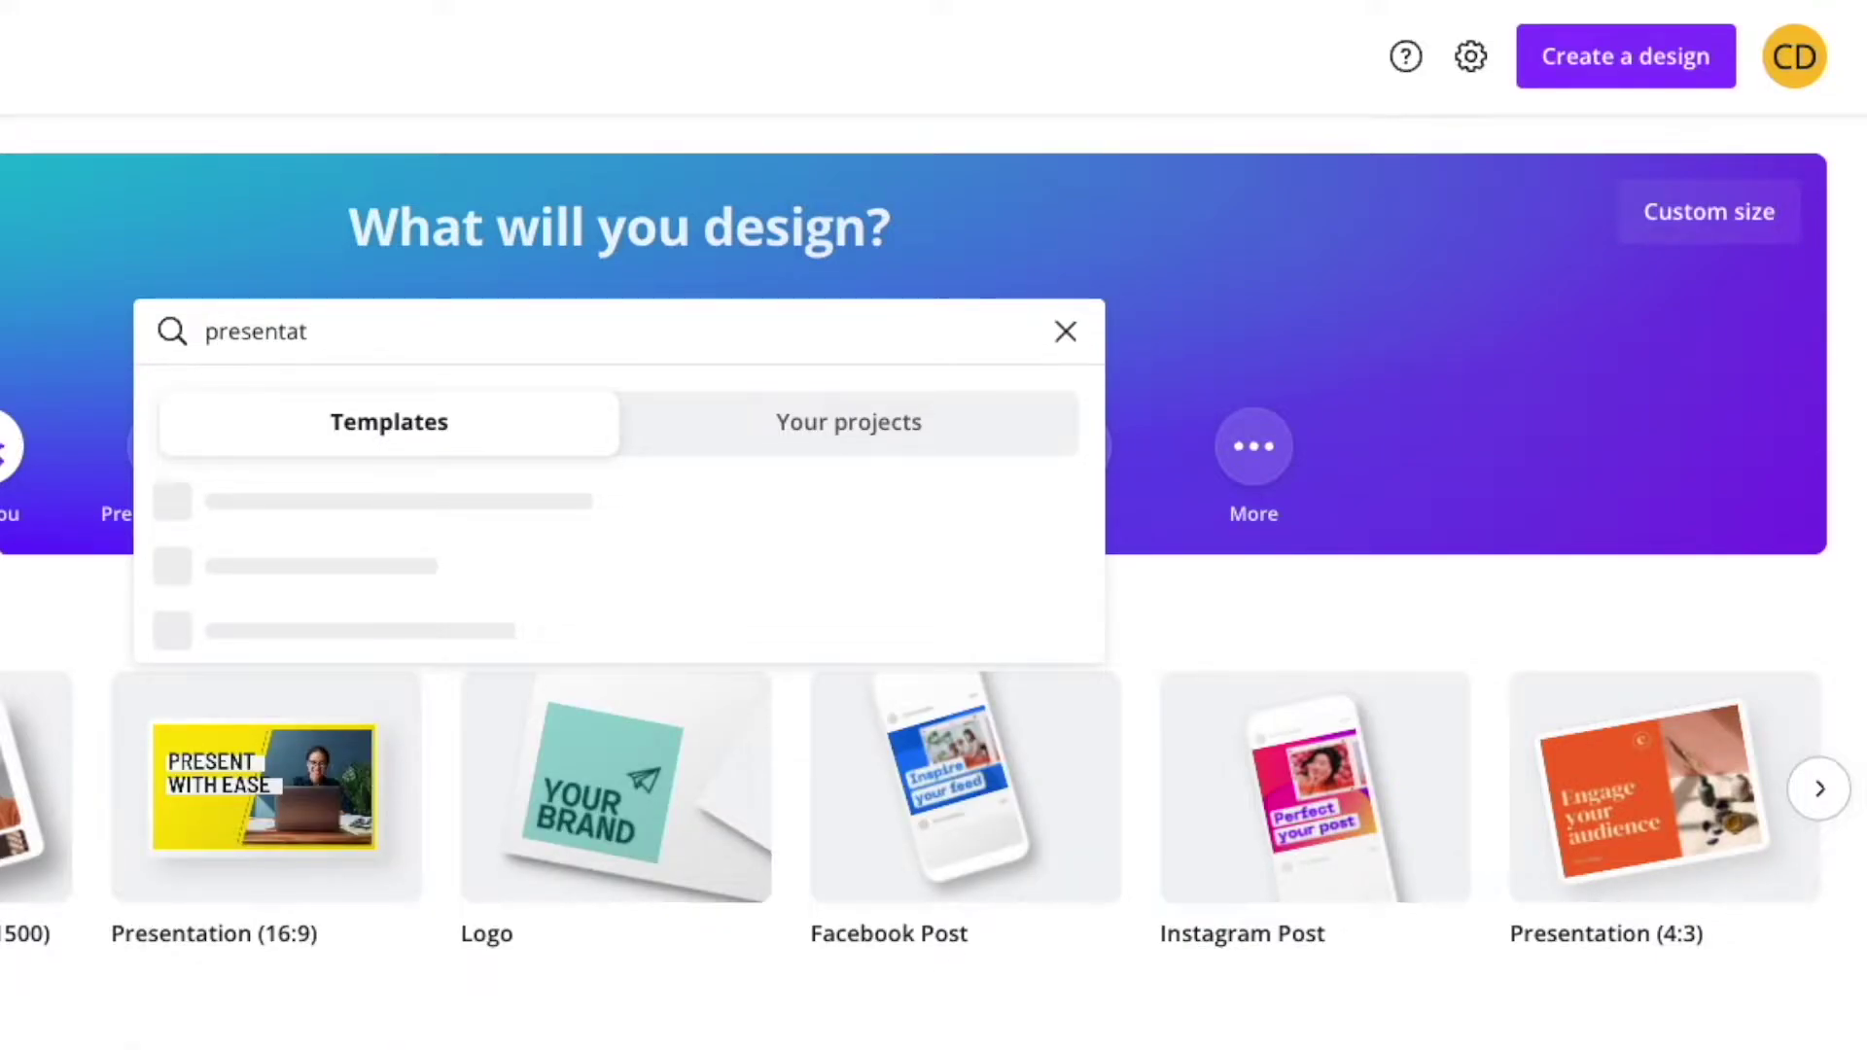
{"action": "left_click", "coordinate": [602, 792]}
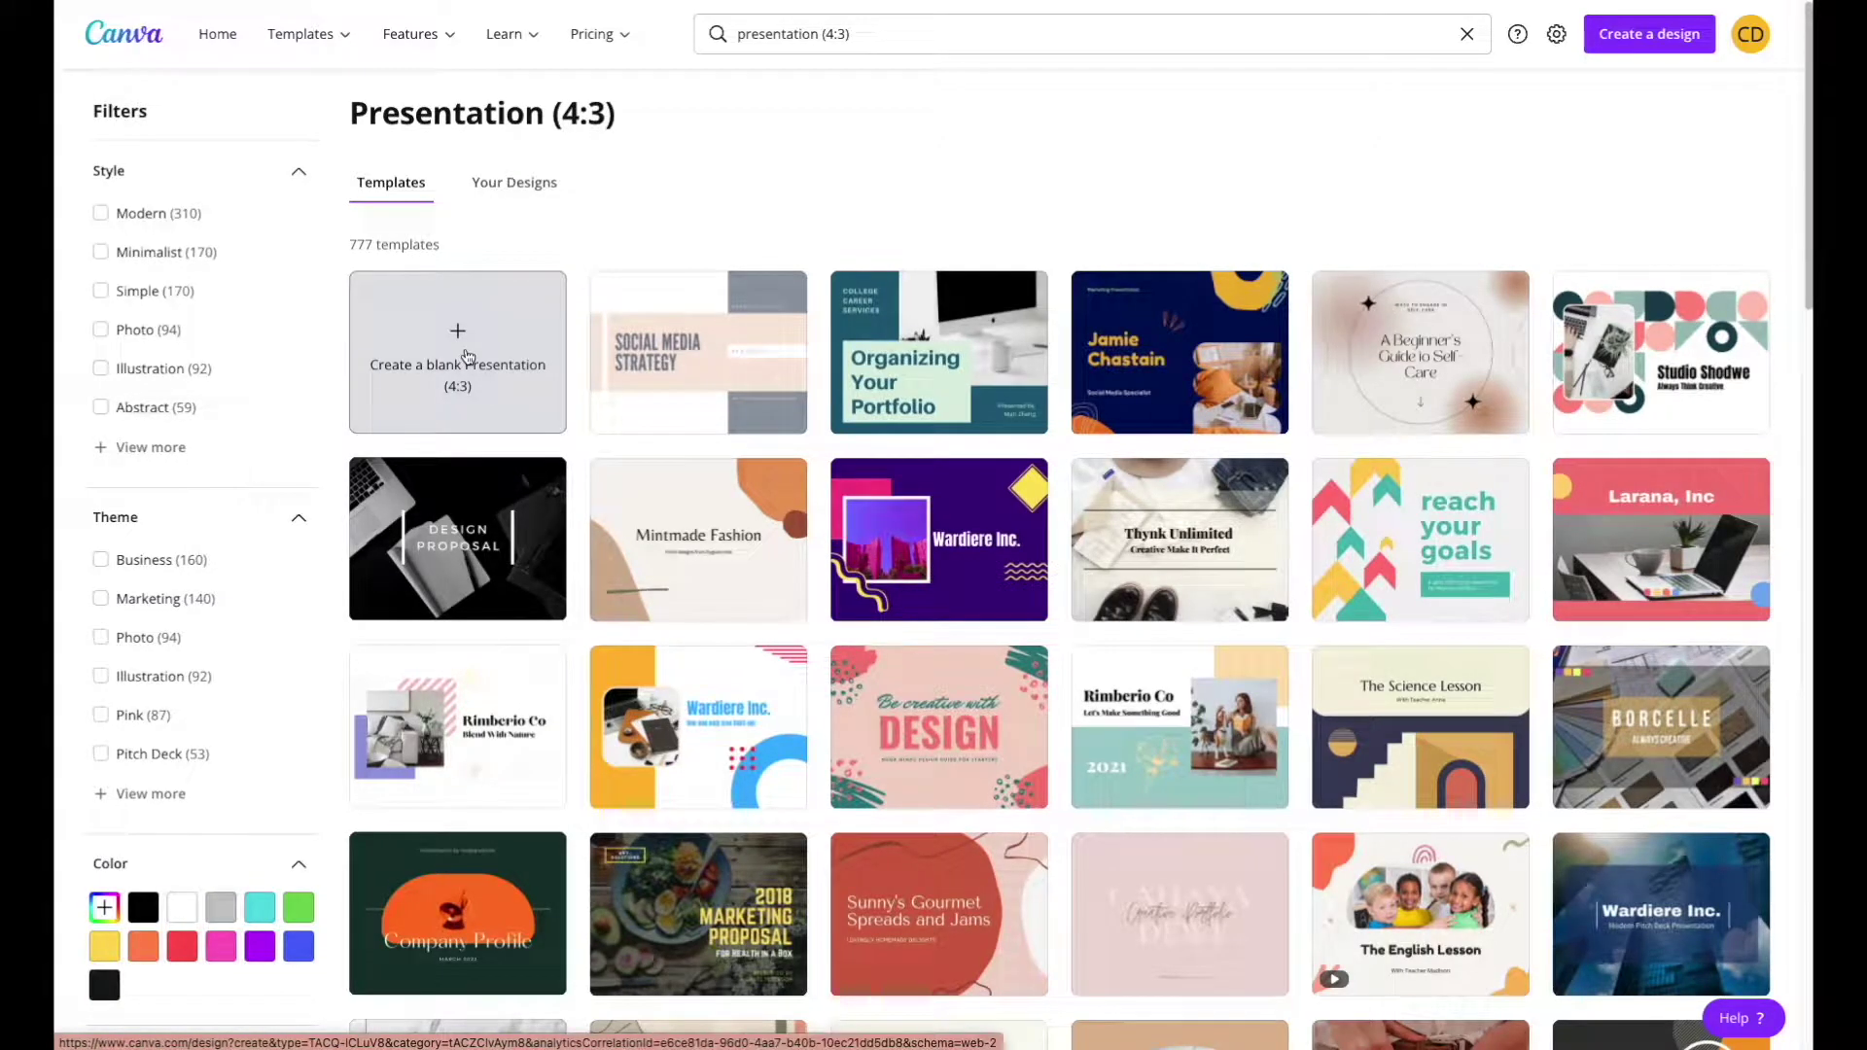
{"action": "left_click", "coordinate": [467, 355]}
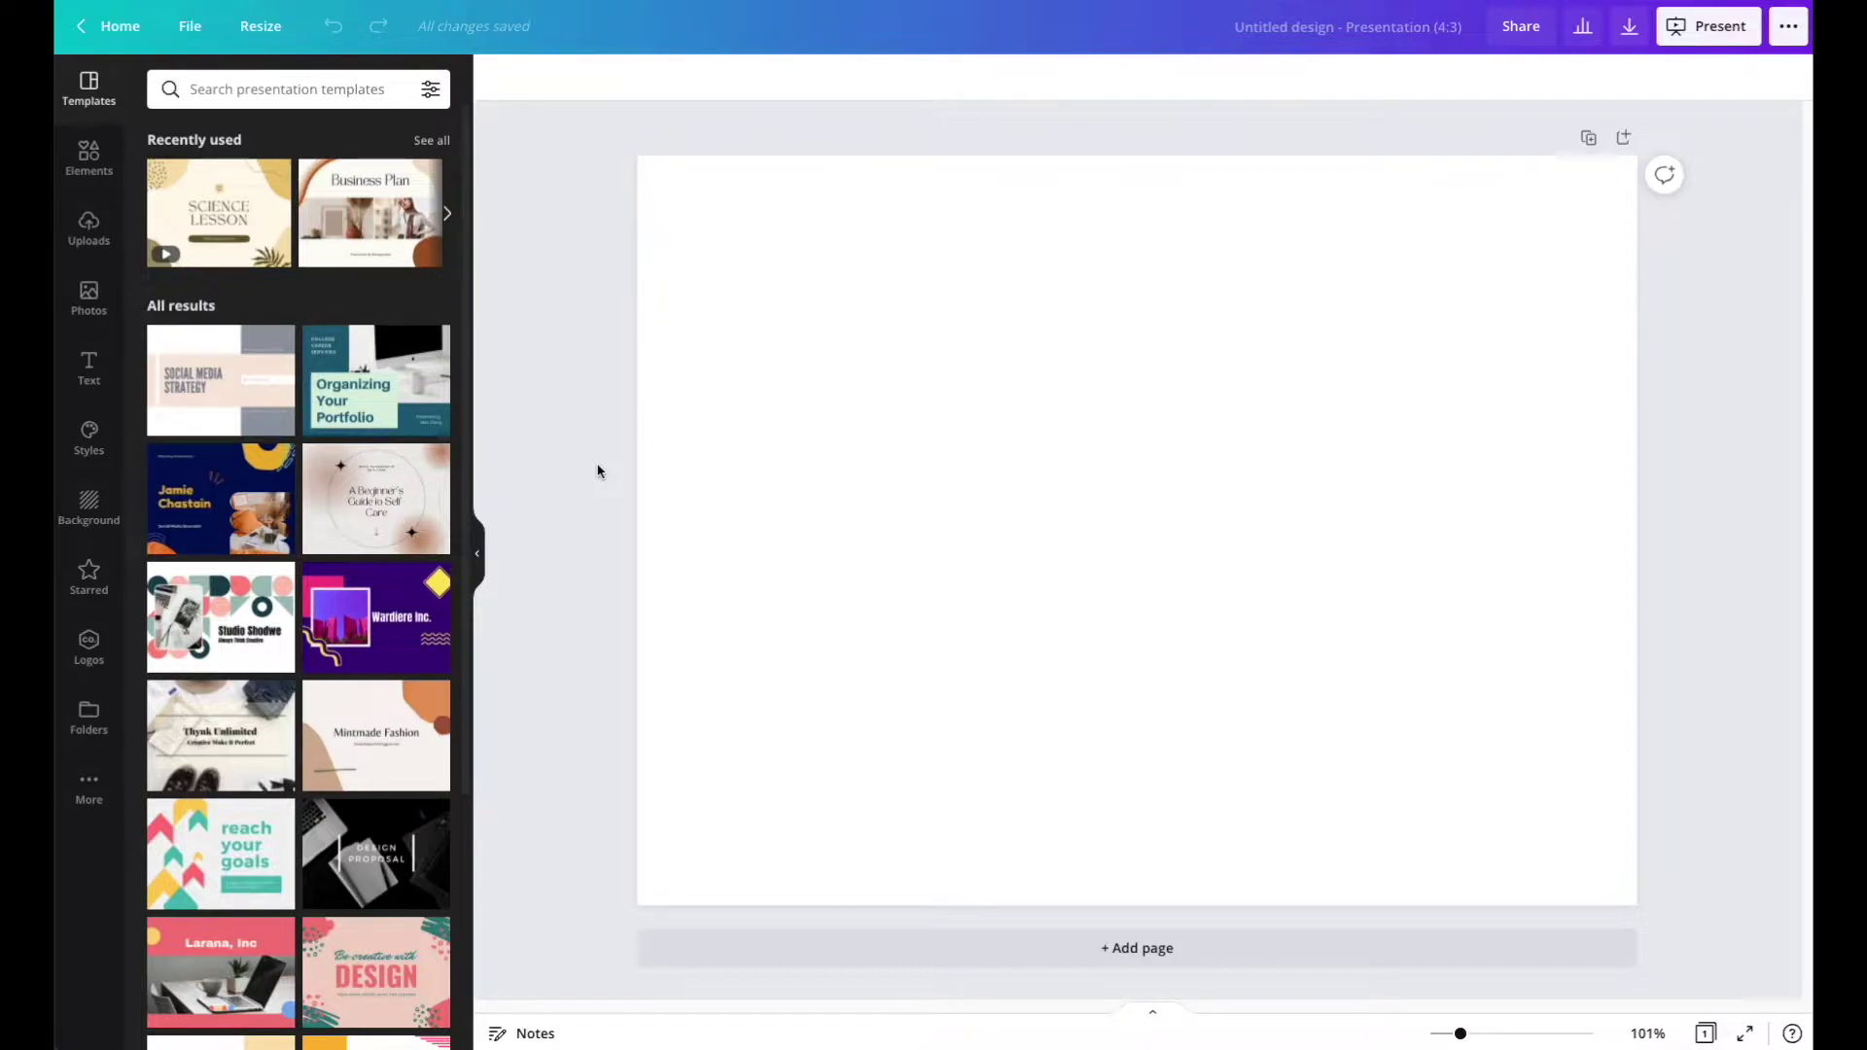
Search the elements library for "notebook" and browse the results for a suitable planner graphic.
{"action": "left_click", "coordinate": [89, 158]}
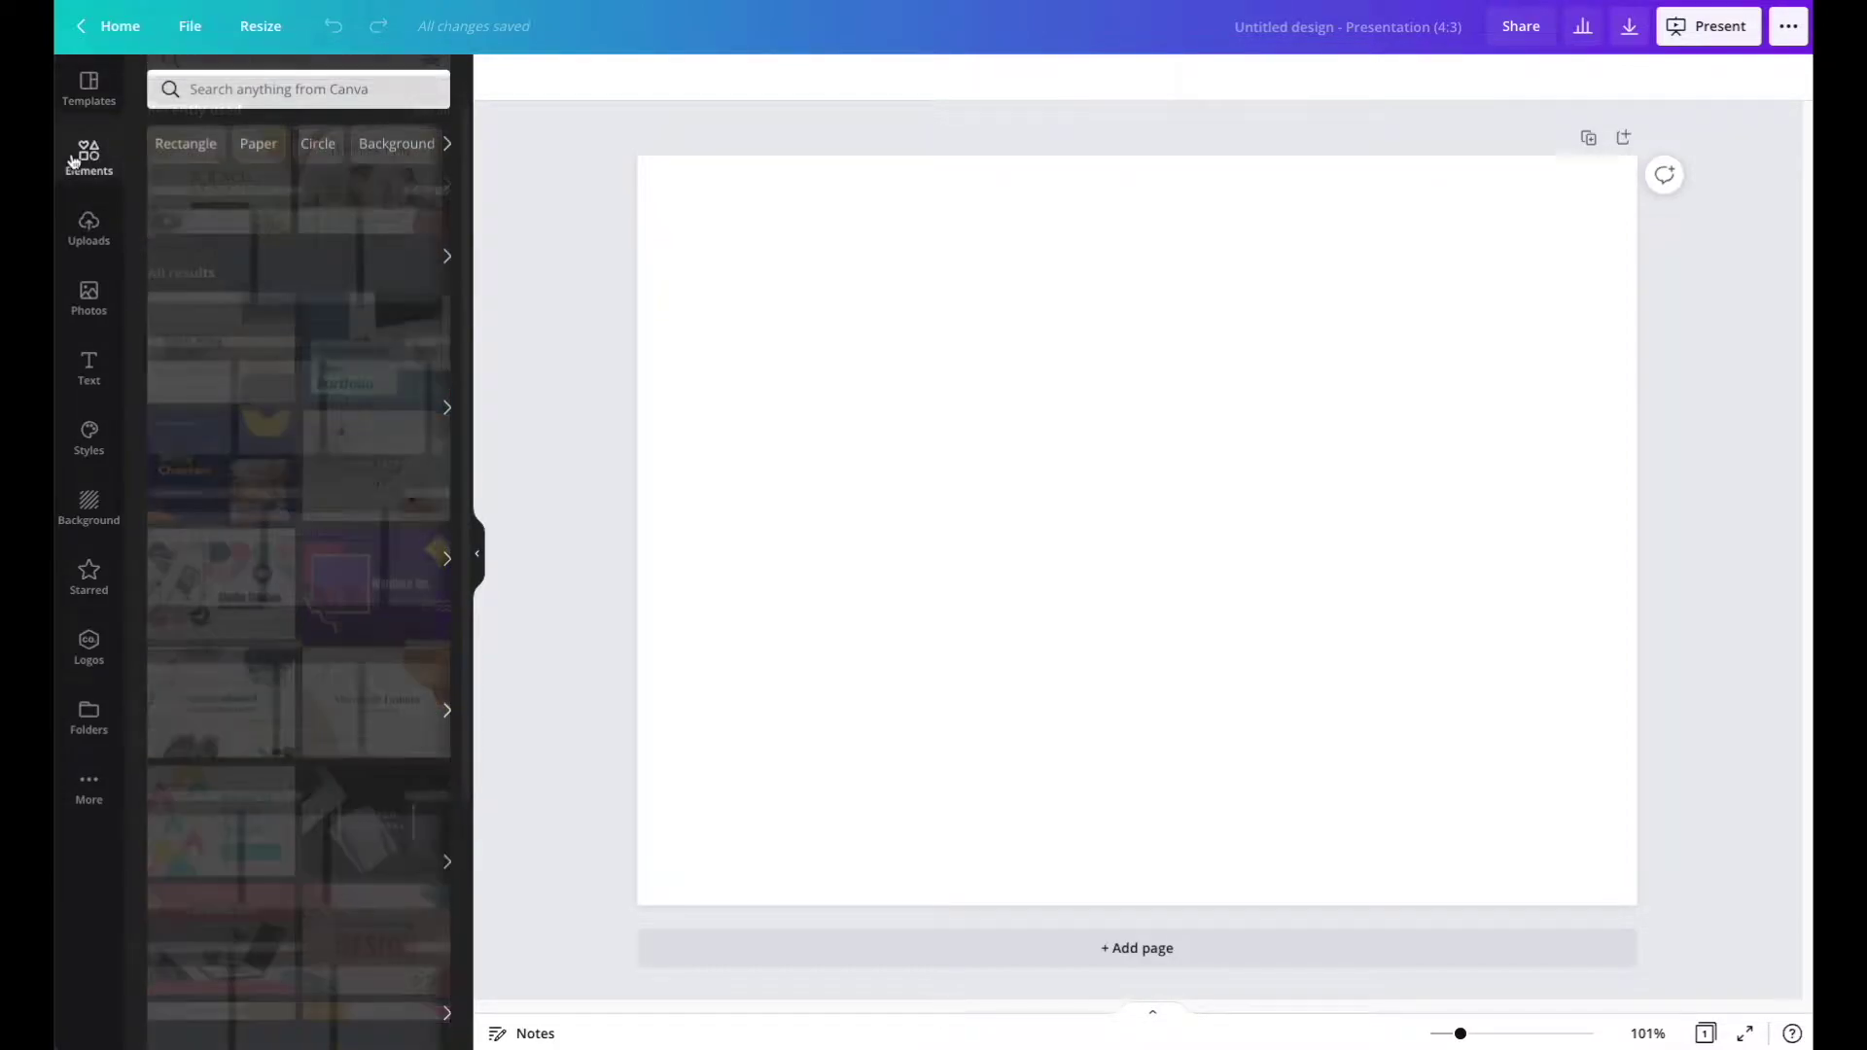
{"action": "left_click", "coordinate": [273, 86]}
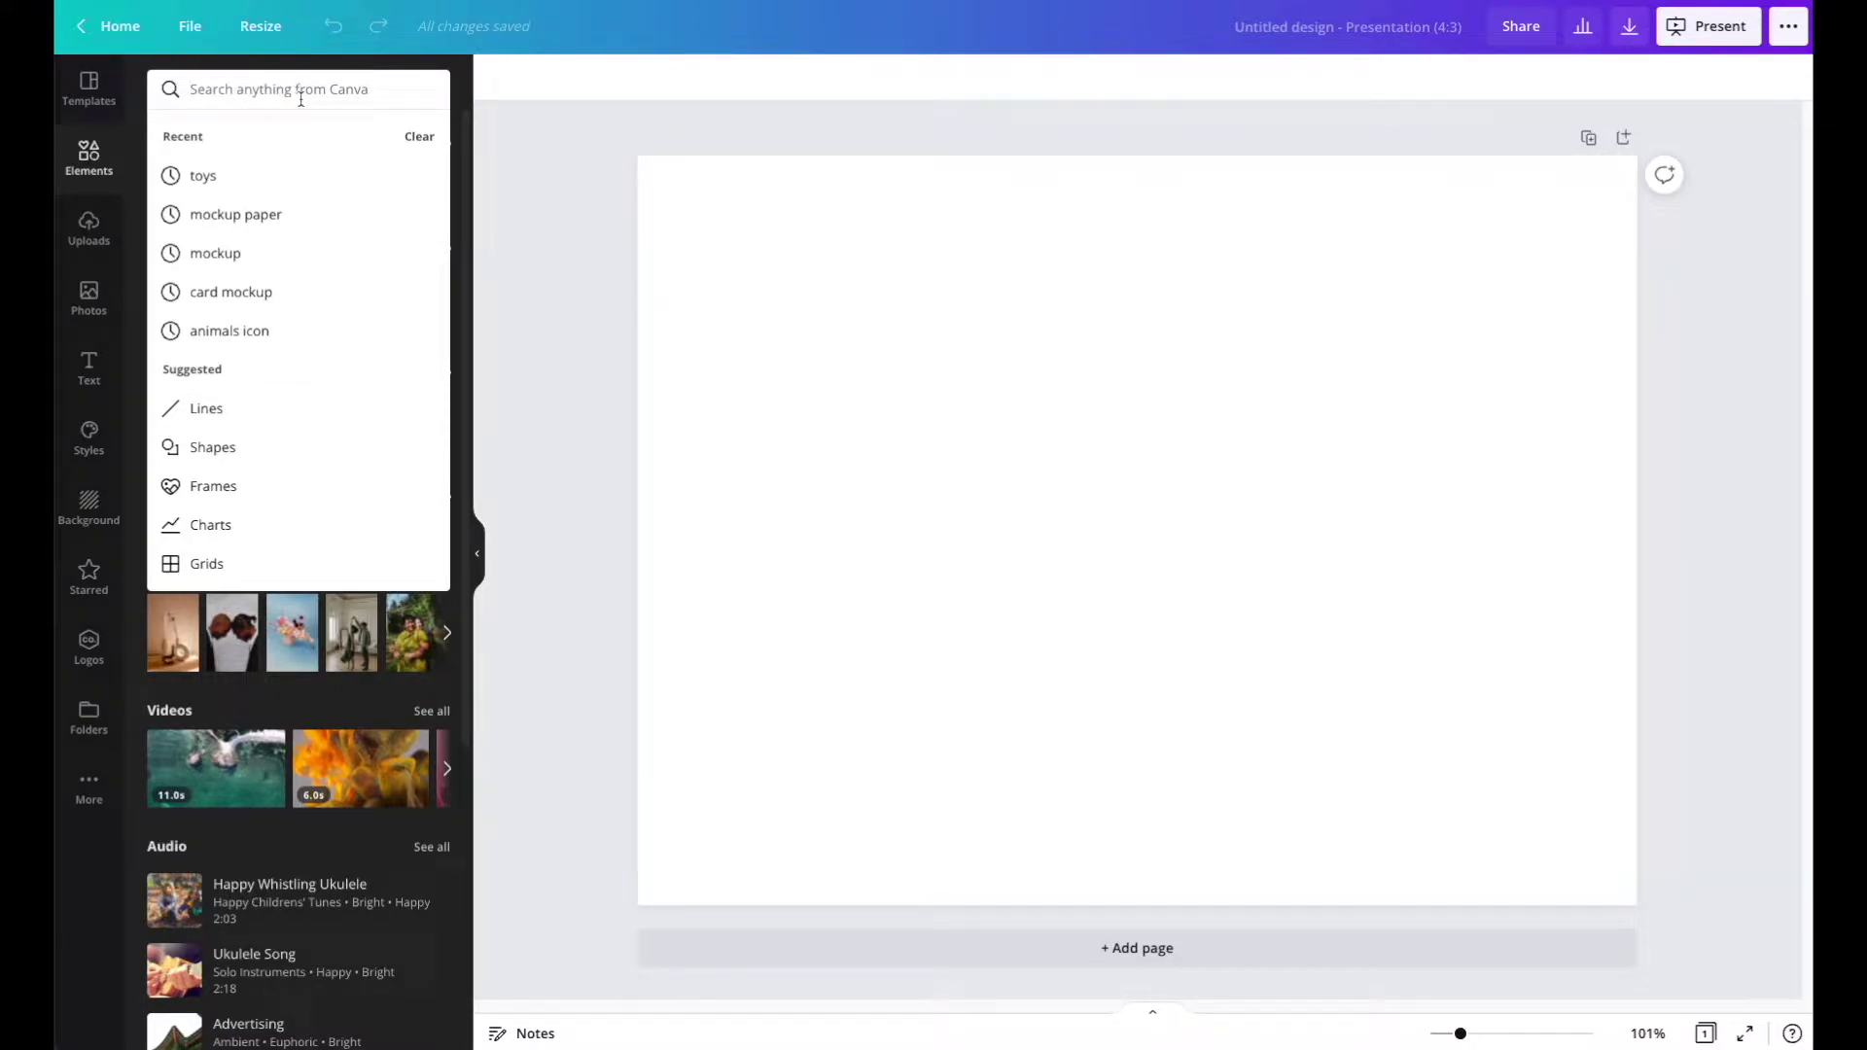
{"action": "left_click", "coordinate": [564, 353]}
{"action": "type", "text": "p"}
{"action": "key", "text": "BackSpace"}
{"action": "key", "text": "BackSpace"}
{"action": "key", "text": "BackSpace"}
{"action": "key", "text": "BackSpace"}
{"action": "type", "text": "notebook"}
{"action": "key", "text": "Return"}
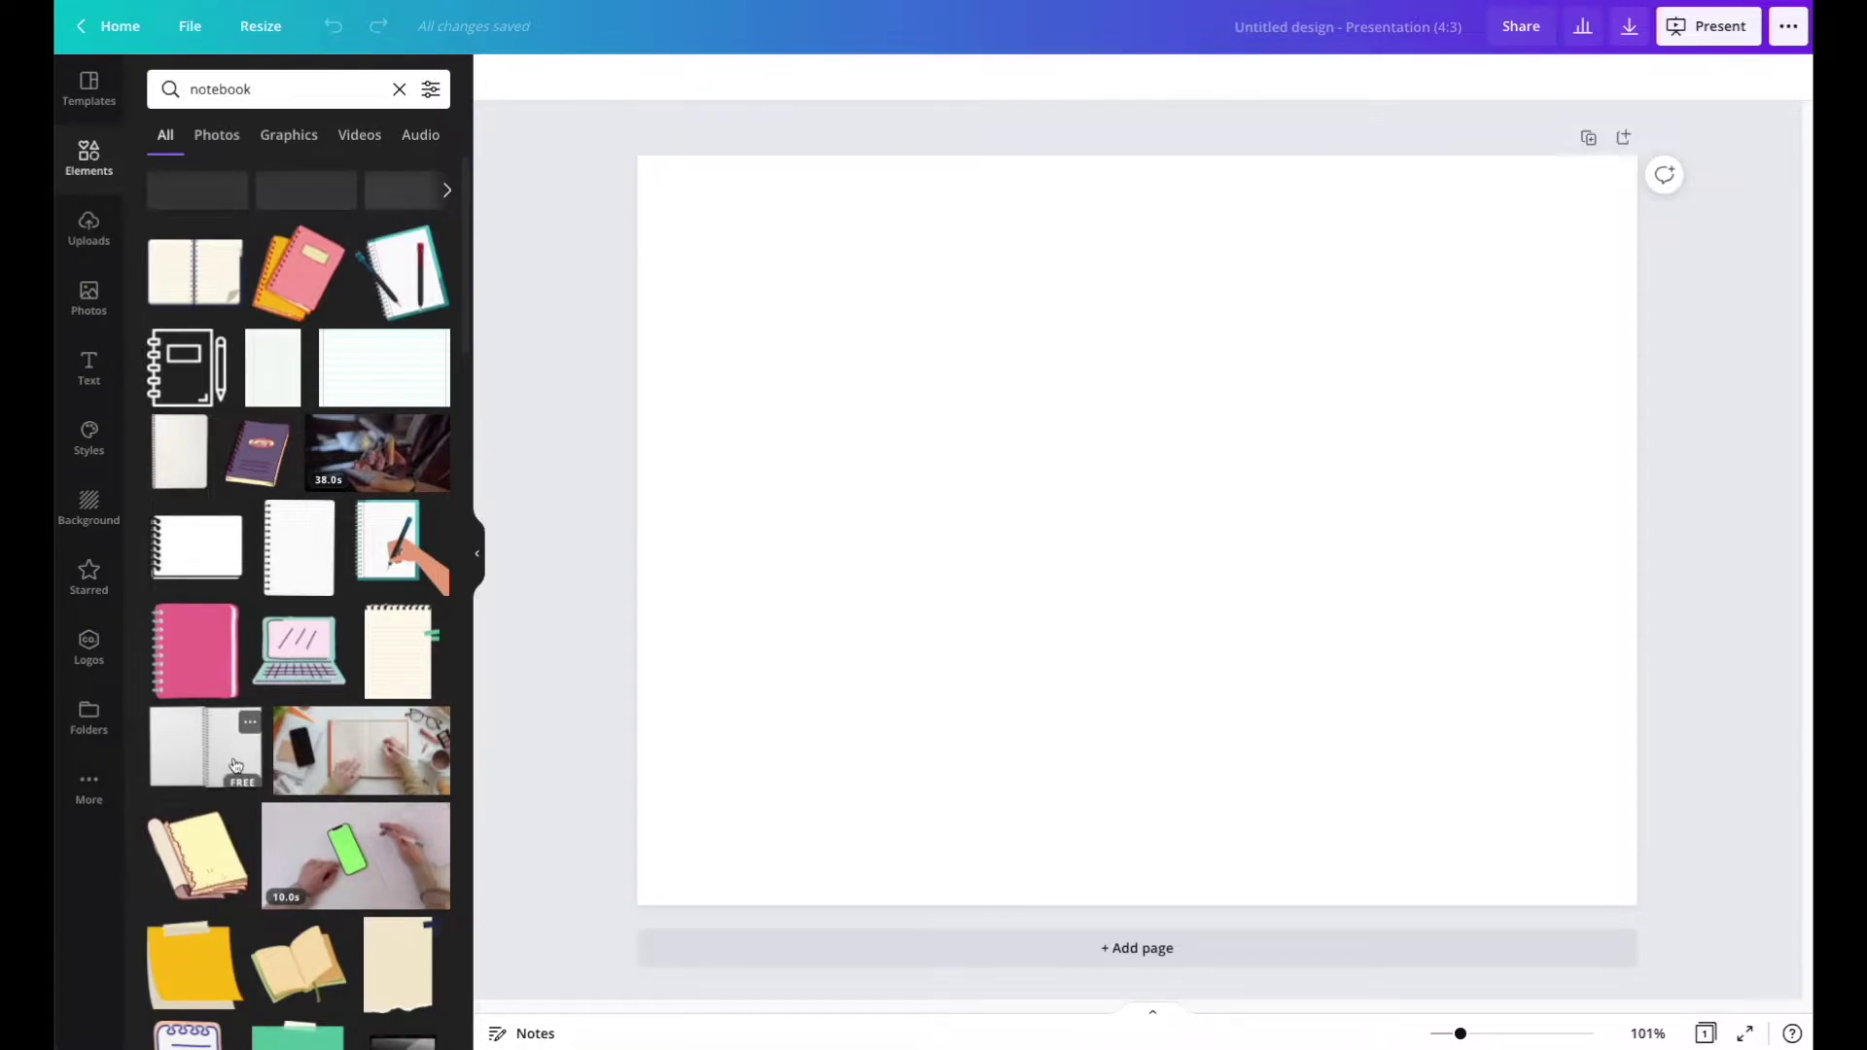
{"action": "scroll", "coordinate": [296, 475], "scroll_direction": "down", "scroll_amount": 1}
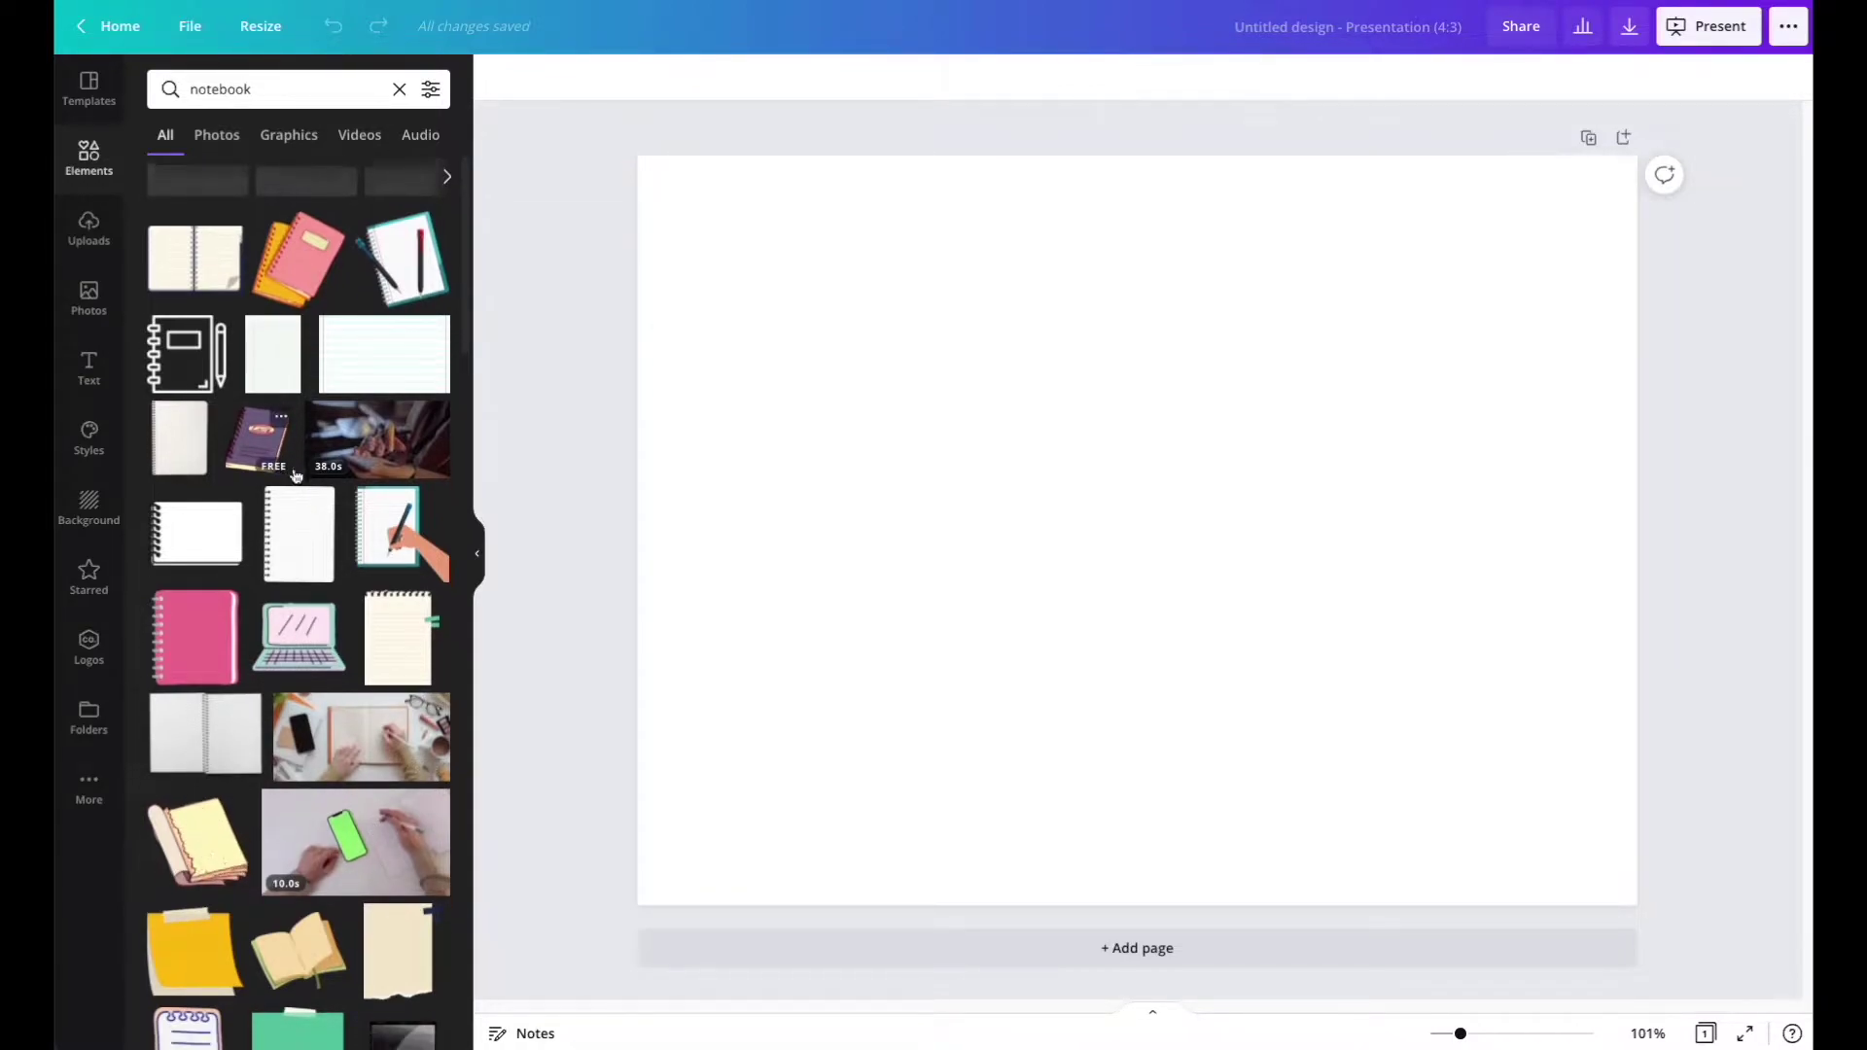
{"action": "scroll", "coordinate": [296, 475], "scroll_direction": "down", "scroll_amount": 10}
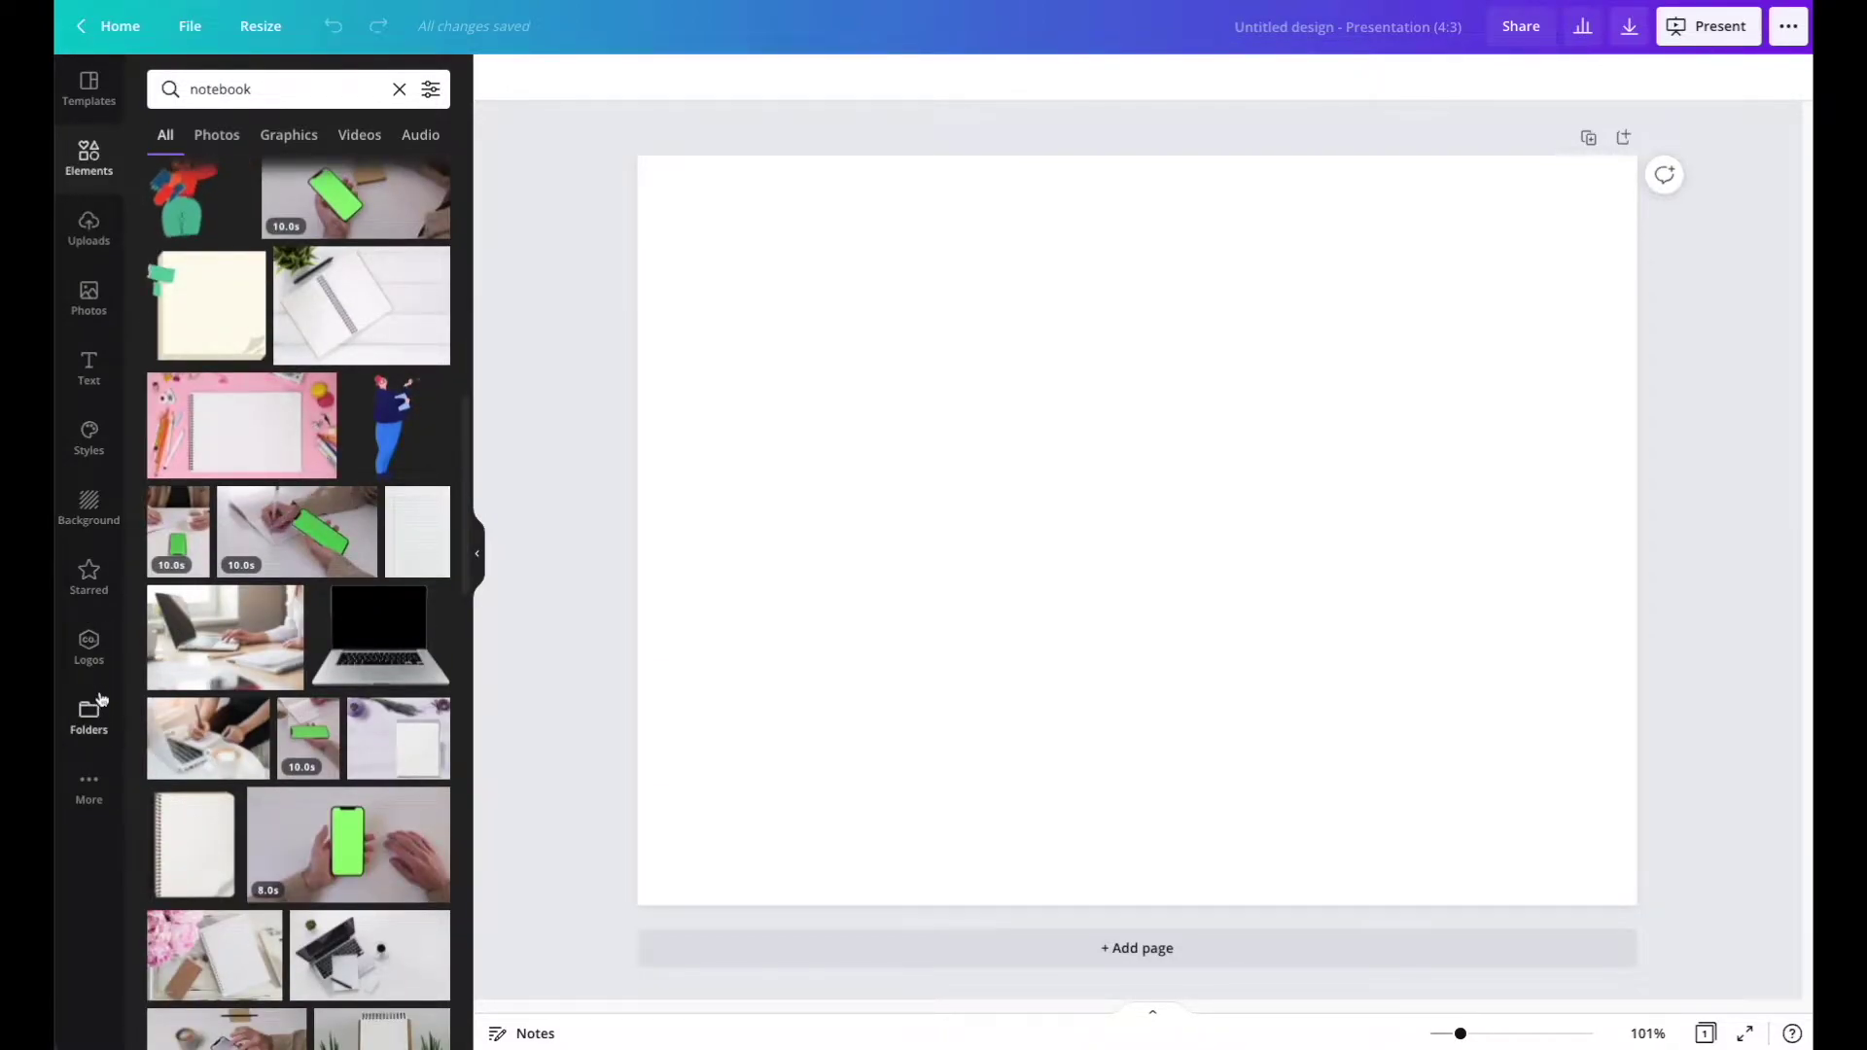
Add the starred open lined notebook with the brown cover and enlarge it to about 999 by 797, covering the page.
{"action": "left_click", "coordinate": [88, 574]}
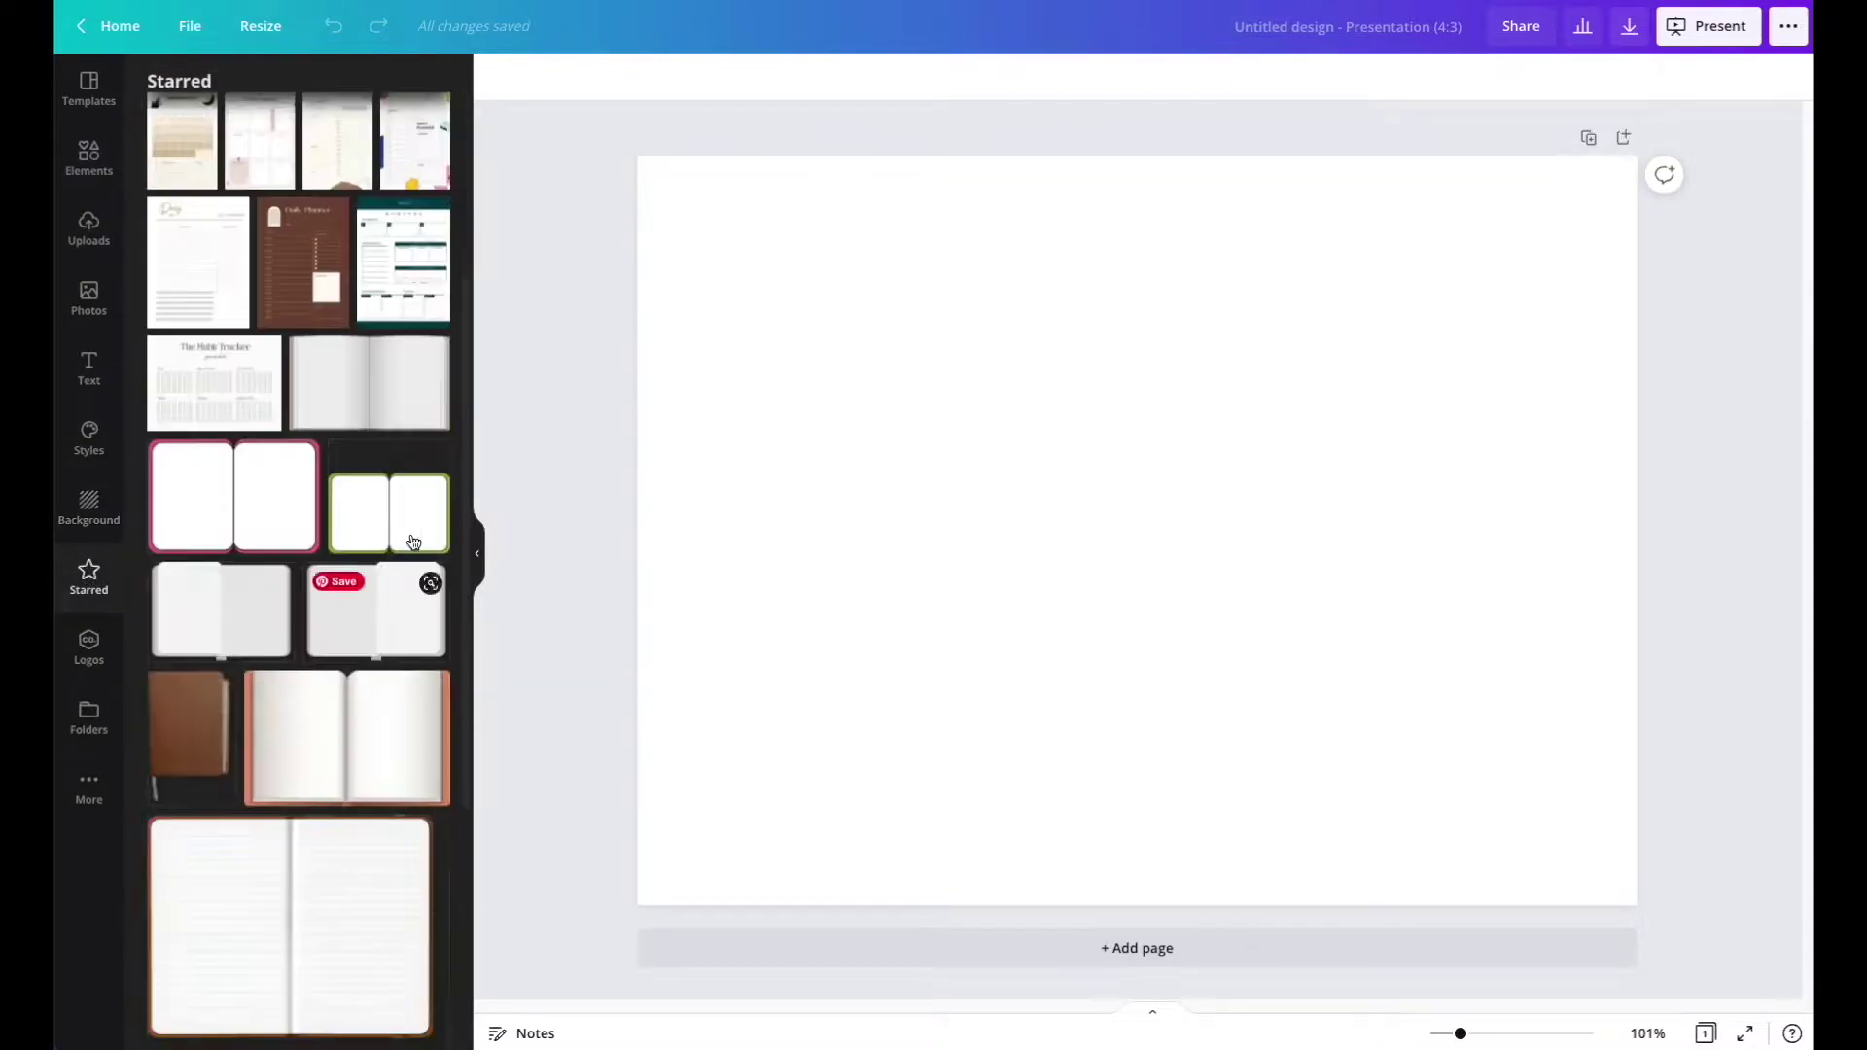
{"action": "scroll", "coordinate": [368, 486], "scroll_direction": "down", "scroll_amount": 4}
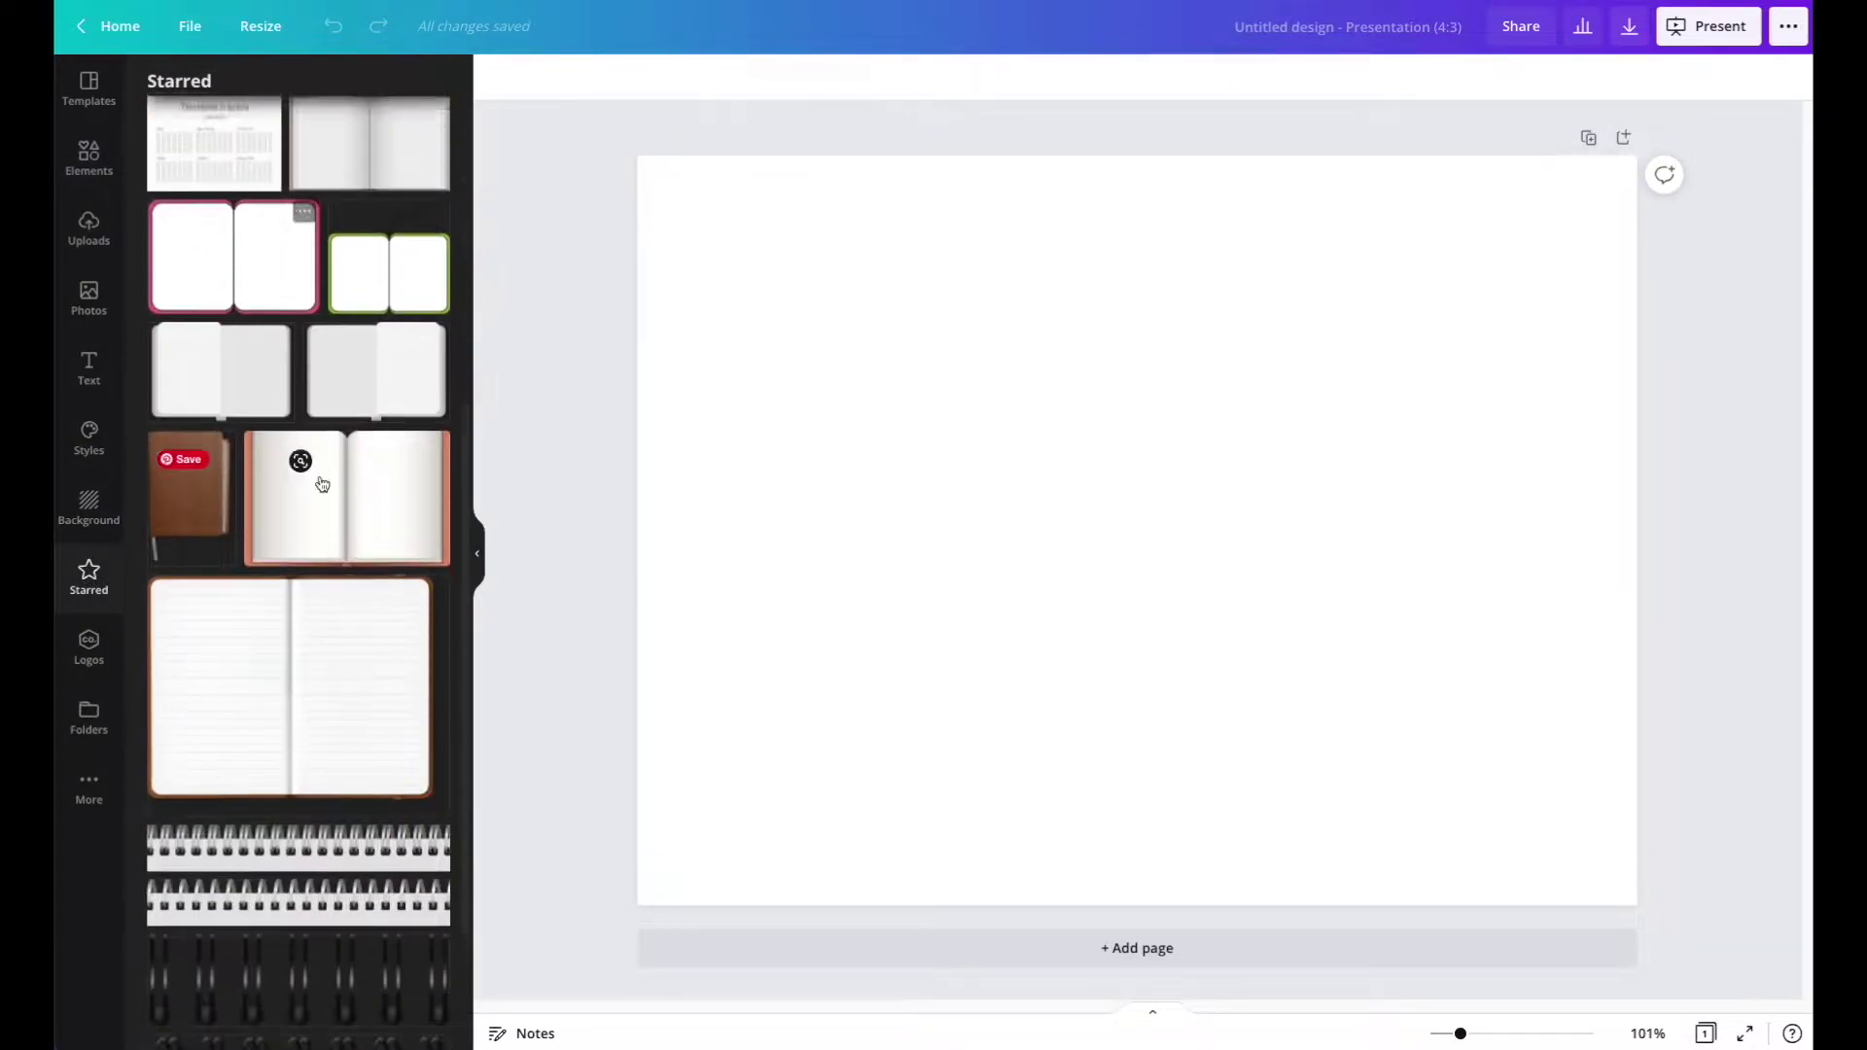
{"action": "left_click", "coordinate": [376, 624]}
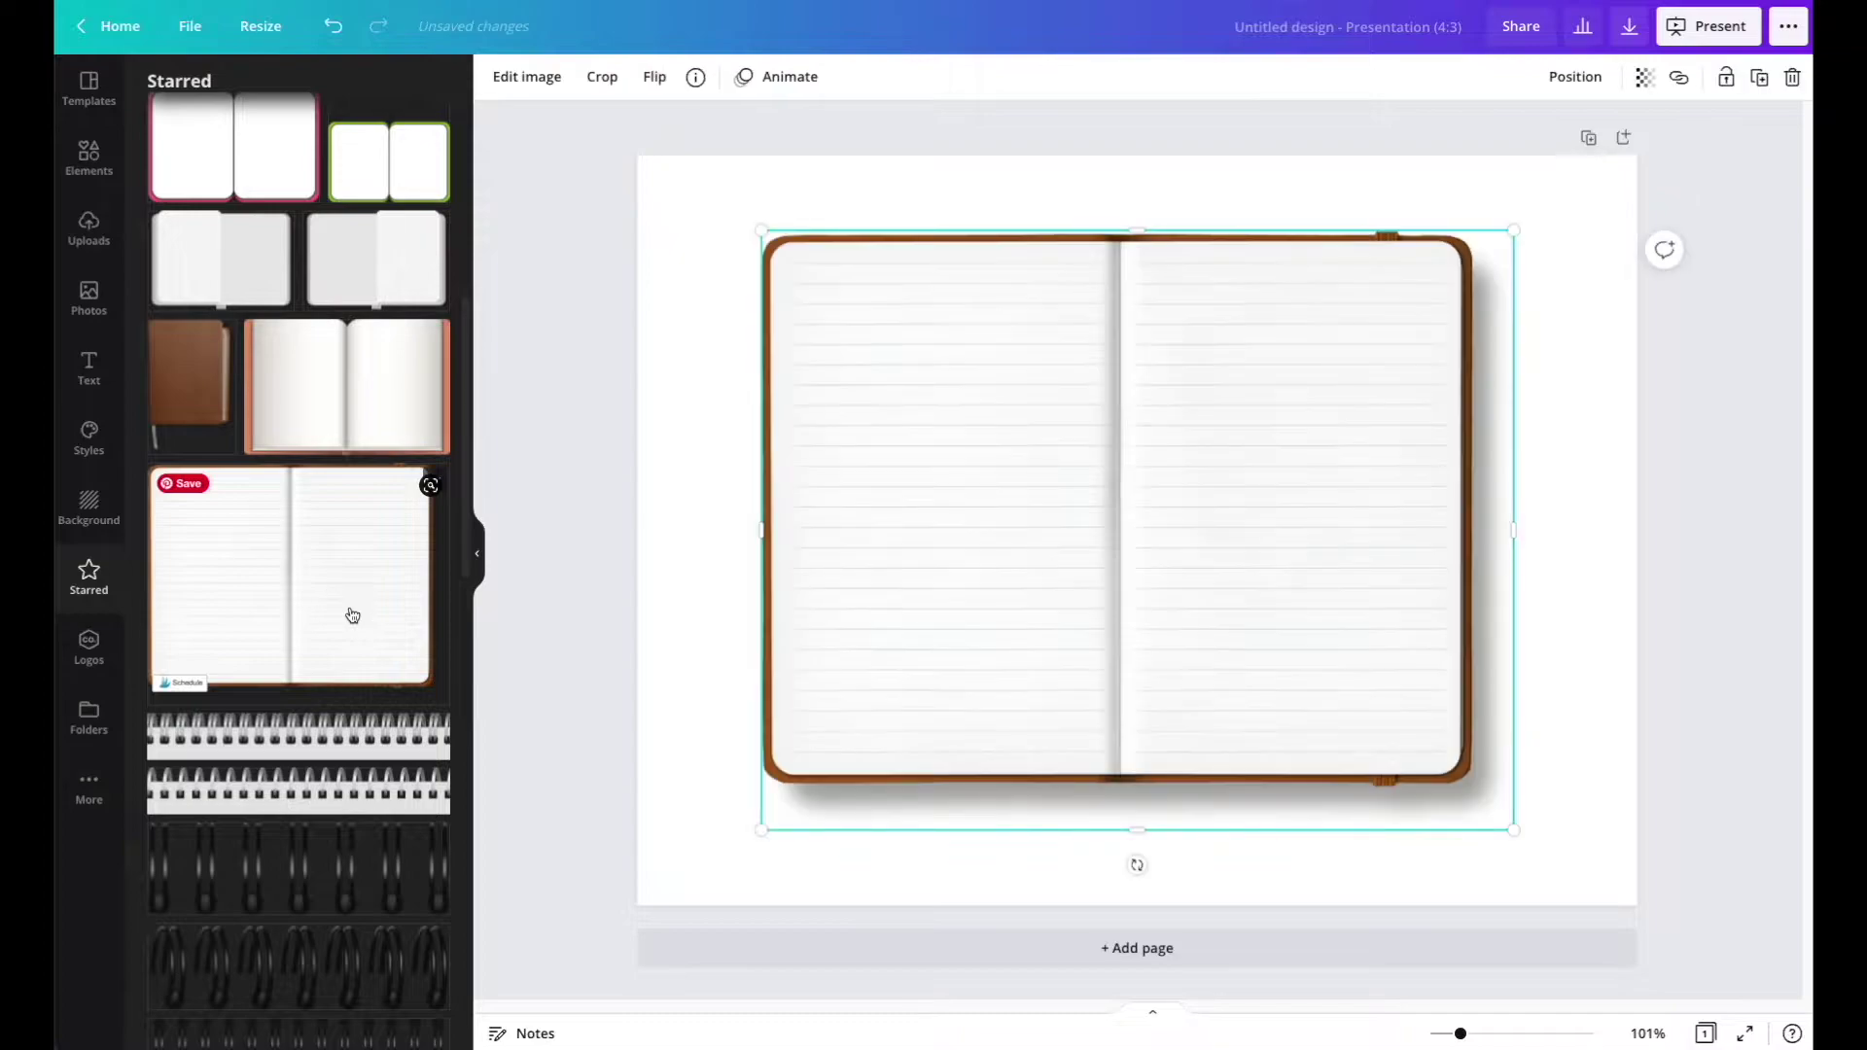
{"action": "left_click_drag", "start_coordinate": [1089, 571], "coordinate": [996, 514]}
{"action": "left_click_drag", "start_coordinate": [1399, 766], "coordinate": [1634, 929]}
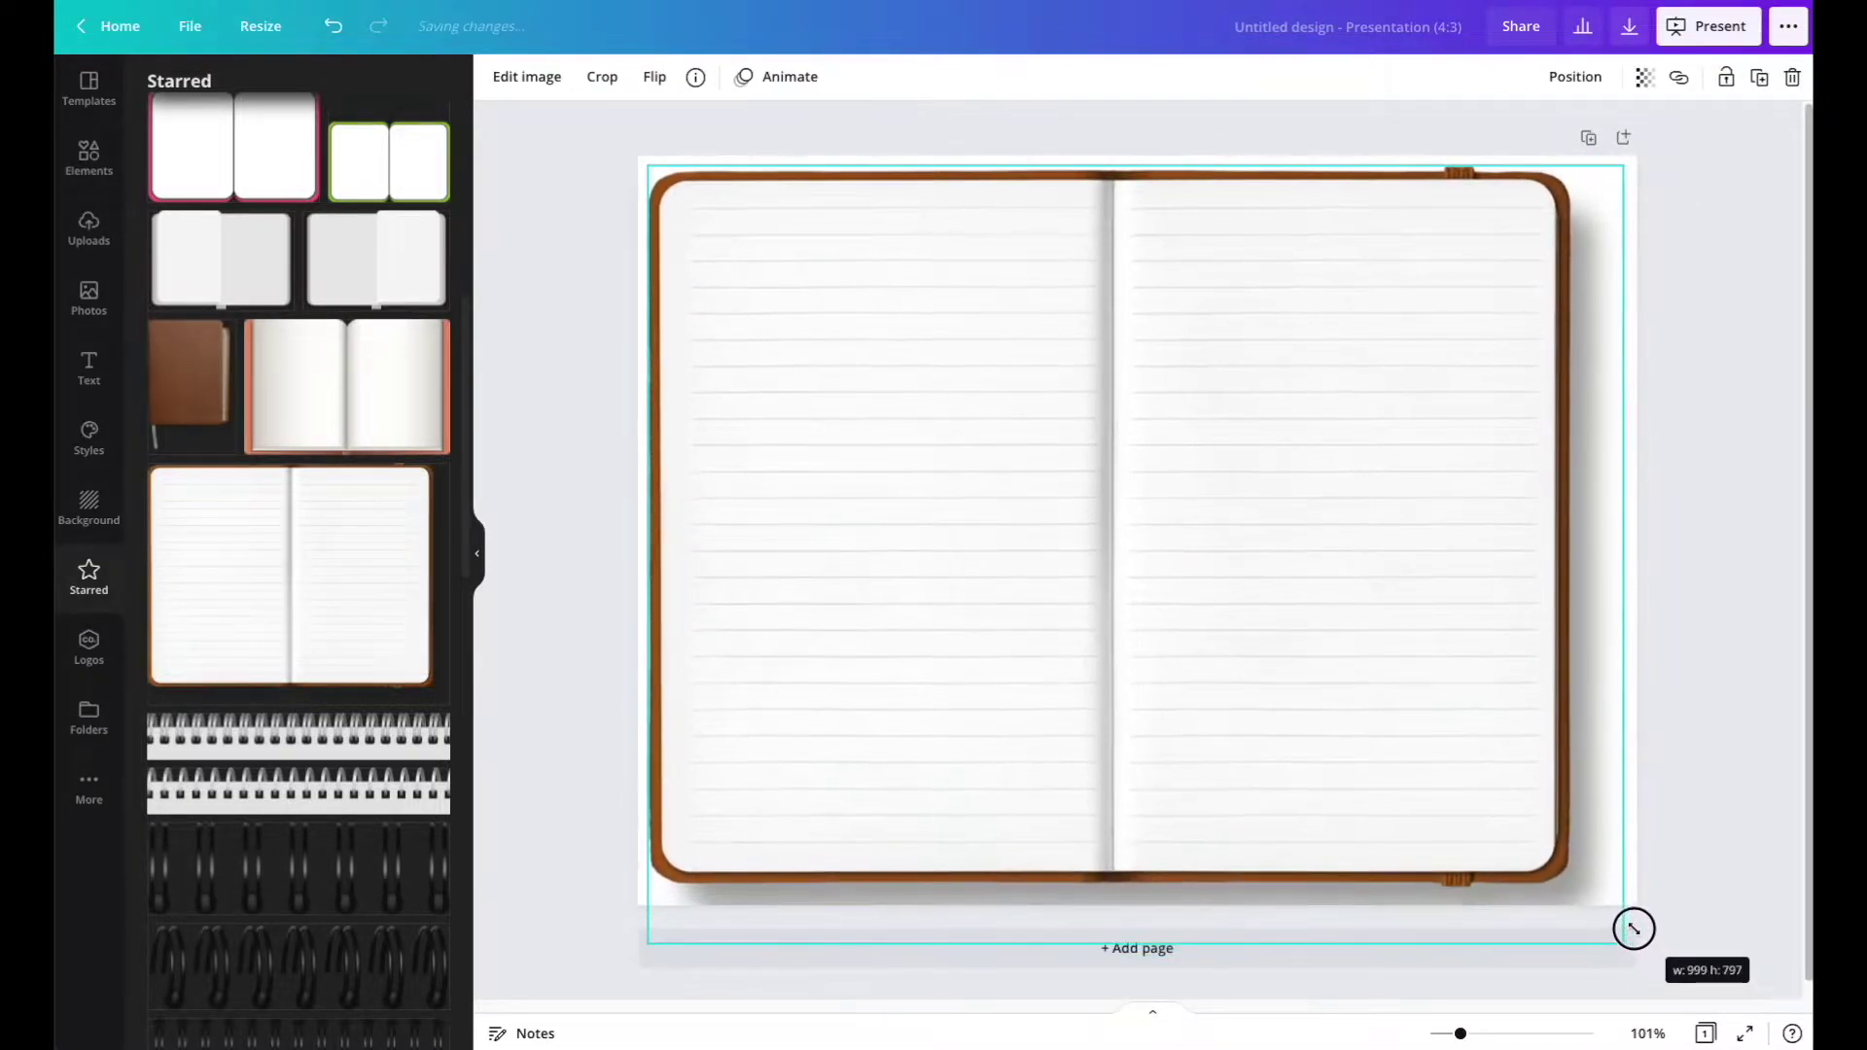
{"action": "left_click_drag", "start_coordinate": [1192, 651], "coordinate": [1202, 661]}
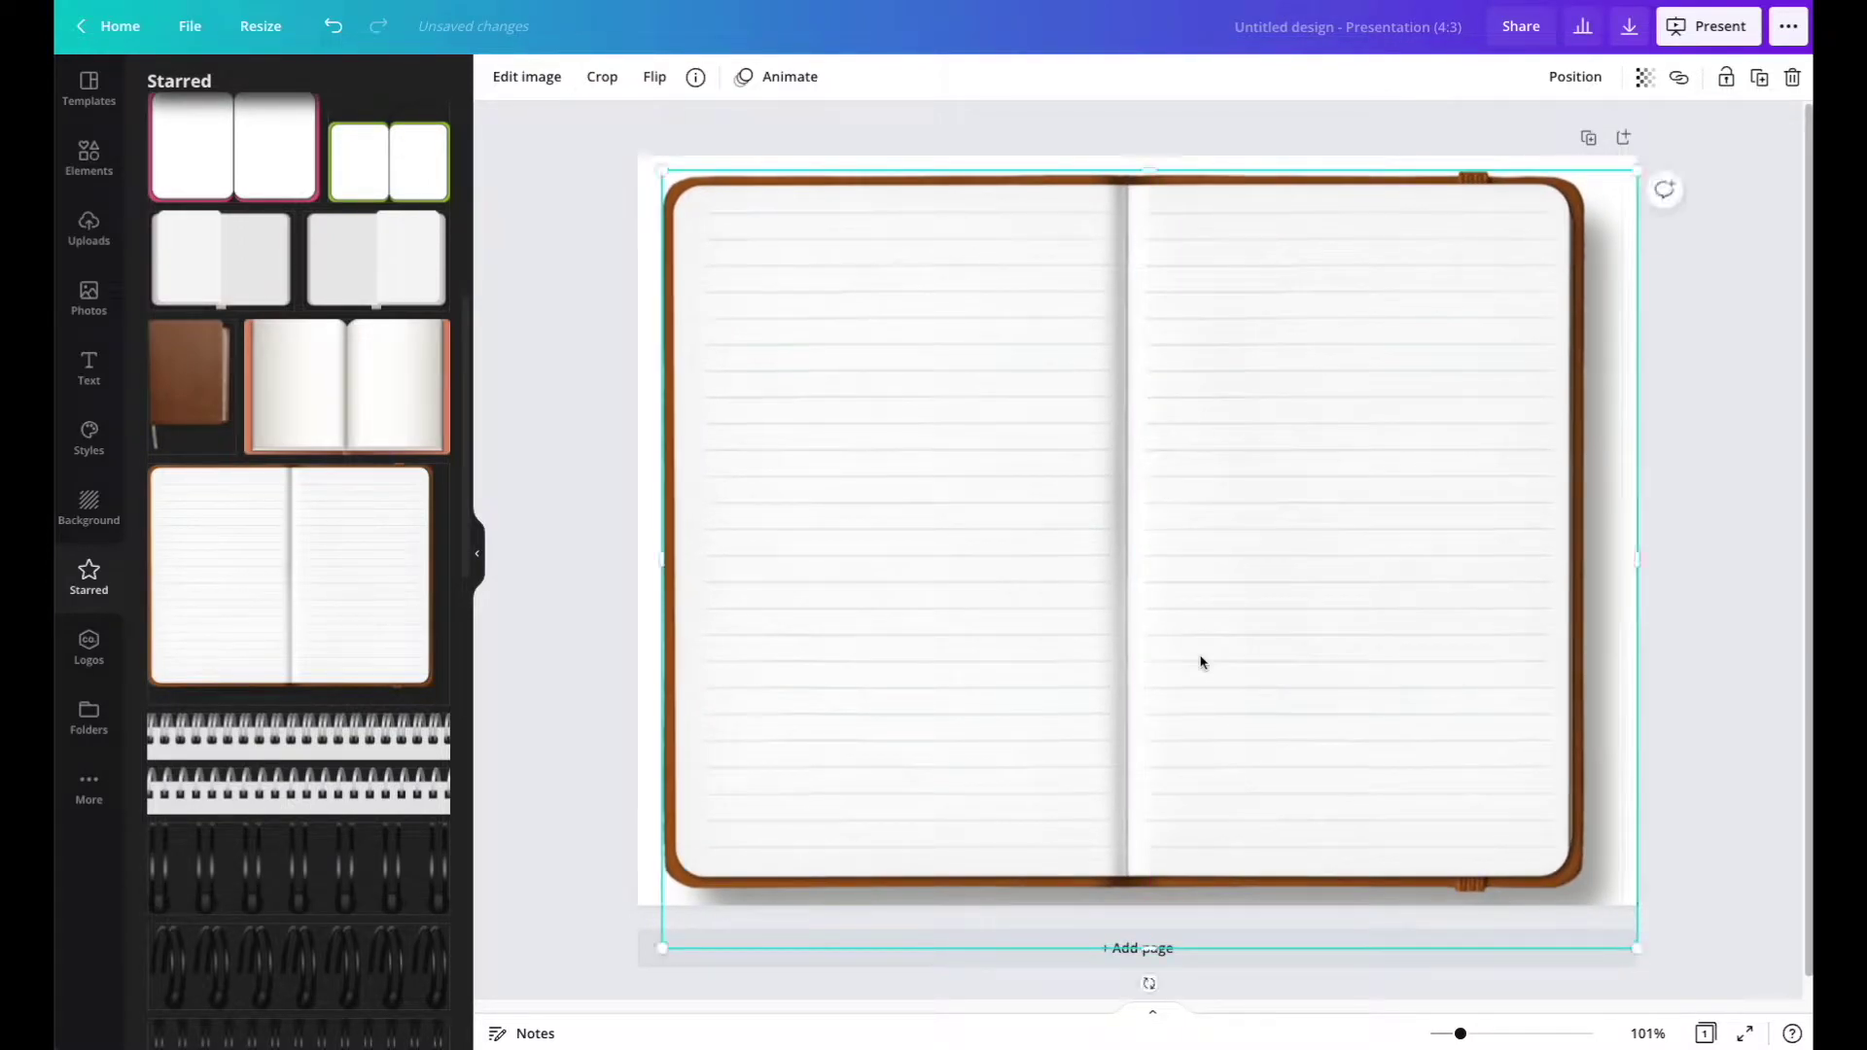
{"action": "left_click", "coordinate": [1708, 651]}
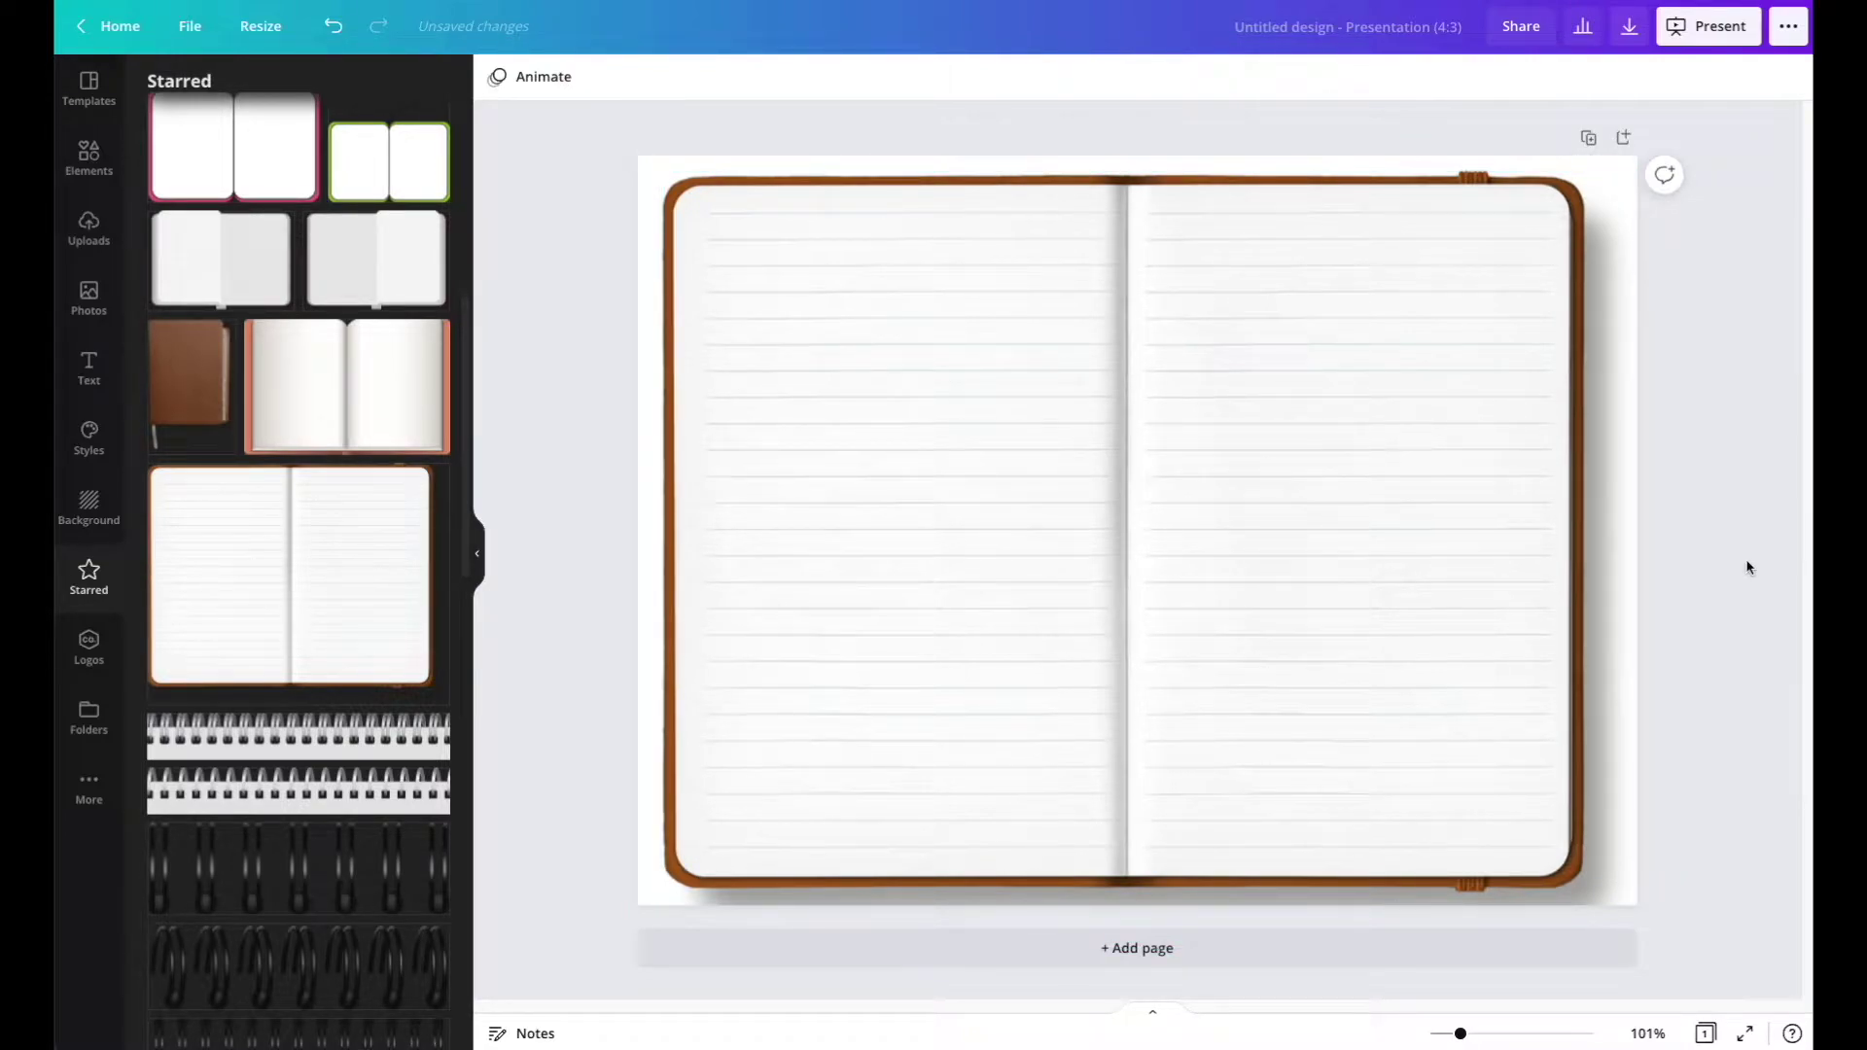
{"action": "left_click", "coordinate": [1225, 963]}
{"action": "left_click", "coordinate": [1590, 838]}
{"action": "left_click", "coordinate": [1590, 135]}
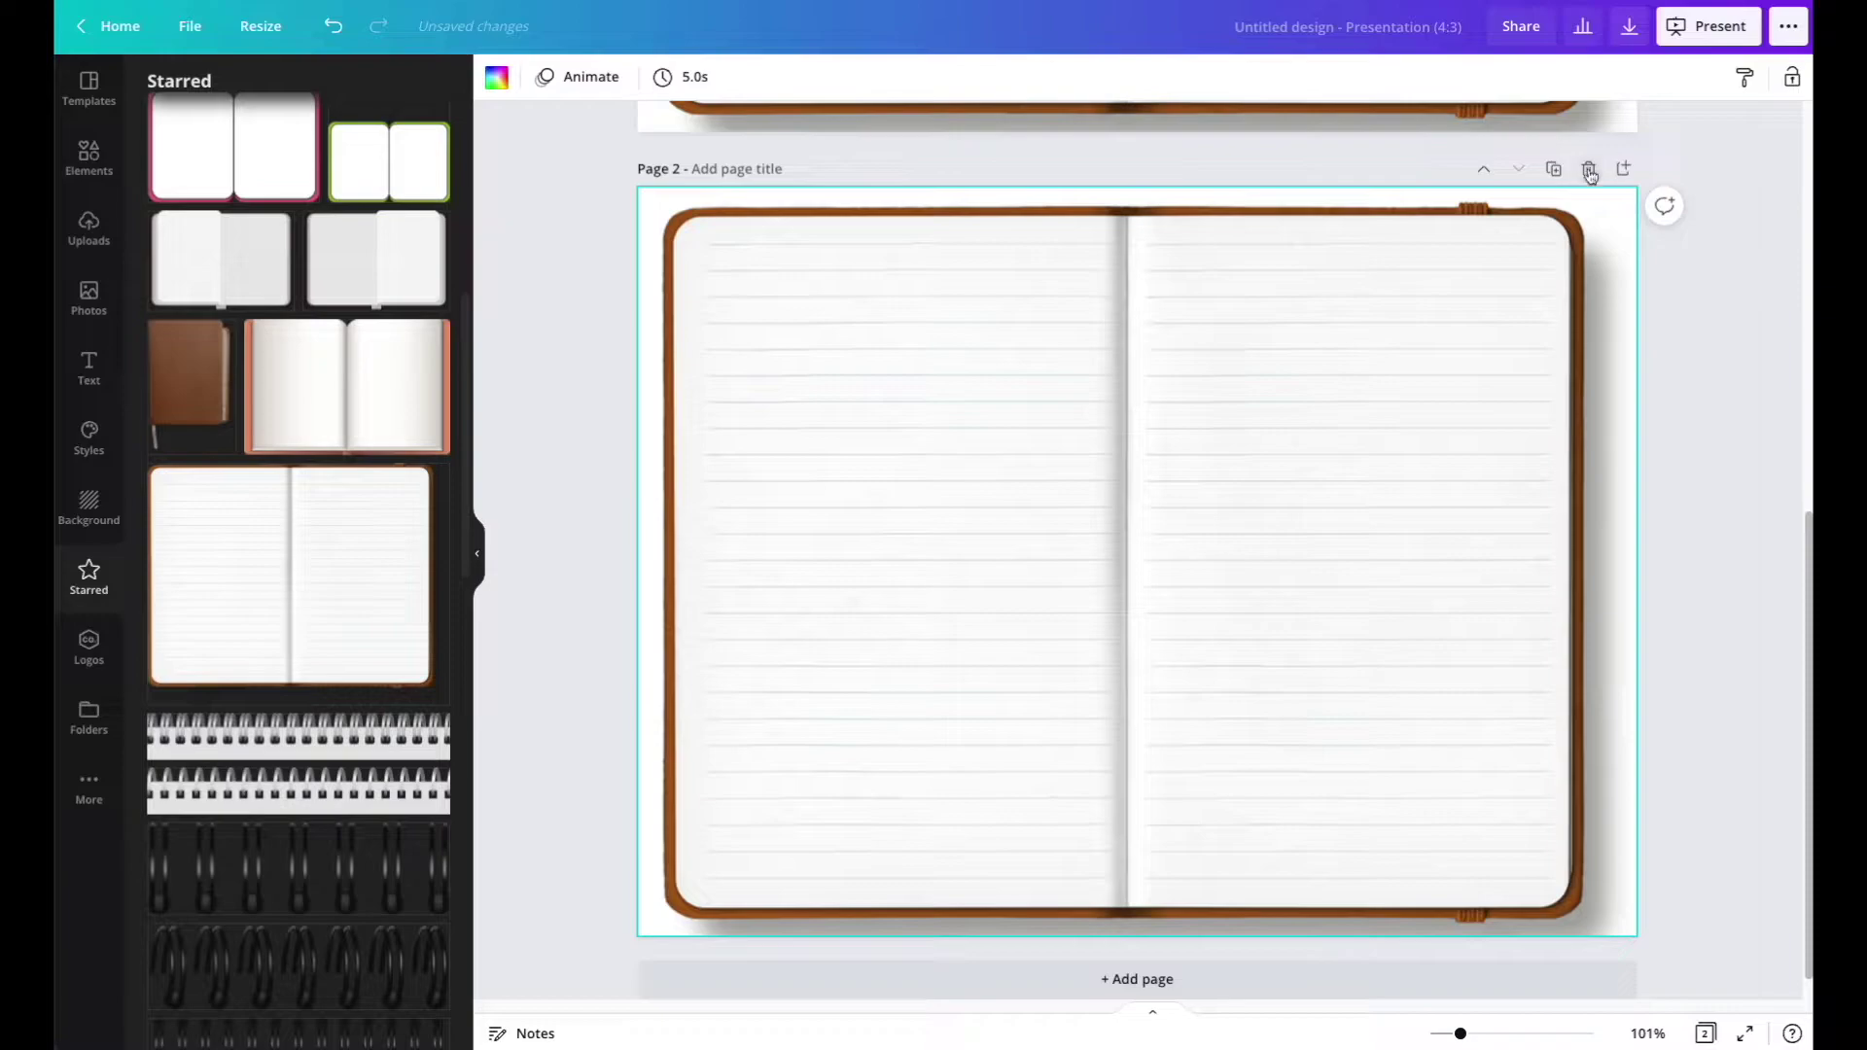
{"action": "left_click", "coordinate": [1589, 172]}
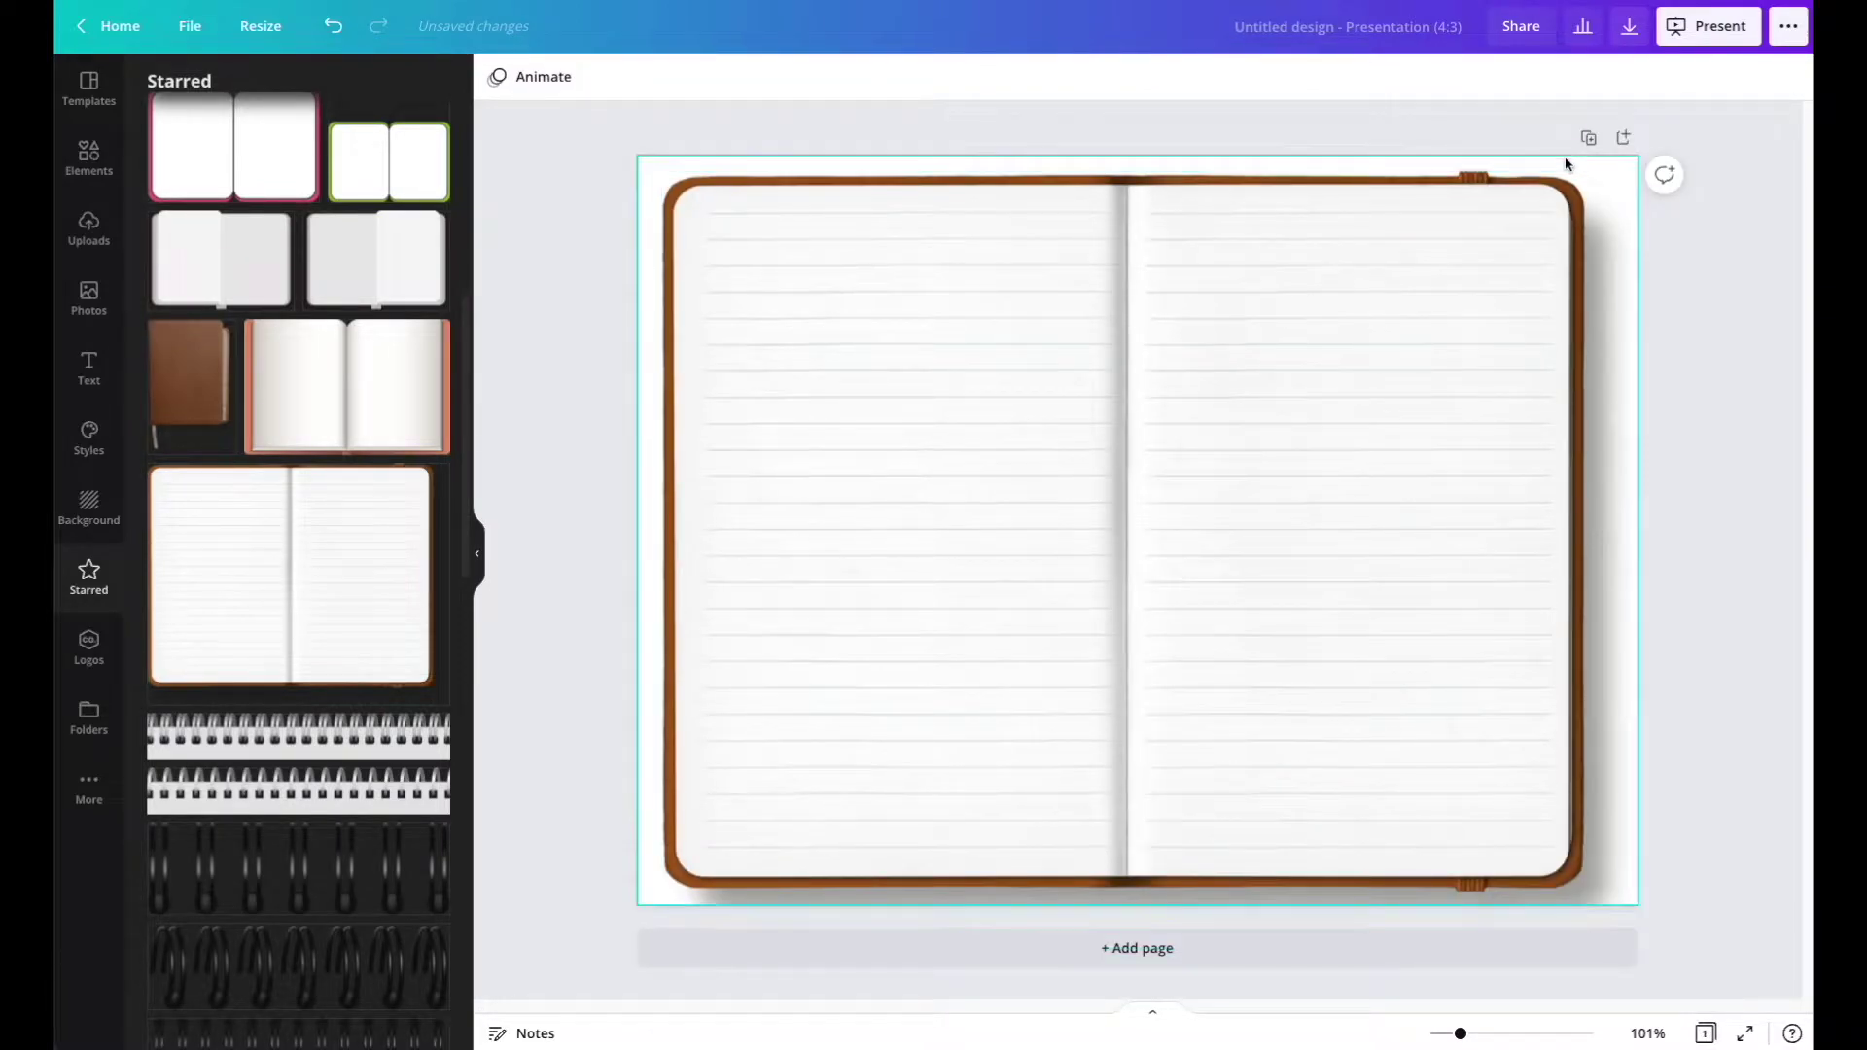
Duplicate the notebook page and delete the open notebook from page 1.
{"action": "left_click", "coordinate": [1589, 138]}
{"action": "scroll", "coordinate": [1216, 381], "scroll_direction": "up", "scroll_amount": 5}
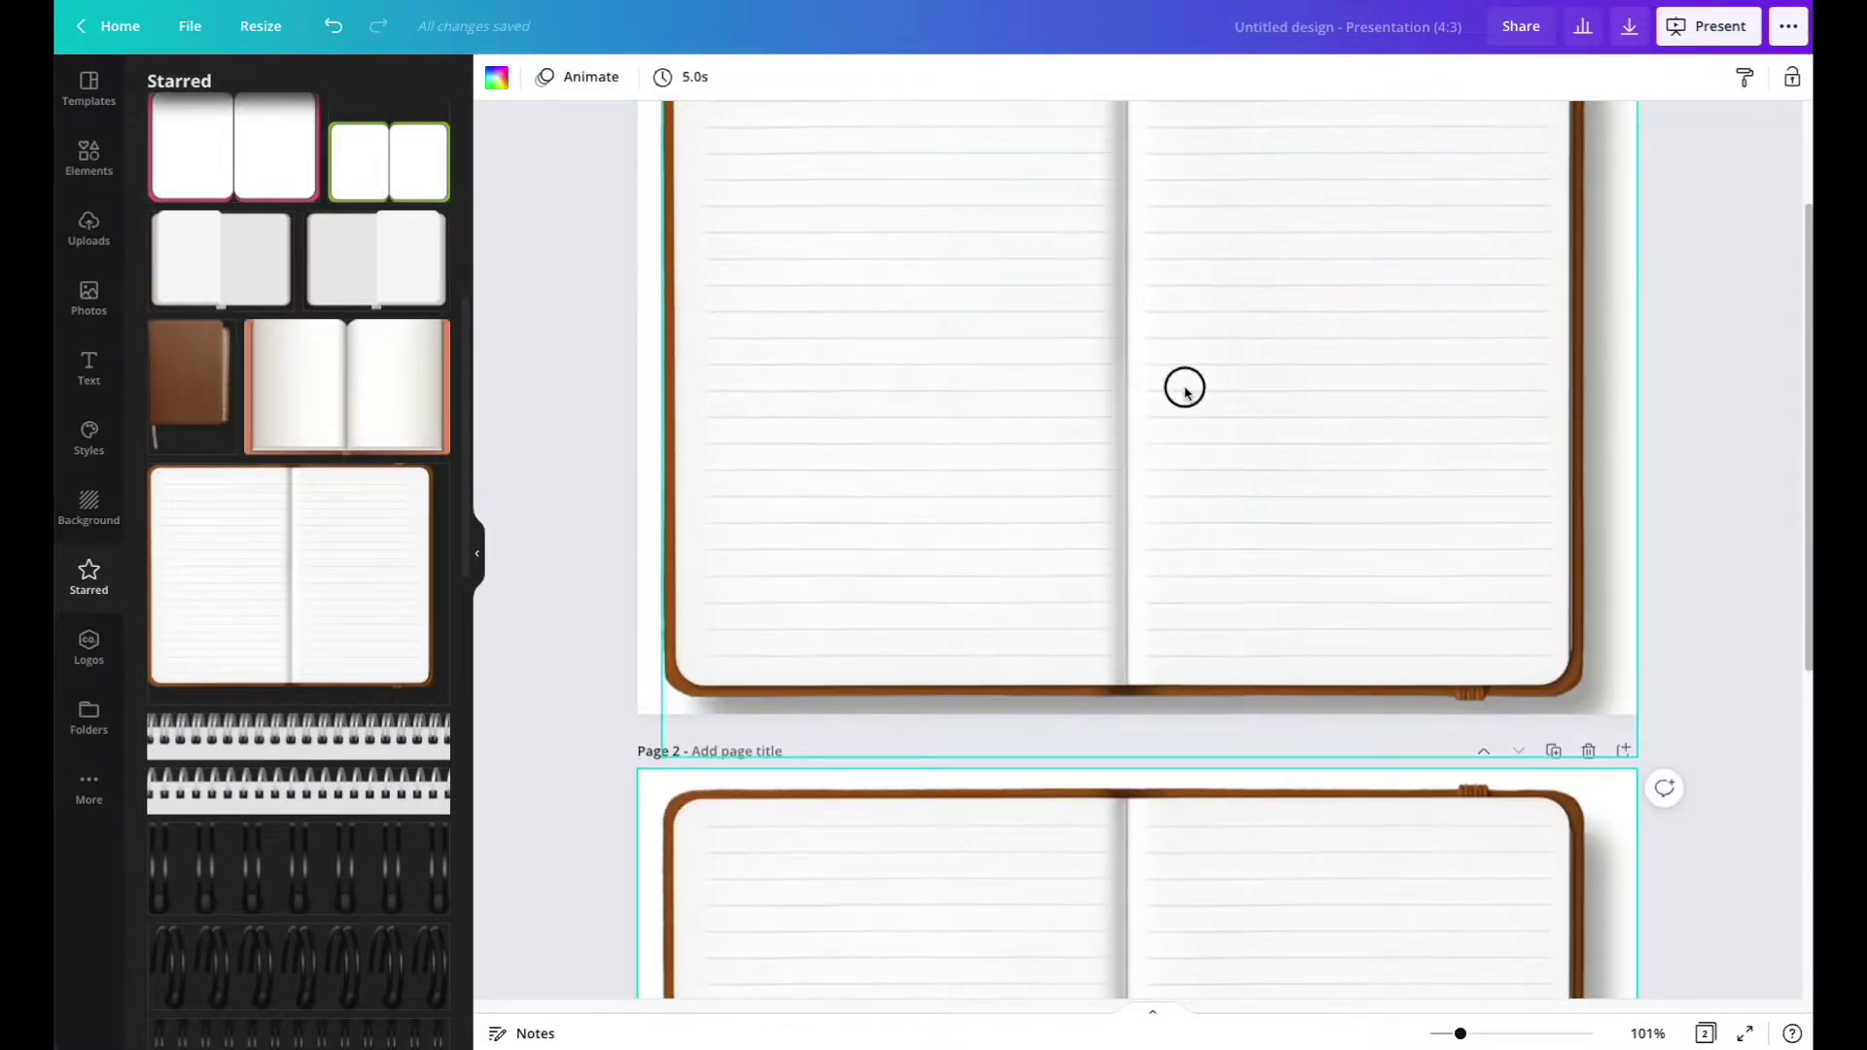
{"action": "left_click", "coordinate": [1184, 390]}
{"action": "key", "text": "Delete"}
Add the starred closed brown notebook to page 1, enlarge it to about 434 by 661, and place it on the page's right half.
{"action": "left_click", "coordinate": [207, 403]}
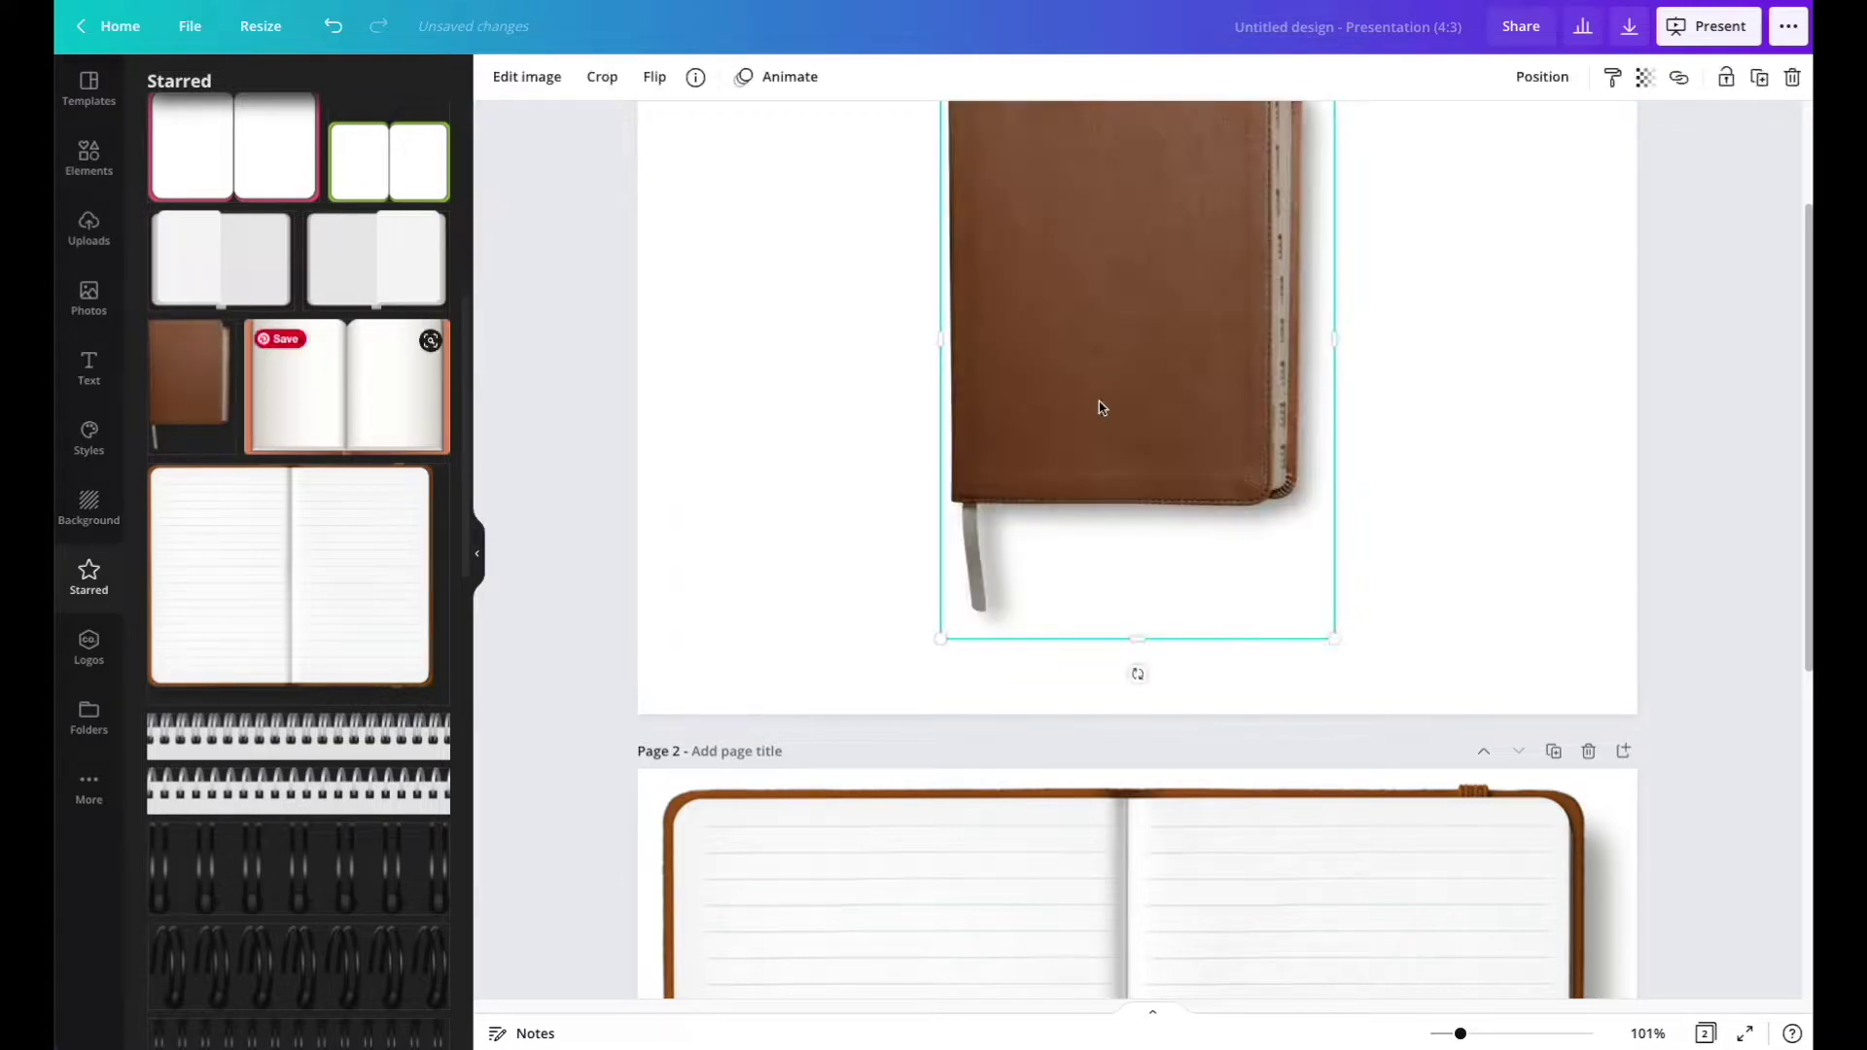
{"action": "left_click_drag", "start_coordinate": [1334, 638], "coordinate": [1392, 671]}
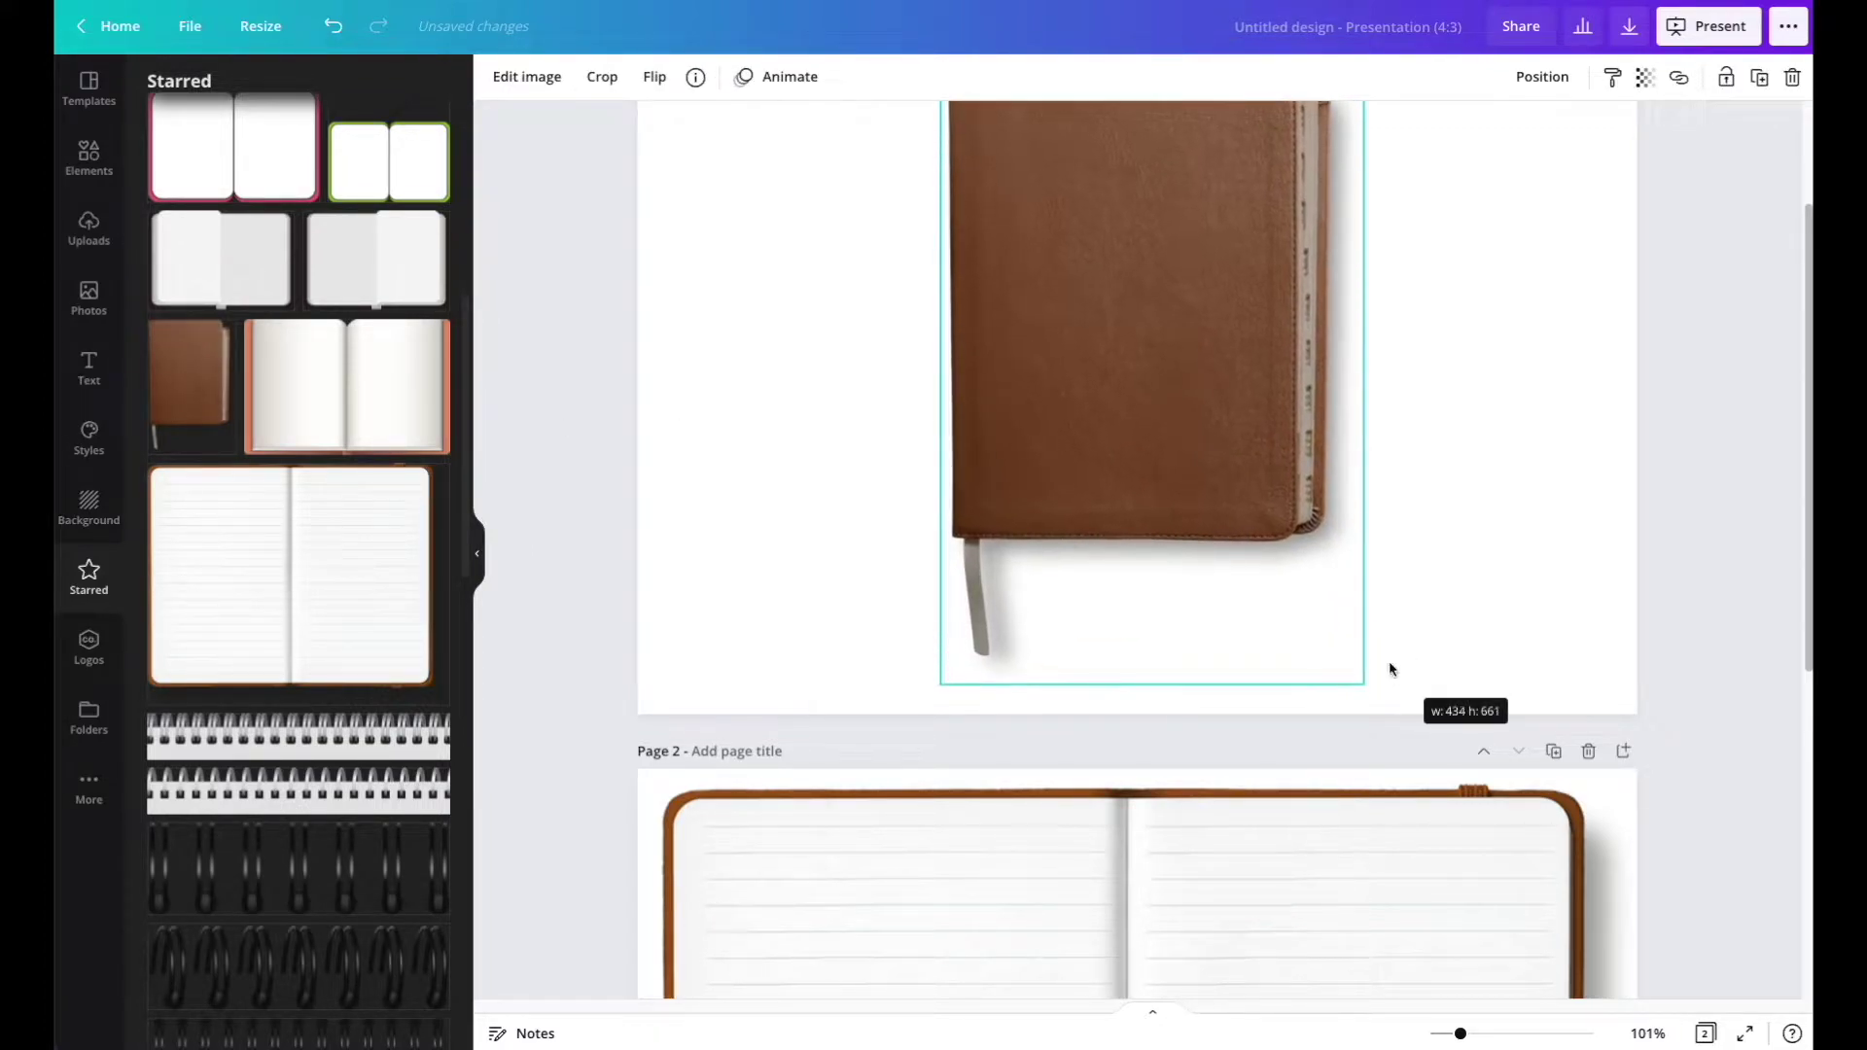
{"action": "scroll", "coordinate": [1596, 463], "scroll_direction": "up", "scroll_amount": 2}
{"action": "left_click_drag", "start_coordinate": [1179, 482], "coordinate": [1355, 465]}
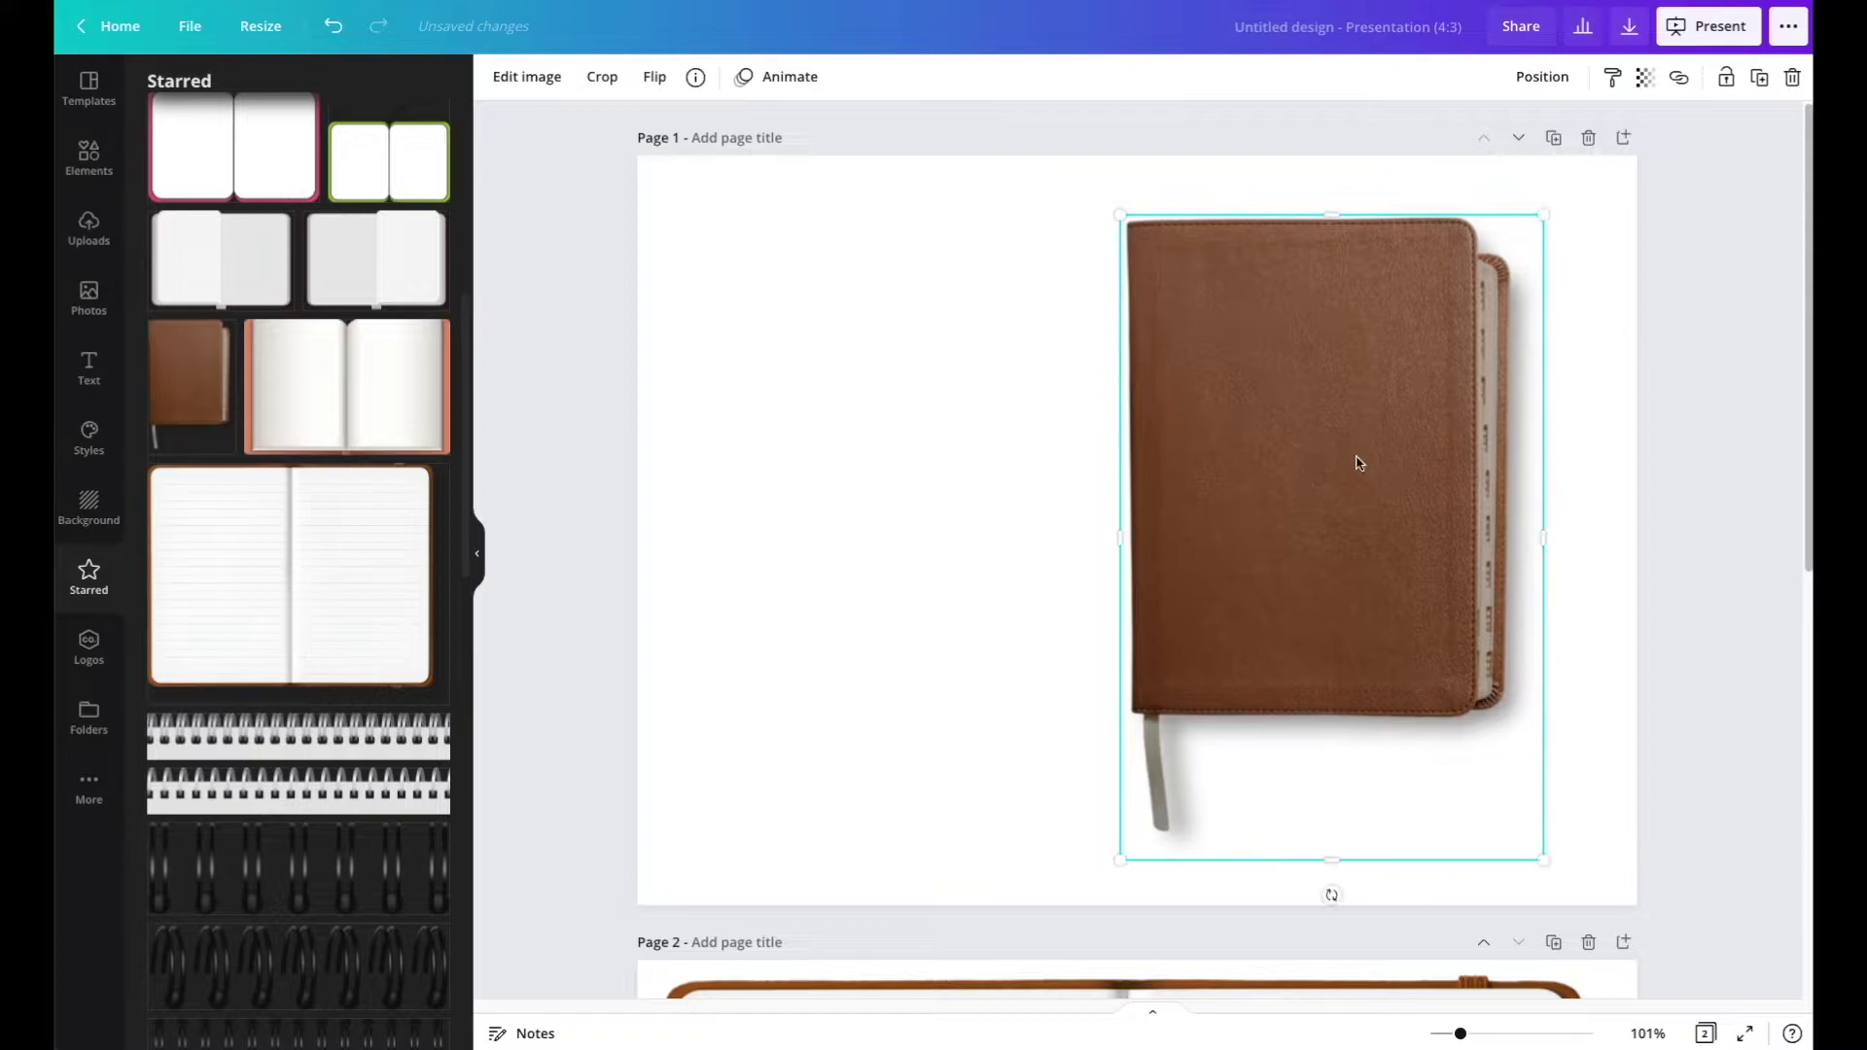
{"action": "left_click", "coordinate": [1683, 481]}
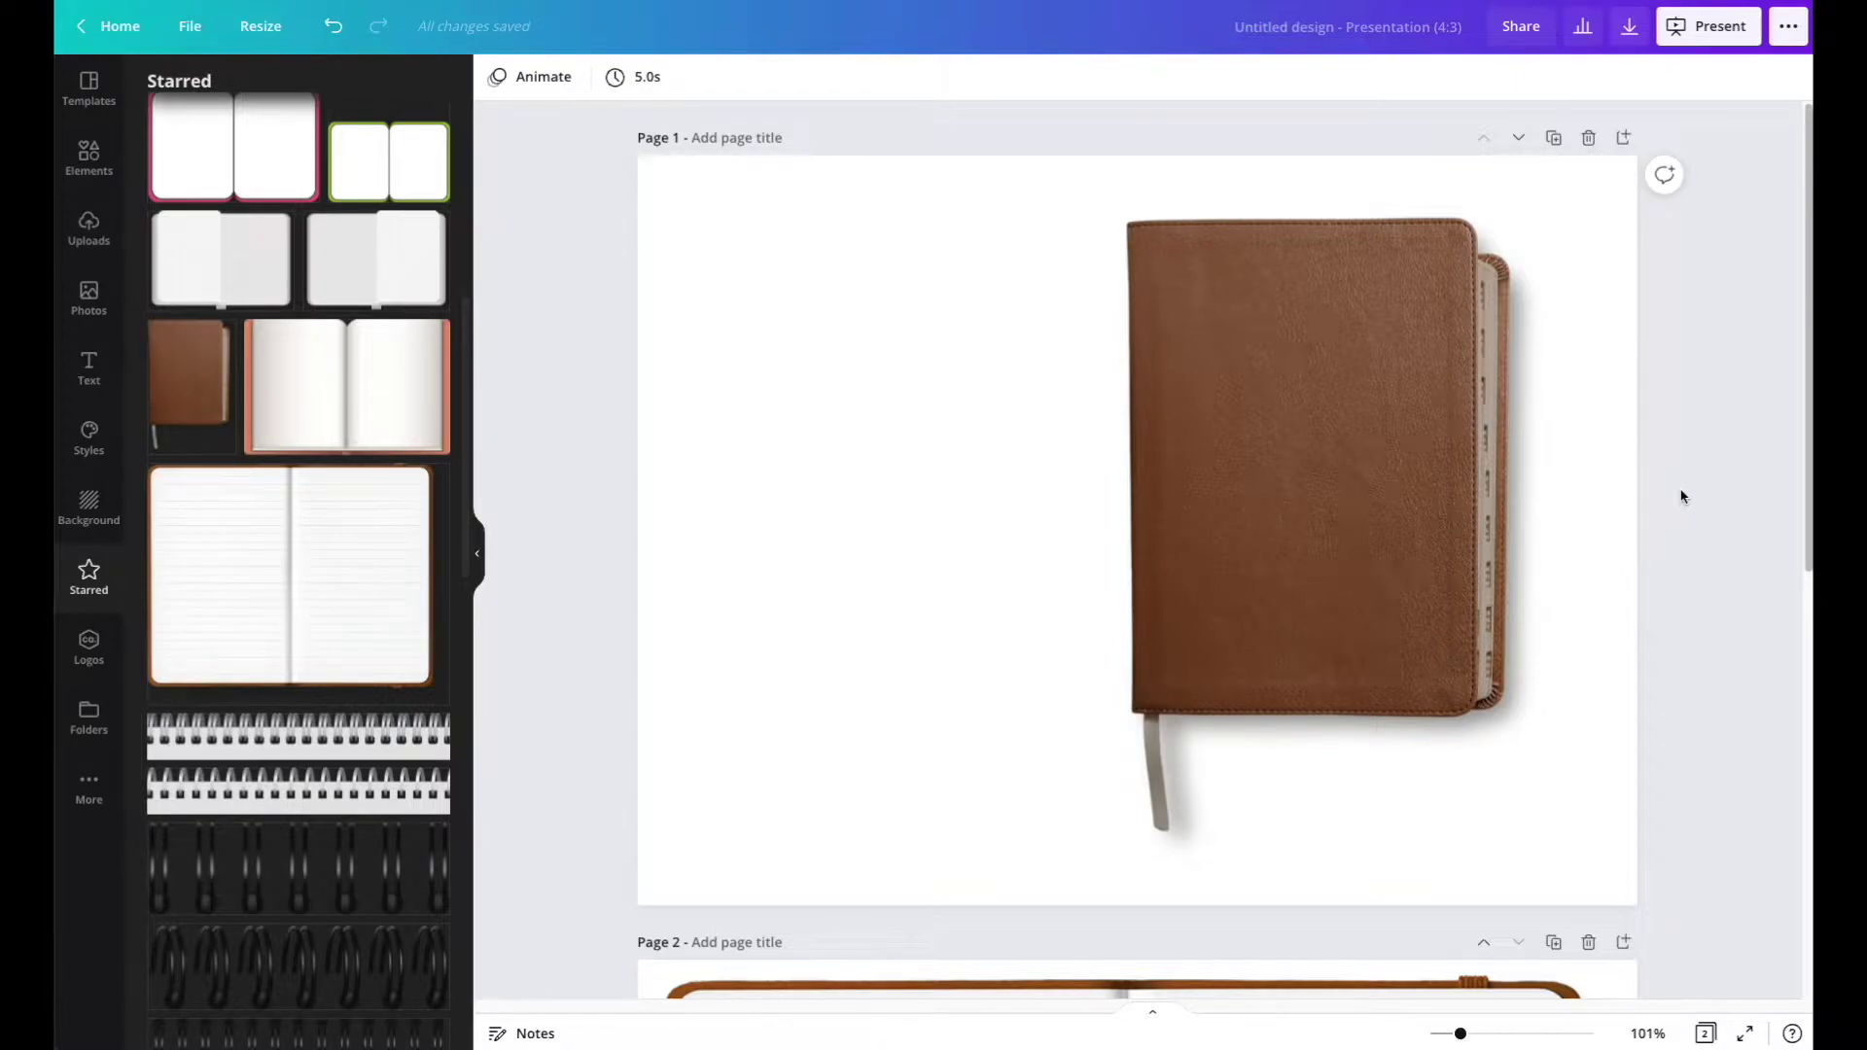
Add a heading reading "WEEKLY PLAN" at the top of the open notebook's left page on page 2.
{"action": "scroll", "coordinate": [1682, 497], "scroll_direction": "down", "scroll_amount": 8}
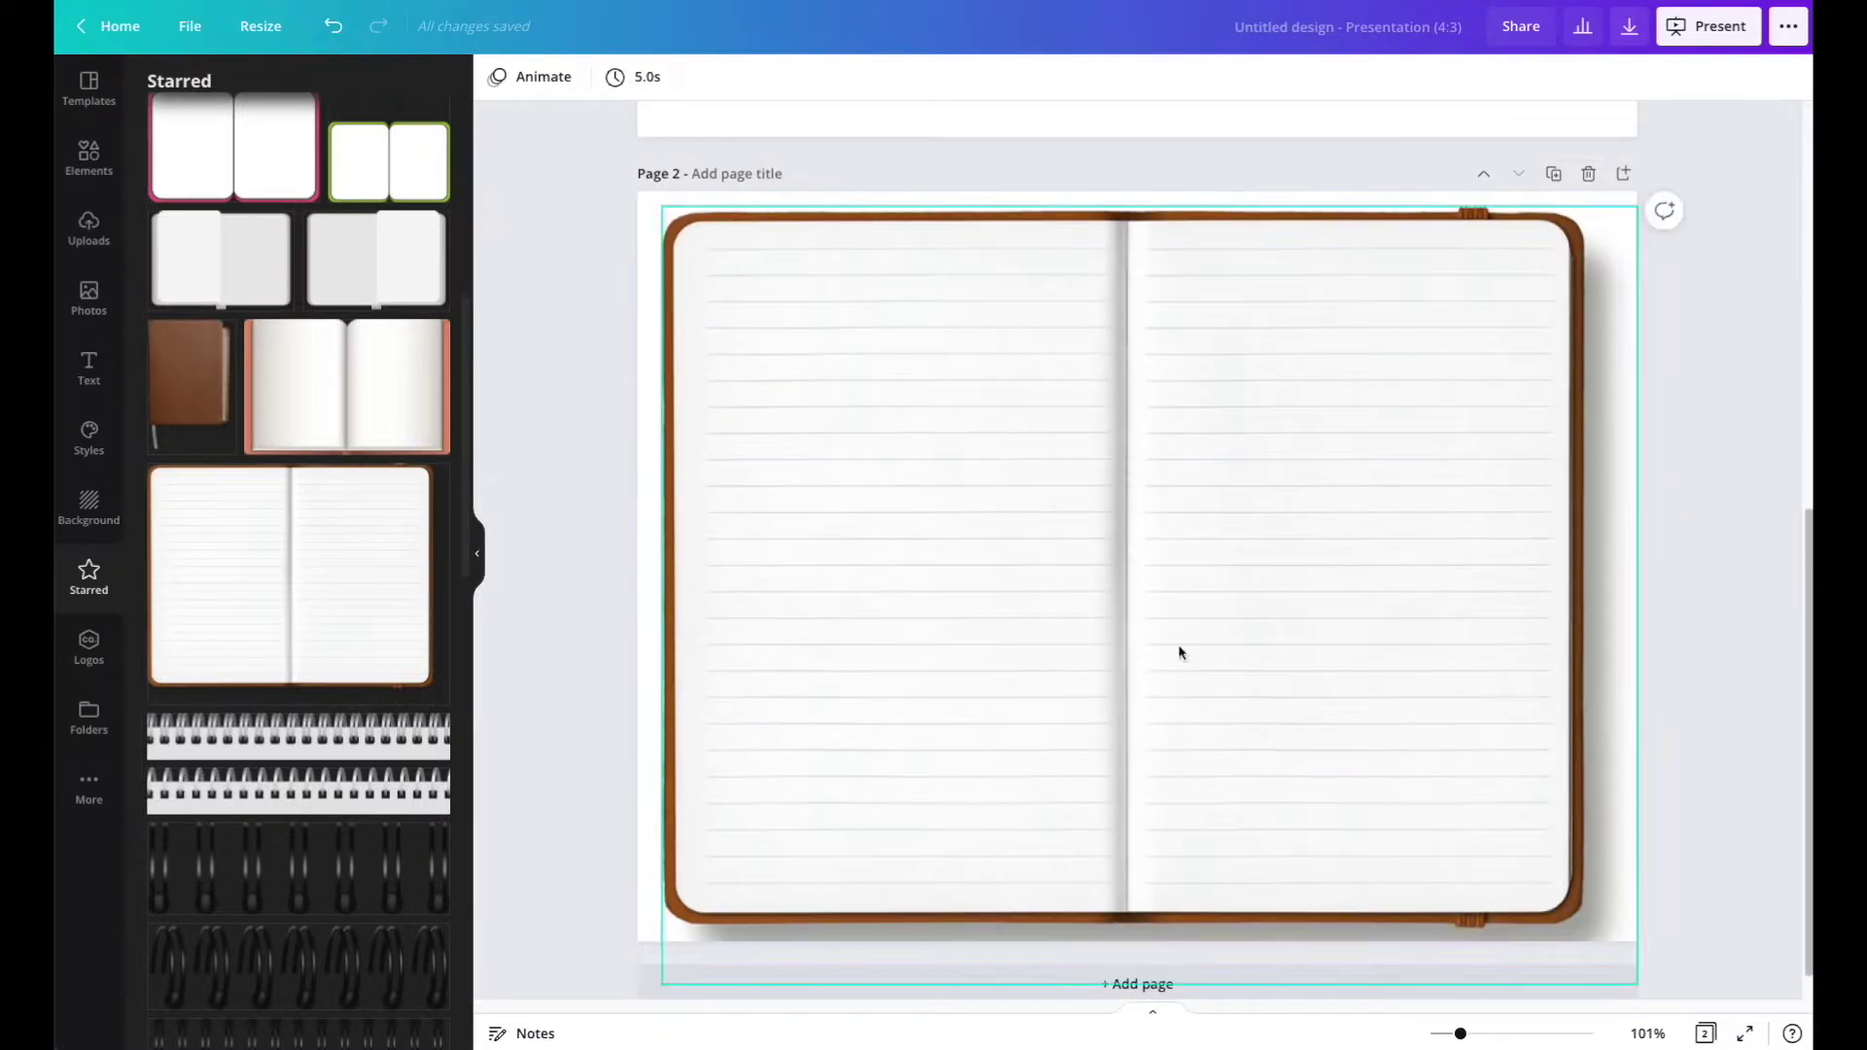
{"action": "scroll", "coordinate": [965, 608], "scroll_direction": "down", "scroll_amount": 1}
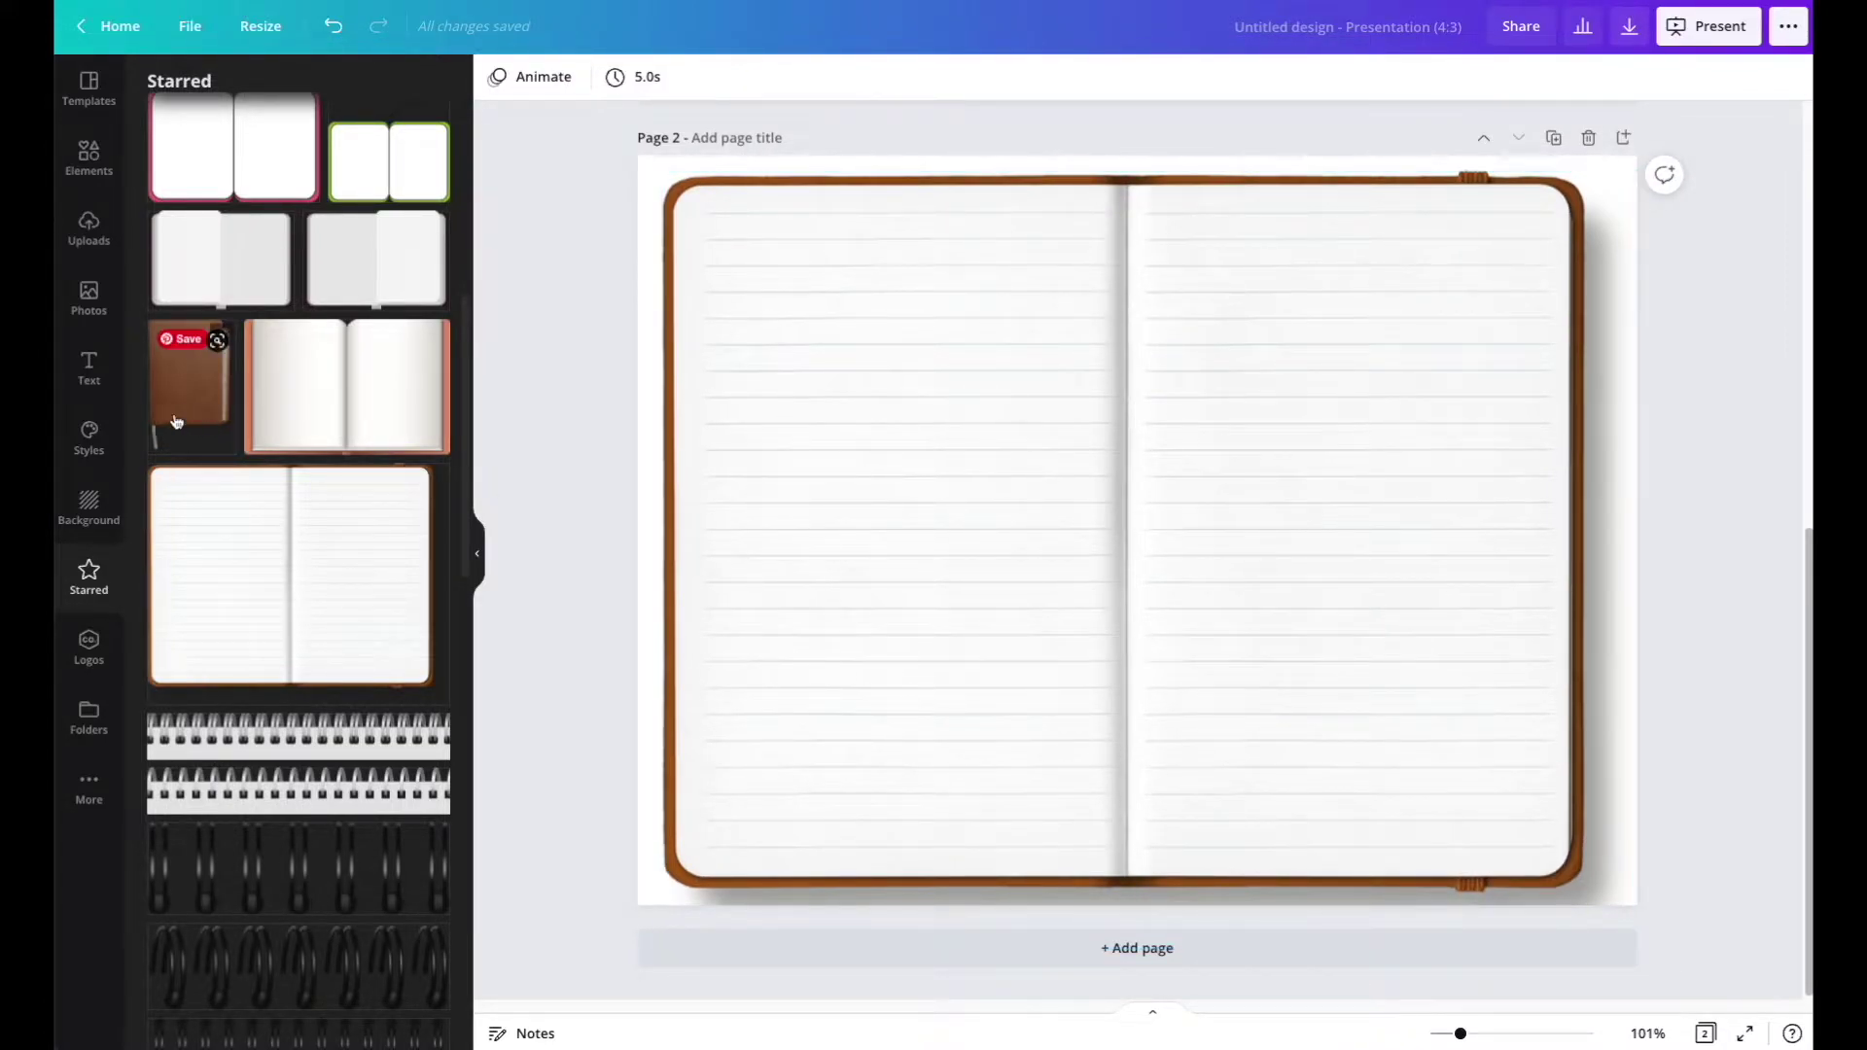
{"action": "left_click", "coordinate": [89, 370]}
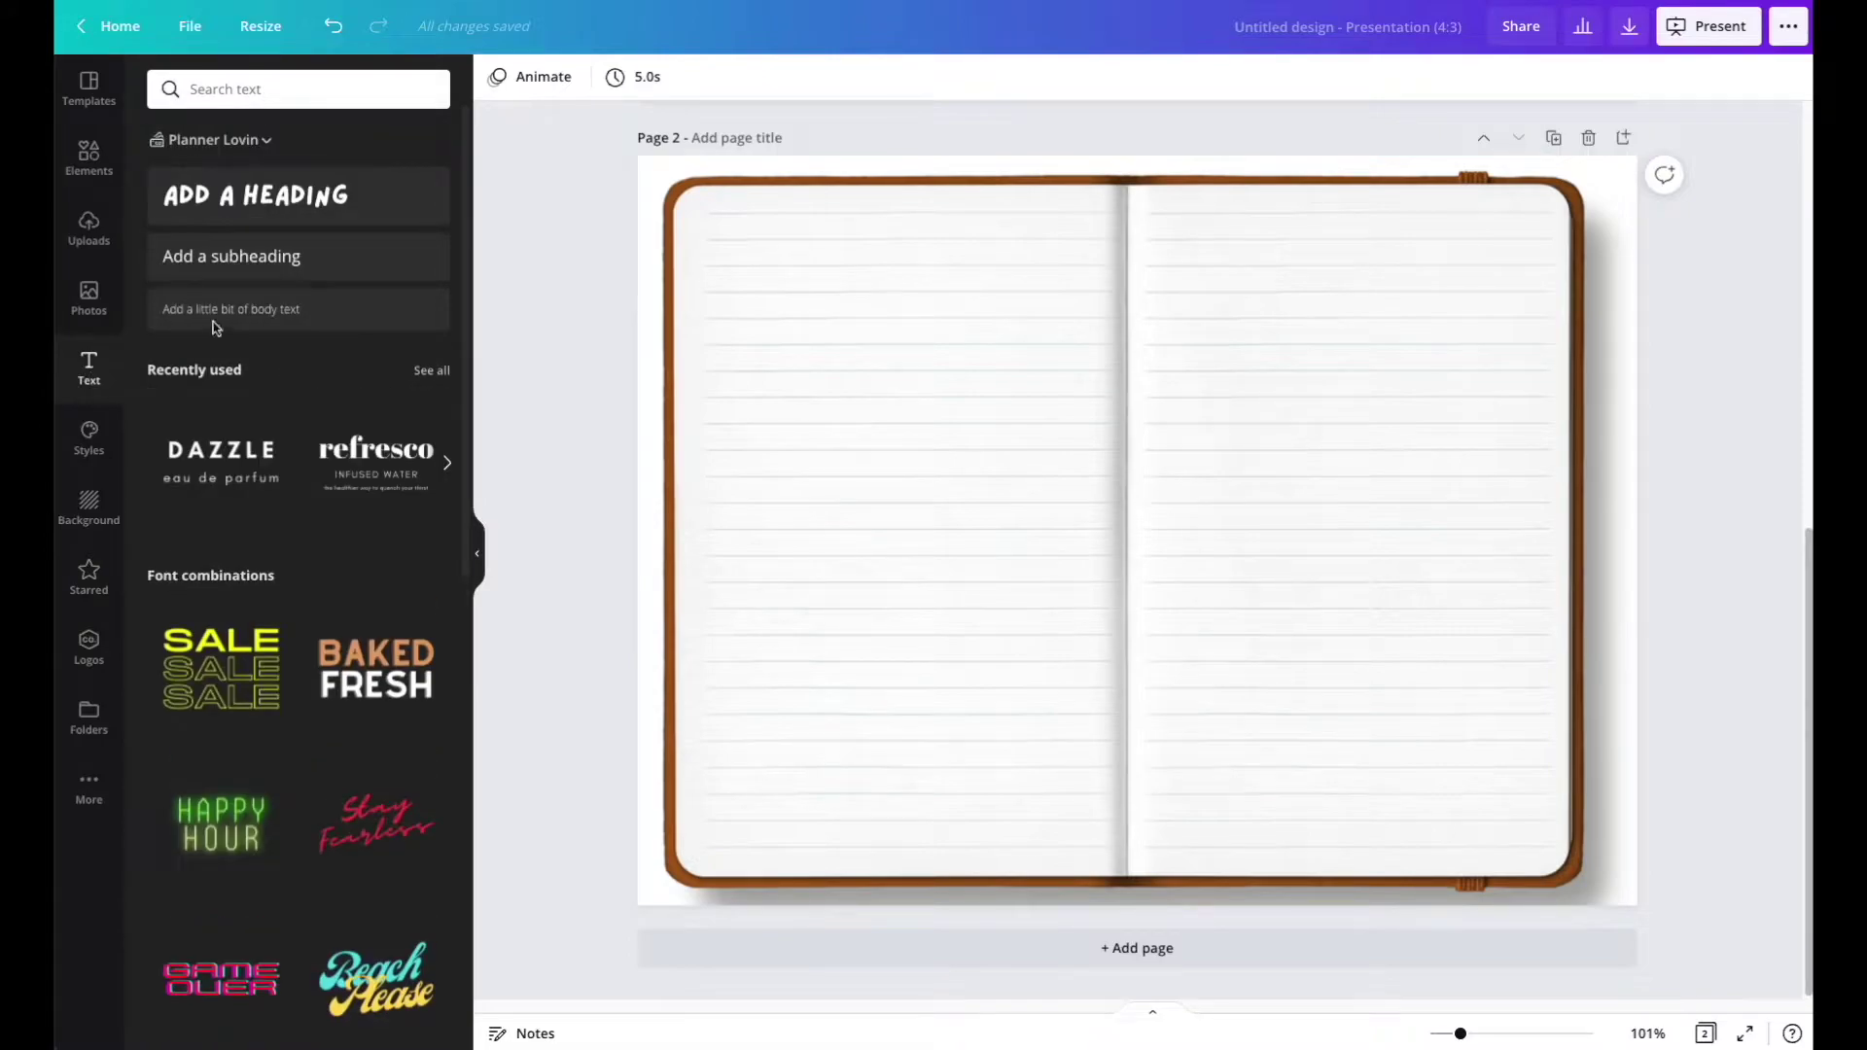
{"action": "left_click", "coordinate": [255, 195]}
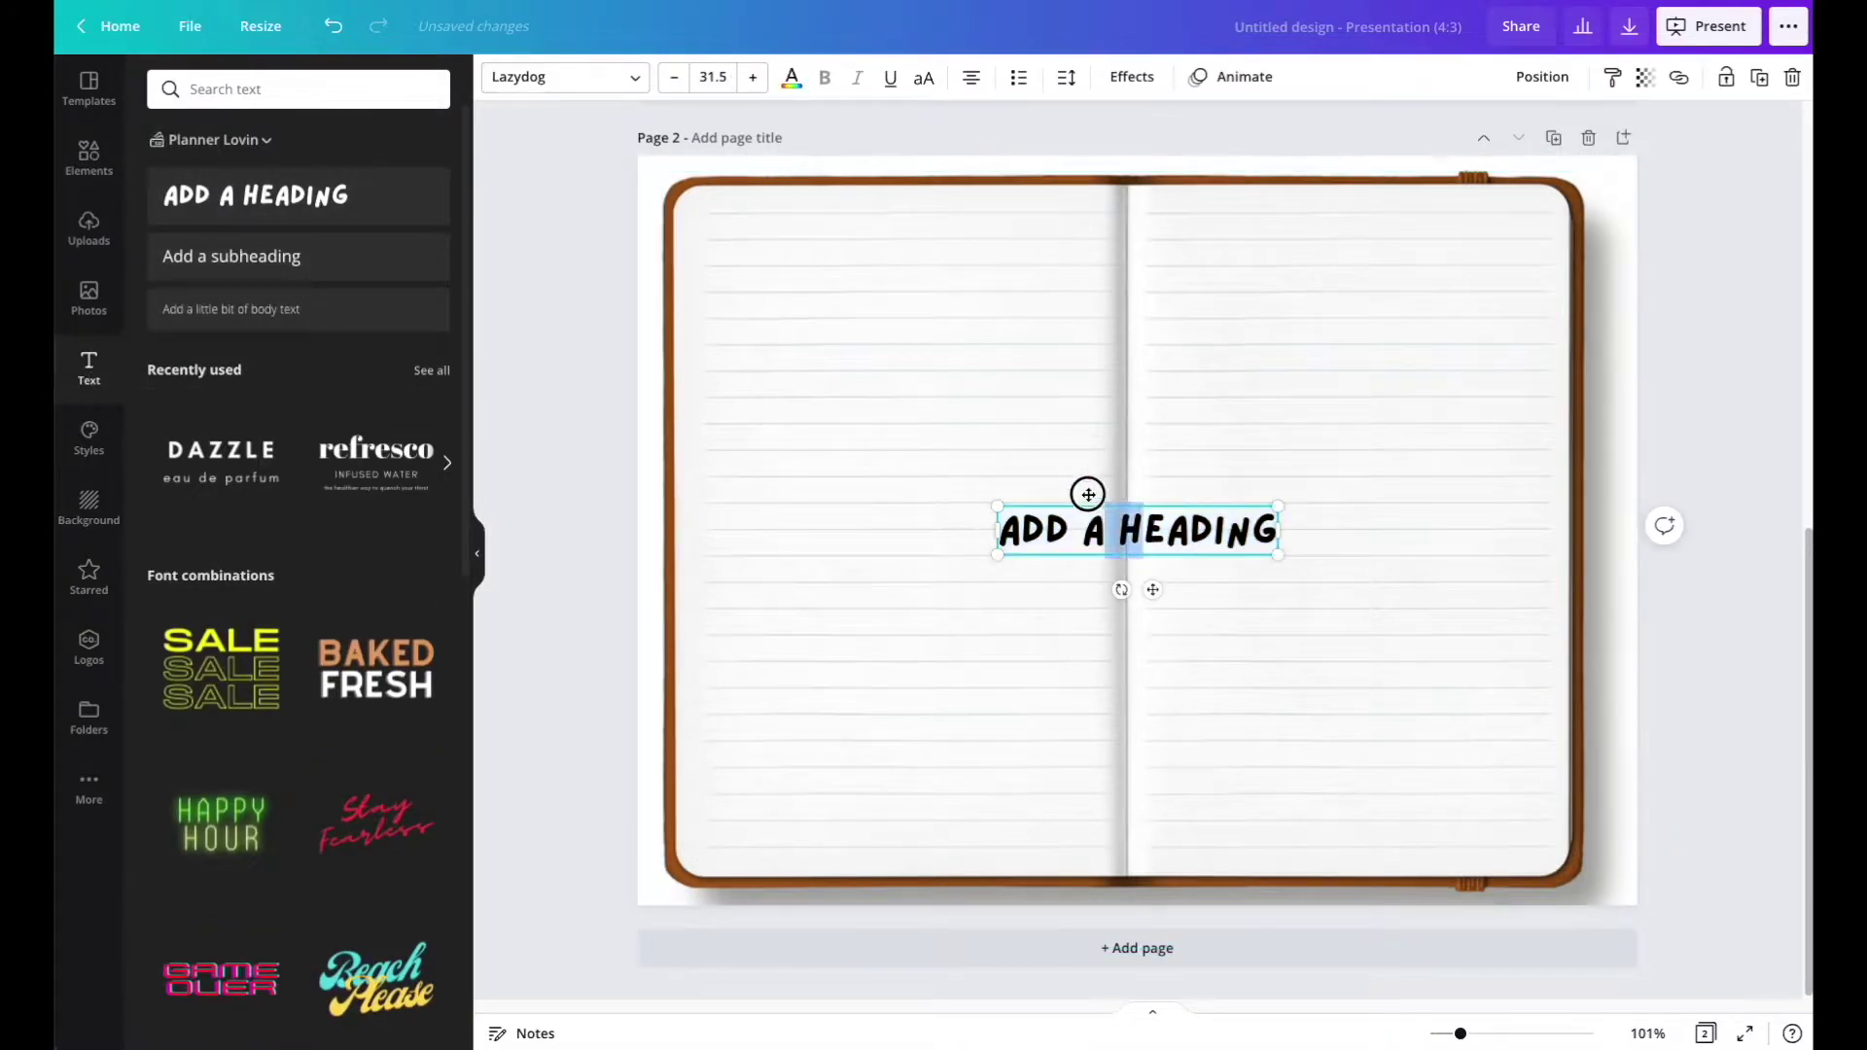
{"action": "left_click_drag", "start_coordinate": [1087, 494], "coordinate": [1216, 476]}
{"action": "type", "text": "WEEKLY PLAN"}
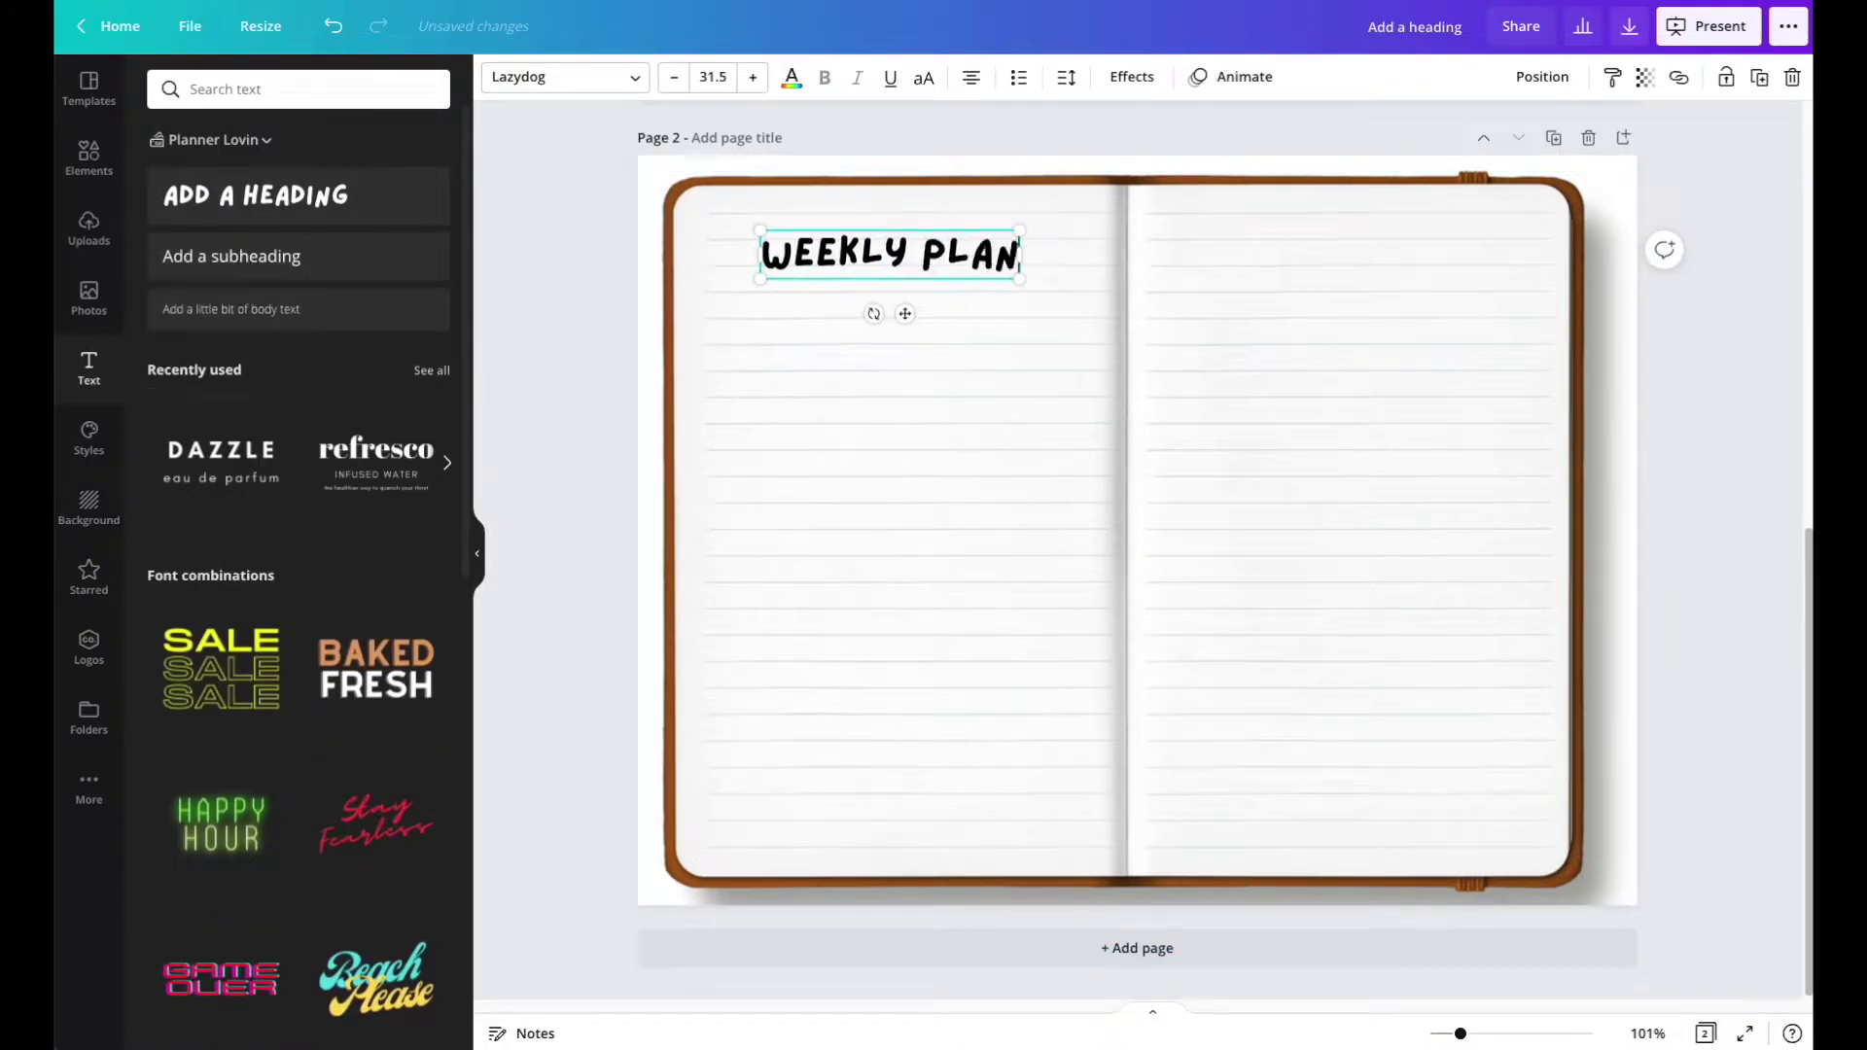
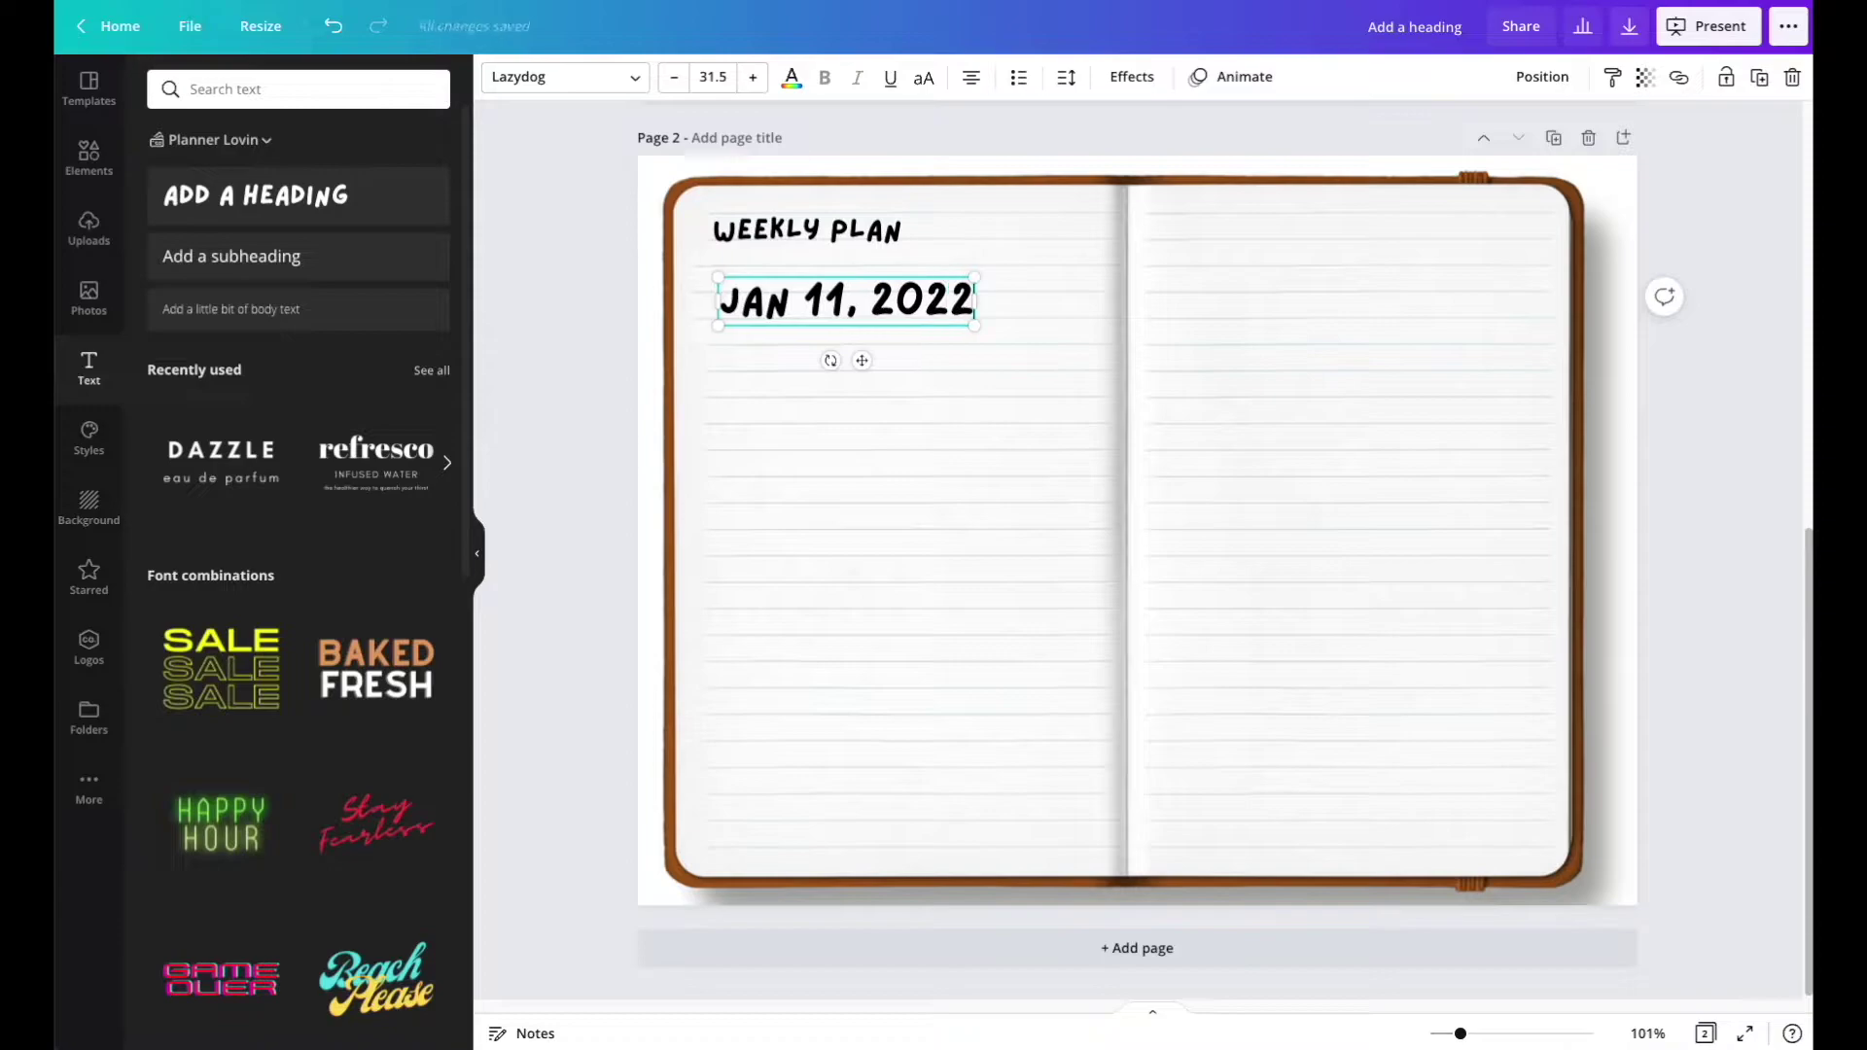
Shrink the "JAN 11, 2022" text to size 12.9 and place it directly under the WEEKLY PLAN heading.
{"action": "left_click_drag", "start_coordinate": [976, 278], "coordinate": [775, 276]}
{"action": "left_click", "coordinate": [867, 321]}
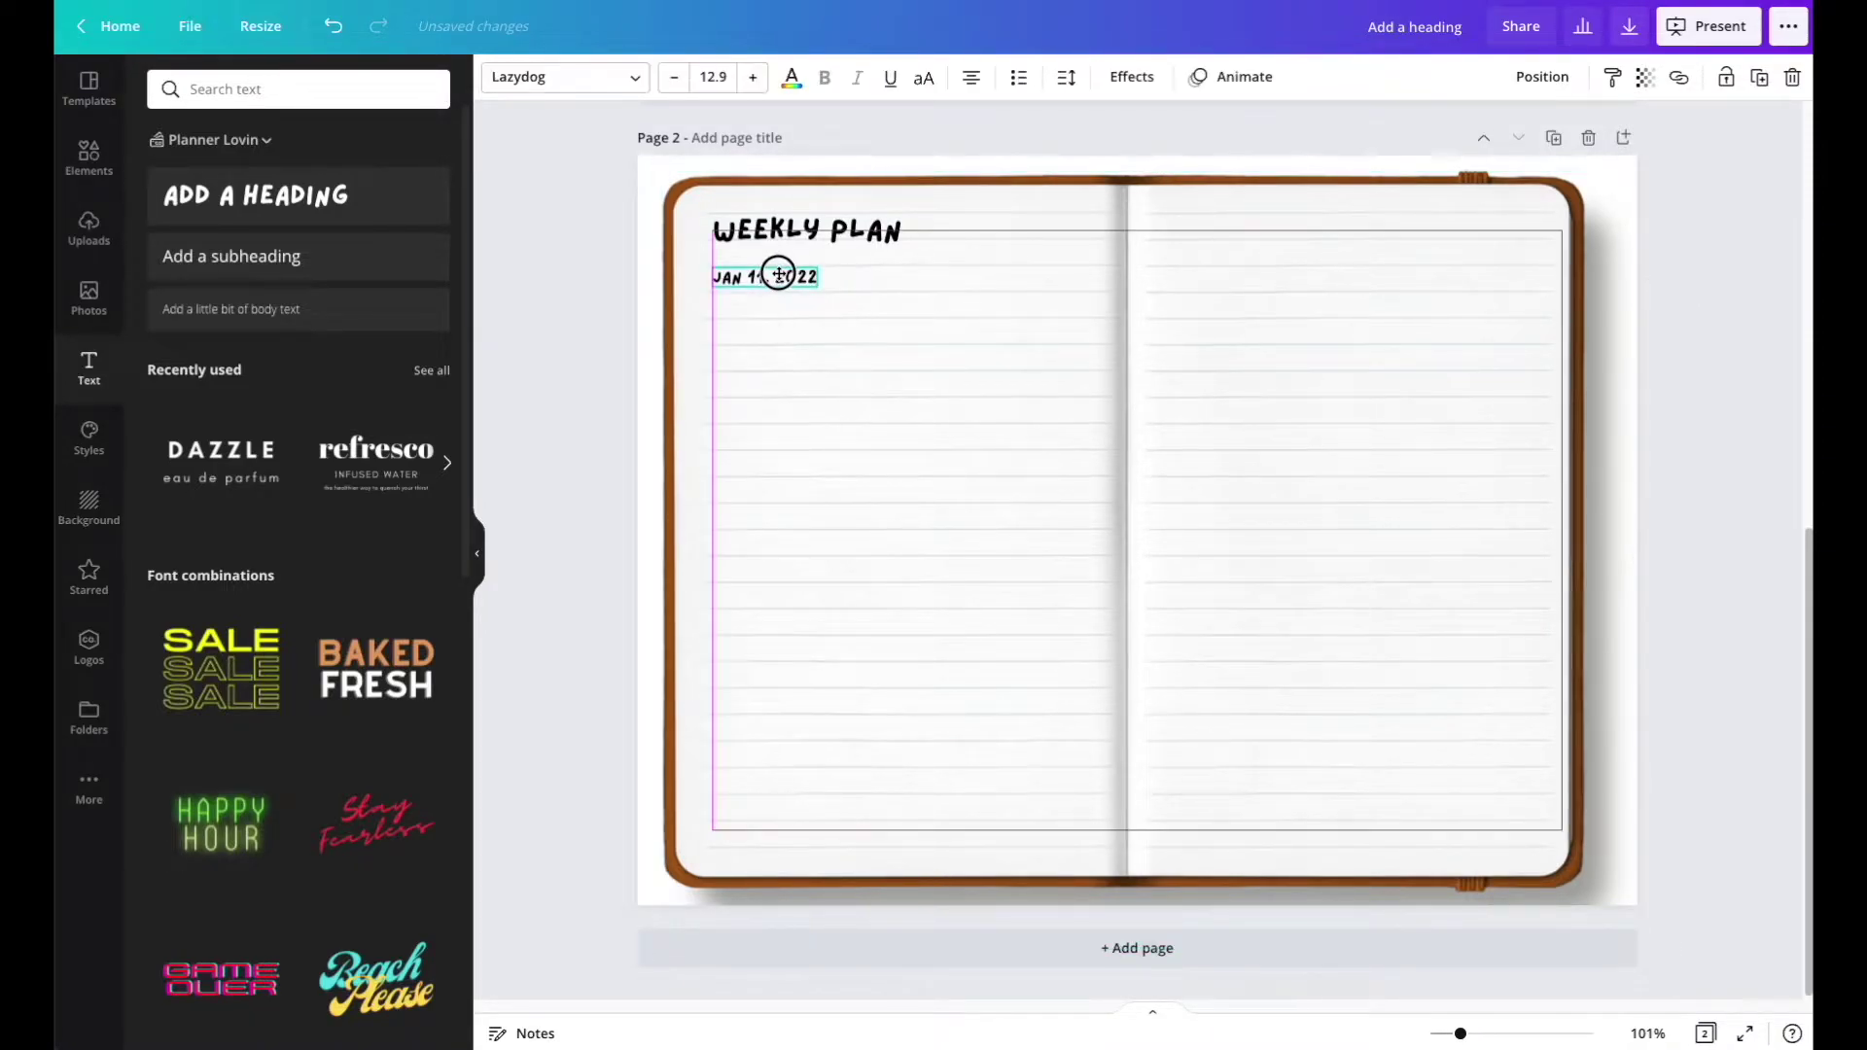
Add an outlined square from Lines & Shapes and make it a tall tan frame below the date on the notebook's left page.
{"action": "left_click", "coordinate": [88, 173]}
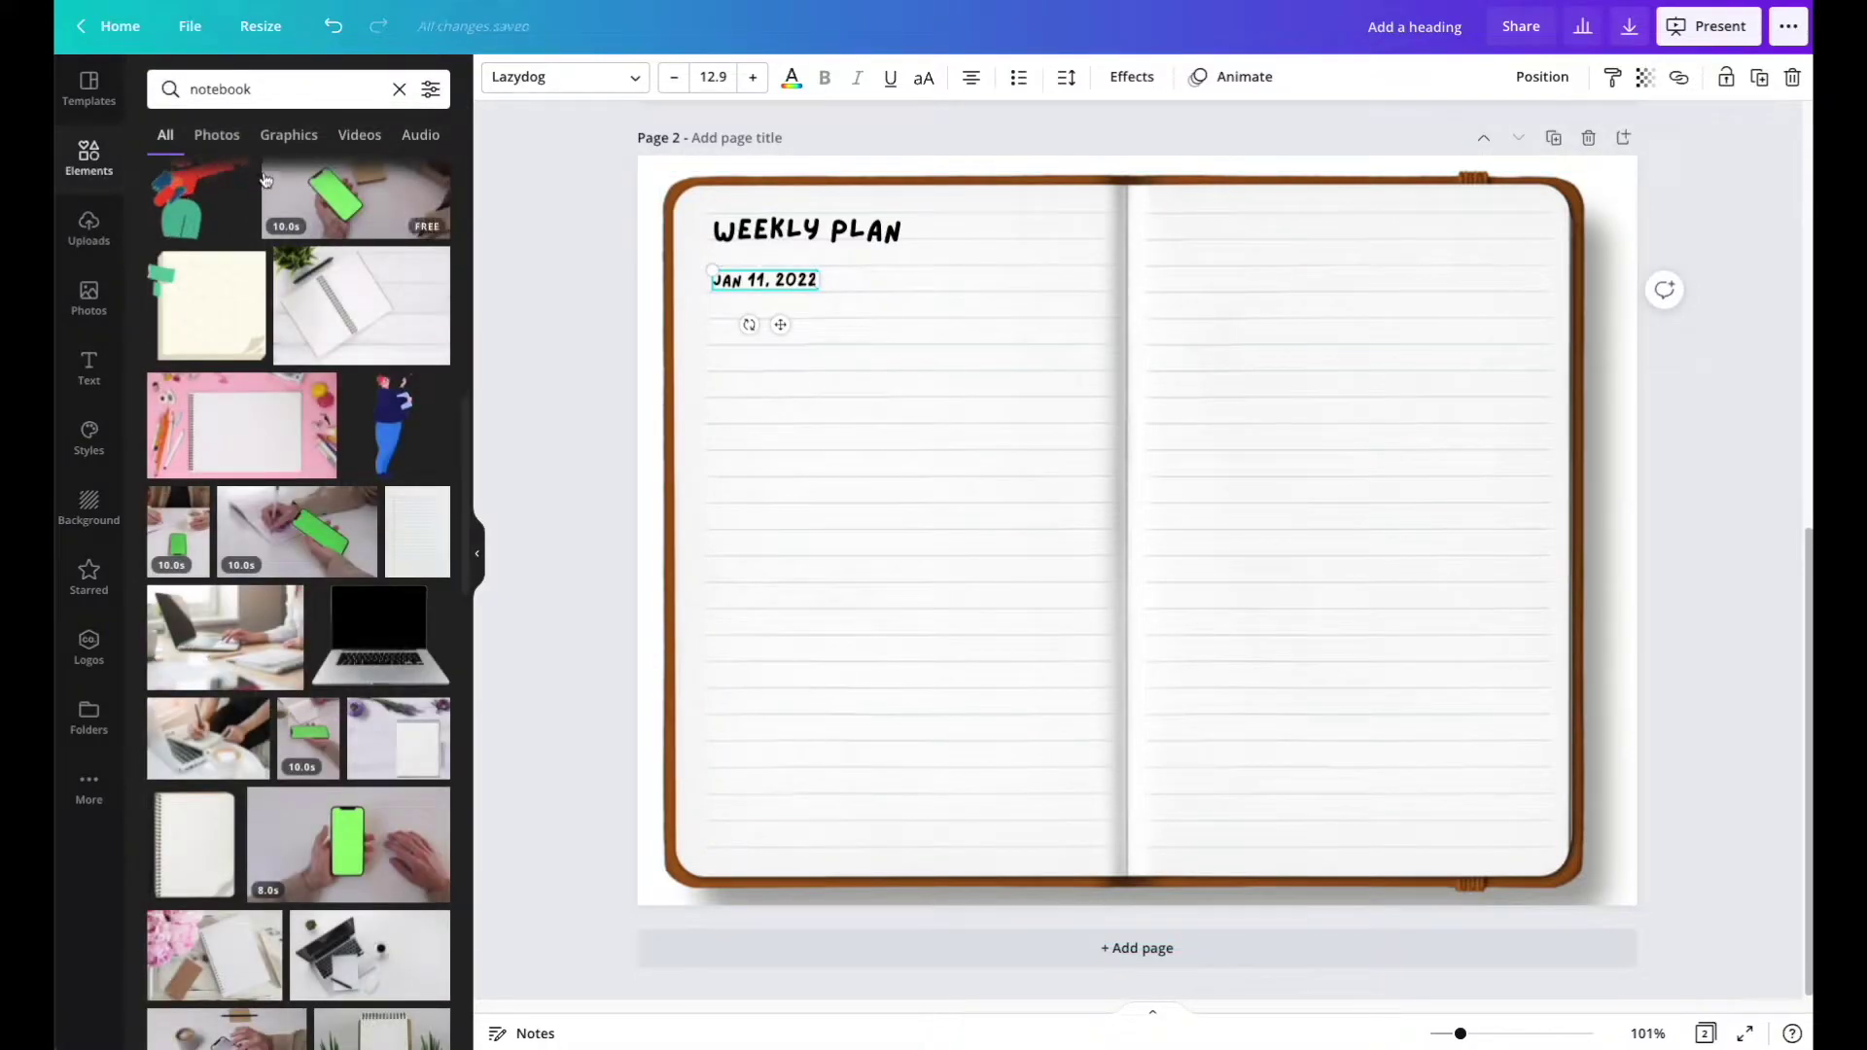
{"action": "left_click", "coordinate": [105, 165]}
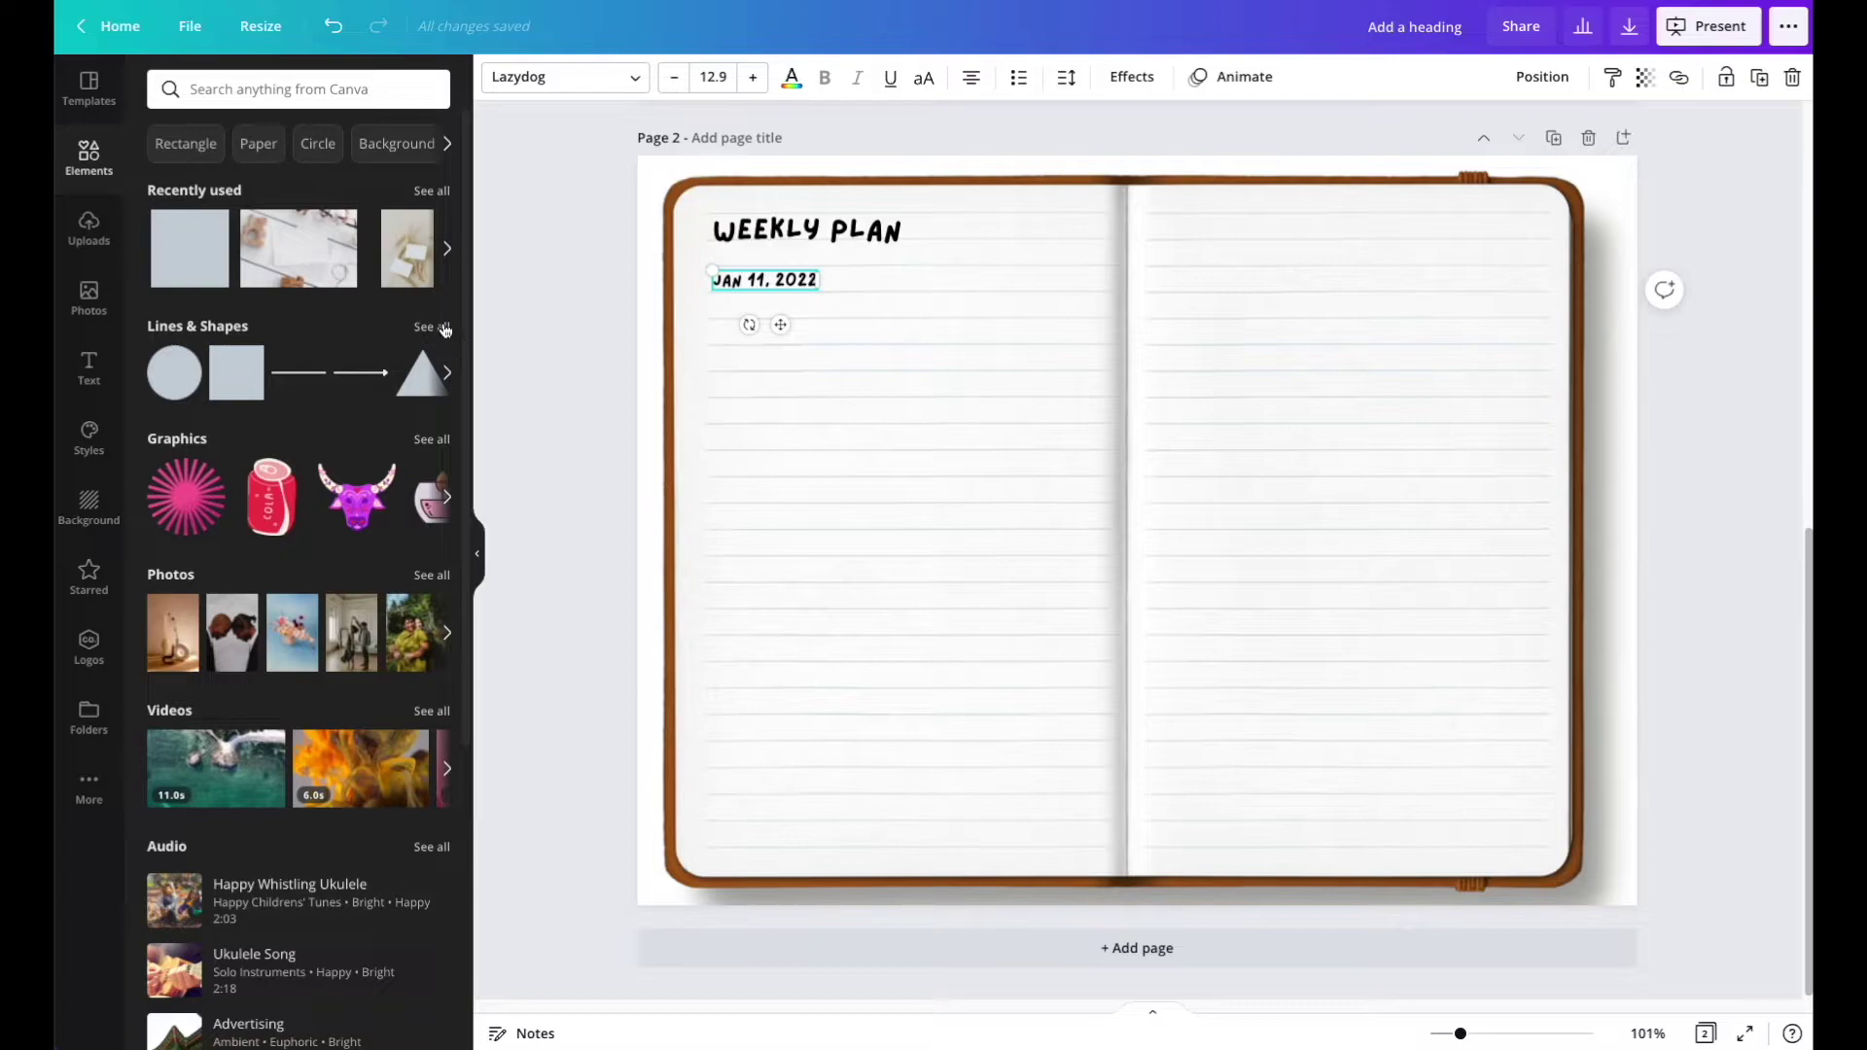
{"action": "left_click", "coordinate": [443, 327]}
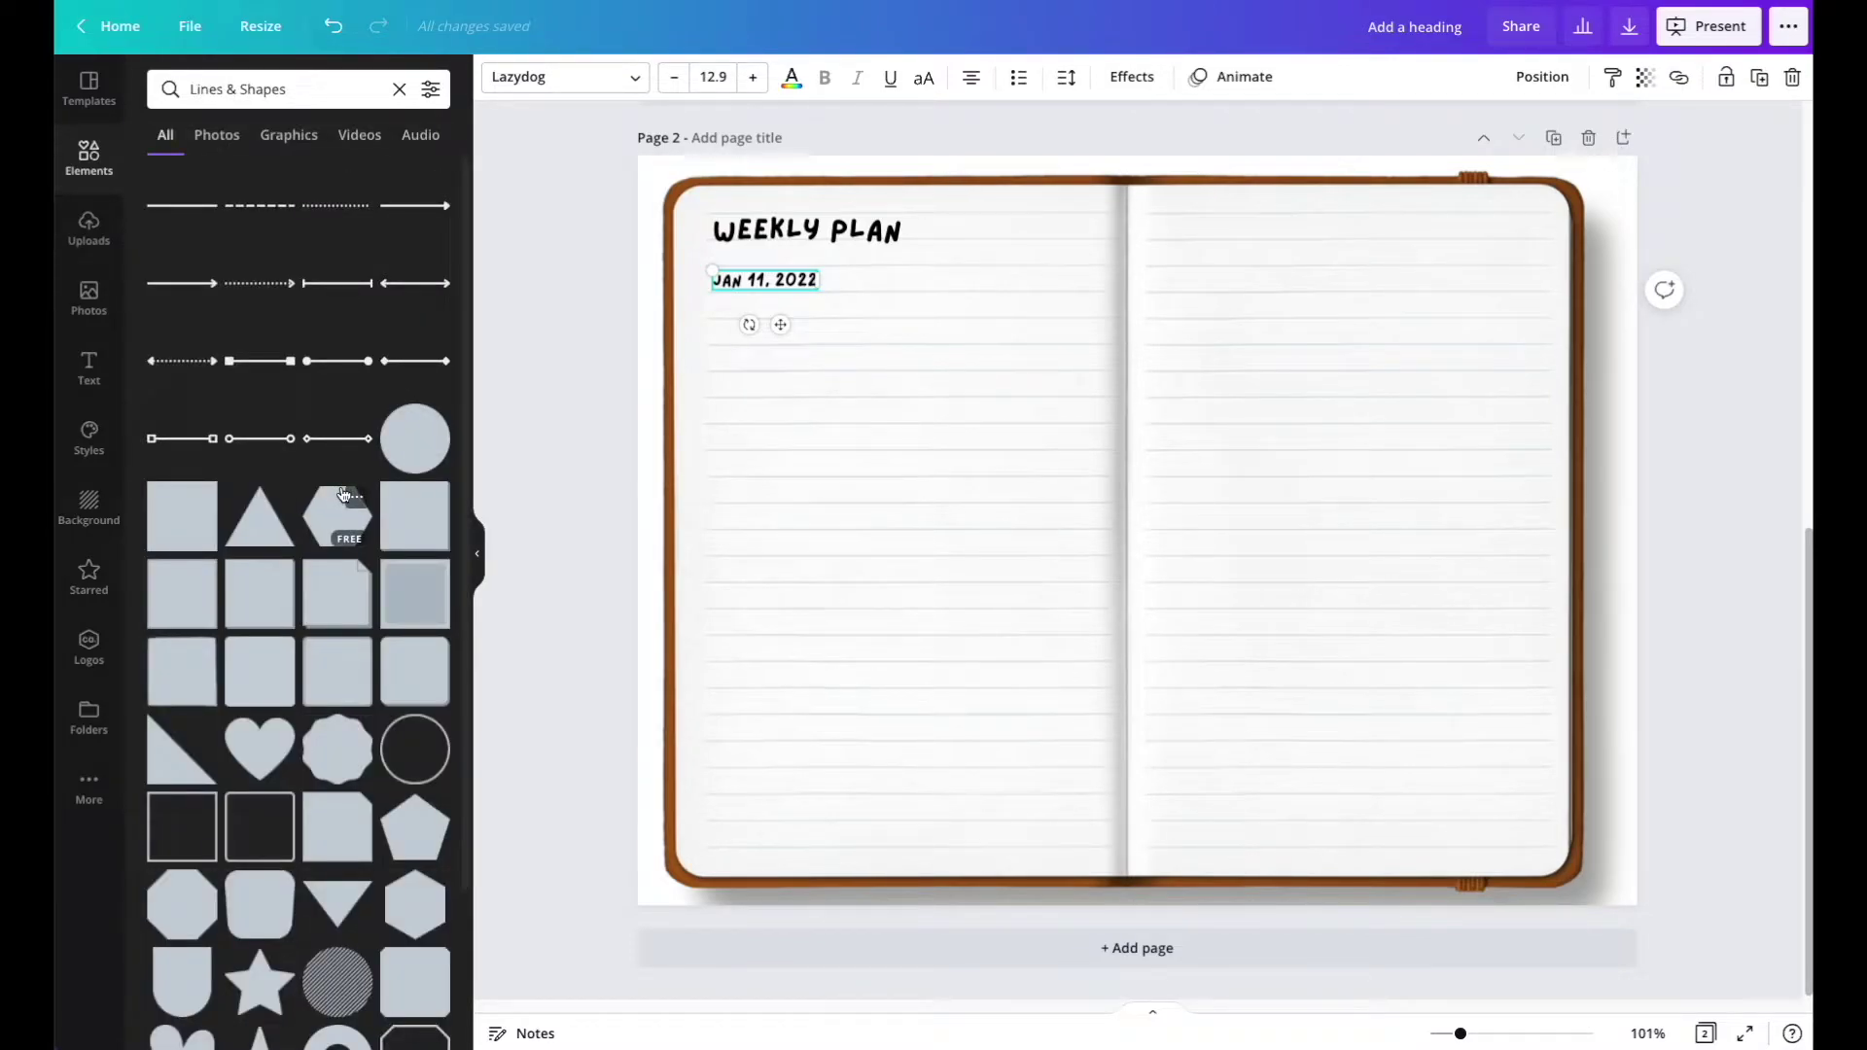
{"action": "scroll", "coordinate": [342, 494], "scroll_direction": "down", "scroll_amount": 2}
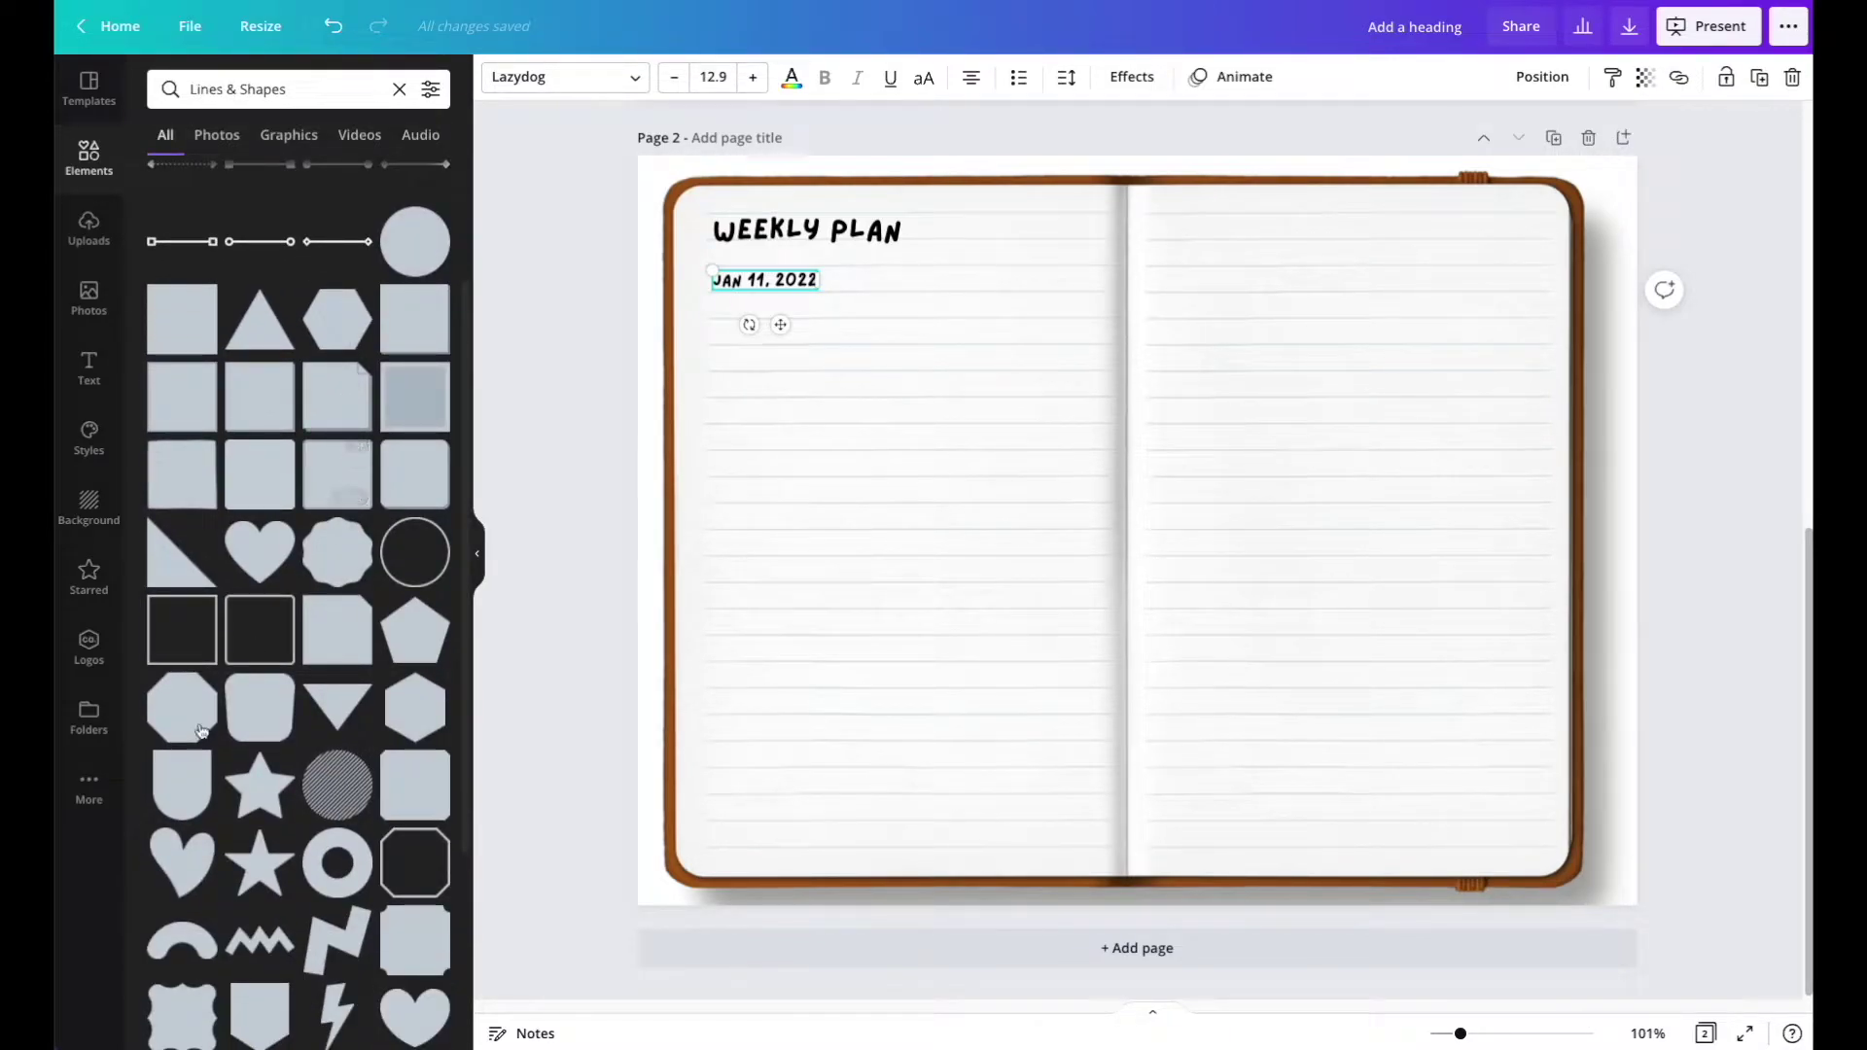
{"action": "left_click", "coordinate": [184, 634]}
{"action": "left_click_drag", "start_coordinate": [1335, 738], "coordinate": [1054, 434]}
{"action": "left_click_drag", "start_coordinate": [994, 379], "coordinate": [764, 541]}
Duplicate the tan frame into eight, arranged in two rows with two frames per row on each notebook page.
{"action": "left_click", "coordinate": [796, 396]}
{"action": "key", "text": "ctrl+d"}
{"action": "key", "text": "ctrl+d"}
{"action": "key", "text": "ctrl+d"}
{"action": "key", "text": "ctrl+d"}
{"action": "key", "text": "ctrl+d"}
{"action": "key", "text": "ctrl+d"}
{"action": "left_click_drag", "start_coordinate": [946, 480], "coordinate": [1055, 366]}
{"action": "left_click_drag", "start_coordinate": [870, 541], "coordinate": [1430, 446]}
{"action": "left_click_drag", "start_coordinate": [842, 508], "coordinate": [1259, 701]}
{"action": "left_click_drag", "start_coordinate": [755, 522], "coordinate": [1004, 694]}
{"action": "left_click_drag", "start_coordinate": [925, 633], "coordinate": [744, 616]}
Adjust the open notebook image slightly on page 2 and lock it in place.
{"action": "left_click", "coordinate": [678, 506]}
{"action": "left_click_drag", "start_coordinate": [645, 405], "coordinate": [634, 470]}
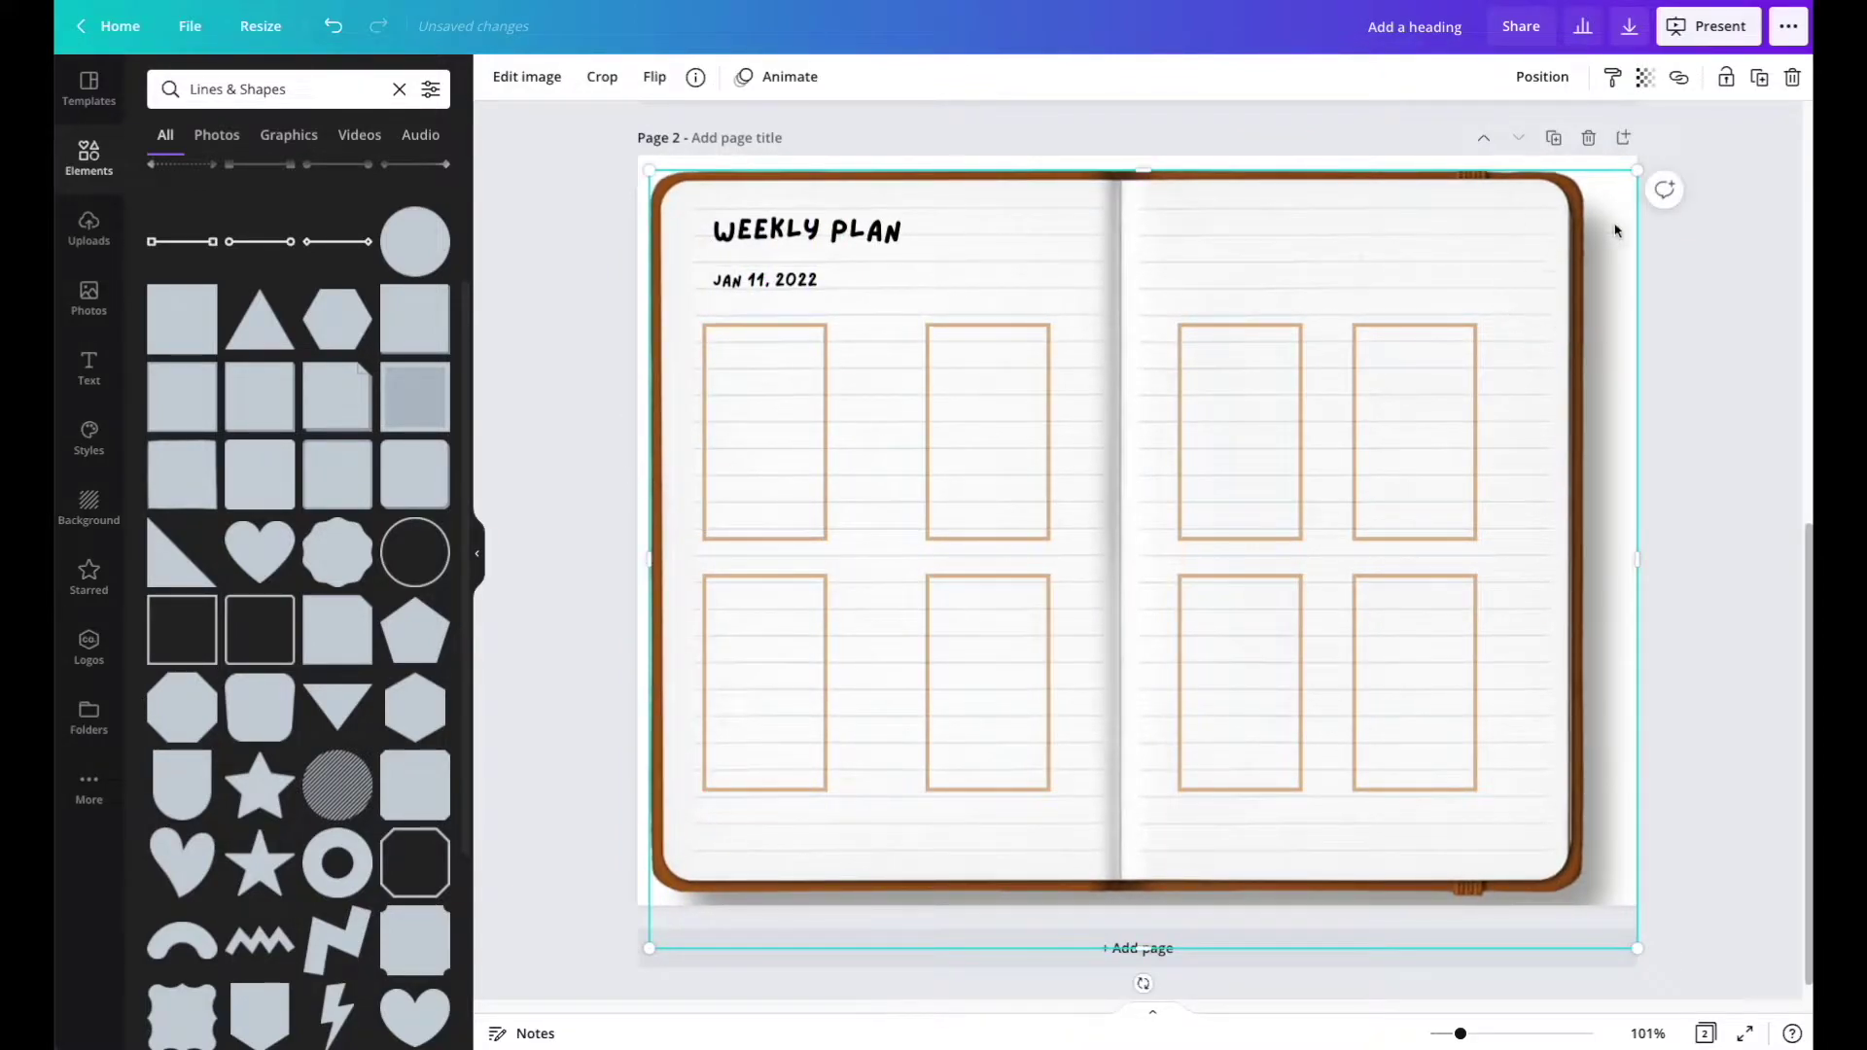
{"action": "left_click", "coordinate": [1727, 78]}
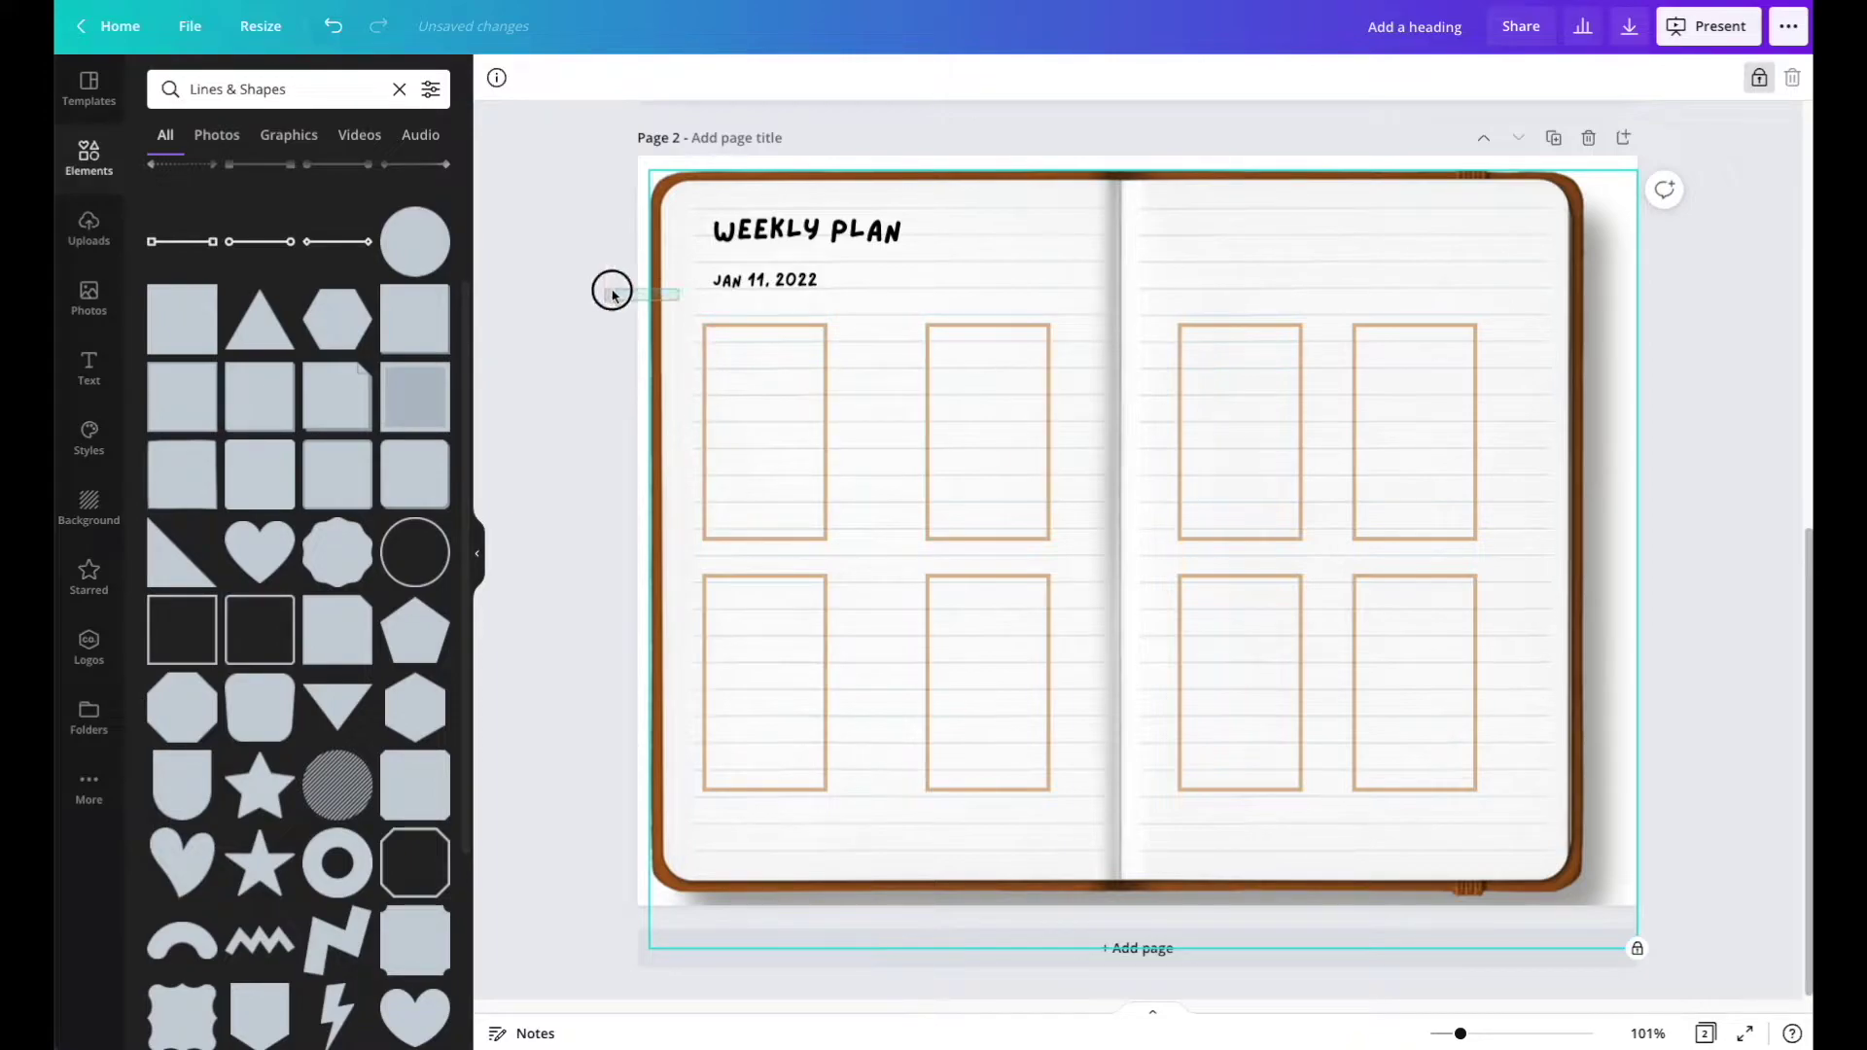
Enlarge all eight frames together, plus the four on the right notebook page, and reposition them within the page.
{"action": "left_click_drag", "start_coordinate": [590, 333], "coordinate": [1430, 678]}
{"action": "left_click_drag", "start_coordinate": [1521, 784], "coordinate": [1581, 821]}
{"action": "left_click_drag", "start_coordinate": [1467, 716], "coordinate": [1437, 717]}
{"action": "left_click_drag", "start_coordinate": [1272, 246], "coordinate": [1509, 841]}
{"action": "left_click_drag", "start_coordinate": [1510, 729], "coordinate": [1457, 729]}
{"action": "left_click_drag", "start_coordinate": [1501, 833], "coordinate": [1521, 865]}
{"action": "left_click_drag", "start_coordinate": [1487, 766], "coordinate": [1497, 746]}
Enlarge the four frames on the left notebook page to match the right ones and reposition them.
{"action": "left_click_drag", "start_coordinate": [634, 358], "coordinate": [1077, 824]}
{"action": "left_click_drag", "start_coordinate": [1079, 830], "coordinate": [1104, 854]}
{"action": "left_click_drag", "start_coordinate": [1061, 754], "coordinate": [1053, 731]}
{"action": "left_click_drag", "start_coordinate": [1092, 834], "coordinate": [1104, 847]}
{"action": "left_click", "coordinate": [1667, 751]}
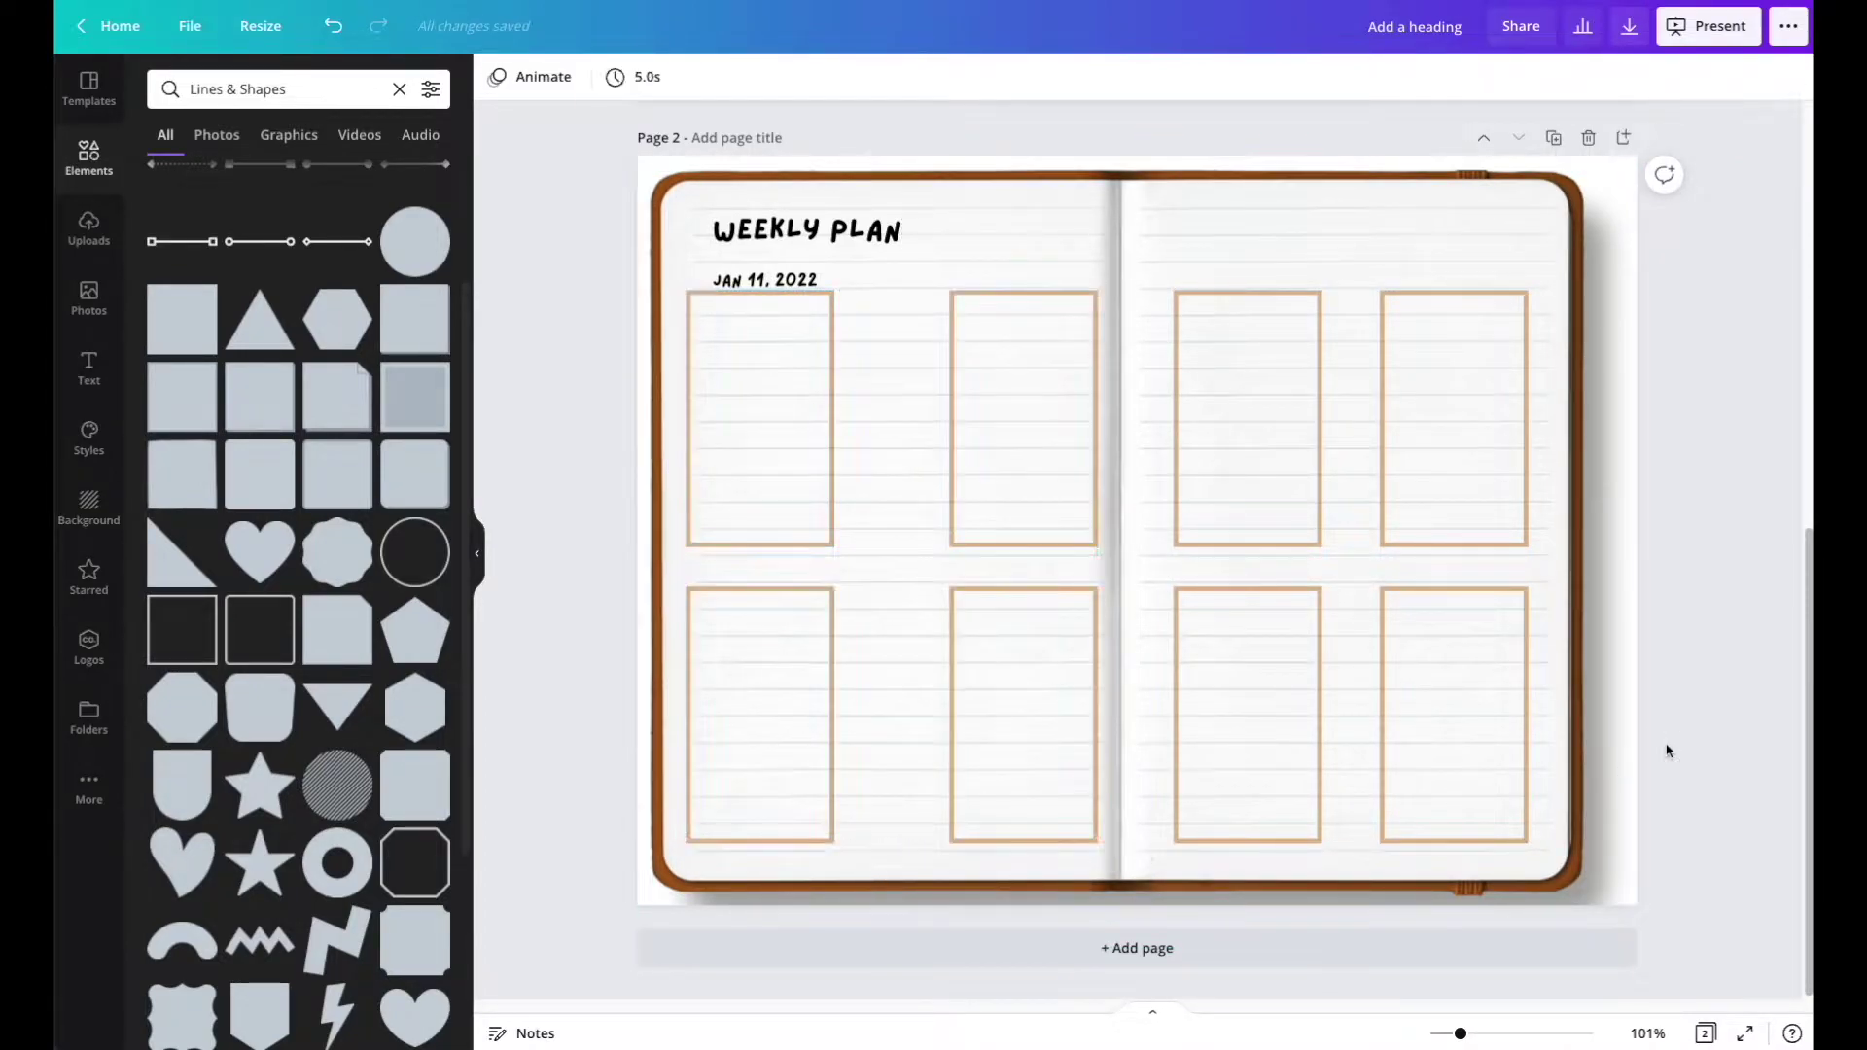
Move the frame columns on each notebook page close together, leaving a narrow gap between them.
{"action": "left_click_drag", "start_coordinate": [604, 396], "coordinate": [768, 651]}
{"action": "left_click_drag", "start_coordinate": [781, 506], "coordinate": [871, 513]}
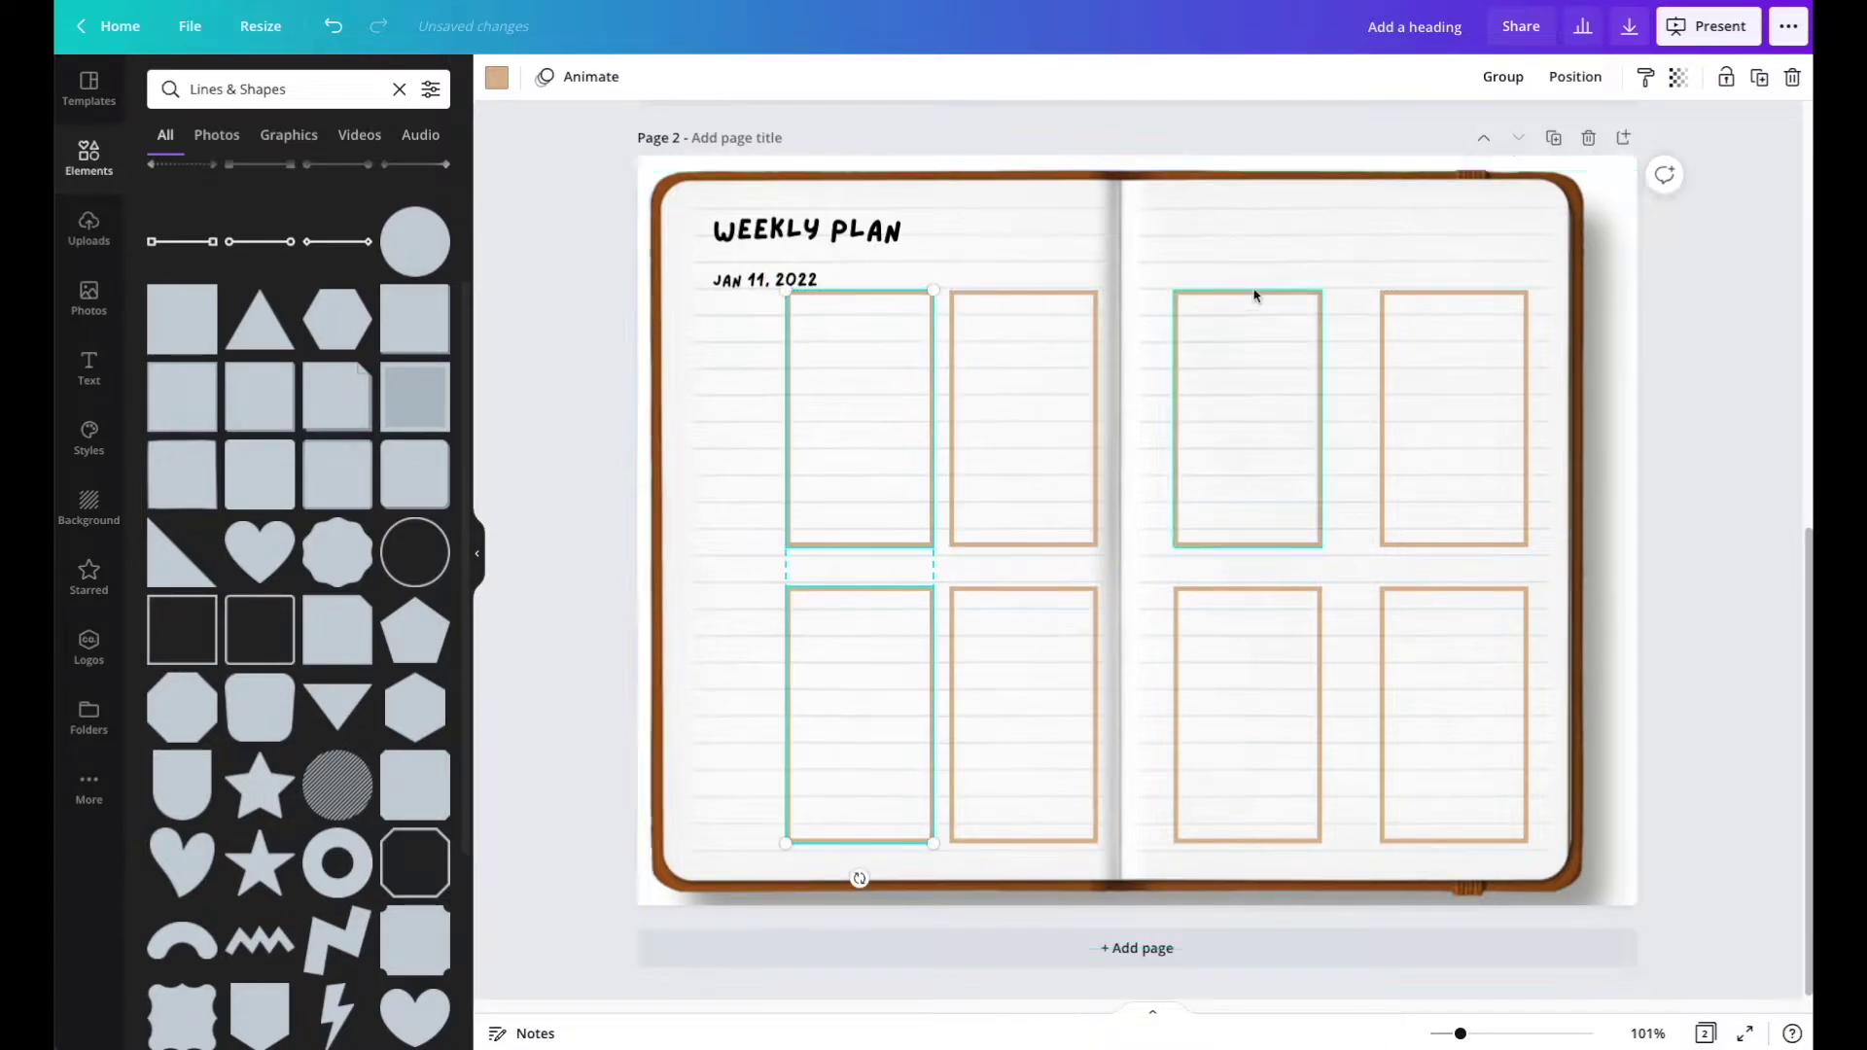
{"action": "left_click_drag", "start_coordinate": [1169, 284], "coordinate": [1335, 708]}
{"action": "left_click_drag", "start_coordinate": [1592, 801], "coordinate": [1293, 389]}
{"action": "left_click_drag", "start_coordinate": [1275, 398], "coordinate": [1227, 401]}
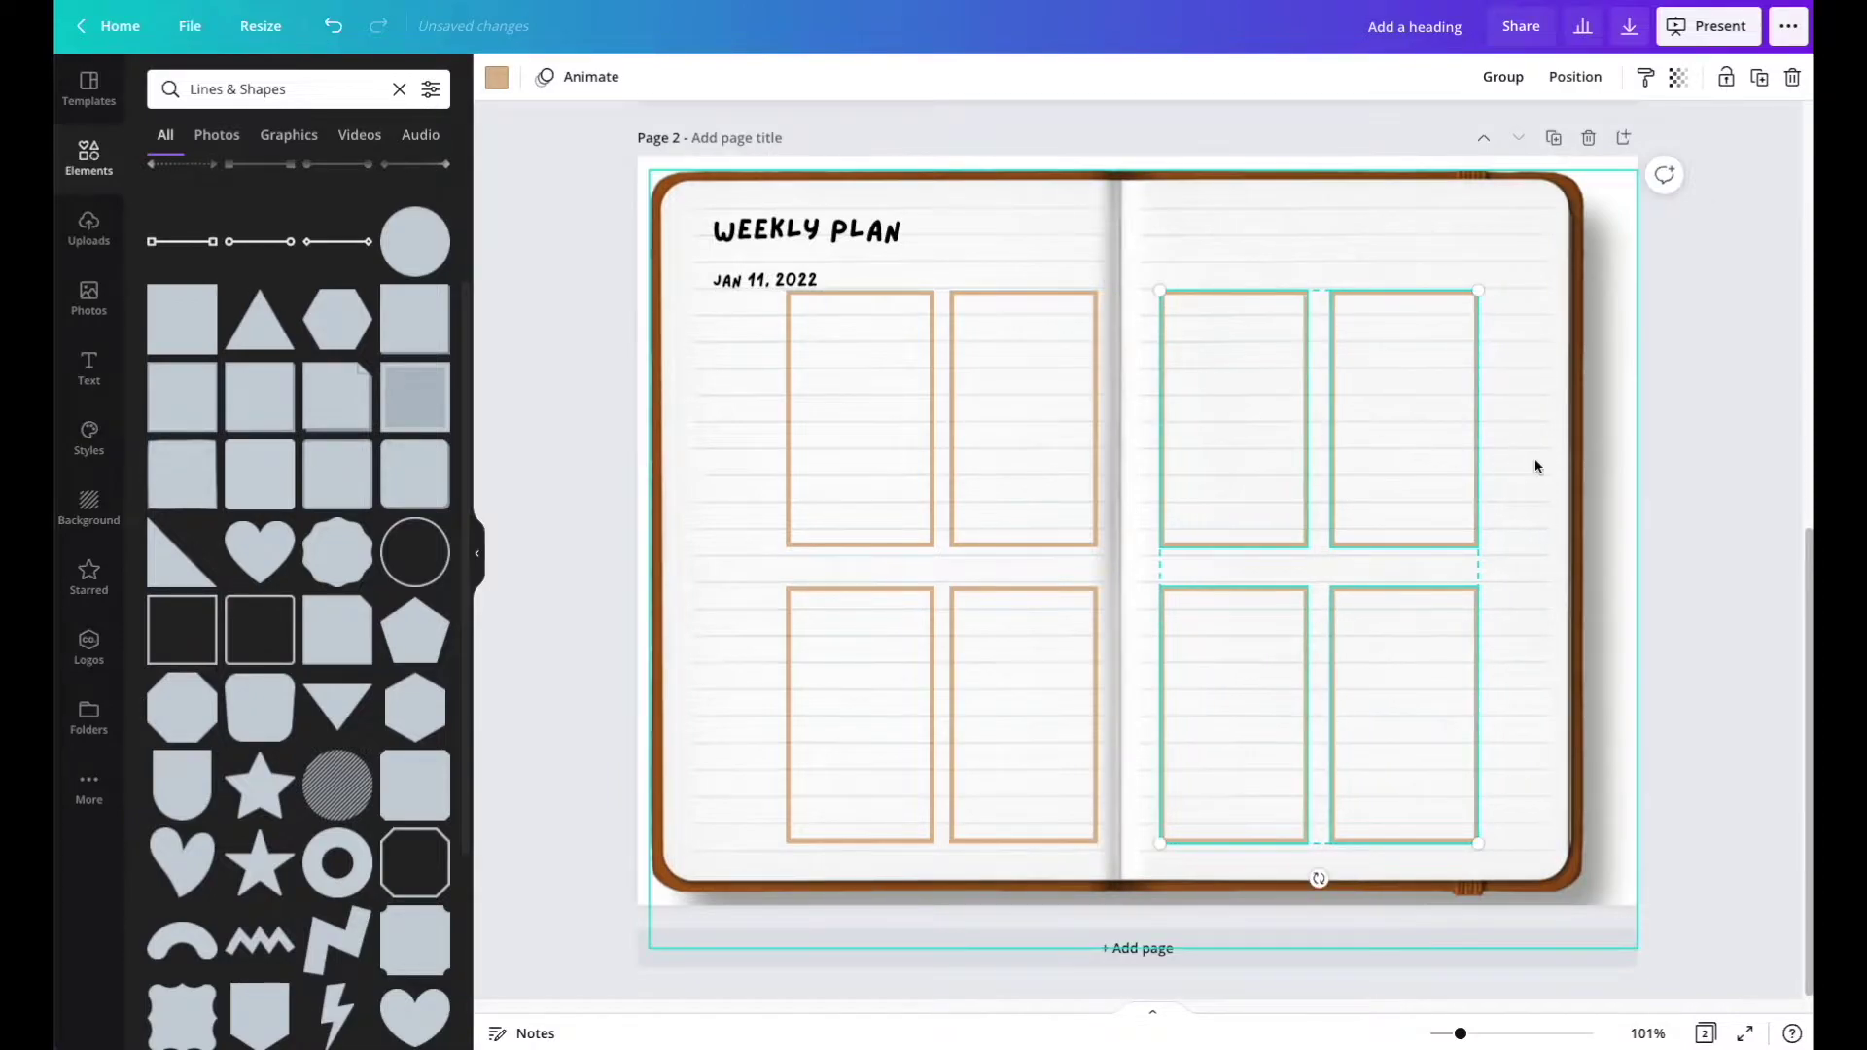
Move all eight frames together slightly down, clear of the date text.
{"action": "left_click", "coordinate": [1534, 463]}
{"action": "left_click_drag", "start_coordinate": [721, 351], "coordinate": [1415, 836]}
{"action": "mouse_move", "coordinate": [1433, 722]}
{"action": "left_mouse_down"}
{"action": "mouse_move", "coordinate": [1450, 717]}
{"action": "mouse_move", "coordinate": [1430, 730]}
{"action": "left_mouse_up"}
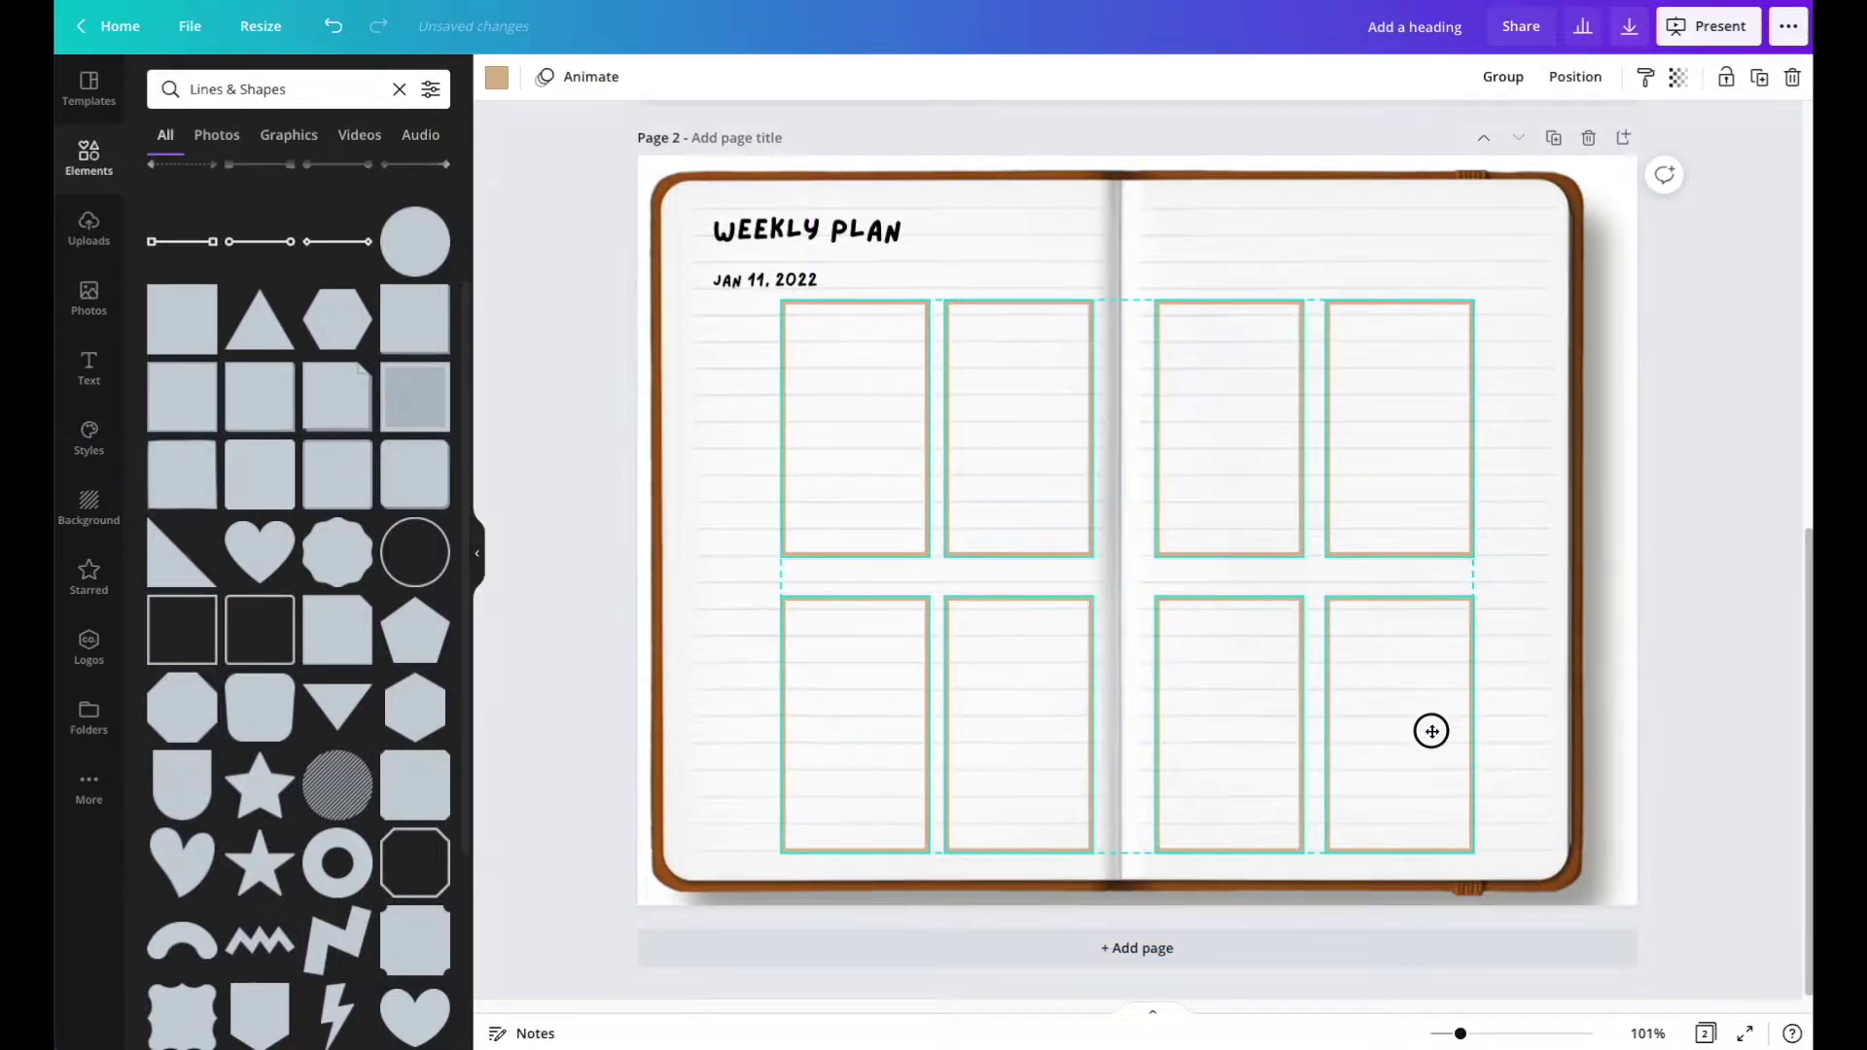
{"action": "left_click", "coordinate": [1498, 863]}
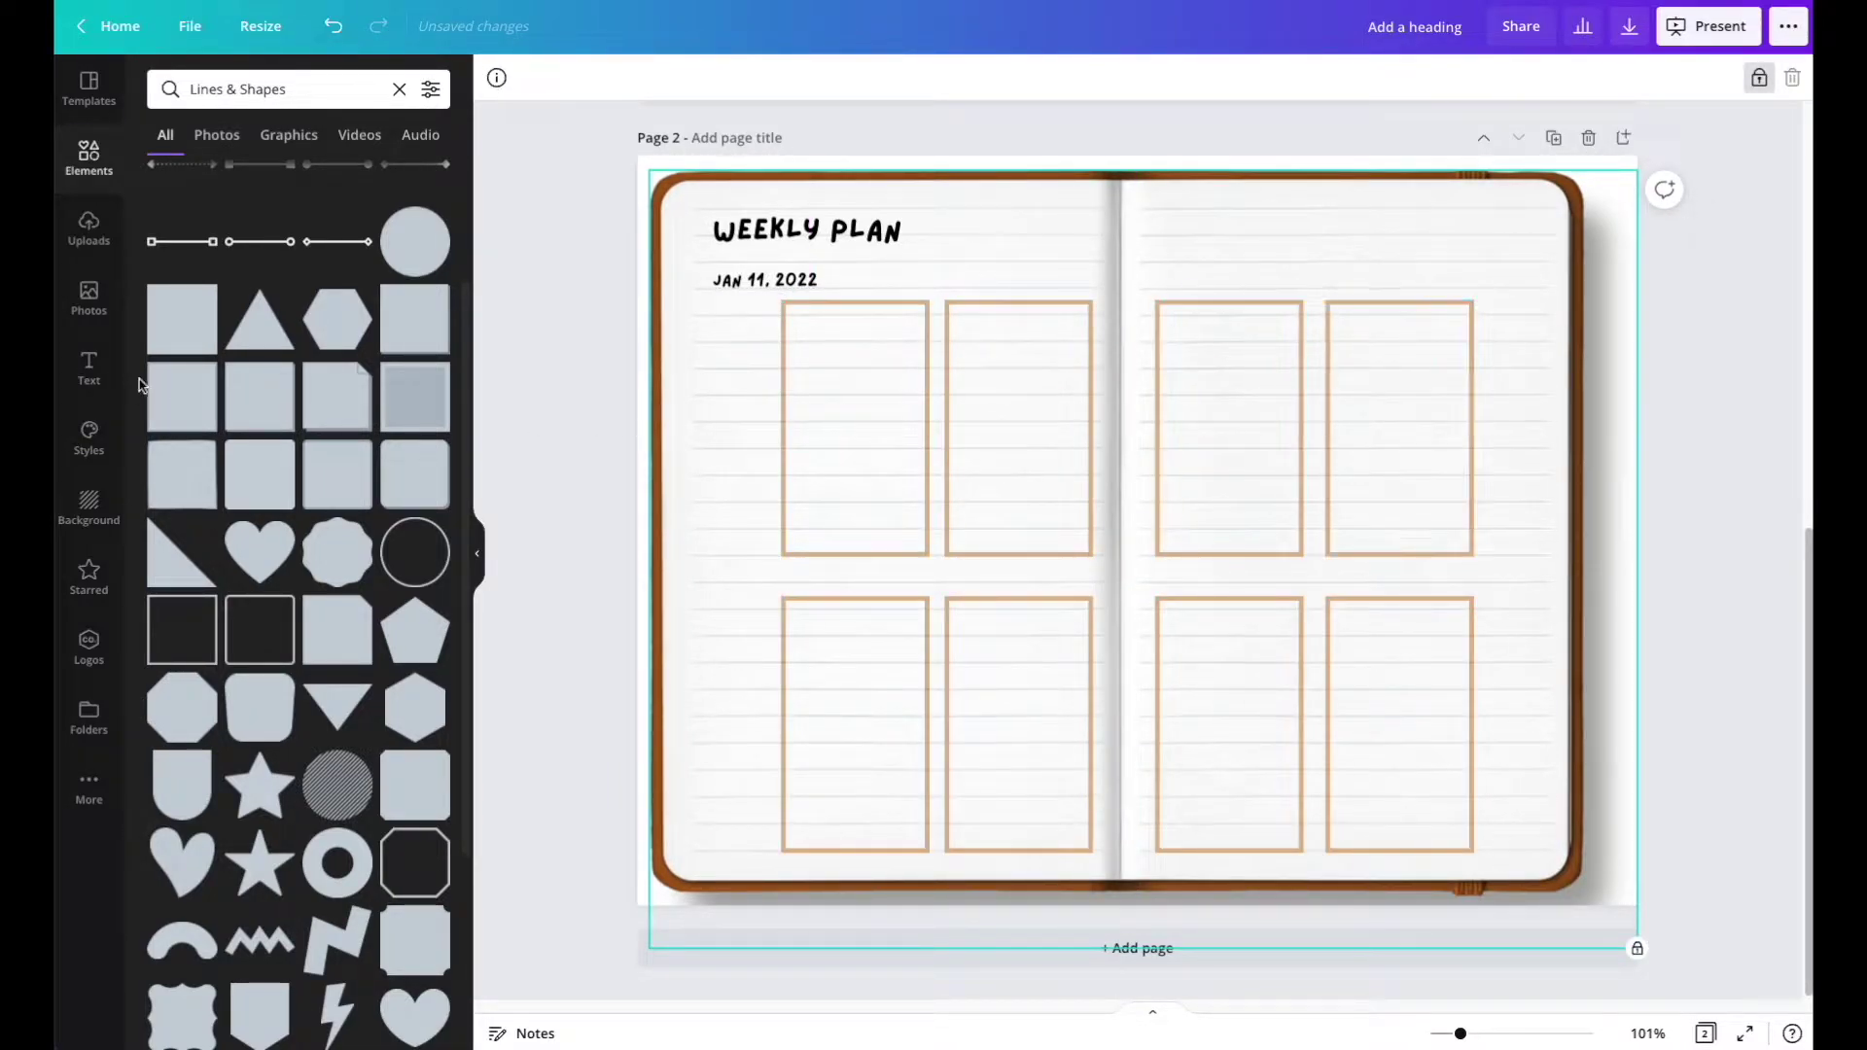
Search the elements for "monday", add the red script monday graphic and fit it at the top of the first frame.
{"action": "left_click", "coordinate": [395, 89]}
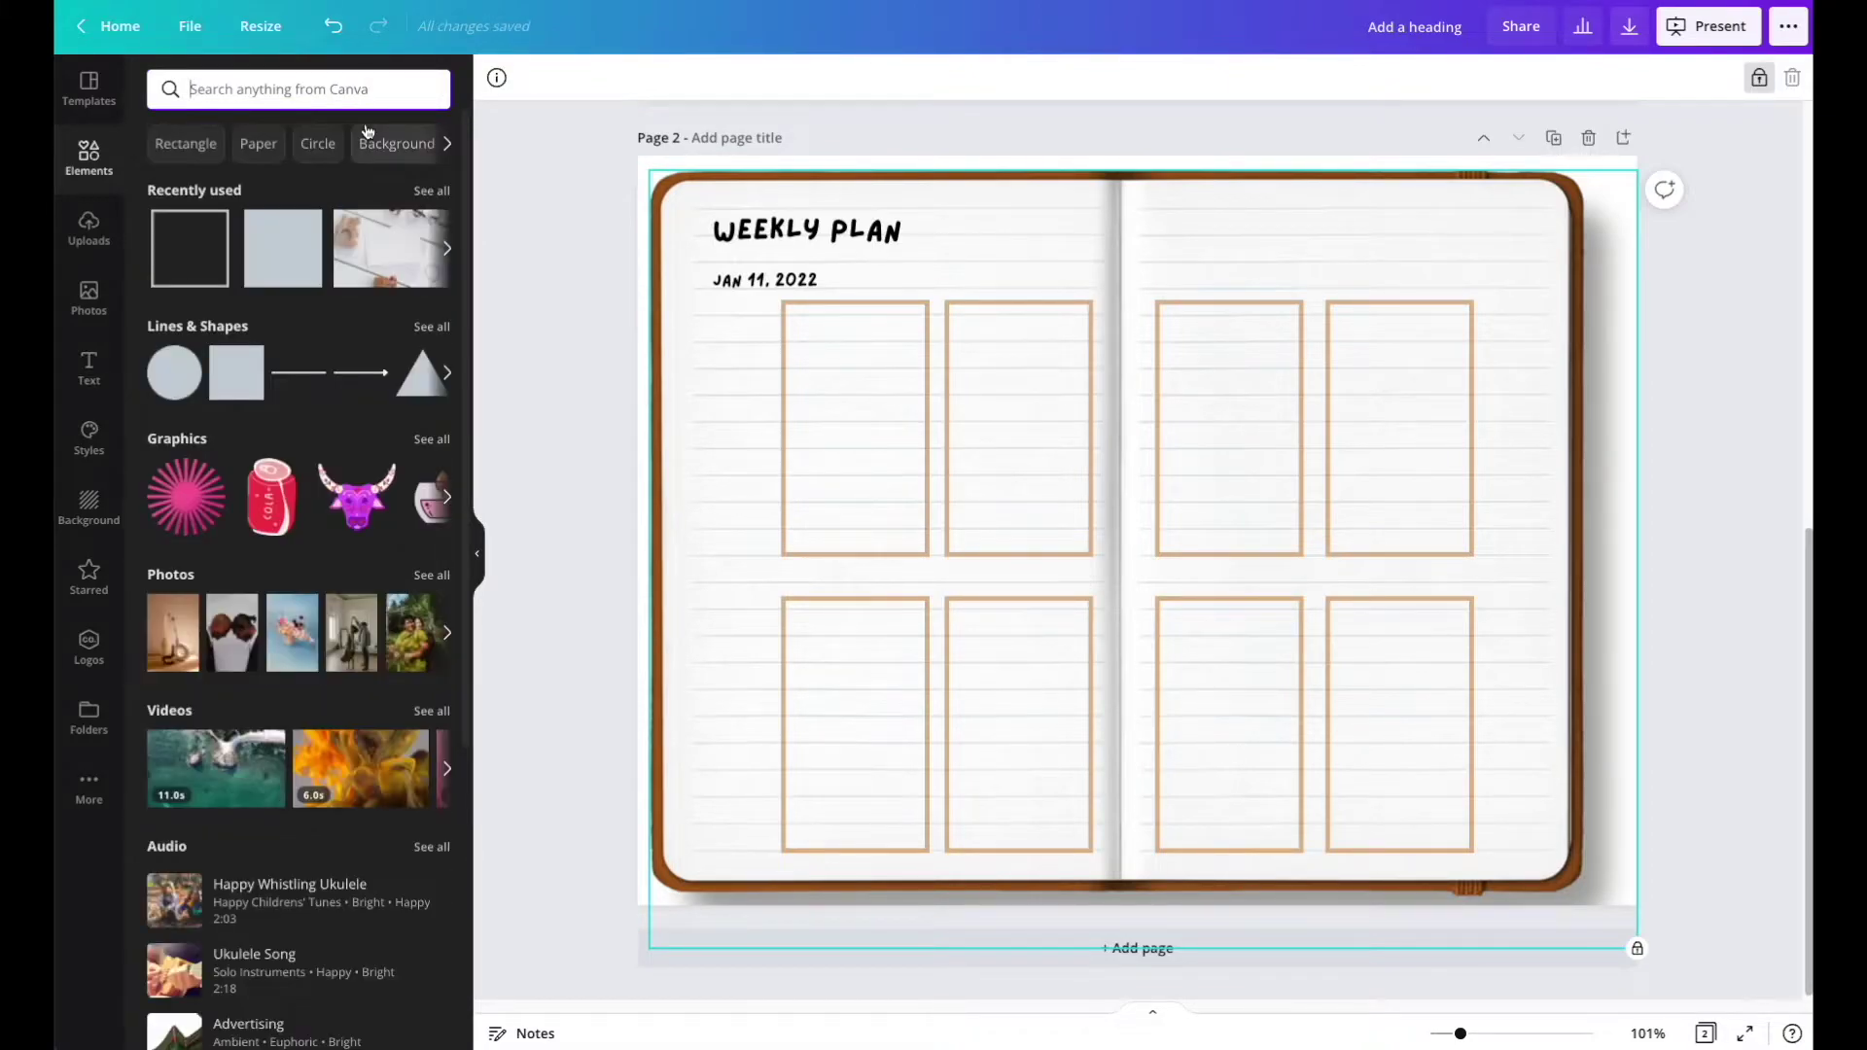
{"action": "type", "text": "monay"}
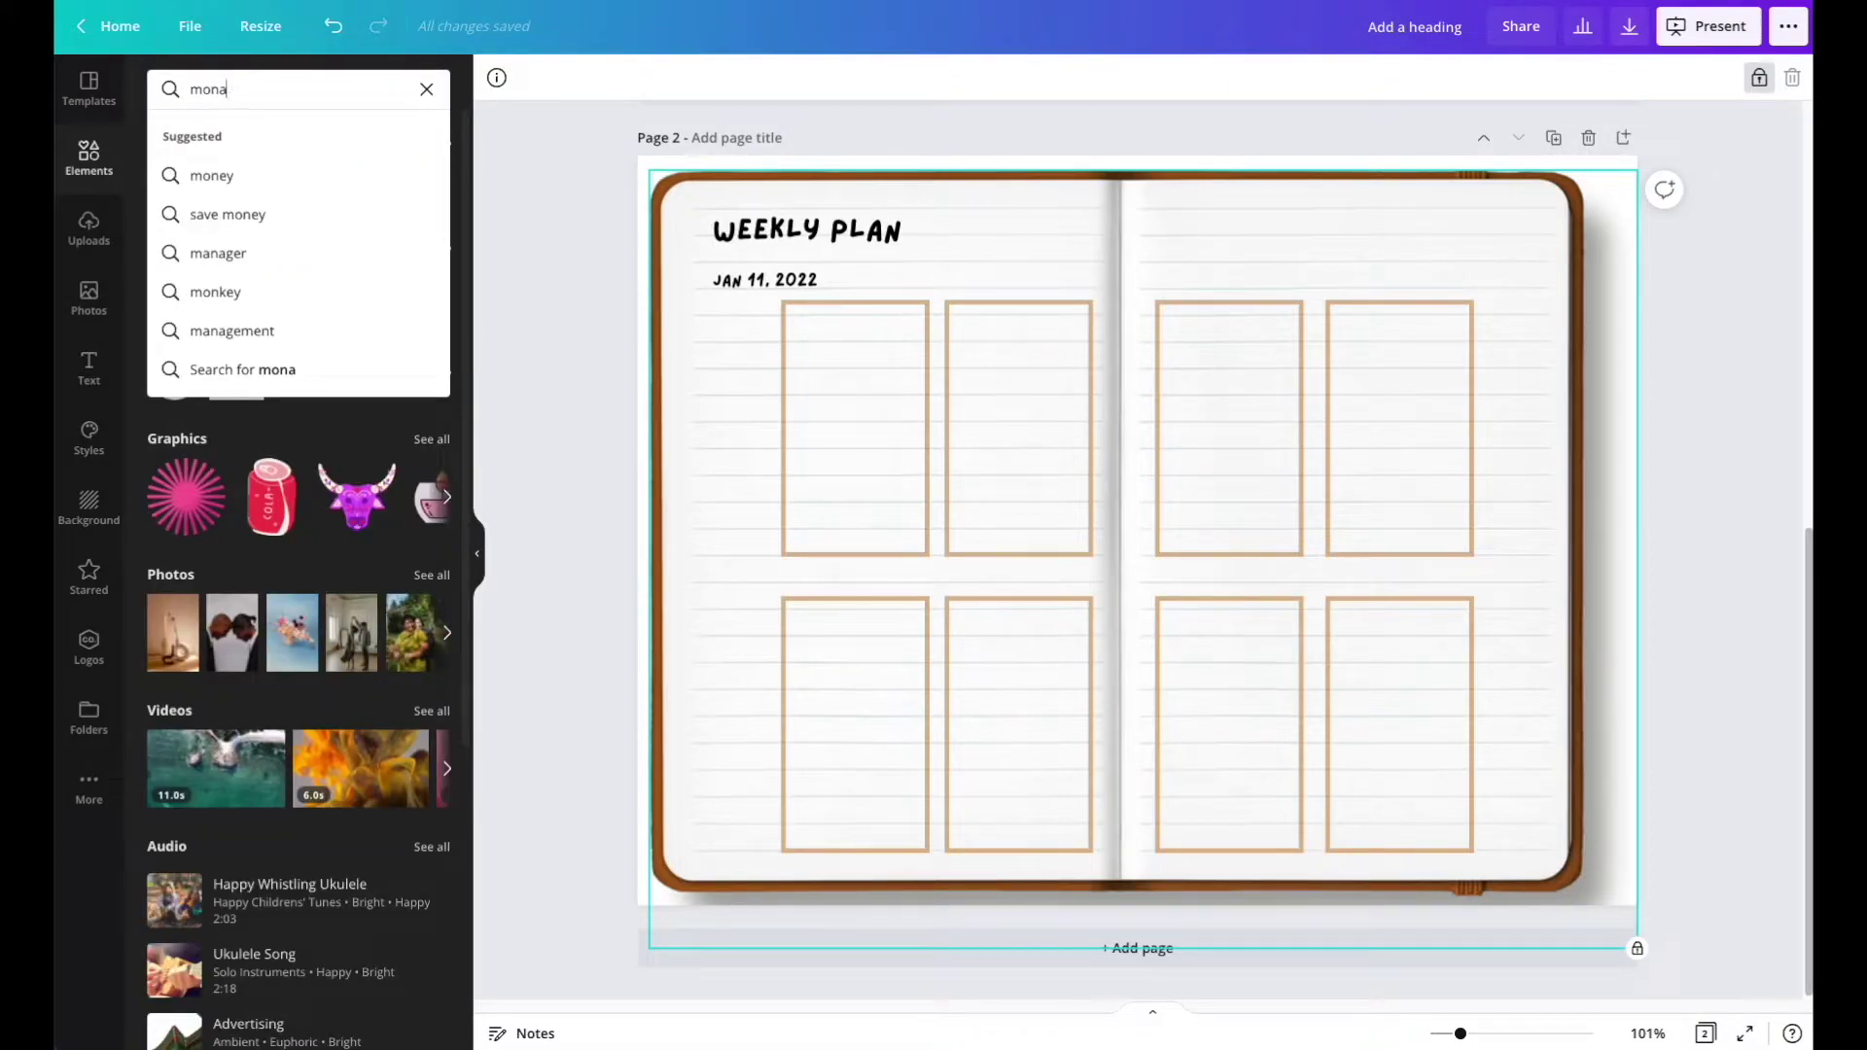
{"action": "key", "text": "Return"}
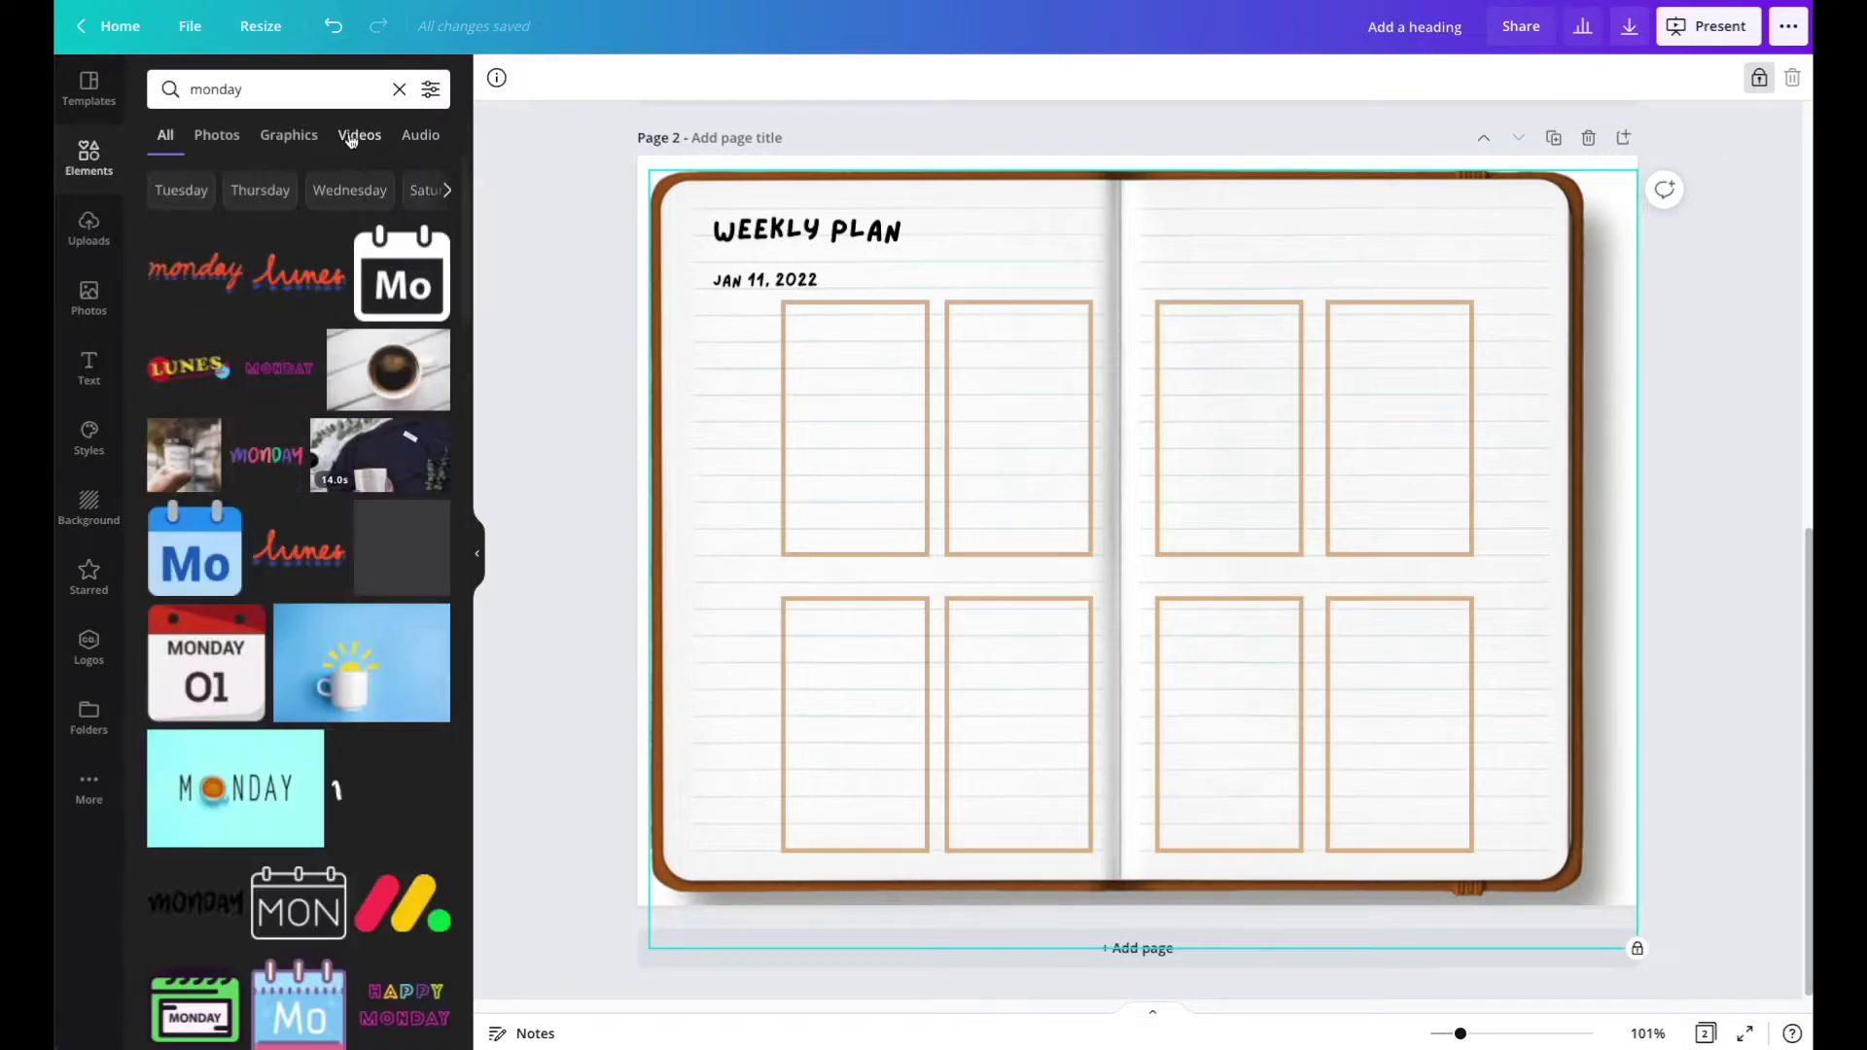
{"action": "left_click", "coordinate": [199, 280]}
{"action": "left_click_drag", "start_coordinate": [1340, 611], "coordinate": [879, 337]}
Recolor the monday label's red lettering to the palette's dusty mauve and its blue shadow to dark navy.
{"action": "left_click", "coordinate": [560, 80]}
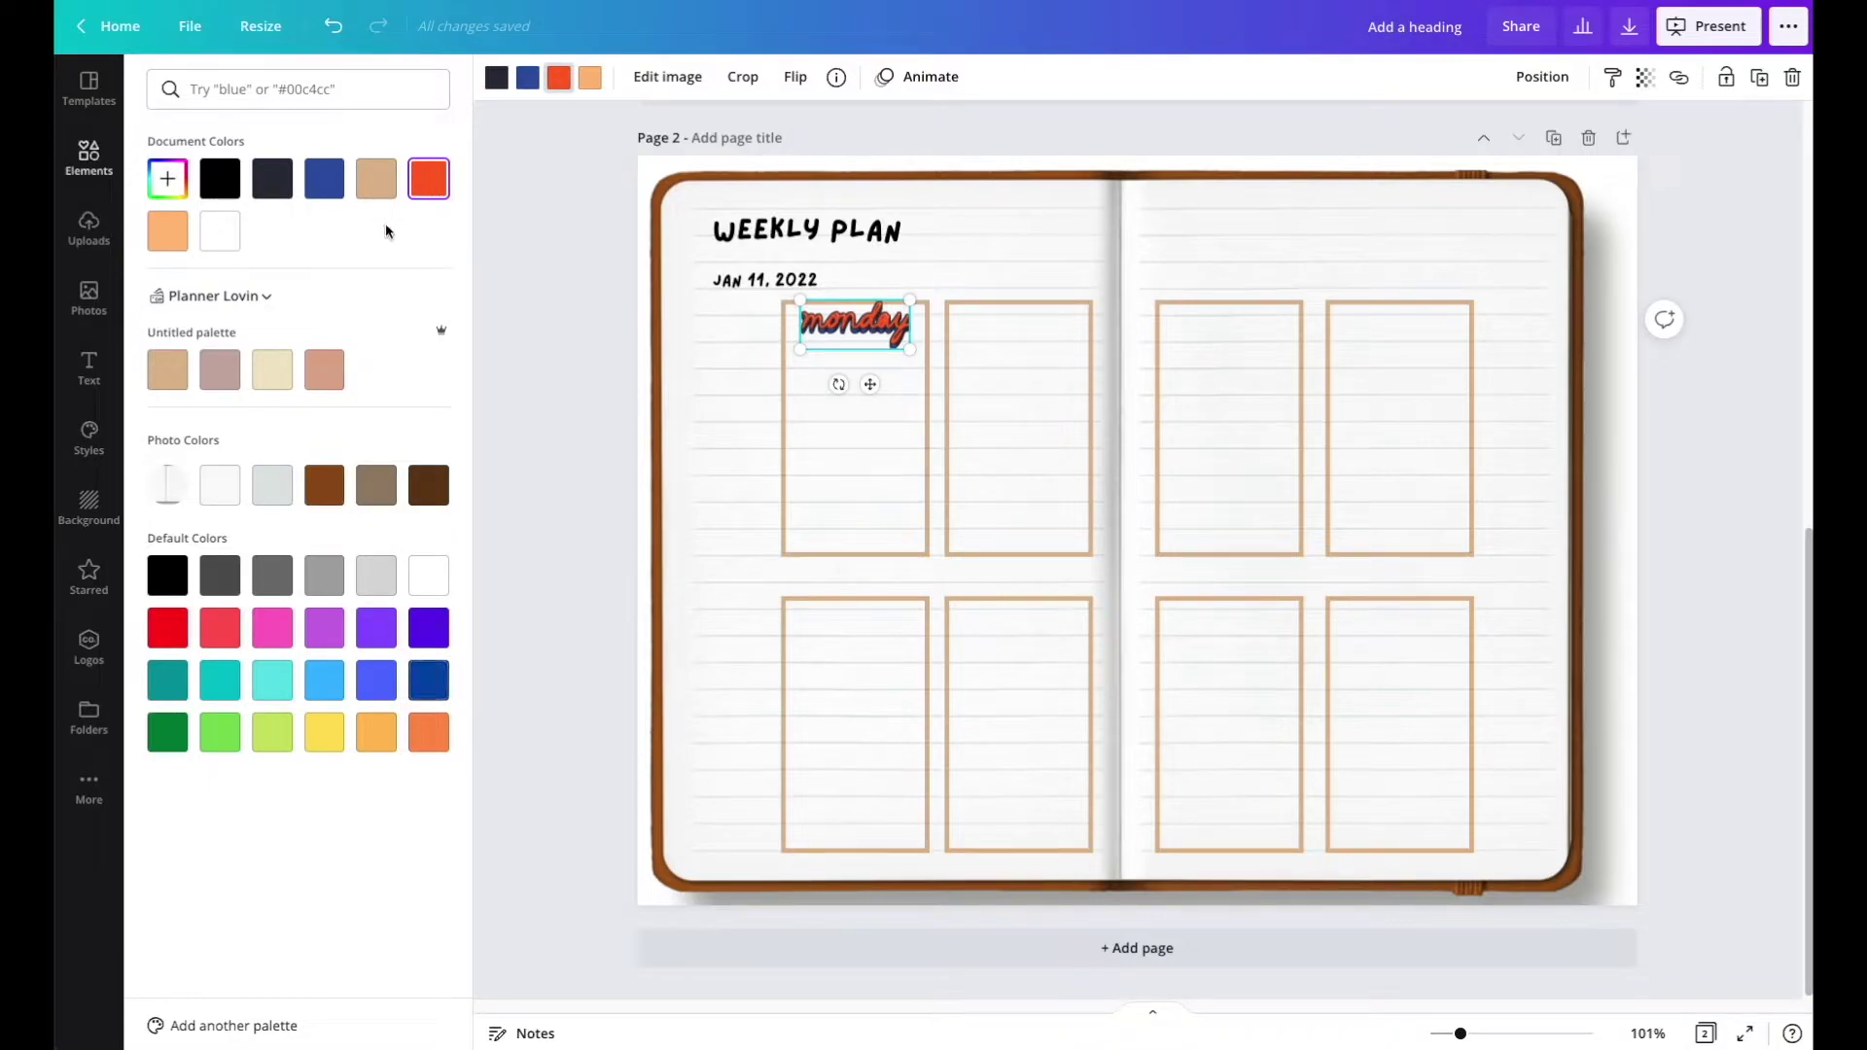
{"action": "left_click", "coordinate": [232, 385]}
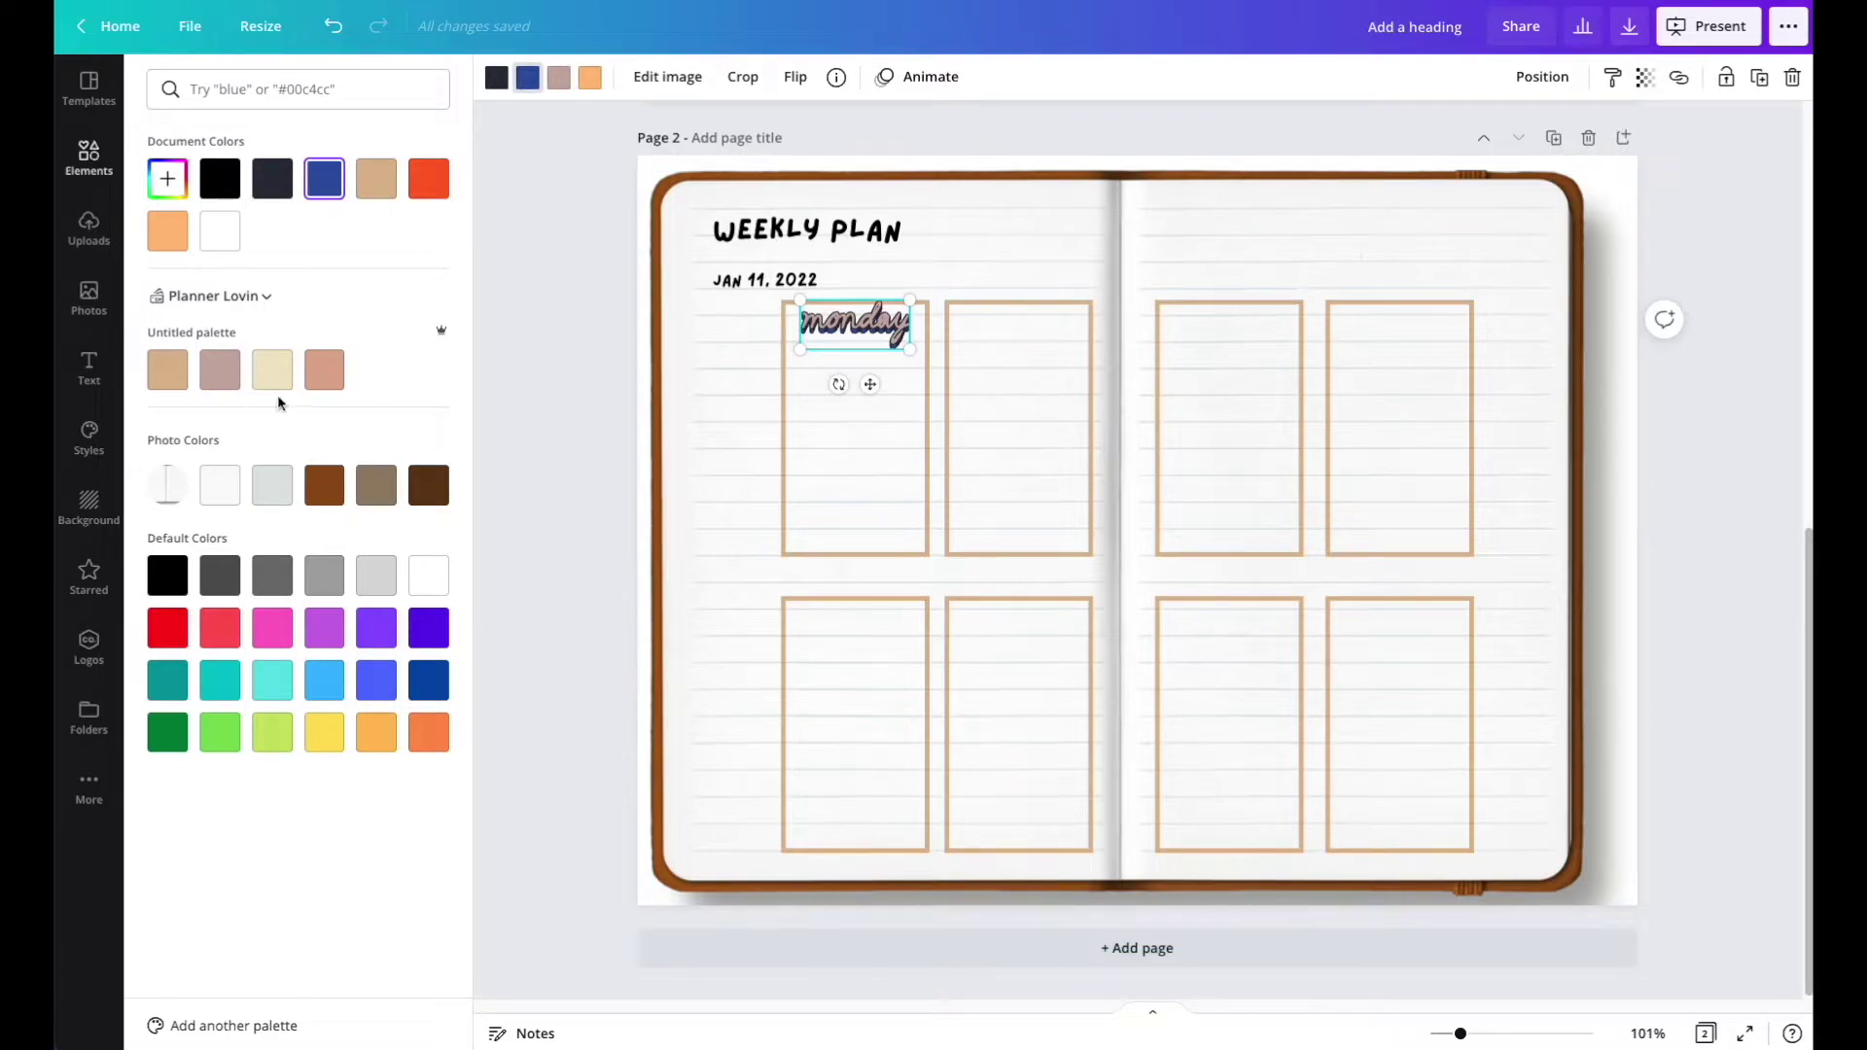
{"action": "left_click", "coordinate": [268, 185]}
{"action": "key", "text": "Escape"}
Add the matching script graphics for tuesday through sunday from the Magic Recommendations.
{"action": "left_click", "coordinate": [300, 584]}
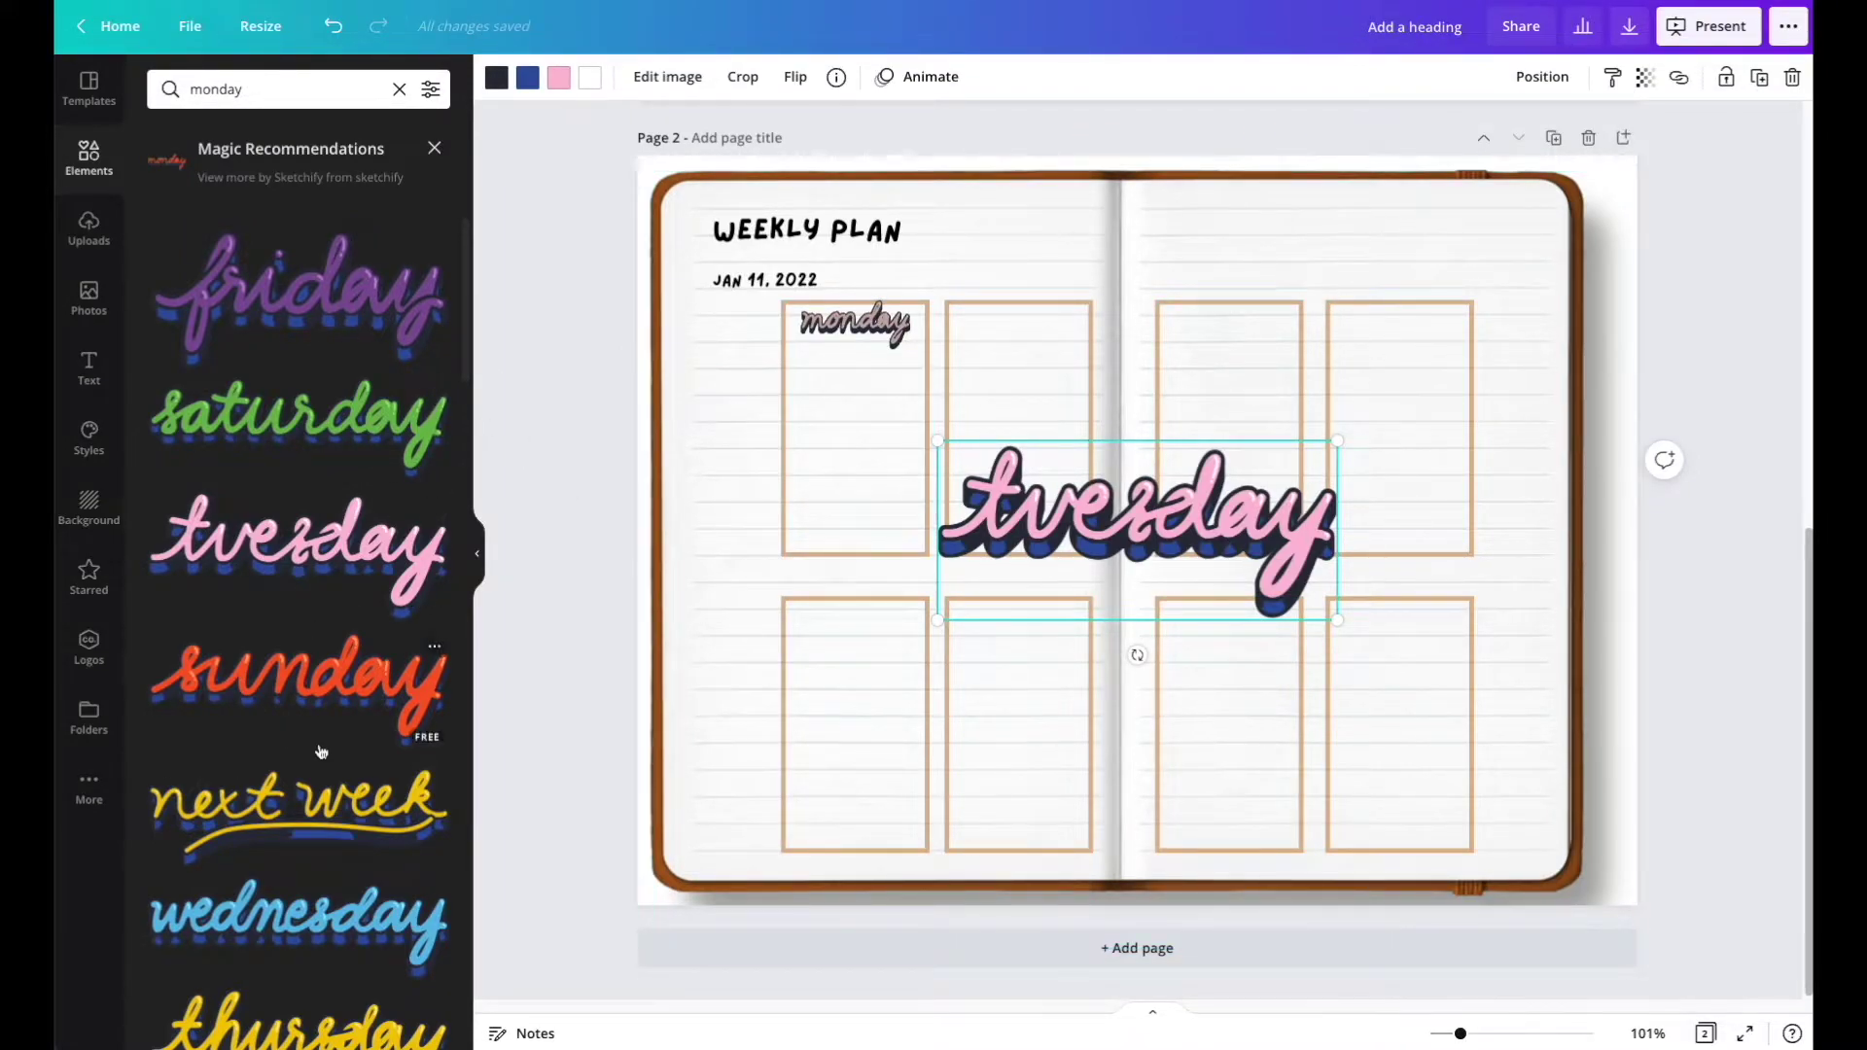
{"action": "scroll", "coordinate": [301, 739], "scroll_direction": "down", "scroll_amount": 3}
{"action": "left_click", "coordinate": [282, 705]}
{"action": "scroll", "coordinate": [283, 707], "scroll_direction": "up", "scroll_amount": 4}
{"action": "left_click", "coordinate": [291, 292]}
{"action": "left_click", "coordinate": [288, 405]}
{"action": "left_click", "coordinate": [292, 671]}
Shrink the added day graphics and place tuesday through sunday in order at the tops of the remaining frames.
{"action": "left_click_drag", "start_coordinate": [1473, 574], "coordinate": [1129, 505]}
{"action": "left_click", "coordinate": [1429, 550]}
{"action": "left_click_drag", "start_coordinate": [1126, 632], "coordinate": [1128, 564]}
{"action": "left_click_drag", "start_coordinate": [1340, 623], "coordinate": [1076, 505]}
{"action": "left_click_drag", "start_coordinate": [1003, 473], "coordinate": [1024, 341]}
{"action": "left_click", "coordinate": [1201, 418]}
{"action": "left_click_drag", "start_coordinate": [1046, 329], "coordinate": [1001, 622]}
{"action": "left_click_drag", "start_coordinate": [1017, 339], "coordinate": [848, 634]}
{"action": "left_click_drag", "start_coordinate": [1041, 334], "coordinate": [1249, 335]}
Recolor the lettering of the tuesday, wednesday and thursday labels to dusty mauve.
{"action": "left_click", "coordinate": [1016, 326]}
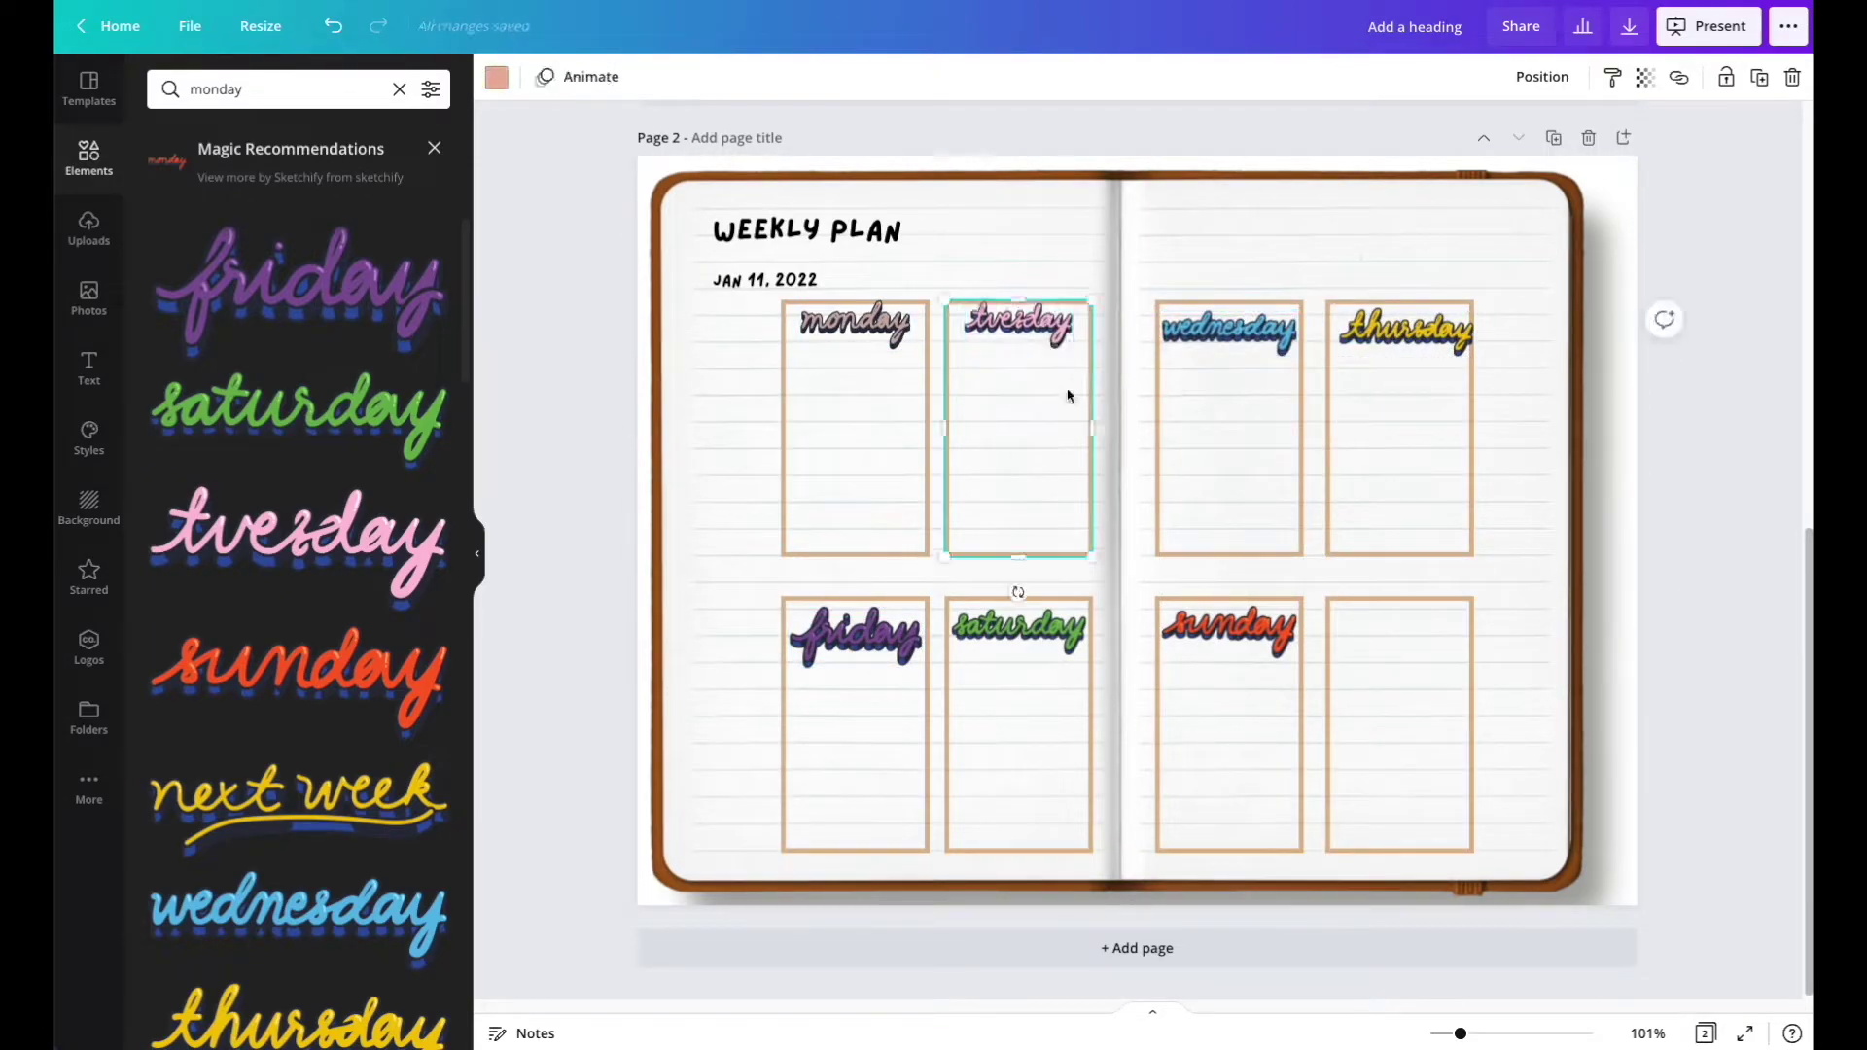
{"action": "left_click", "coordinate": [558, 78]}
{"action": "left_click", "coordinate": [377, 232]}
{"action": "left_click", "coordinate": [1230, 331]}
{"action": "left_click", "coordinate": [376, 232]}
{"action": "left_click", "coordinate": [1405, 331]}
{"action": "left_click", "coordinate": [376, 232]}
Recolor the lettering of the friday, saturday and sunday labels to dusty mauve.
{"action": "left_click", "coordinate": [856, 634]}
{"action": "left_click", "coordinate": [1050, 658], "text": "shift"}
{"action": "left_click", "coordinate": [1021, 630], "text": "shift"}
{"action": "left_click", "coordinate": [857, 654]}
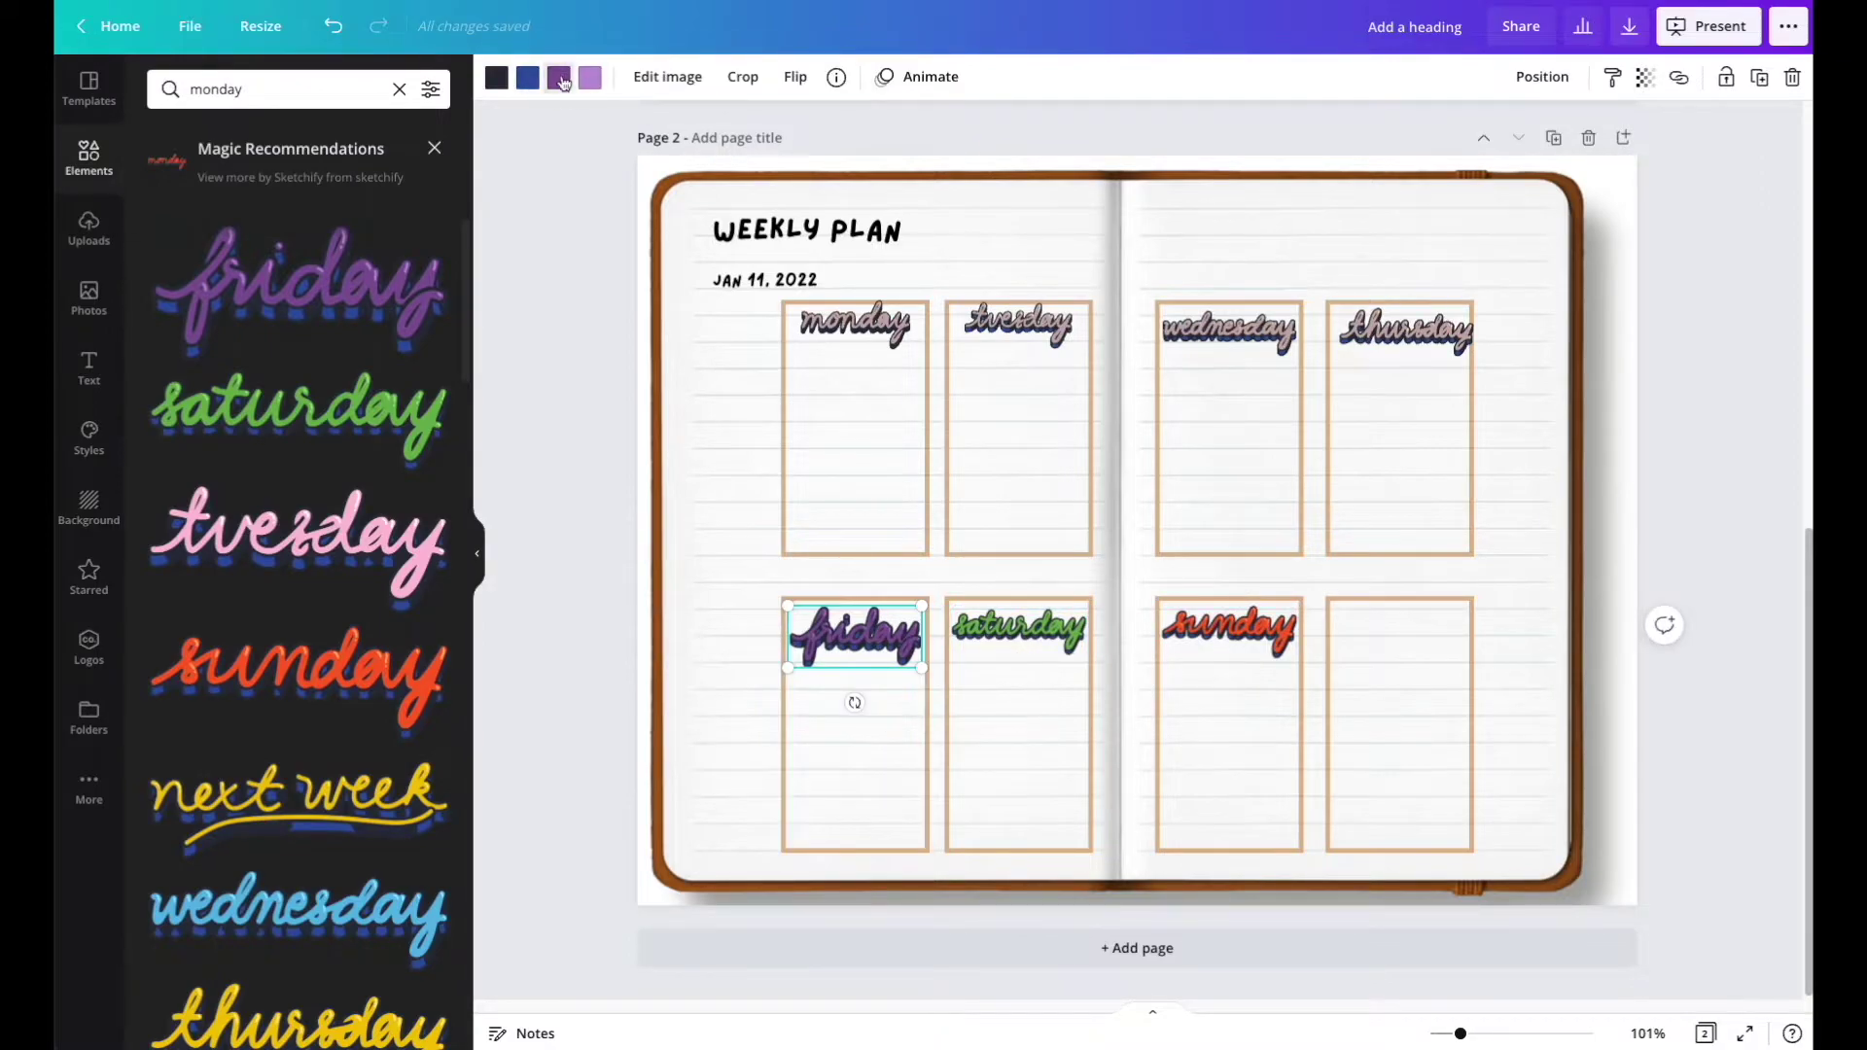
{"action": "left_click", "coordinate": [559, 79]}
{"action": "left_click", "coordinate": [324, 232]}
{"action": "left_click", "coordinate": [1019, 631]}
{"action": "left_click", "coordinate": [323, 232]}
{"action": "left_click", "coordinate": [1229, 630]}
{"action": "left_click", "coordinate": [324, 231]}
Change the day labels' blue shadow to dark navy and apply the color change across all pages.
{"action": "left_click", "coordinate": [856, 634]}
{"action": "left_click", "coordinate": [333, 26]}
{"action": "left_click", "coordinate": [527, 76]}
{"action": "left_click", "coordinate": [272, 178]}
{"action": "left_click", "coordinate": [251, 1018]}
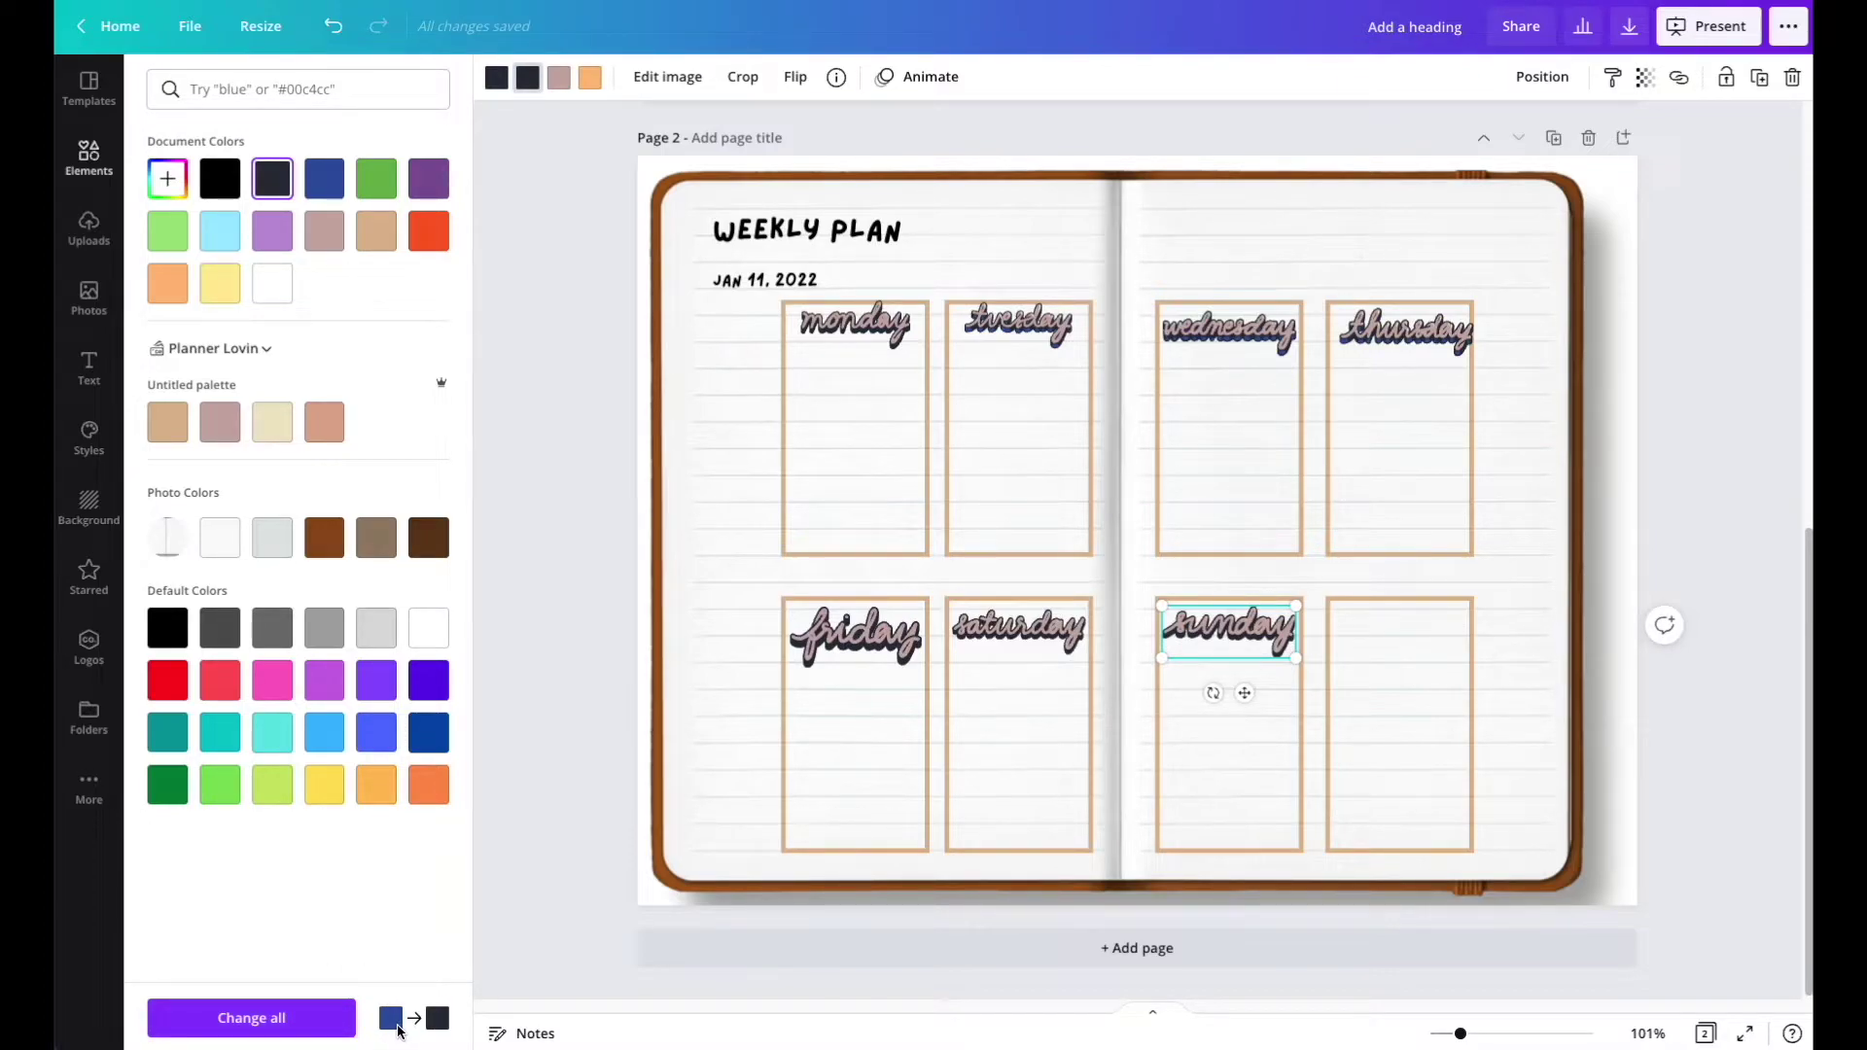
{"action": "left_click", "coordinate": [301, 1020]}
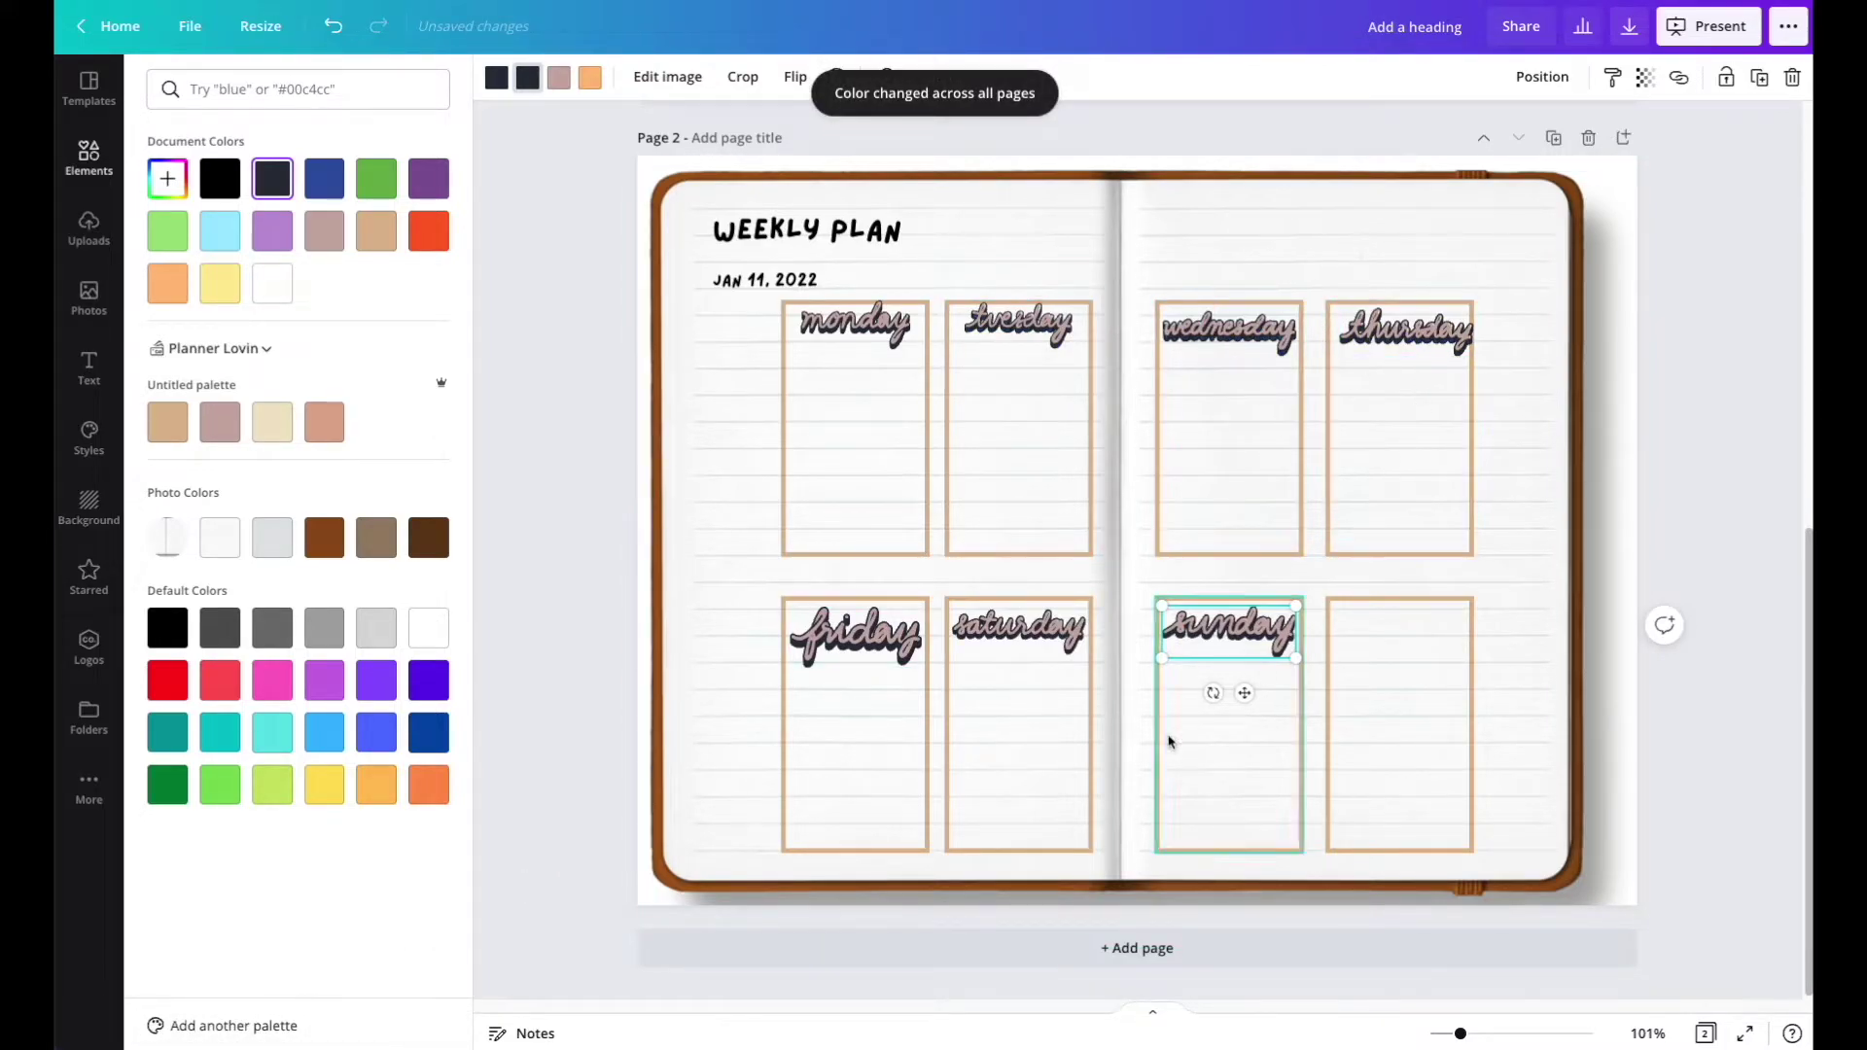
Shrink the friday, sunday and saturday labels and center each at the top of its frame.
{"action": "left_click", "coordinate": [879, 647]}
{"action": "left_click_drag", "start_coordinate": [922, 667], "coordinate": [883, 634]}
{"action": "left_click_drag", "start_coordinate": [844, 624], "coordinate": [864, 623]}
{"action": "left_click", "coordinate": [1255, 633]}
{"action": "left_click_drag", "start_coordinate": [1298, 660], "coordinate": [1272, 642]}
{"action": "left_click_drag", "start_coordinate": [1250, 633], "coordinate": [1264, 633]}
{"action": "left_click", "coordinate": [1038, 636]}
{"action": "left_click_drag", "start_coordinate": [1084, 652], "coordinate": [1064, 642]}
{"action": "left_click_drag", "start_coordinate": [1029, 627], "coordinate": [1038, 626]}
{"action": "left_click", "coordinate": [1717, 524]}
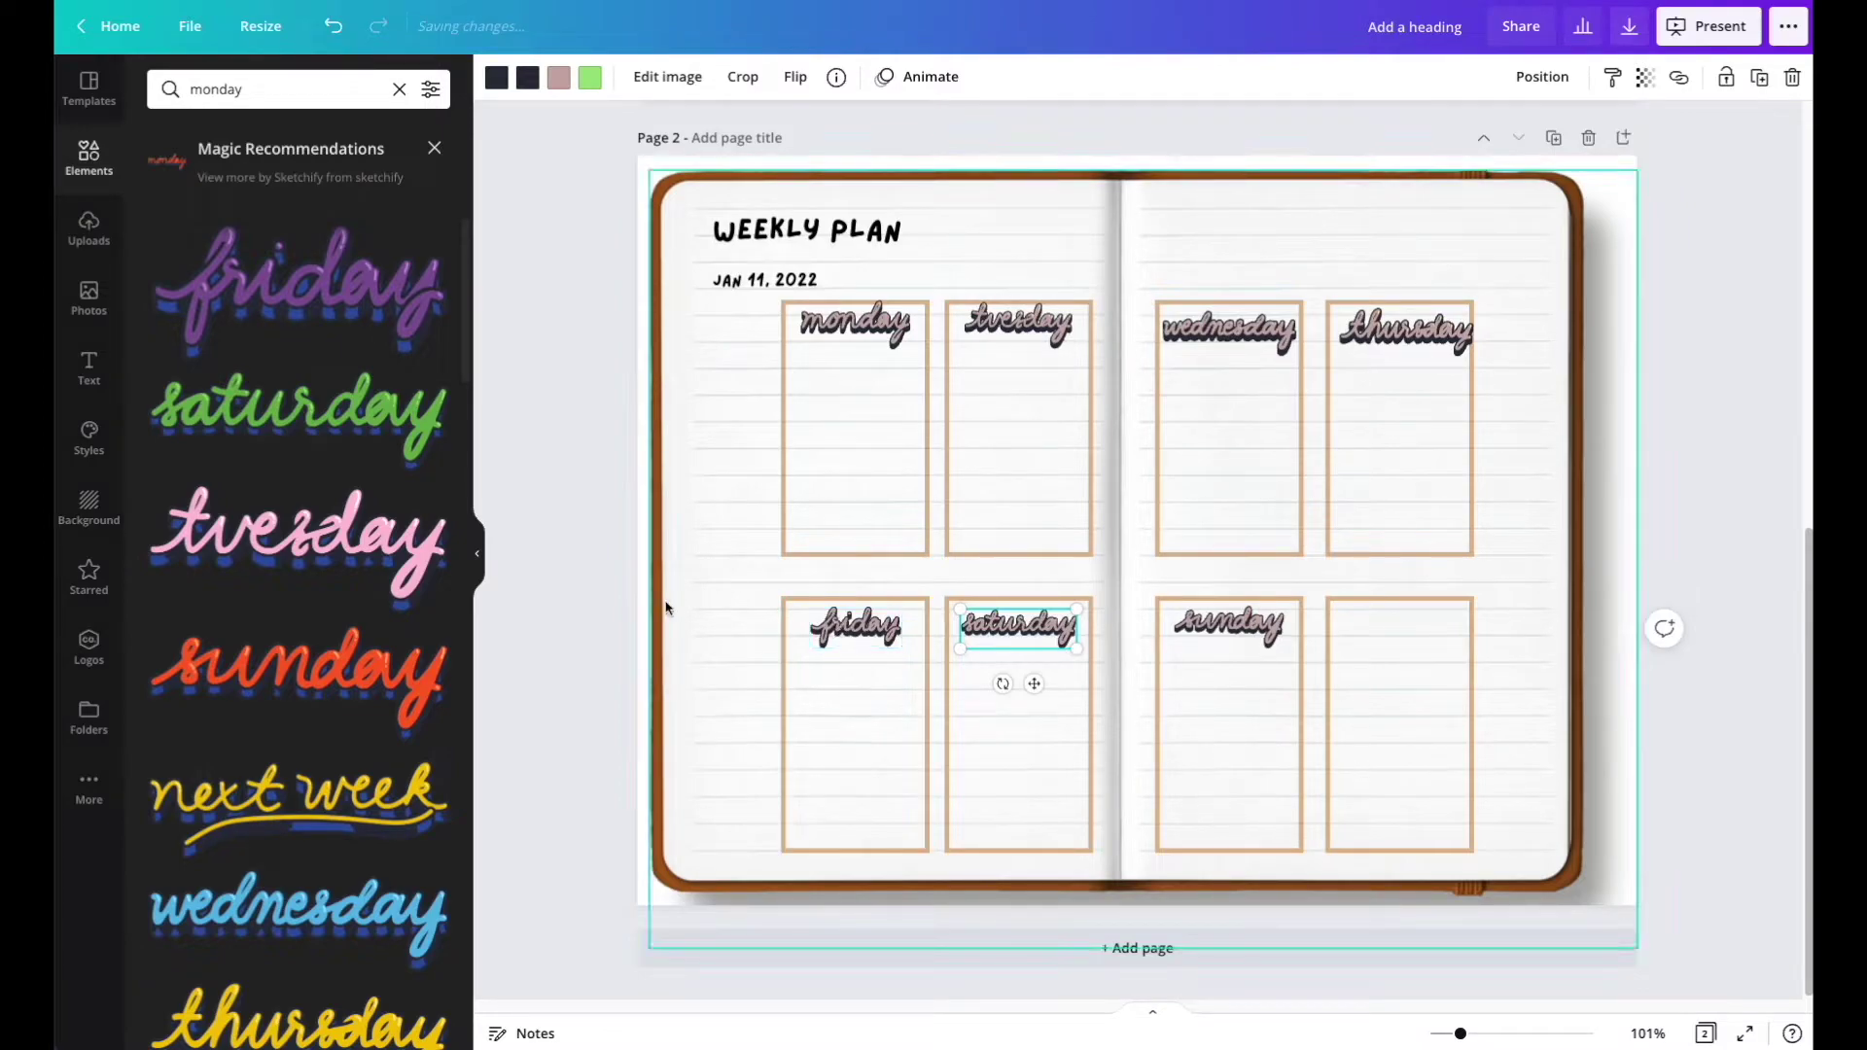
Search the elements for "planner trackers" and add the orange water-drop tracker, shrunk, at the top of the right notebook page.
{"action": "left_click", "coordinate": [400, 90]}
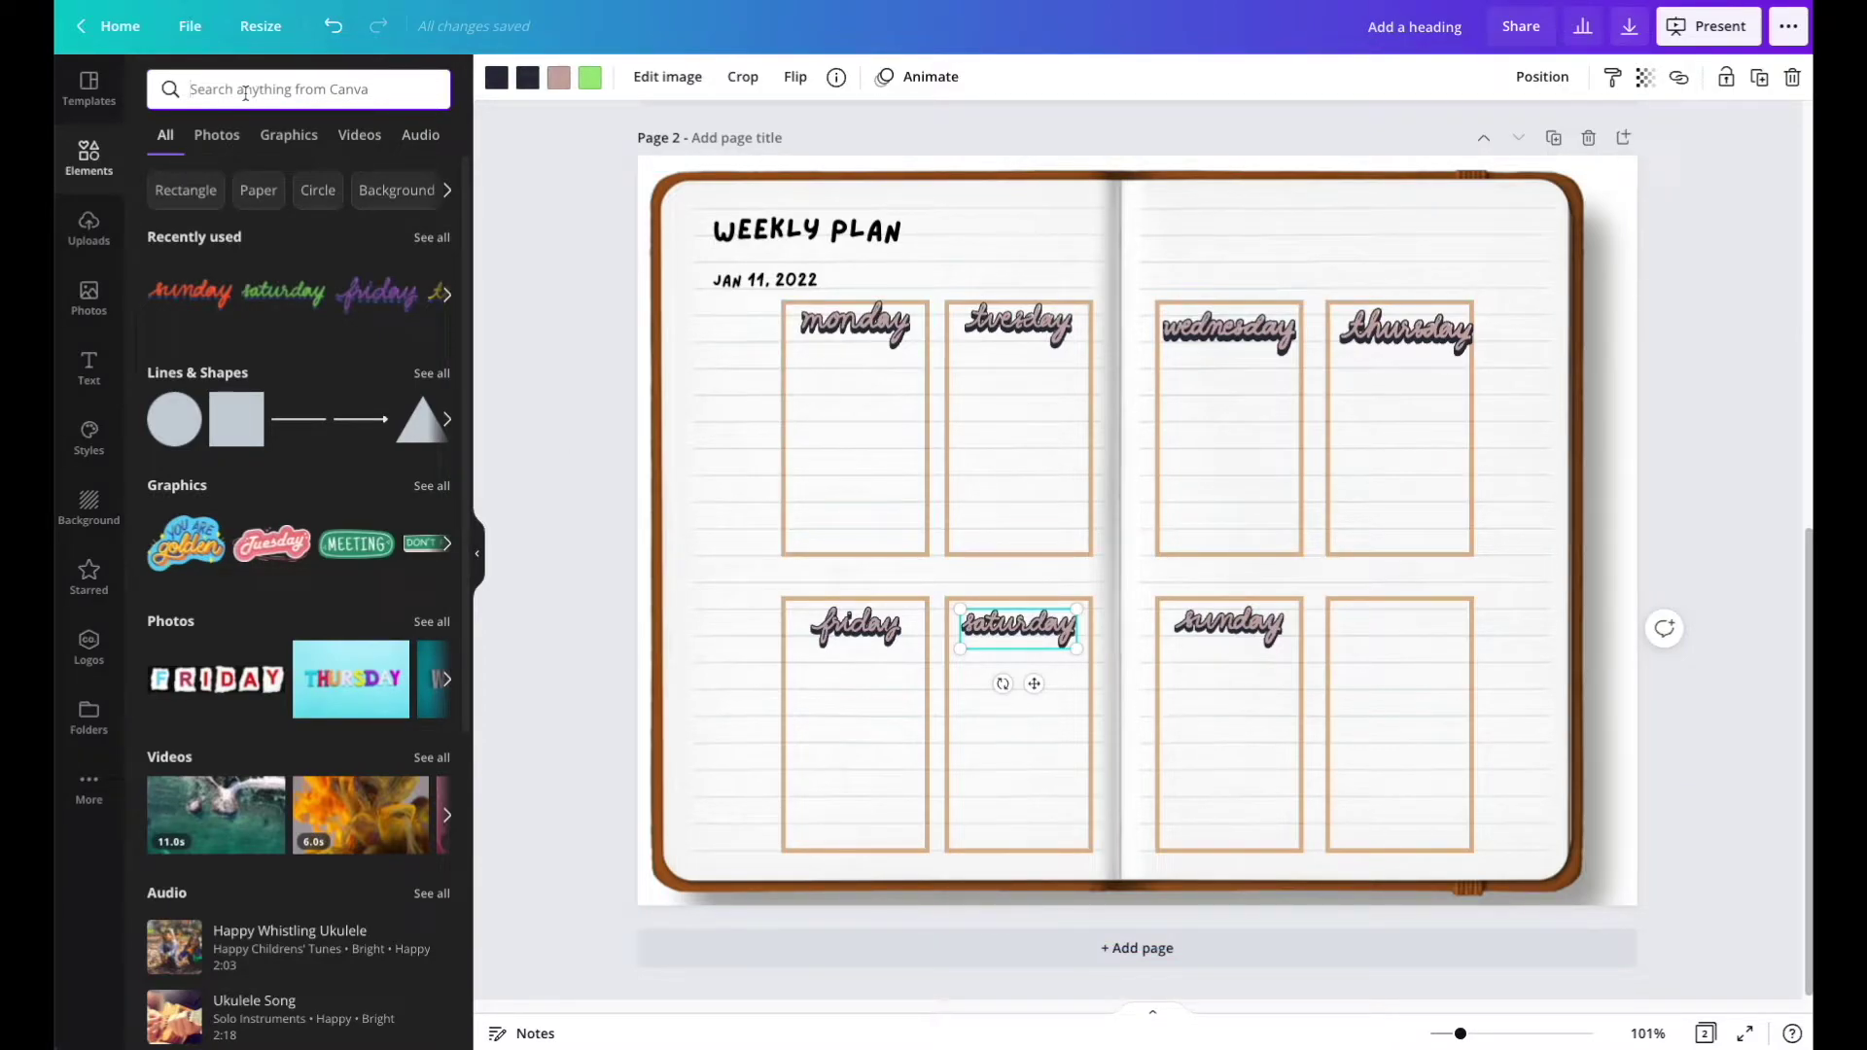
{"action": "type", "text": "planner trackers"}
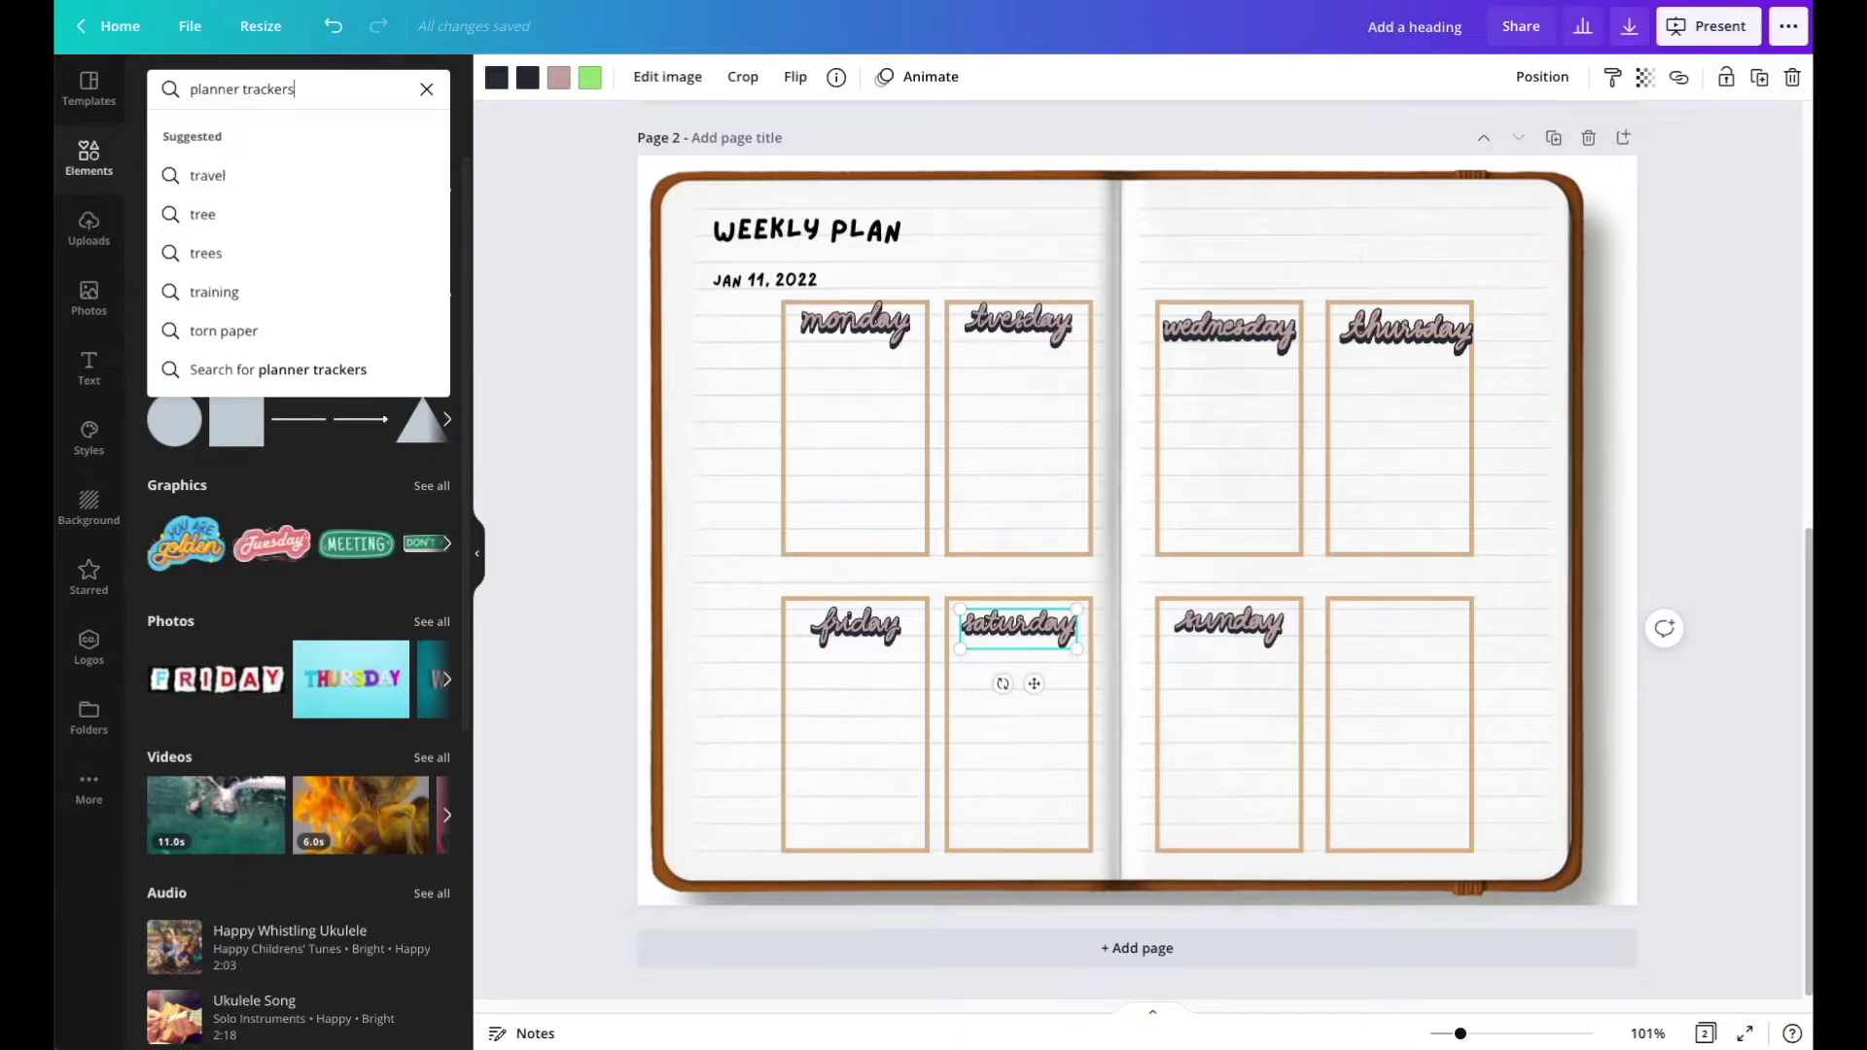
{"action": "key", "text": "Return"}
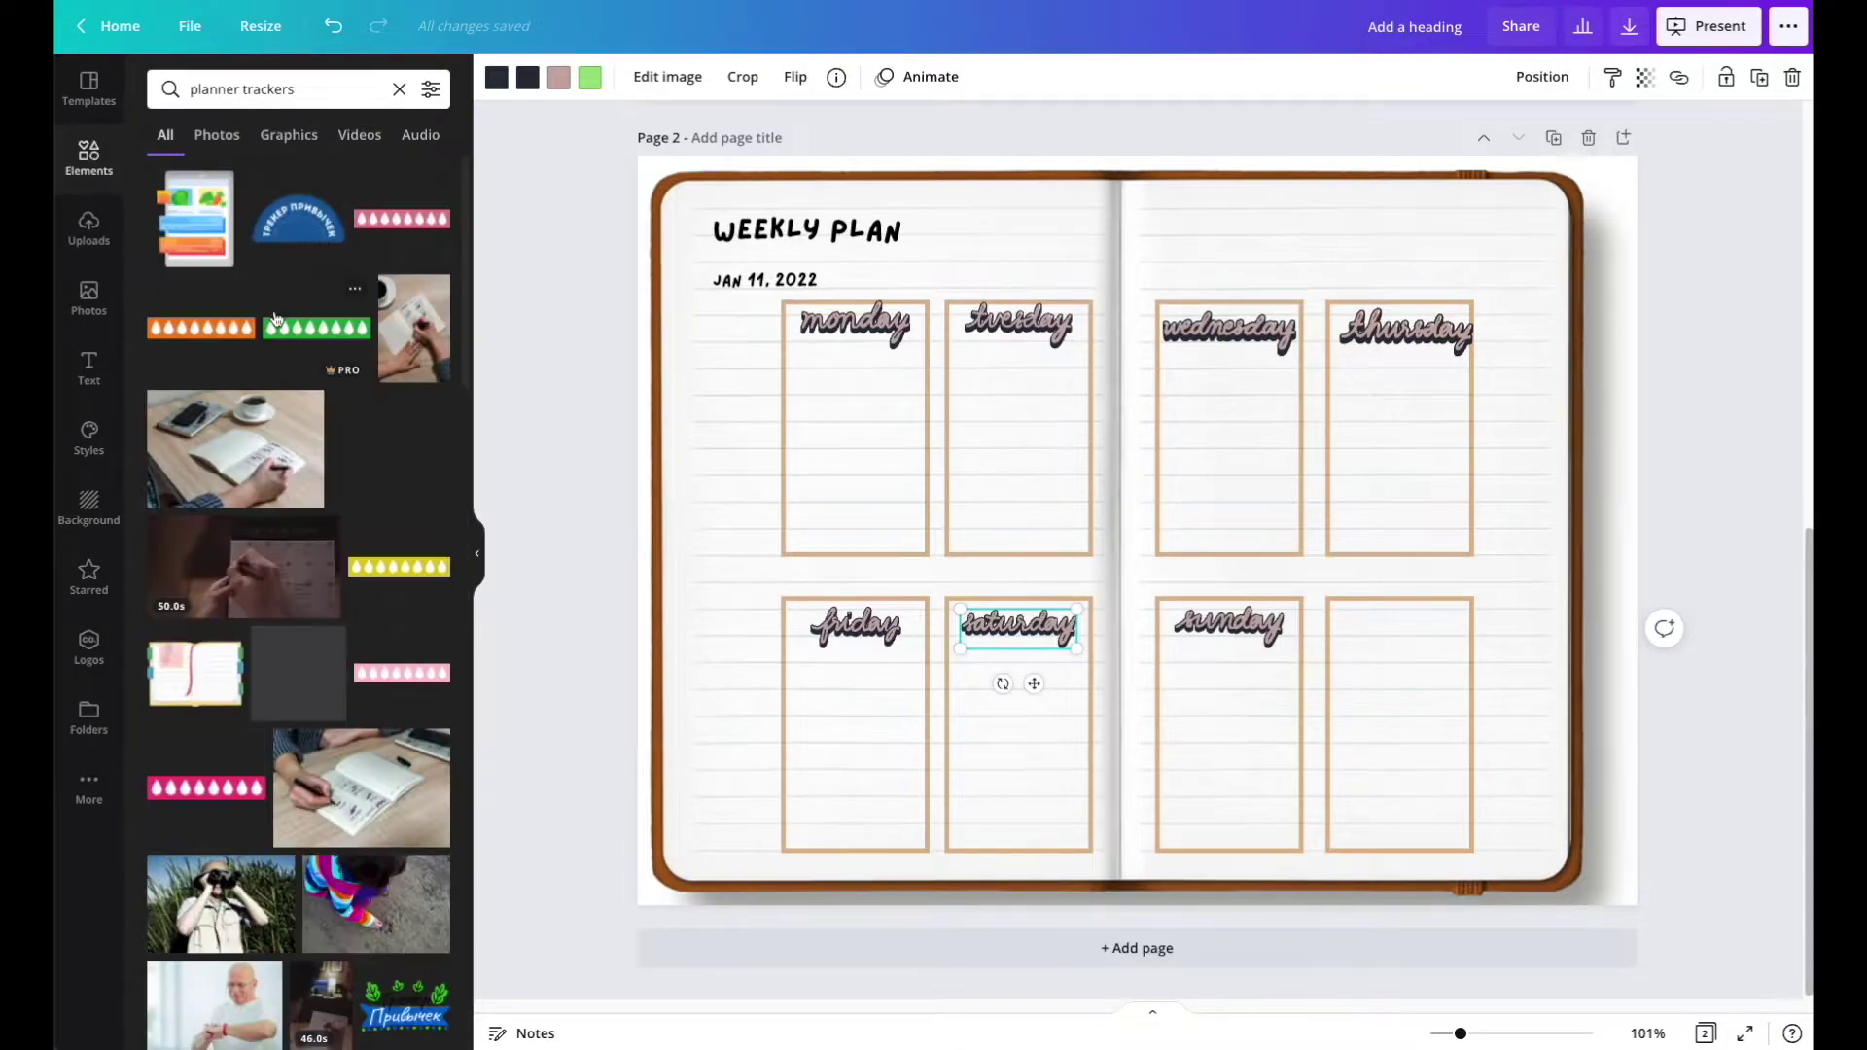
{"action": "left_click", "coordinate": [204, 338]}
{"action": "left_click_drag", "start_coordinate": [1233, 520], "coordinate": [1419, 268]}
{"action": "left_click_drag", "start_coordinate": [1537, 297], "coordinate": [1463, 242]}
Copy the WEEKLY PLAN heading to the top of the right notebook page and change its text to "HYDRATE".
{"action": "left_click", "coordinate": [878, 242]}
{"action": "left_click_drag", "start_coordinate": [878, 242], "coordinate": [1310, 254]}
{"action": "double_click", "coordinate": [1254, 245]}
{"action": "type", "text": "HYDRATE"}
{"action": "key", "text": "ctrl+a"}
Reduce the HYDRATE text size and align it with the water-drop tracker side by side above the wednesday frame.
{"action": "left_click", "coordinate": [676, 77]}
{"action": "left_click", "coordinate": [676, 77]}
{"action": "left_click", "coordinate": [676, 77]}
{"action": "left_click", "coordinate": [676, 77]}
{"action": "left_click", "coordinate": [676, 77]}
{"action": "left_click", "coordinate": [676, 77]}
{"action": "left_click", "coordinate": [1338, 249]}
{"action": "left_click", "coordinate": [1238, 239]}
{"action": "left_click_drag", "start_coordinate": [1238, 239], "coordinate": [1181, 254]}
{"action": "left_click_drag", "start_coordinate": [1432, 239], "coordinate": [1299, 251]}
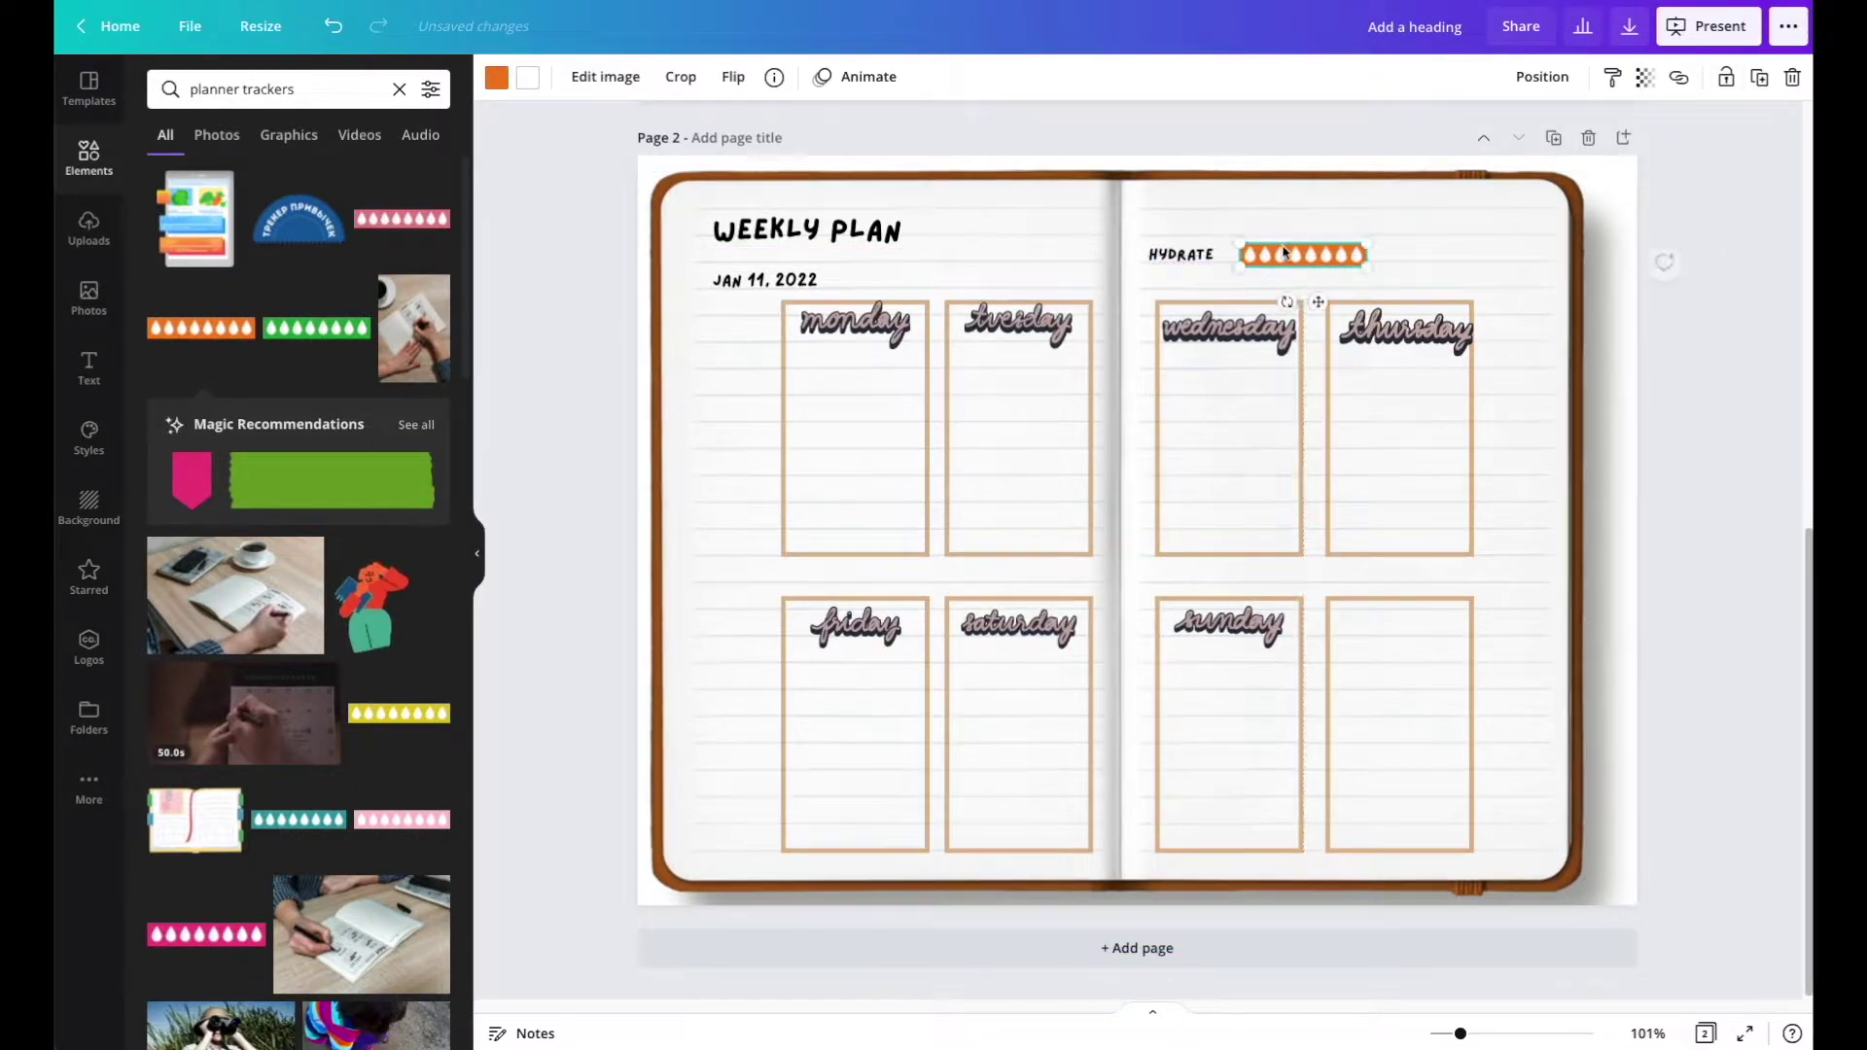
Recolor the water-drop tracker's orange background to the brown from the photo colors.
{"action": "left_click", "coordinate": [497, 78]}
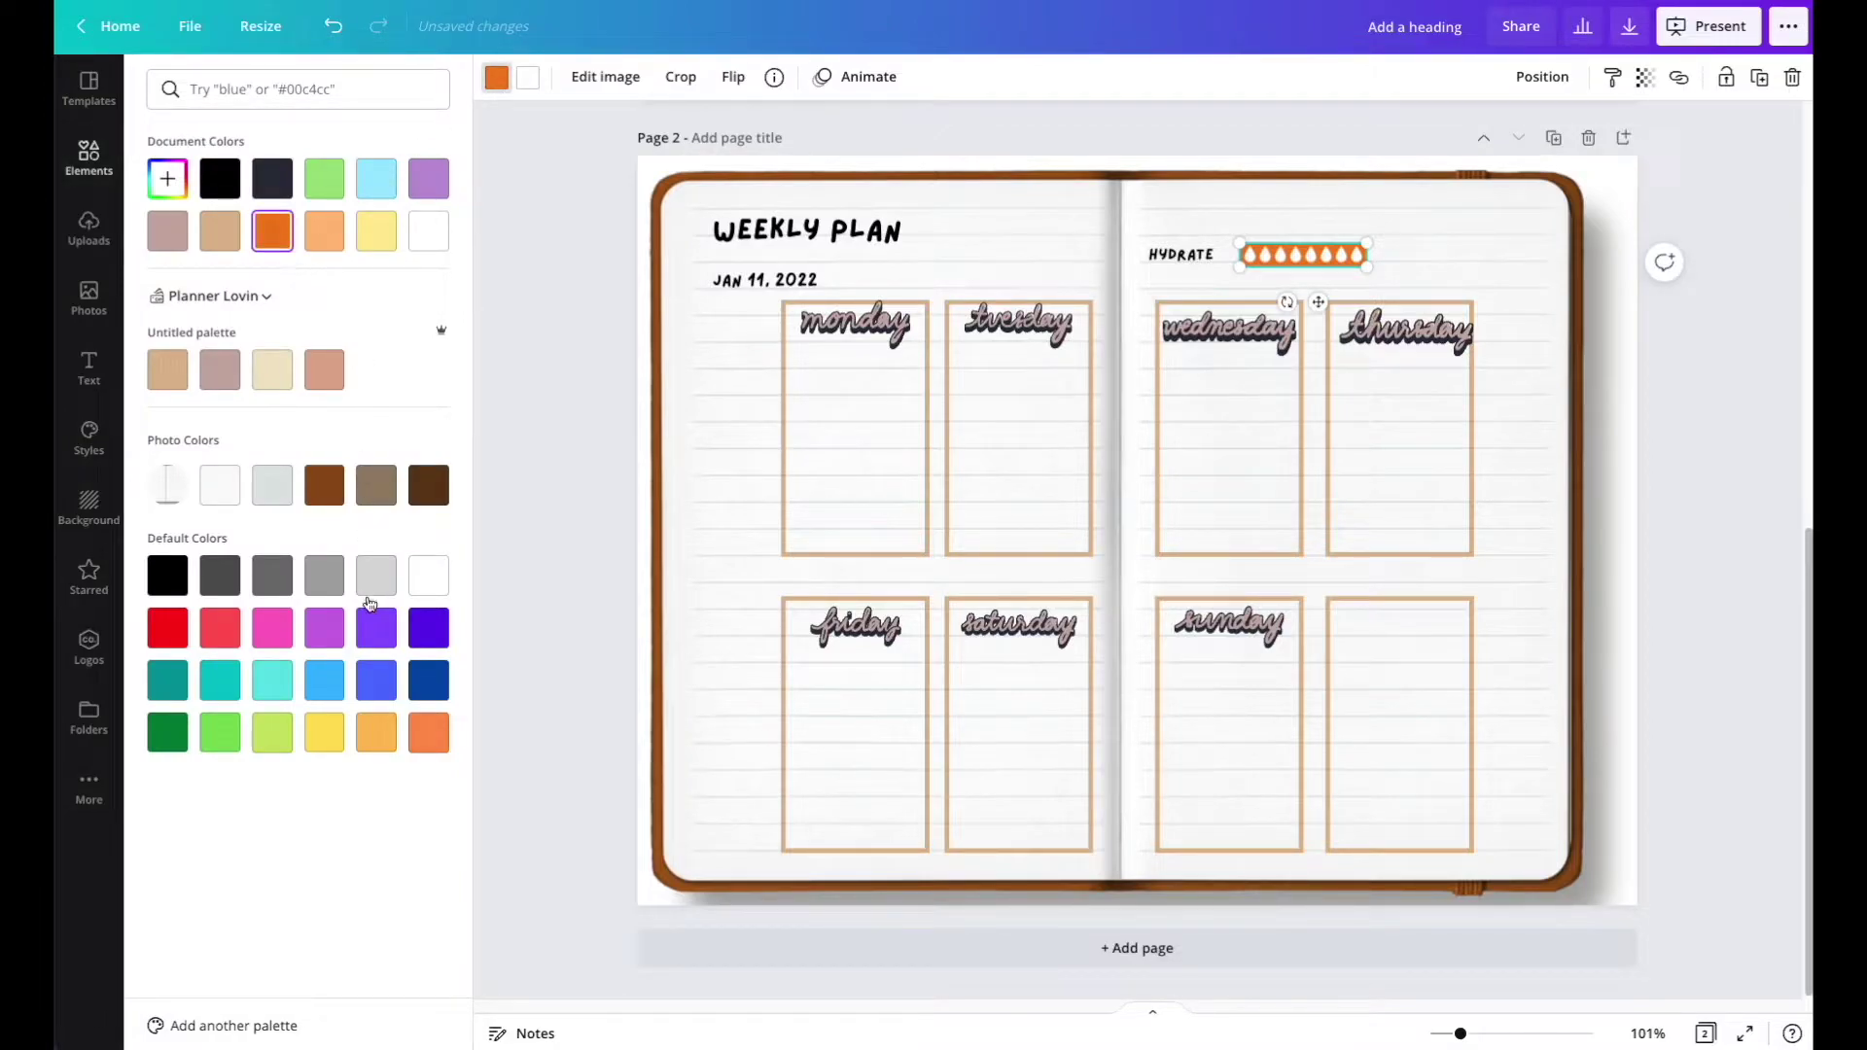
{"action": "left_click", "coordinate": [327, 487]}
{"action": "left_click", "coordinate": [1468, 222]}
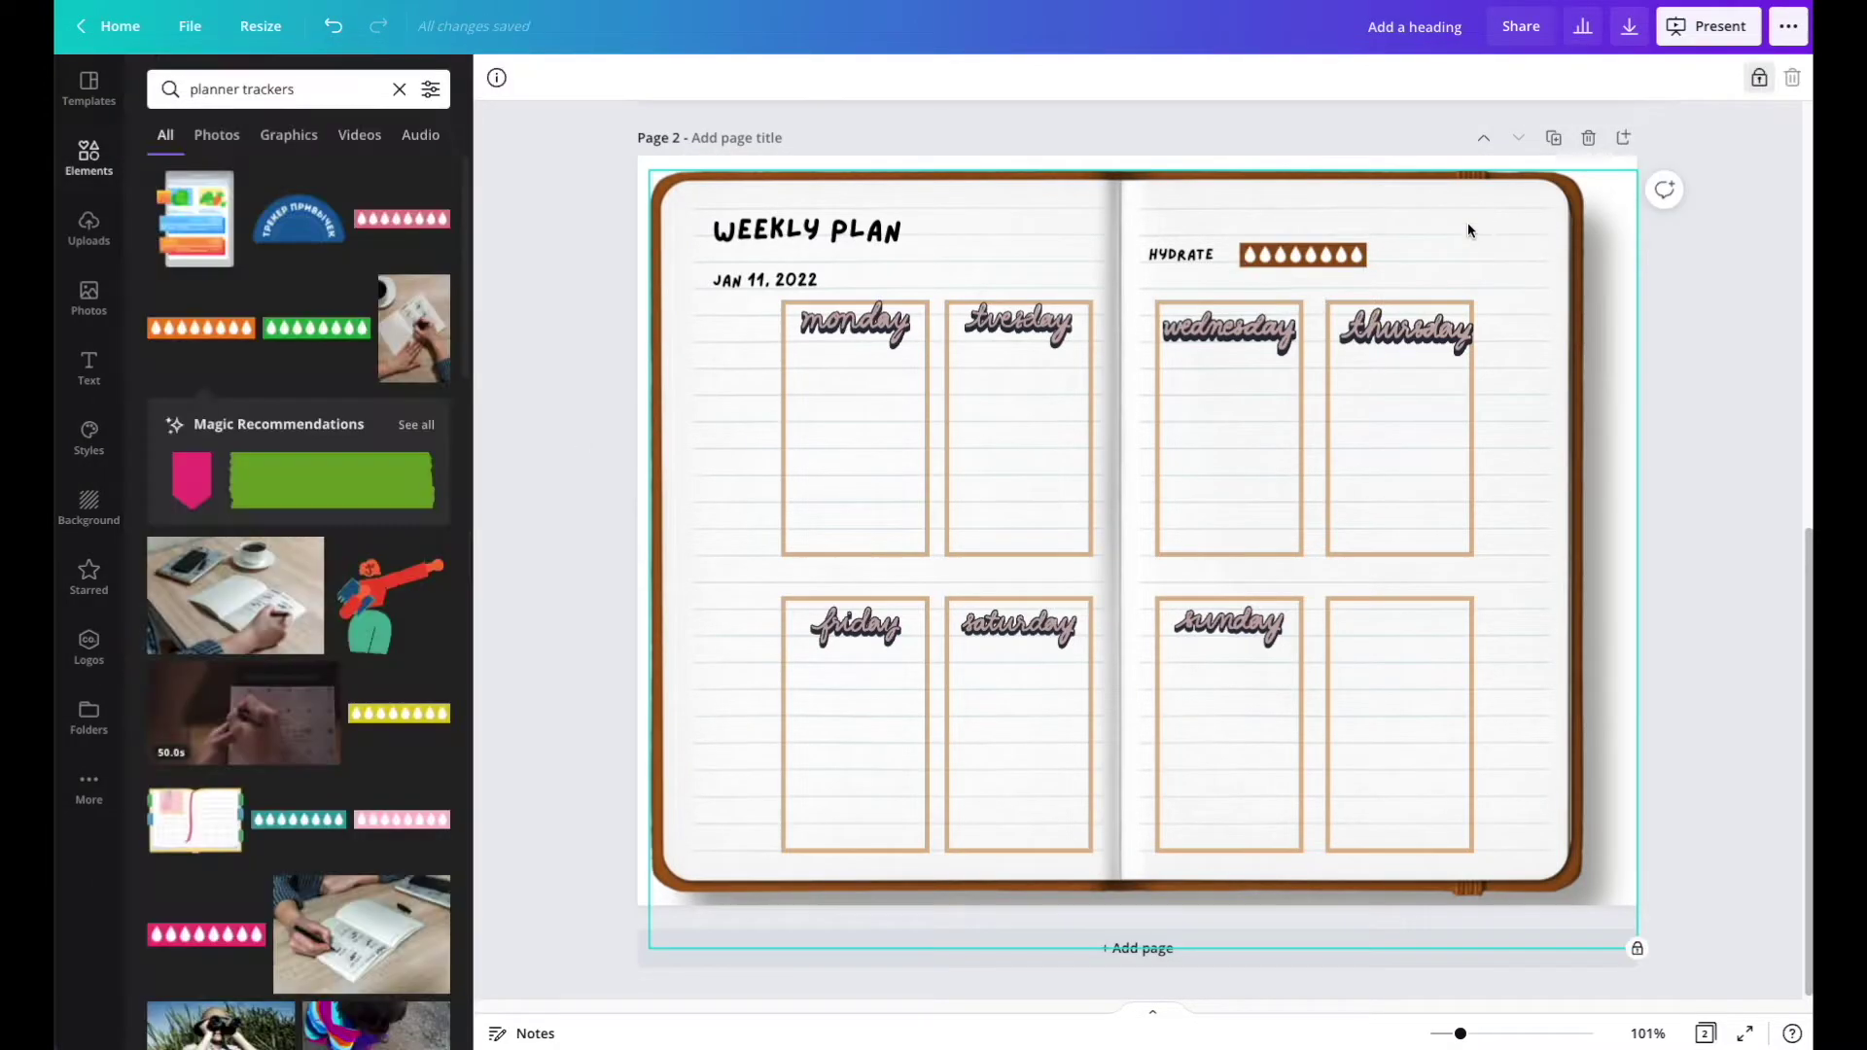
{"action": "left_click", "coordinate": [1729, 436]}
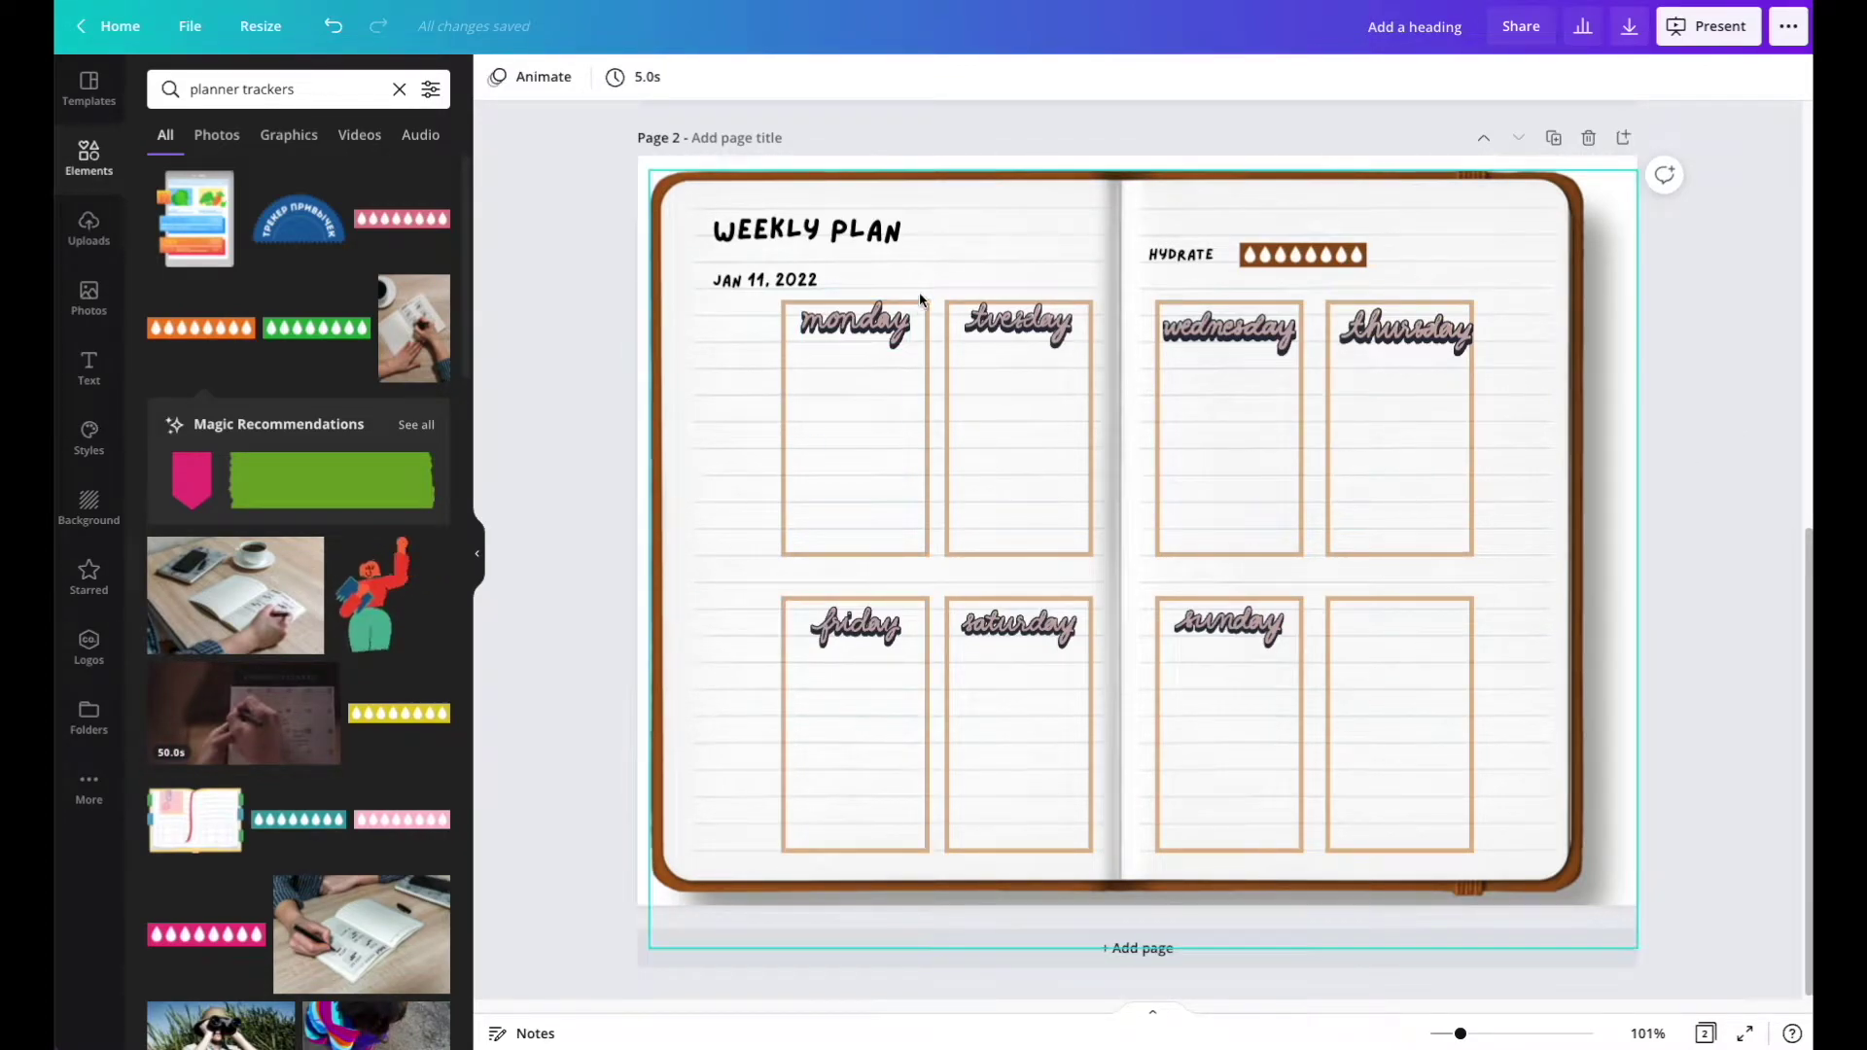
Move the tuesday and monday labels slightly down inside their frames.
{"action": "left_click", "coordinate": [1019, 329]}
{"action": "left_click", "coordinate": [862, 338]}
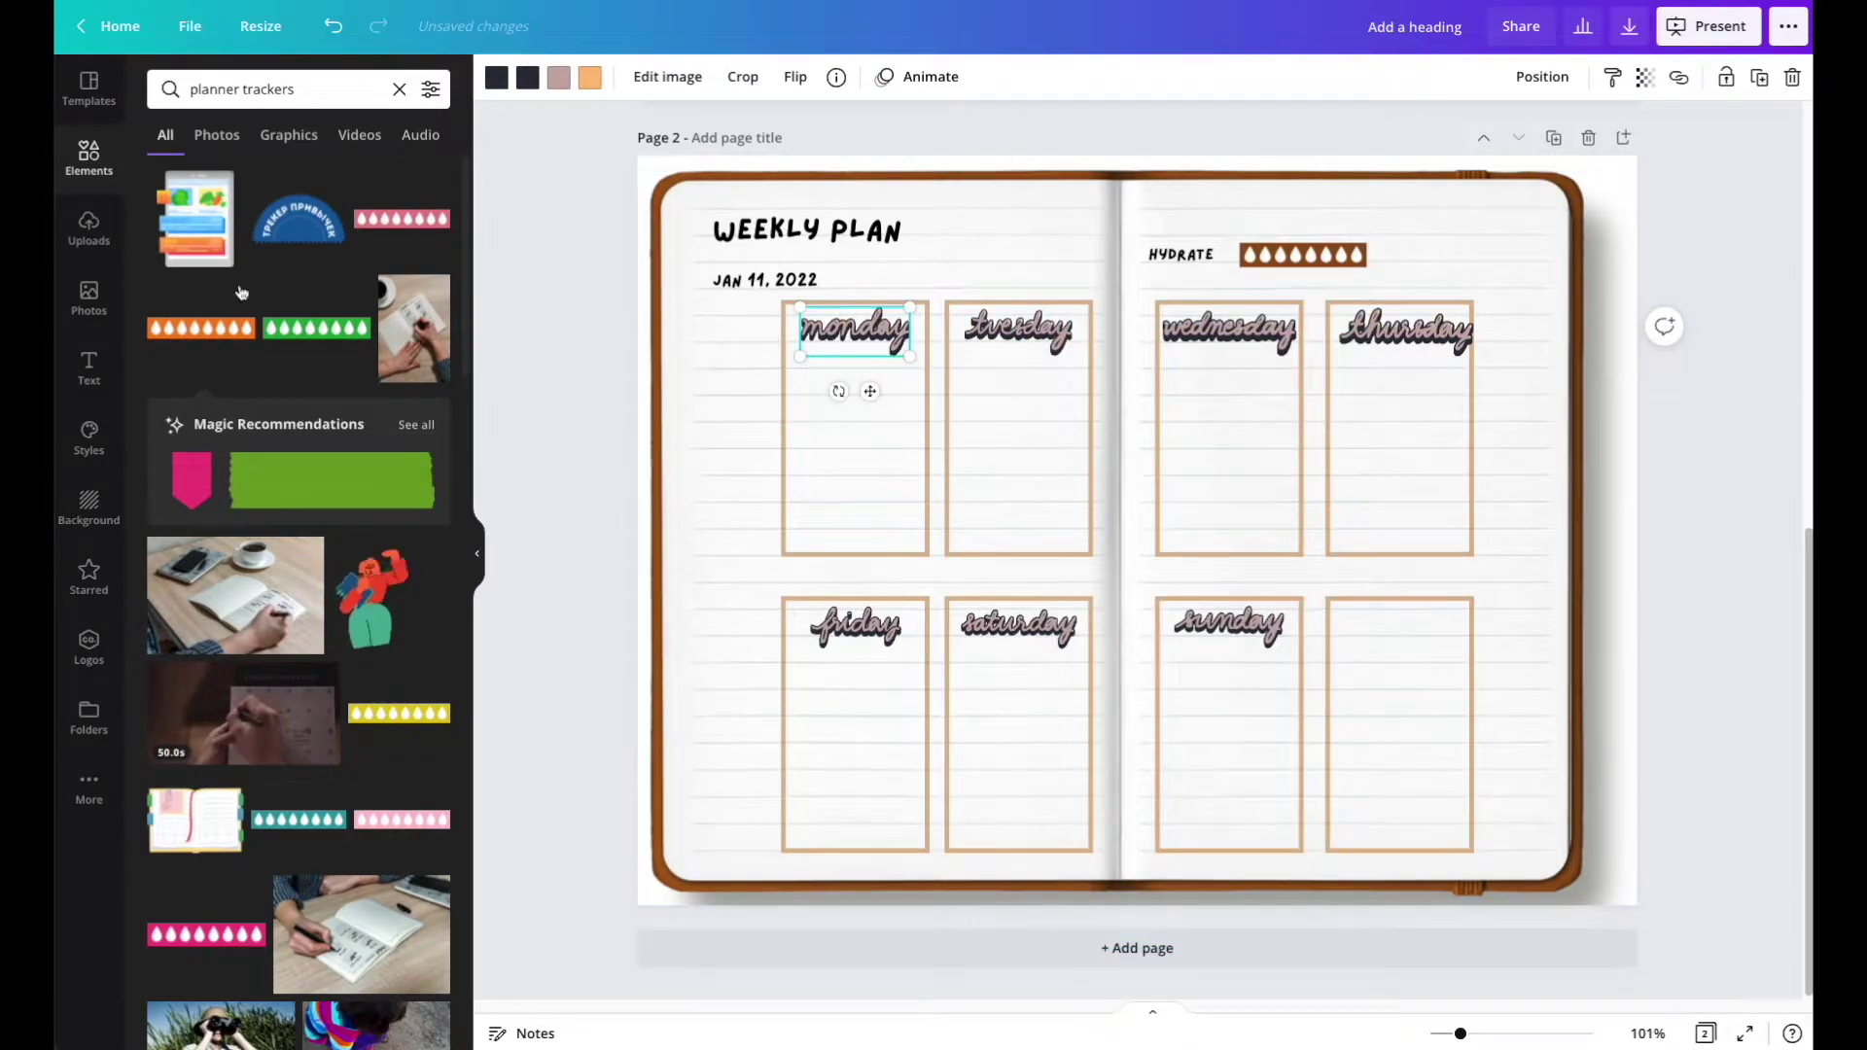
Clear the element search and delete the empty frame beside the sunday frame.
{"action": "left_click", "coordinate": [396, 90]}
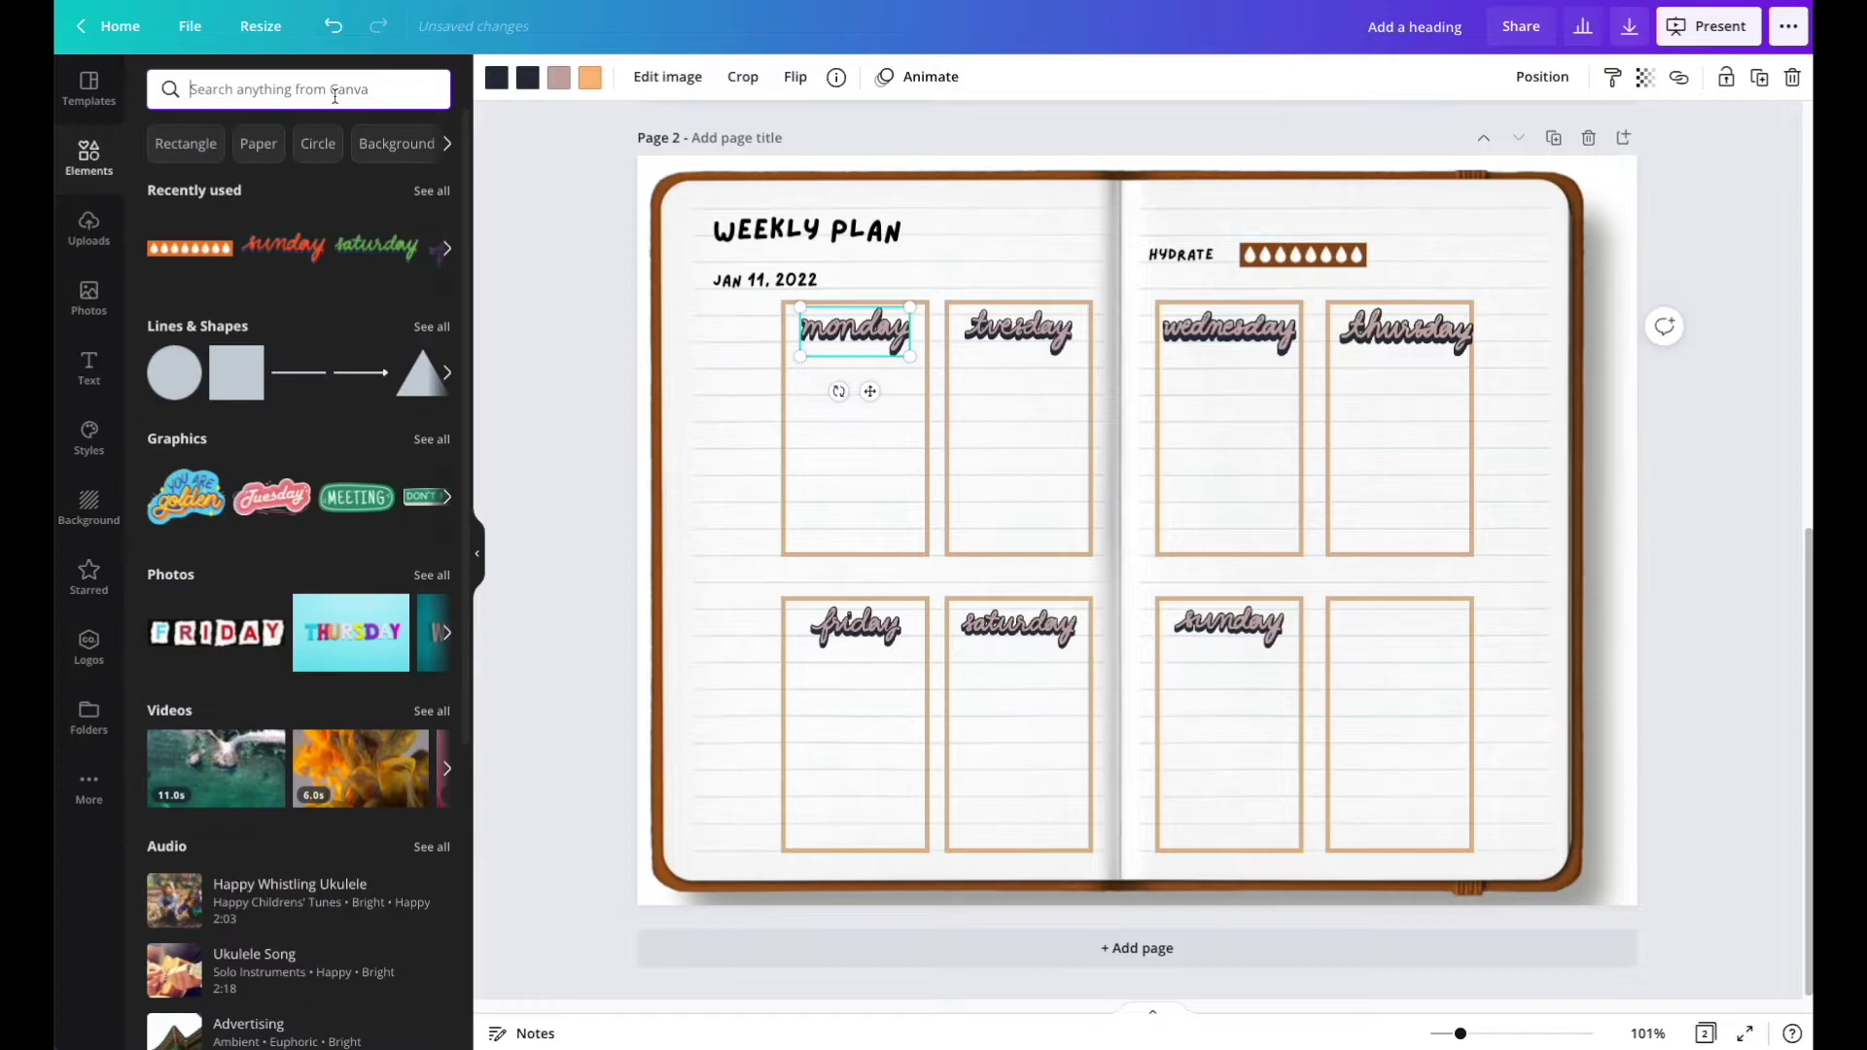
{"action": "left_click", "coordinate": [1425, 598]}
{"action": "key", "text": "Delete"}
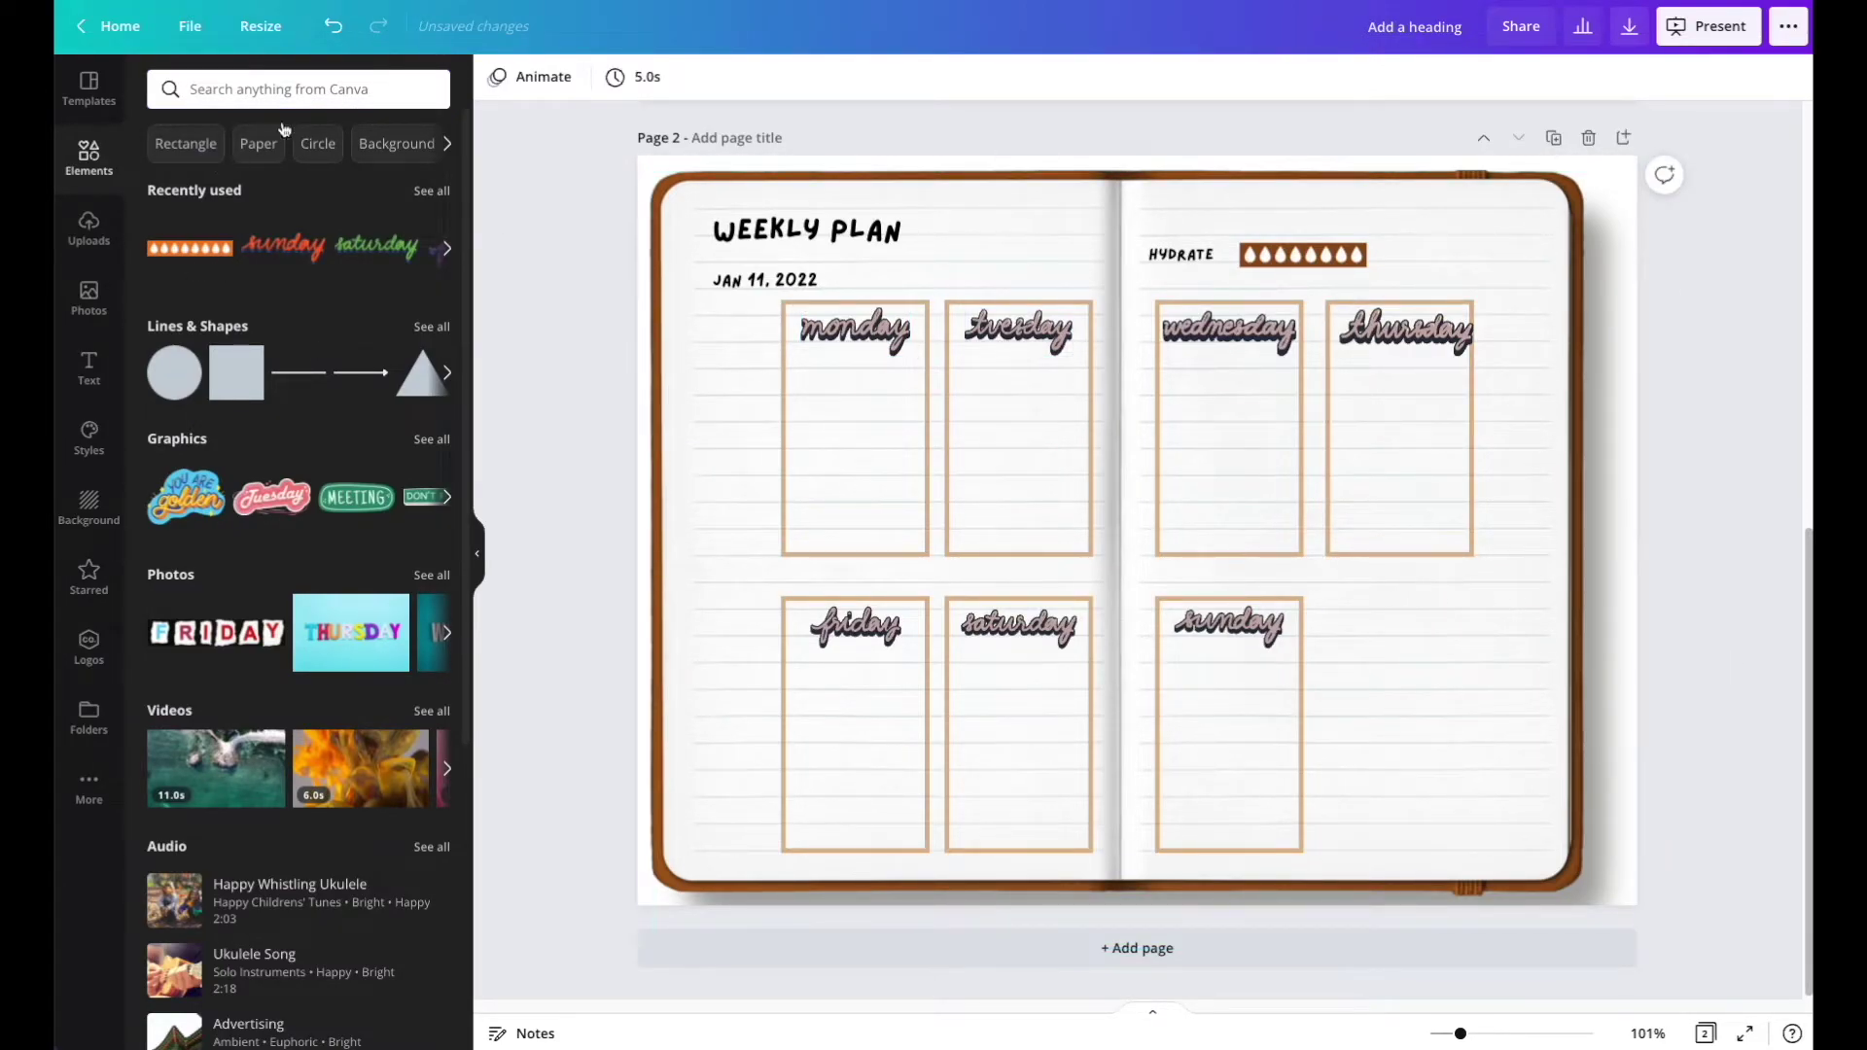
Search the elements for "note sticker" and add the lined purple note with two tape strips.
{"action": "left_click", "coordinate": [317, 90]}
{"action": "type", "text": "note"}
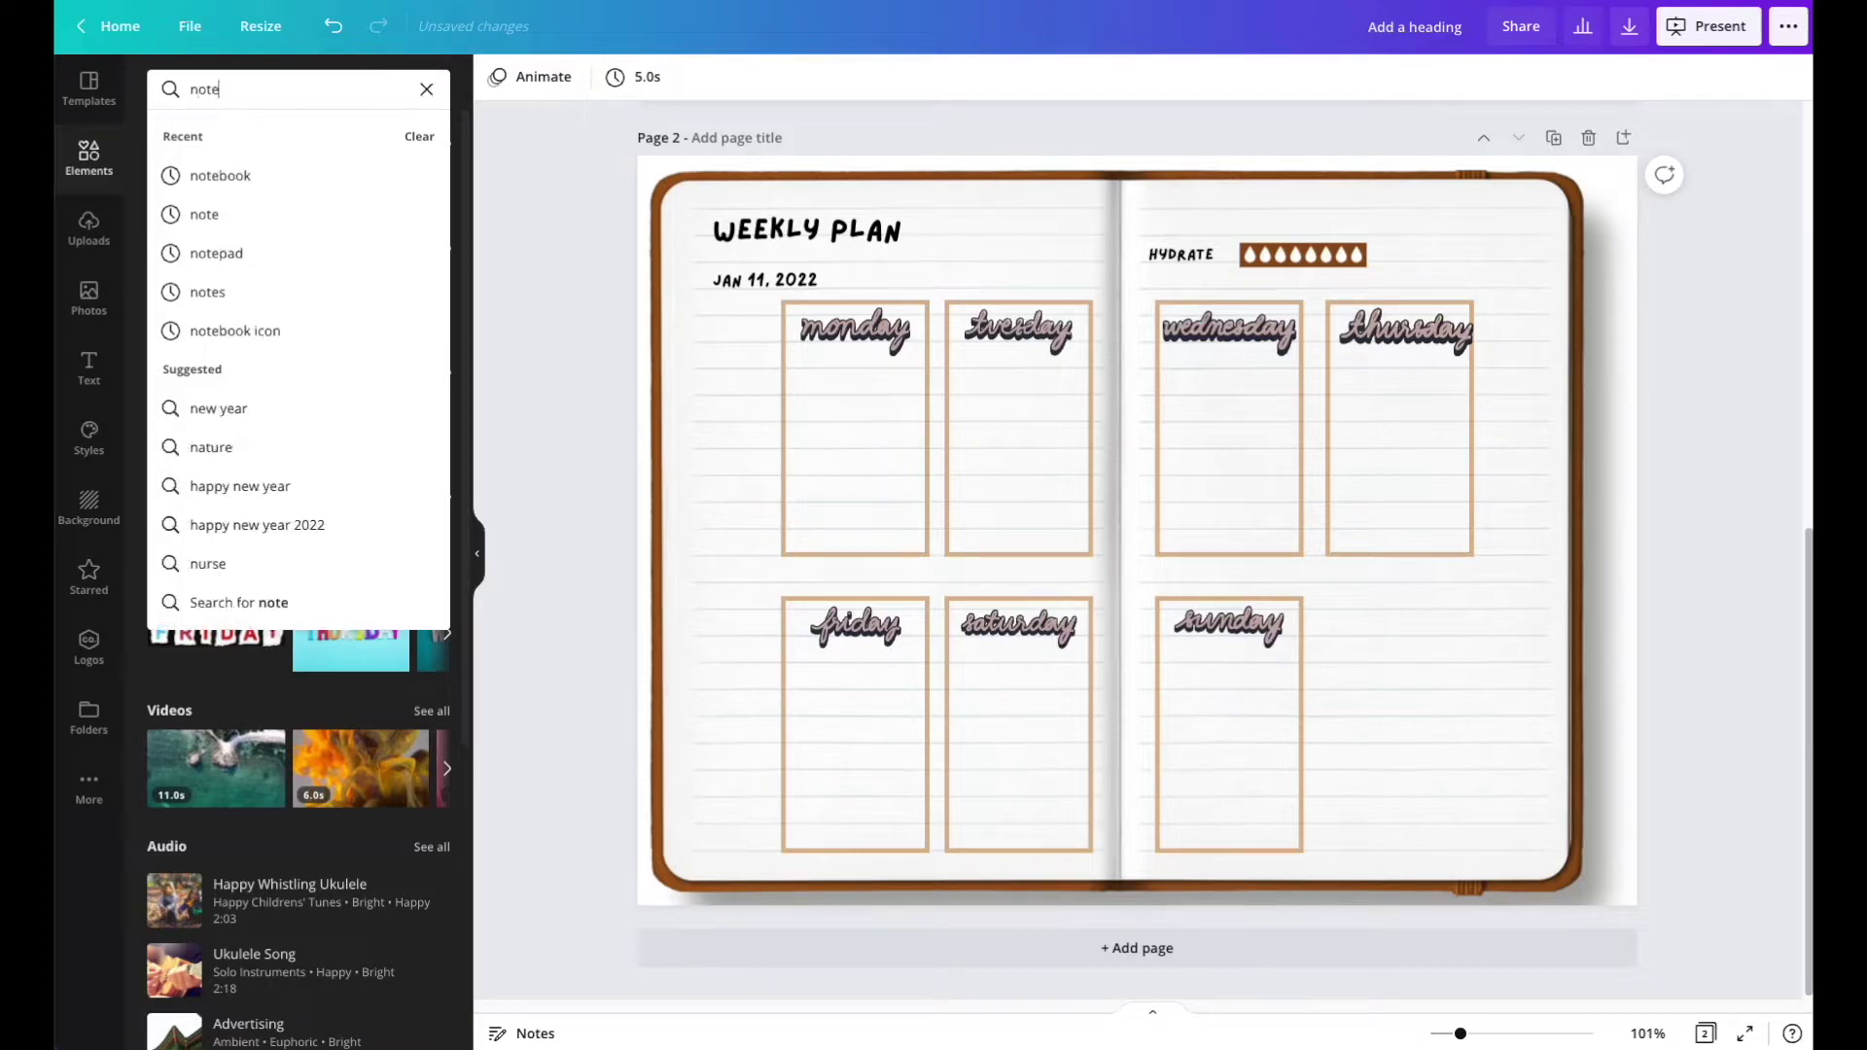
{"action": "type", "text": " sticker"}
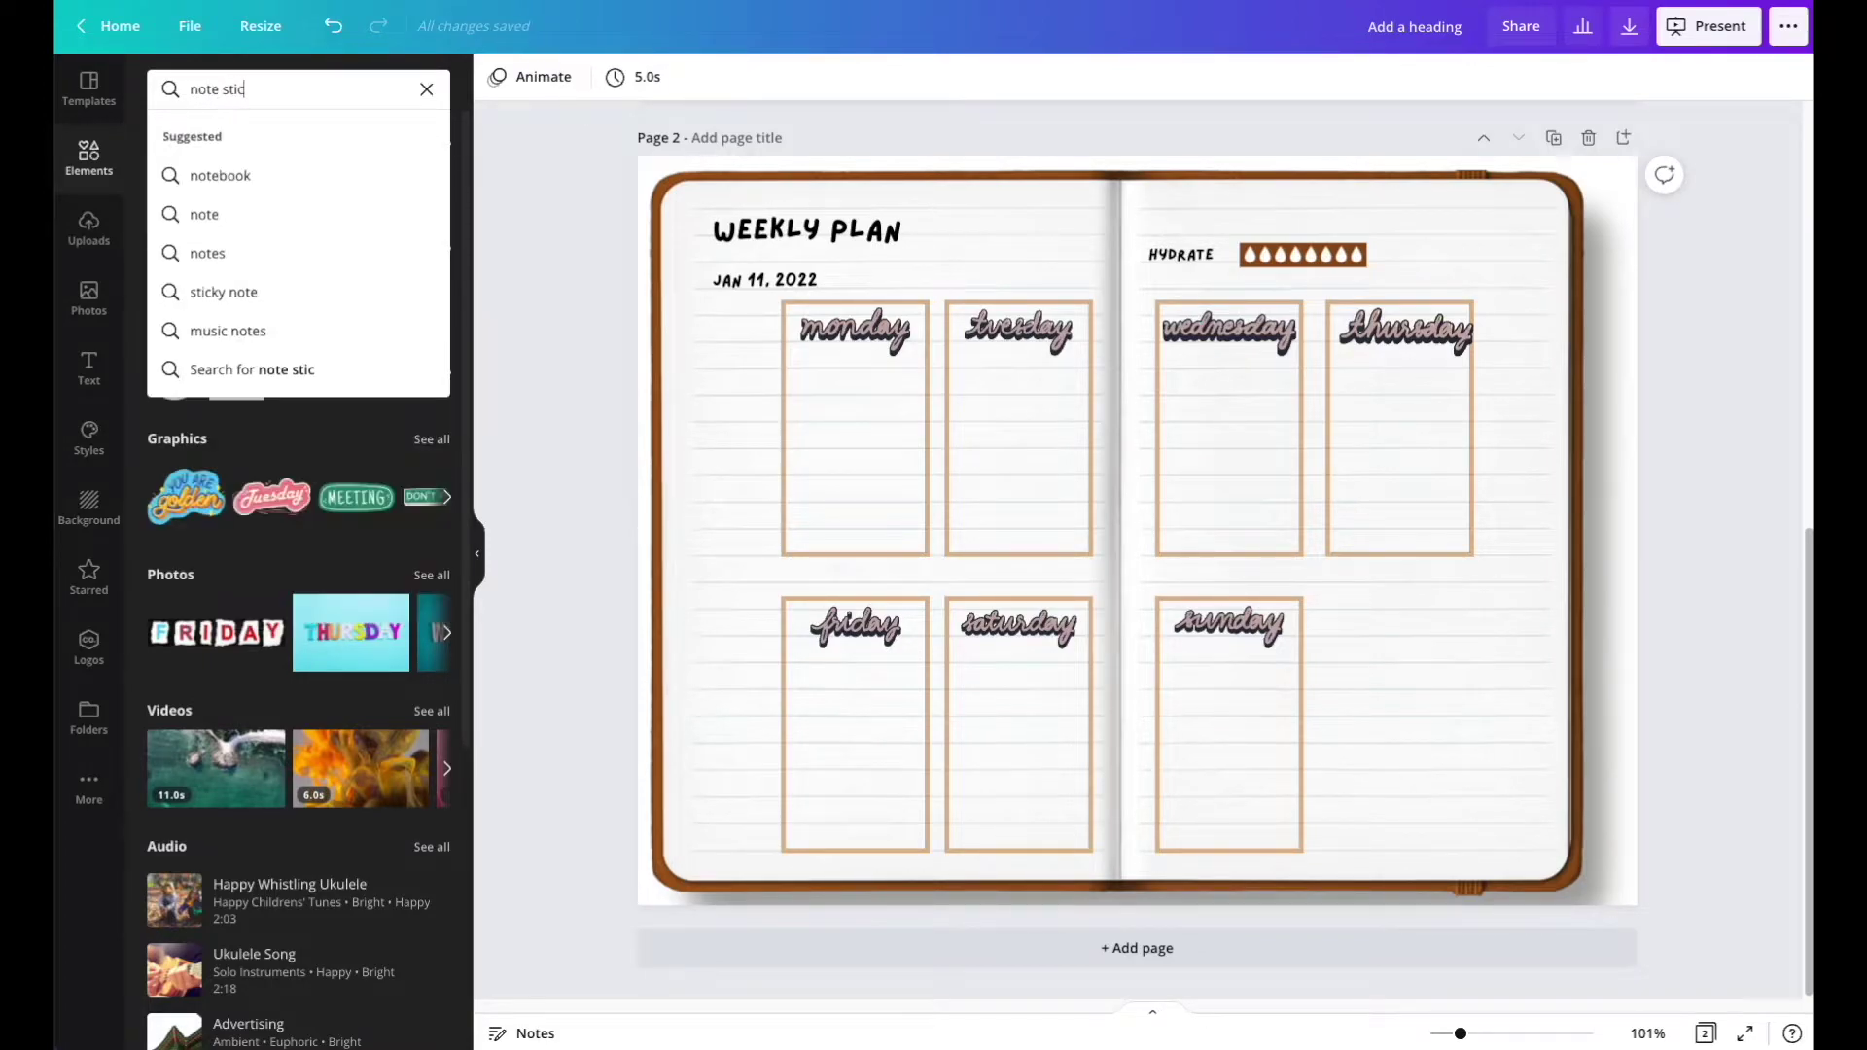
{"action": "key", "text": "Return"}
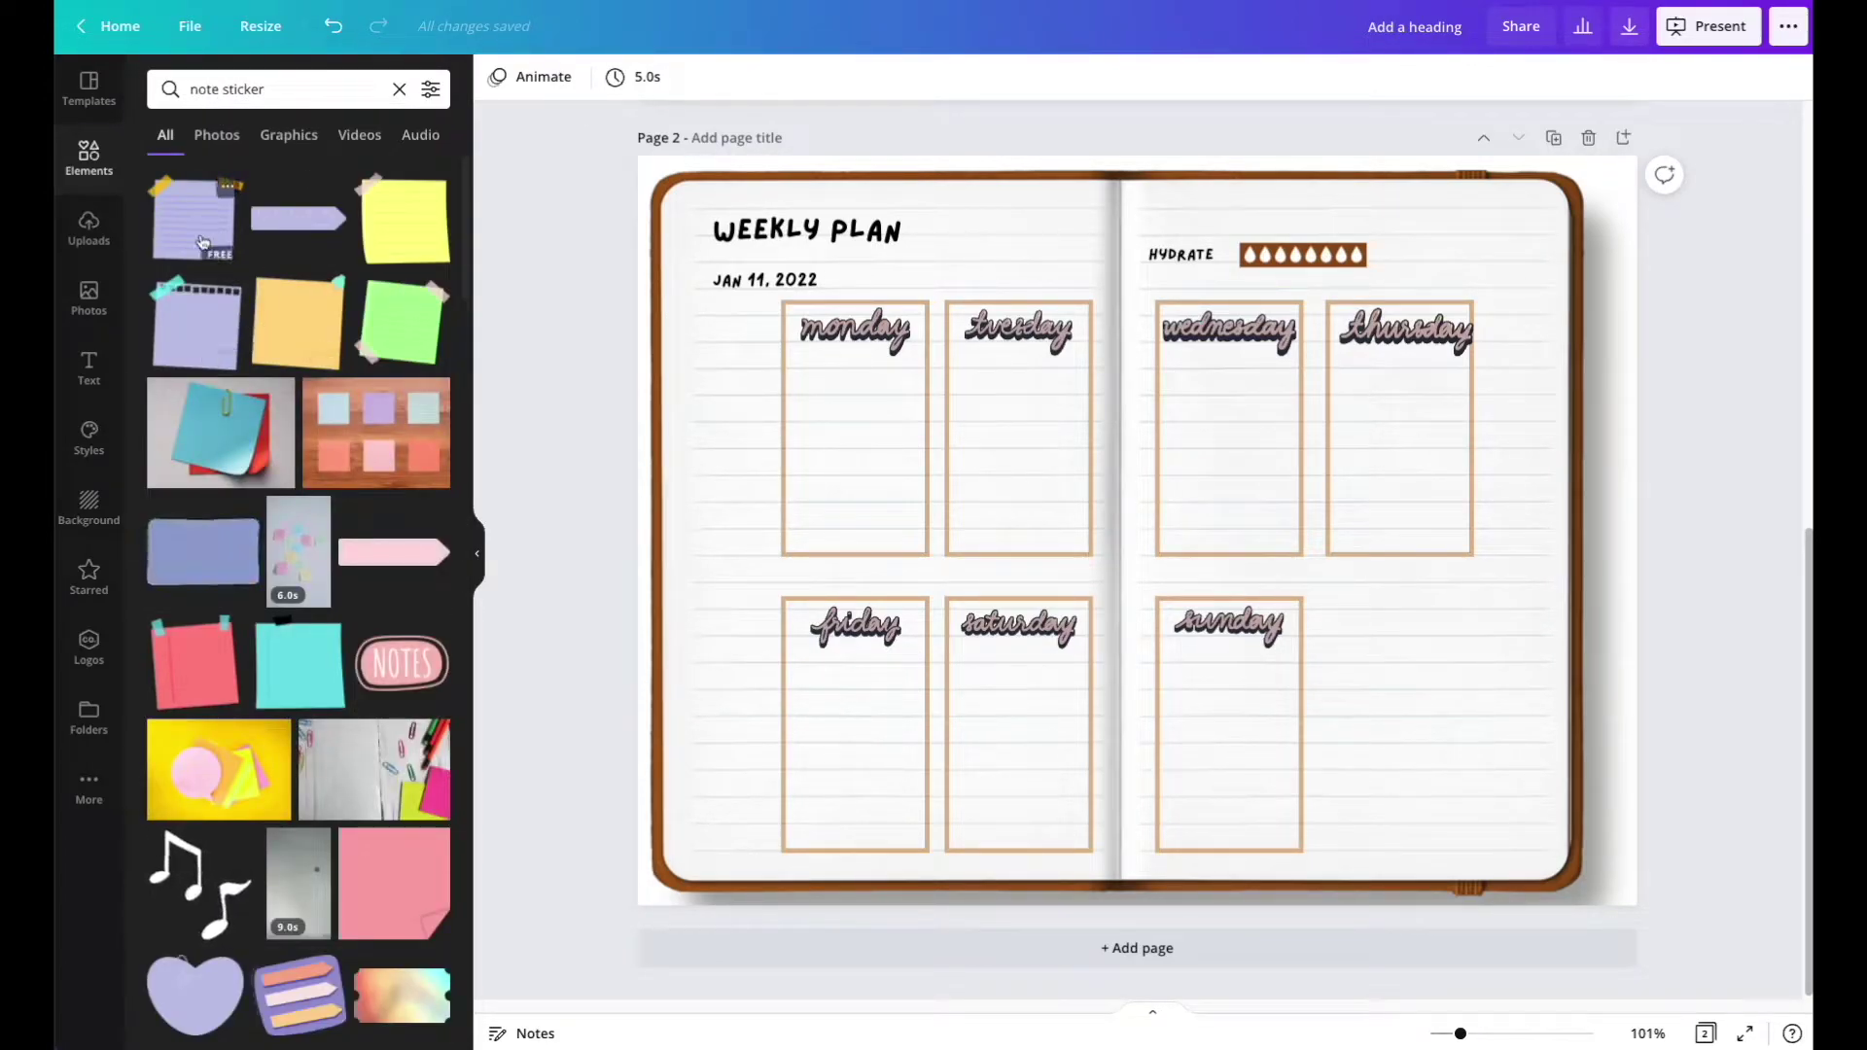
{"action": "left_click", "coordinate": [199, 241]}
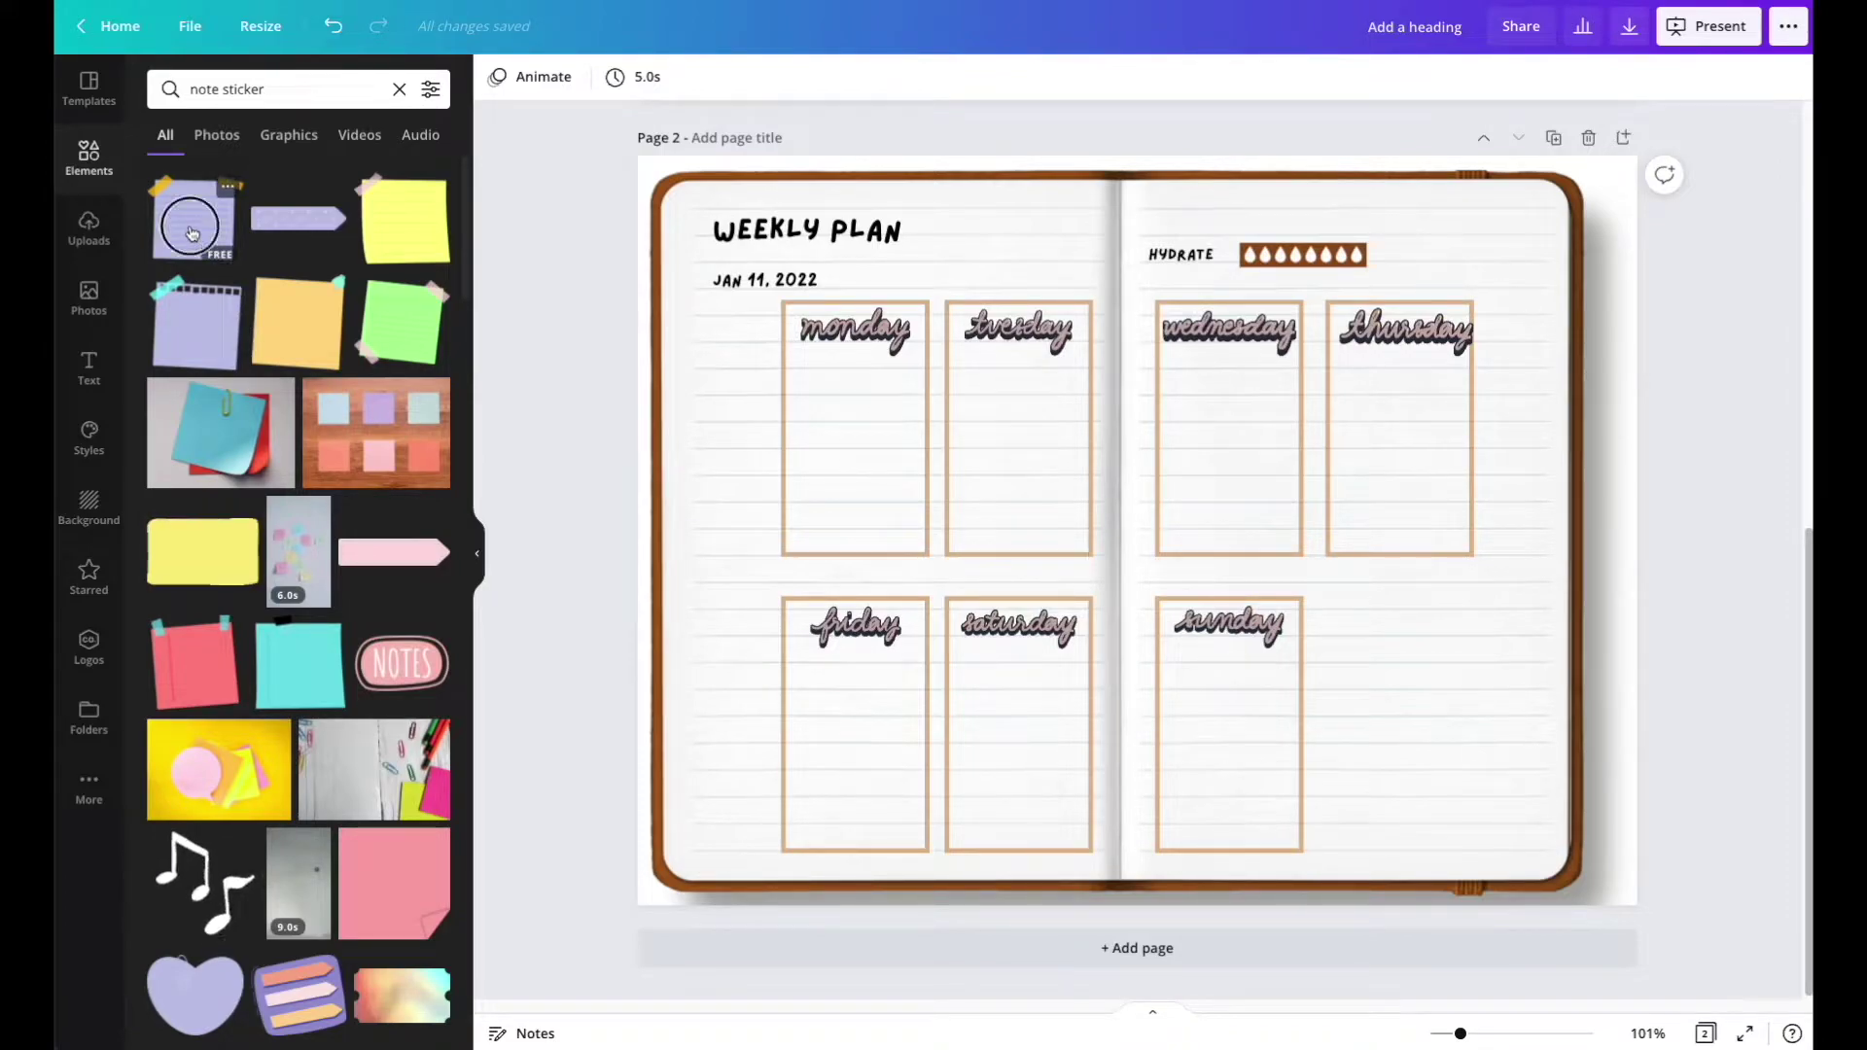
Shrink the note sticker and fit it into the empty space beside the sunday frame.
{"action": "left_click_drag", "start_coordinate": [1242, 563], "coordinate": [1421, 710]}
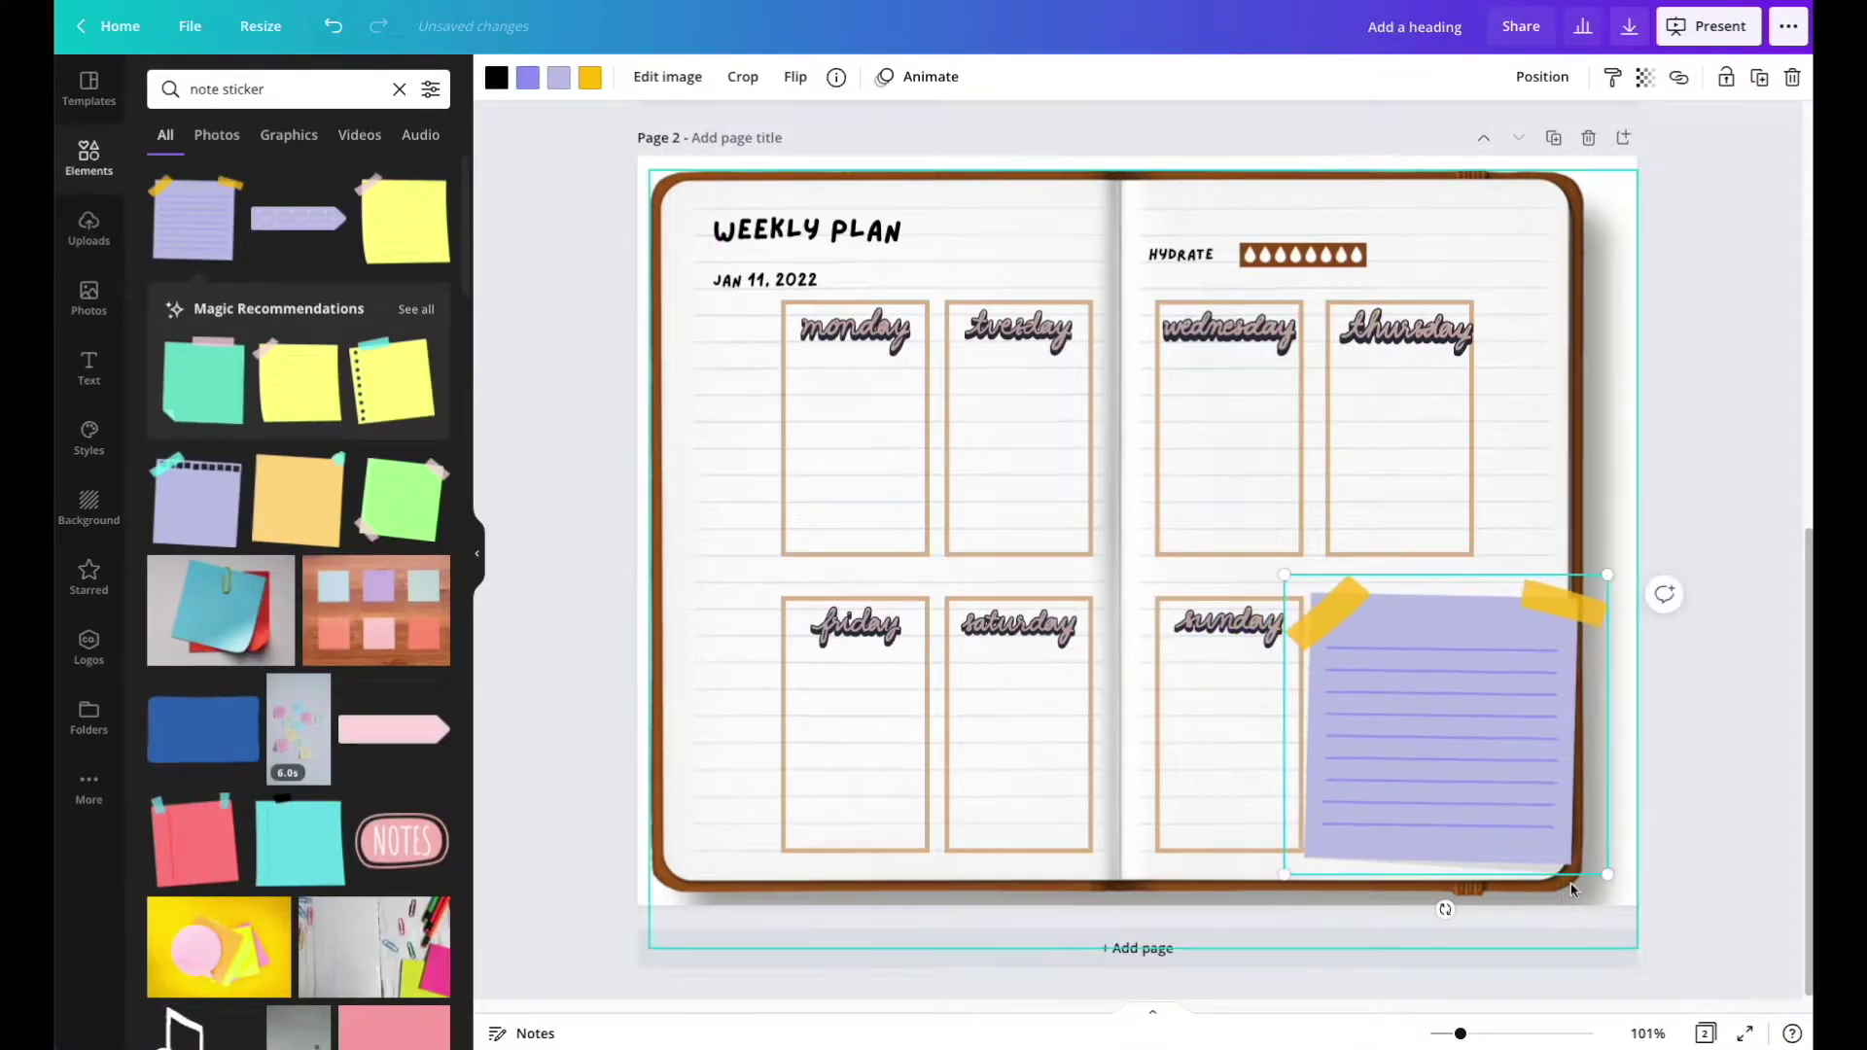
{"action": "left_click_drag", "start_coordinate": [1602, 867], "coordinate": [1491, 805]}
{"action": "left_click_drag", "start_coordinate": [1438, 708], "coordinate": [1462, 741]}
Recolor the note sticker with off-white lines, a cream sheet and mauve tape strips.
{"action": "left_click", "coordinate": [531, 83]}
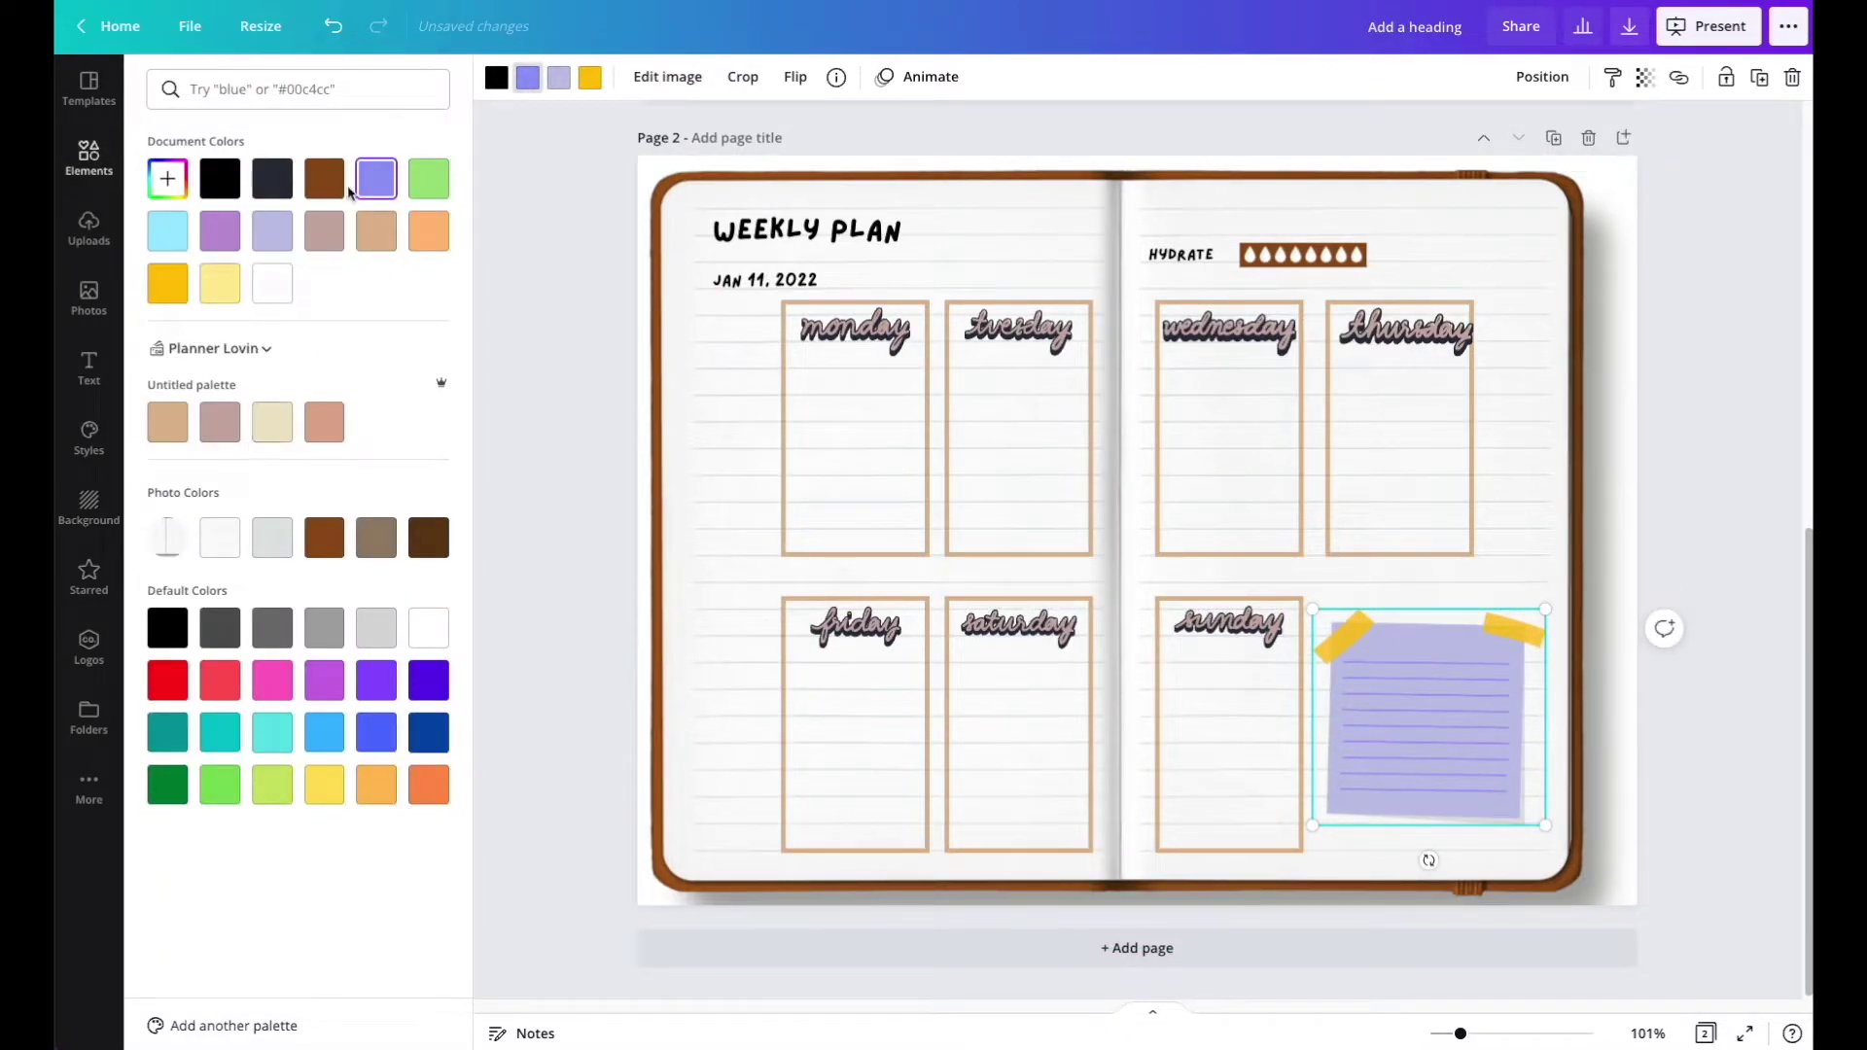
{"action": "left_click", "coordinate": [224, 429]}
{"action": "left_click", "coordinate": [220, 541]}
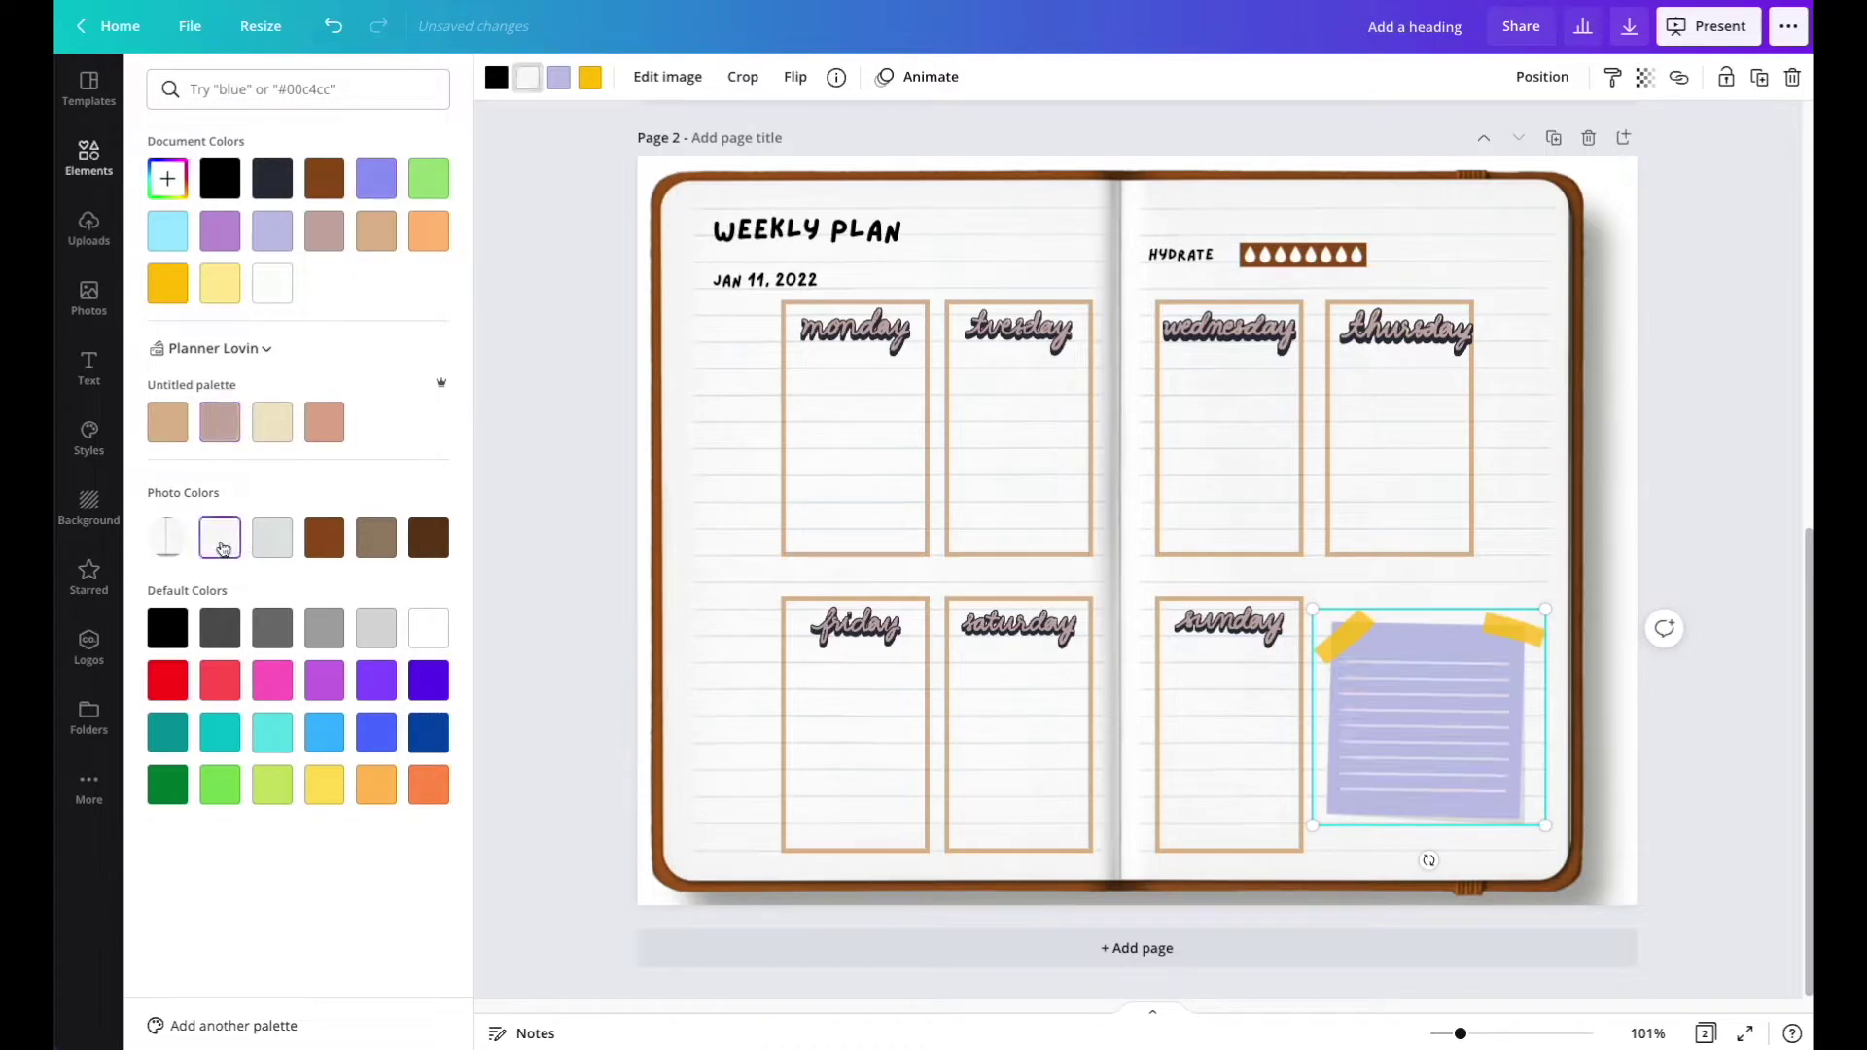
{"action": "left_click", "coordinate": [273, 422]}
{"action": "left_click", "coordinate": [227, 434]}
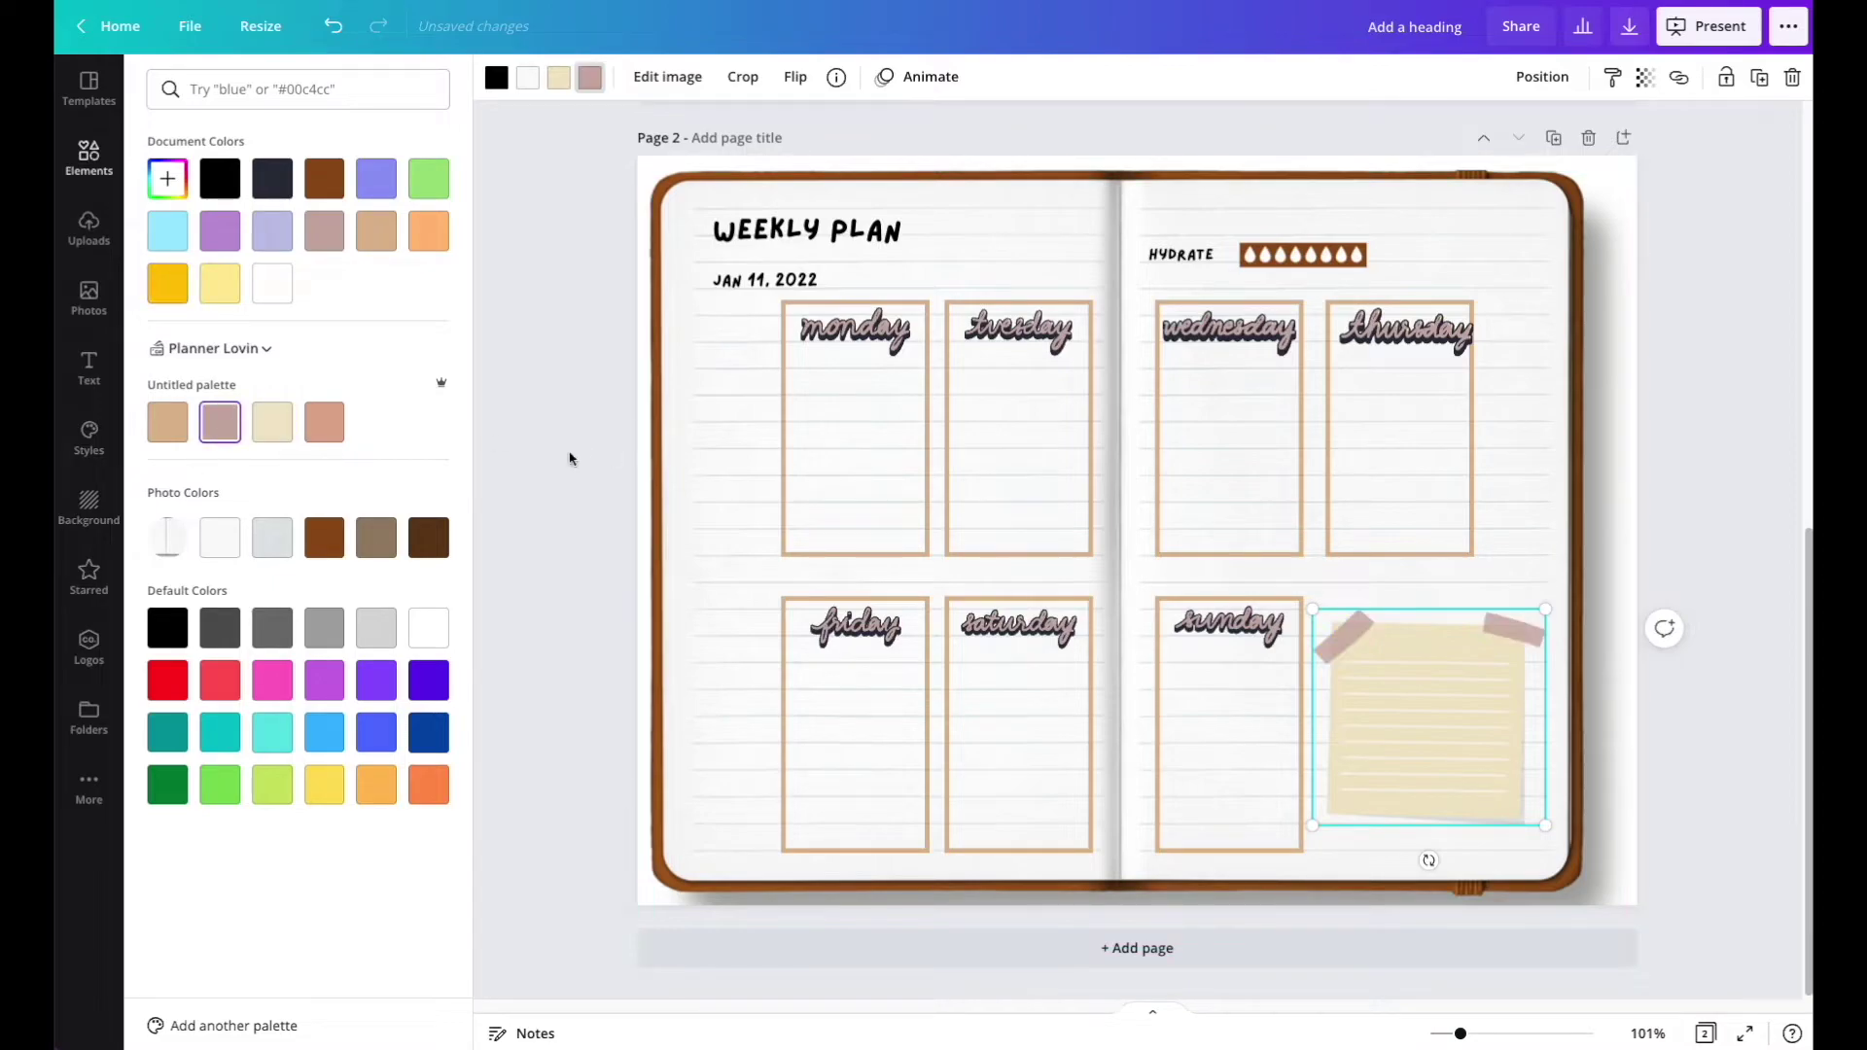
{"action": "left_click", "coordinate": [571, 459]}
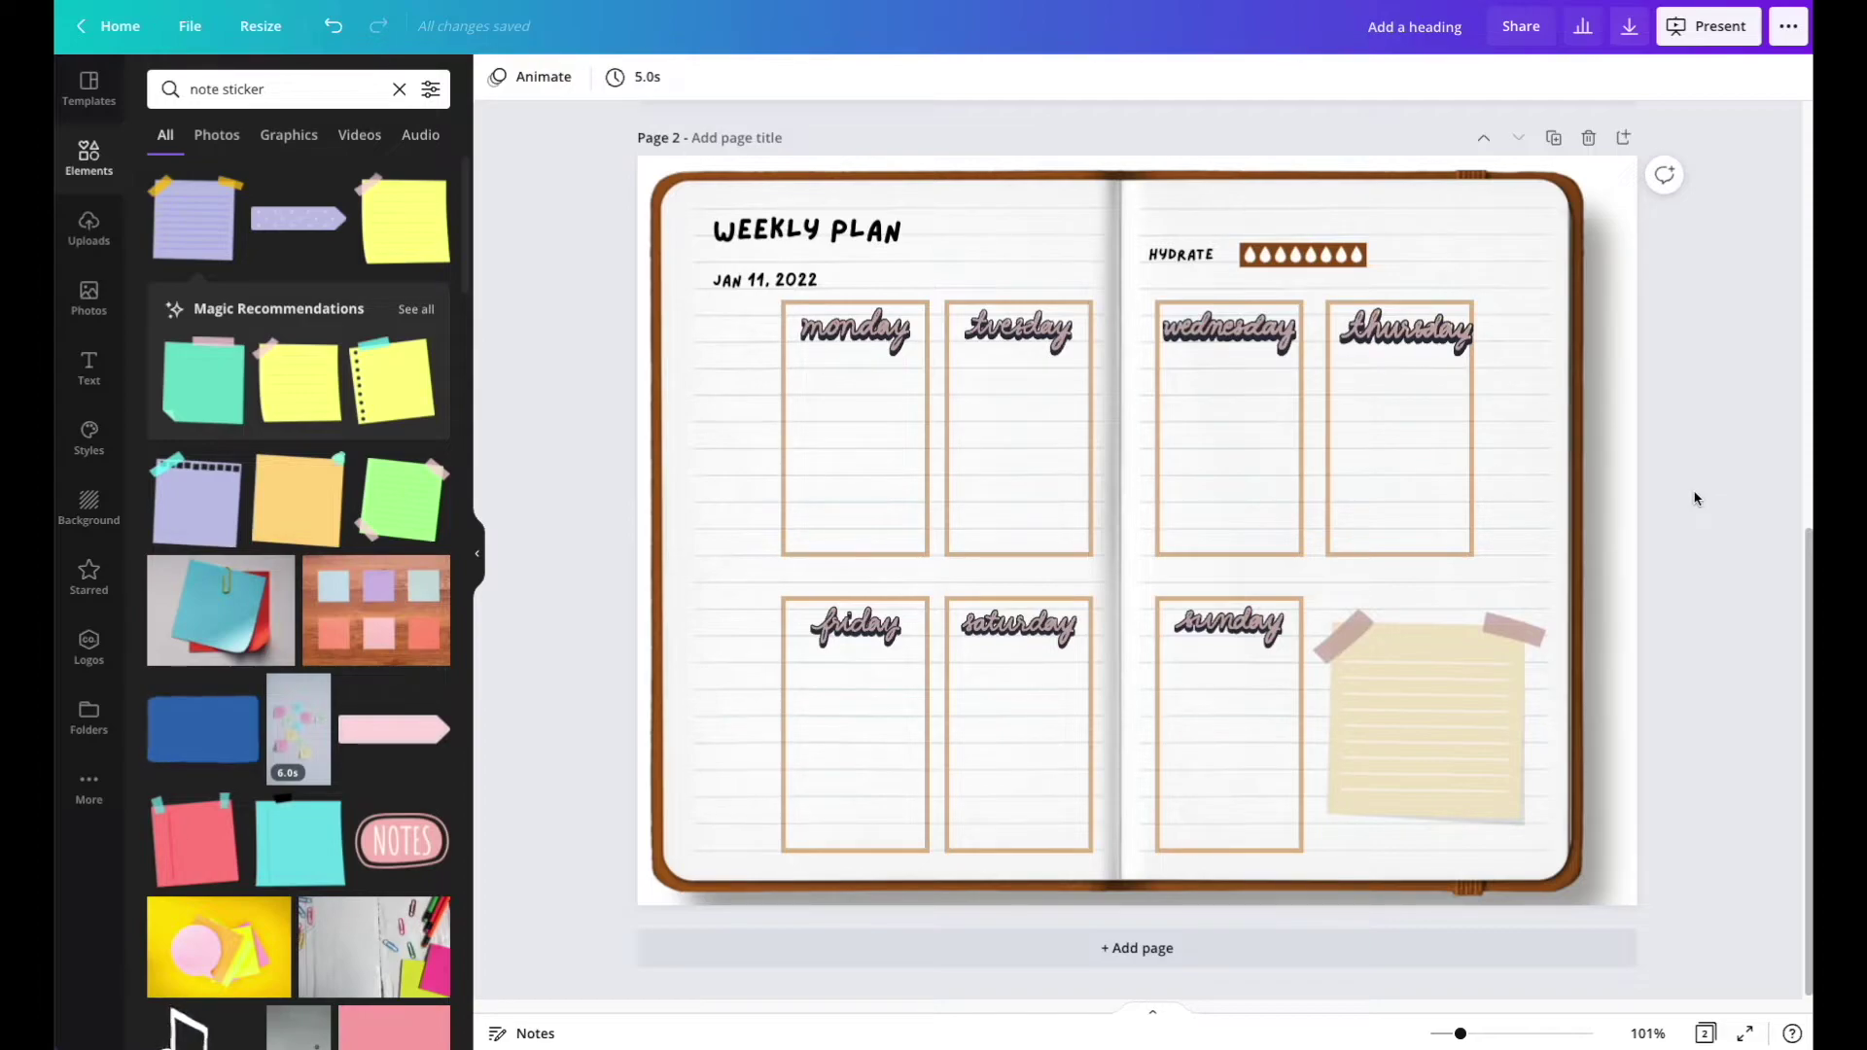
Duplicate the weekly plan page.
{"action": "scroll", "coordinate": [1659, 516], "scroll_direction": "up", "scroll_amount": 3}
{"action": "scroll", "coordinate": [1659, 175], "scroll_direction": "down", "scroll_amount": 3}
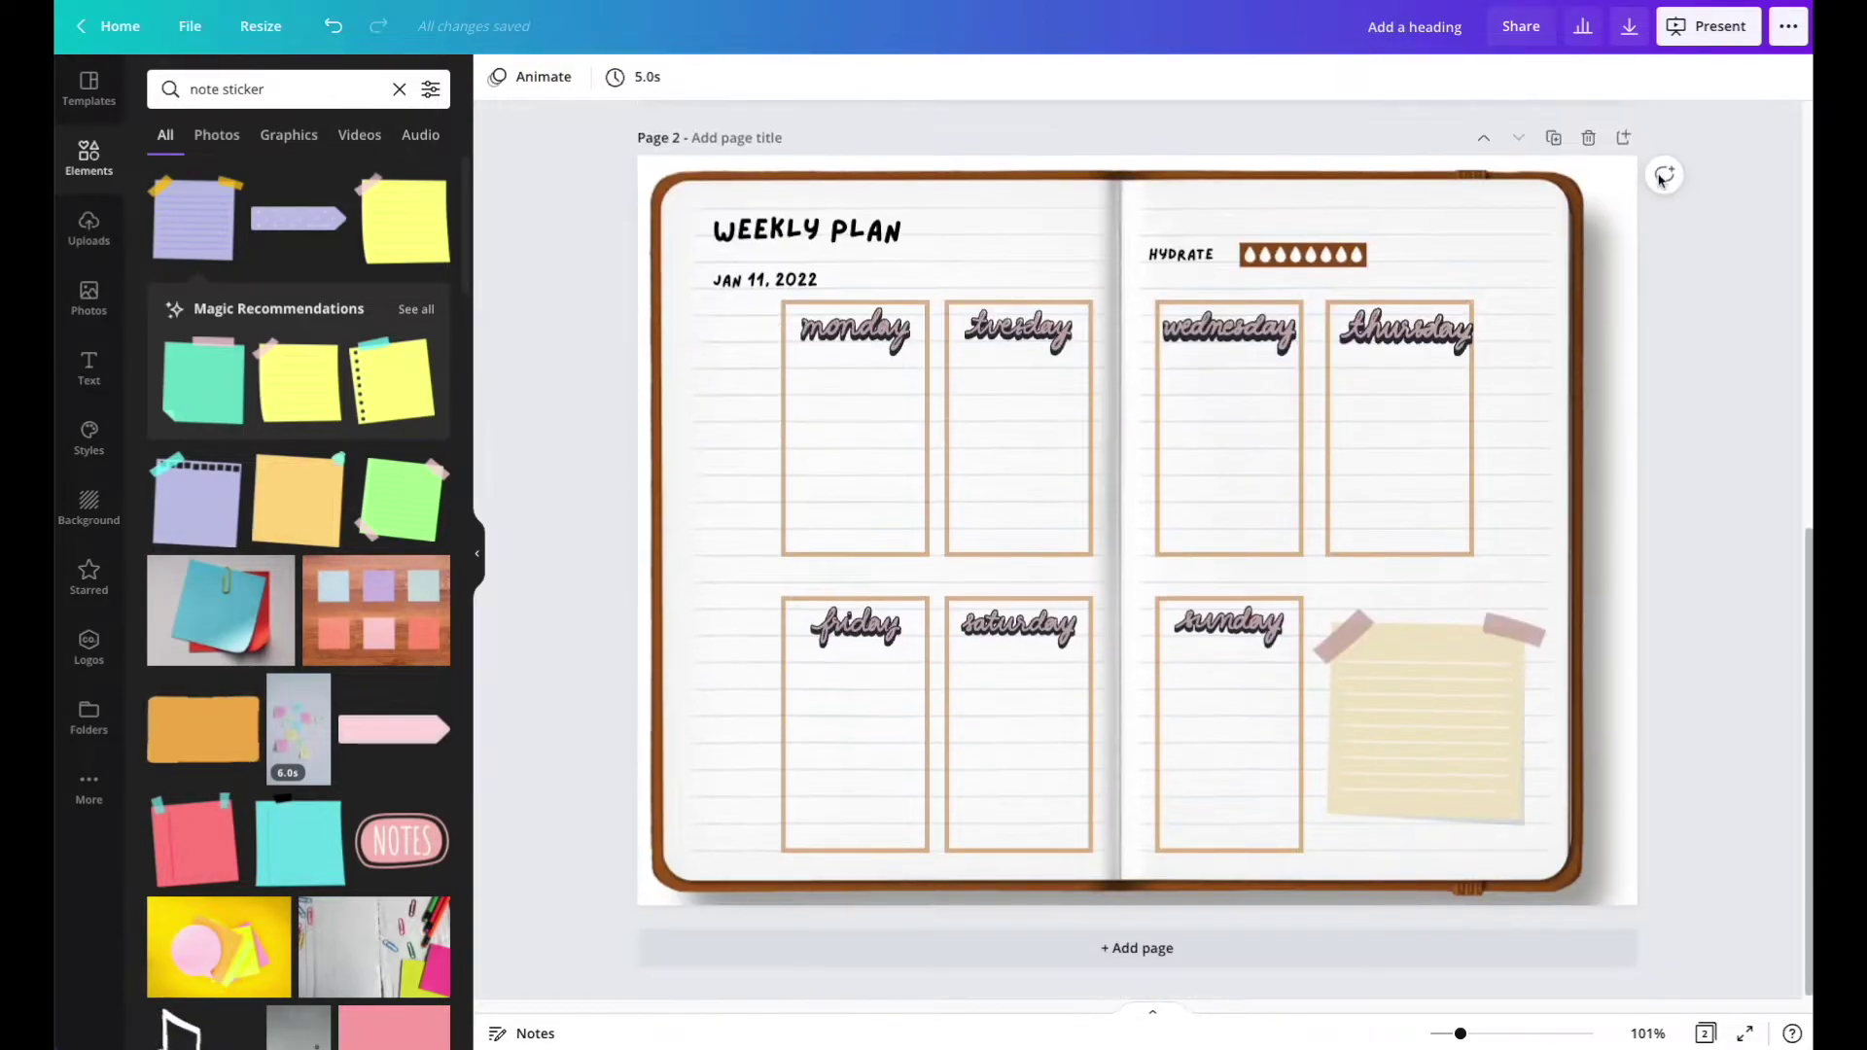
{"action": "left_click", "coordinate": [1553, 137]}
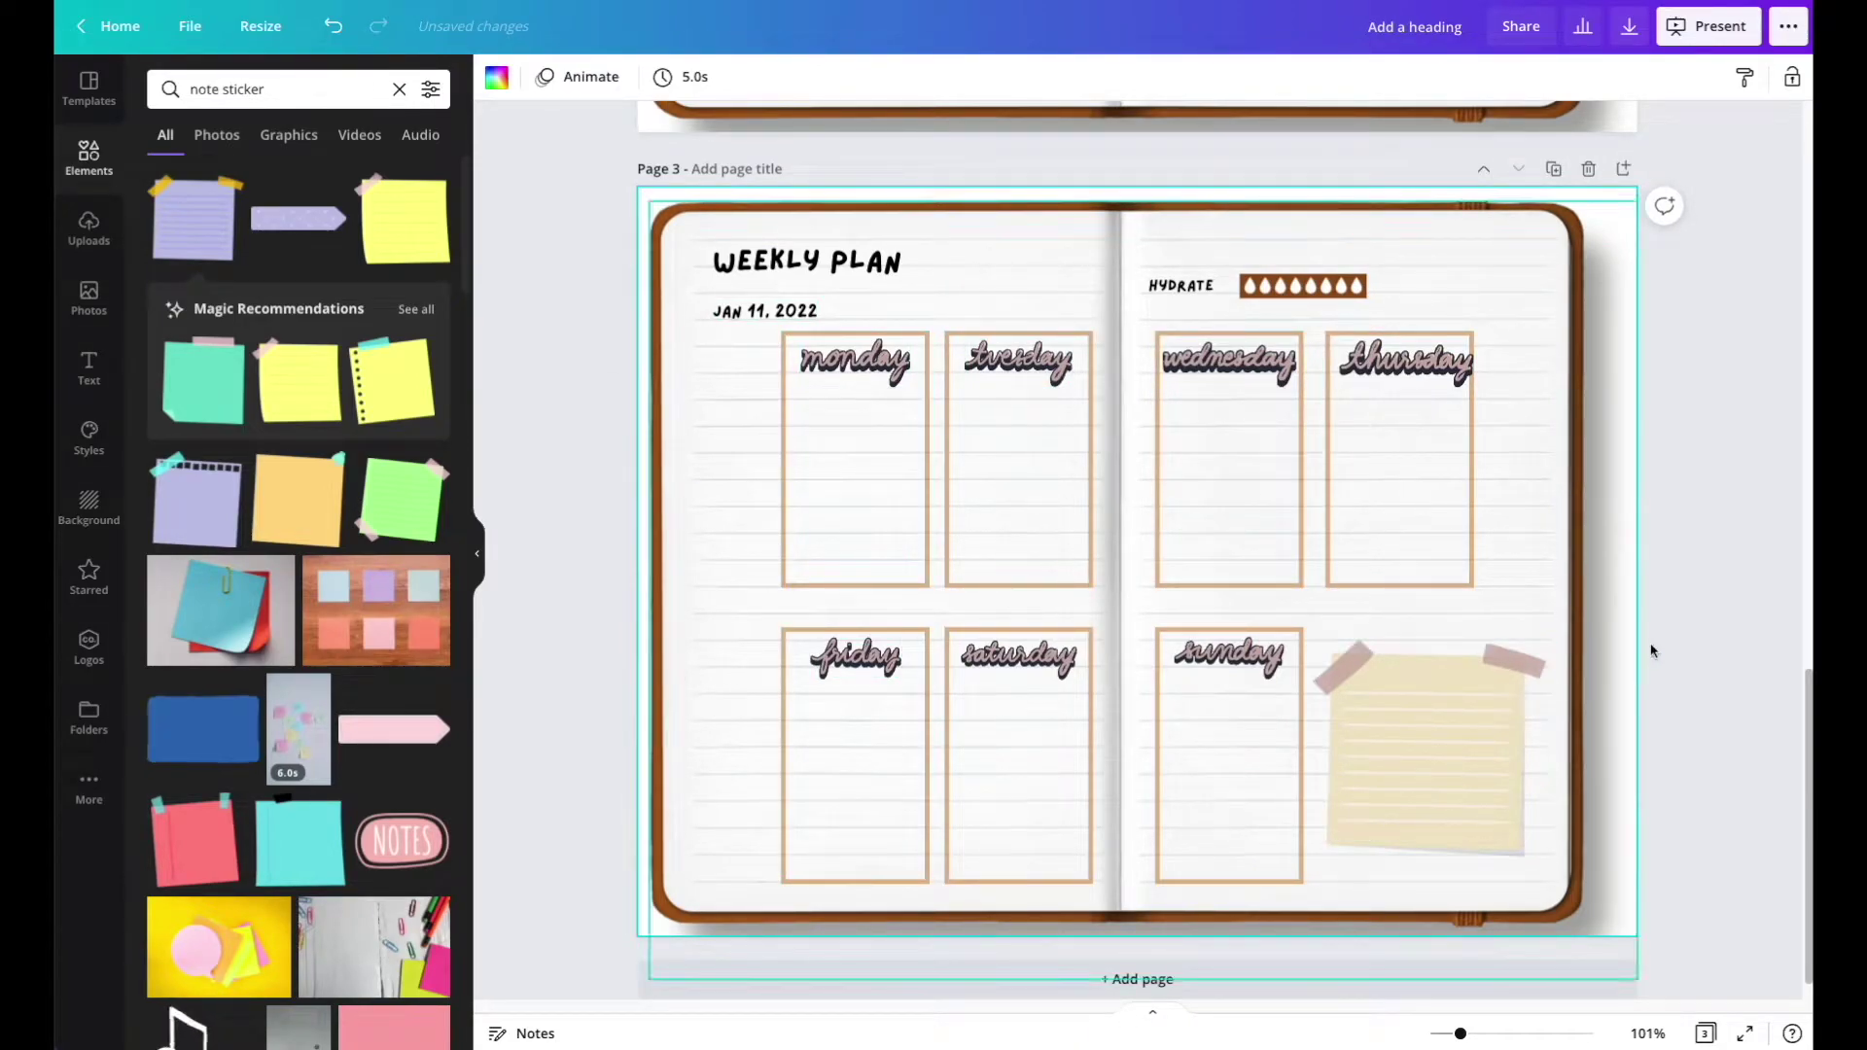
{"action": "scroll", "coordinate": [1650, 650], "scroll_direction": "up", "scroll_amount": 5}
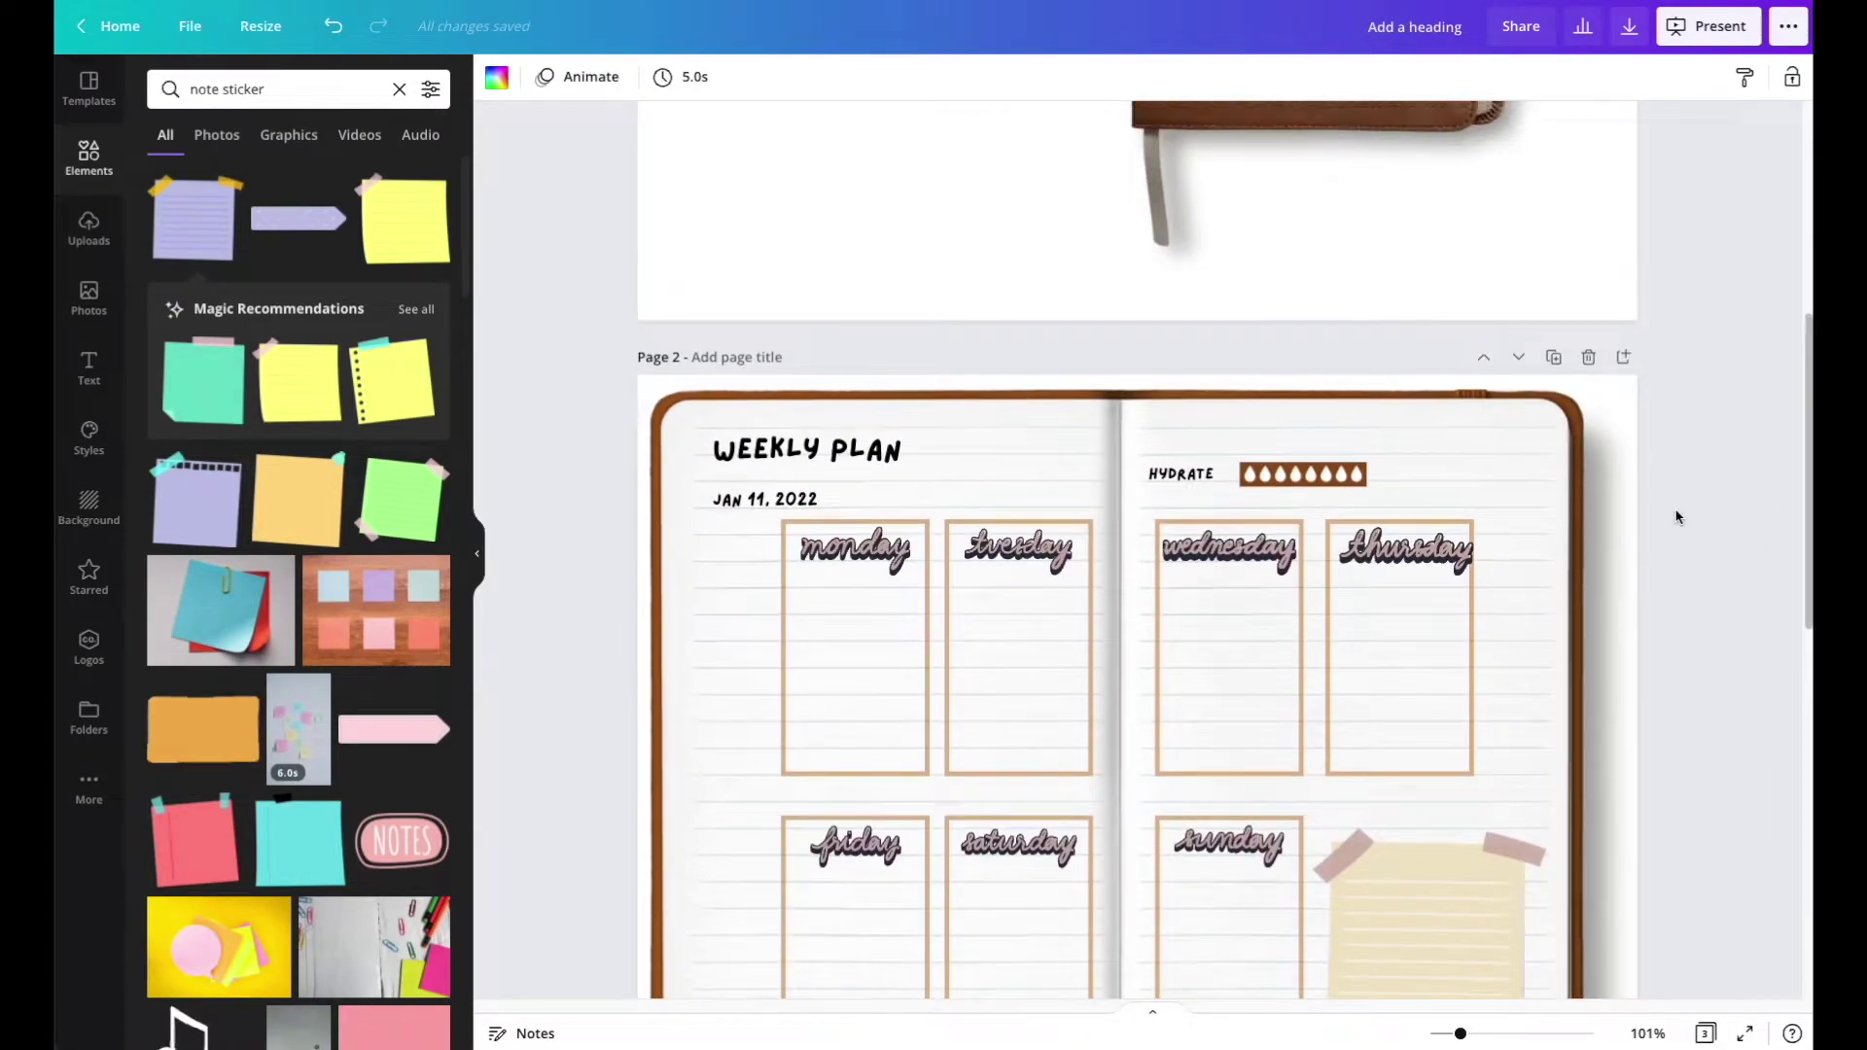
{"action": "scroll", "coordinate": [1678, 514], "scroll_direction": "up", "scroll_amount": 5}
{"action": "scroll", "coordinate": [1679, 514], "scroll_direction": "down", "scroll_amount": 10}
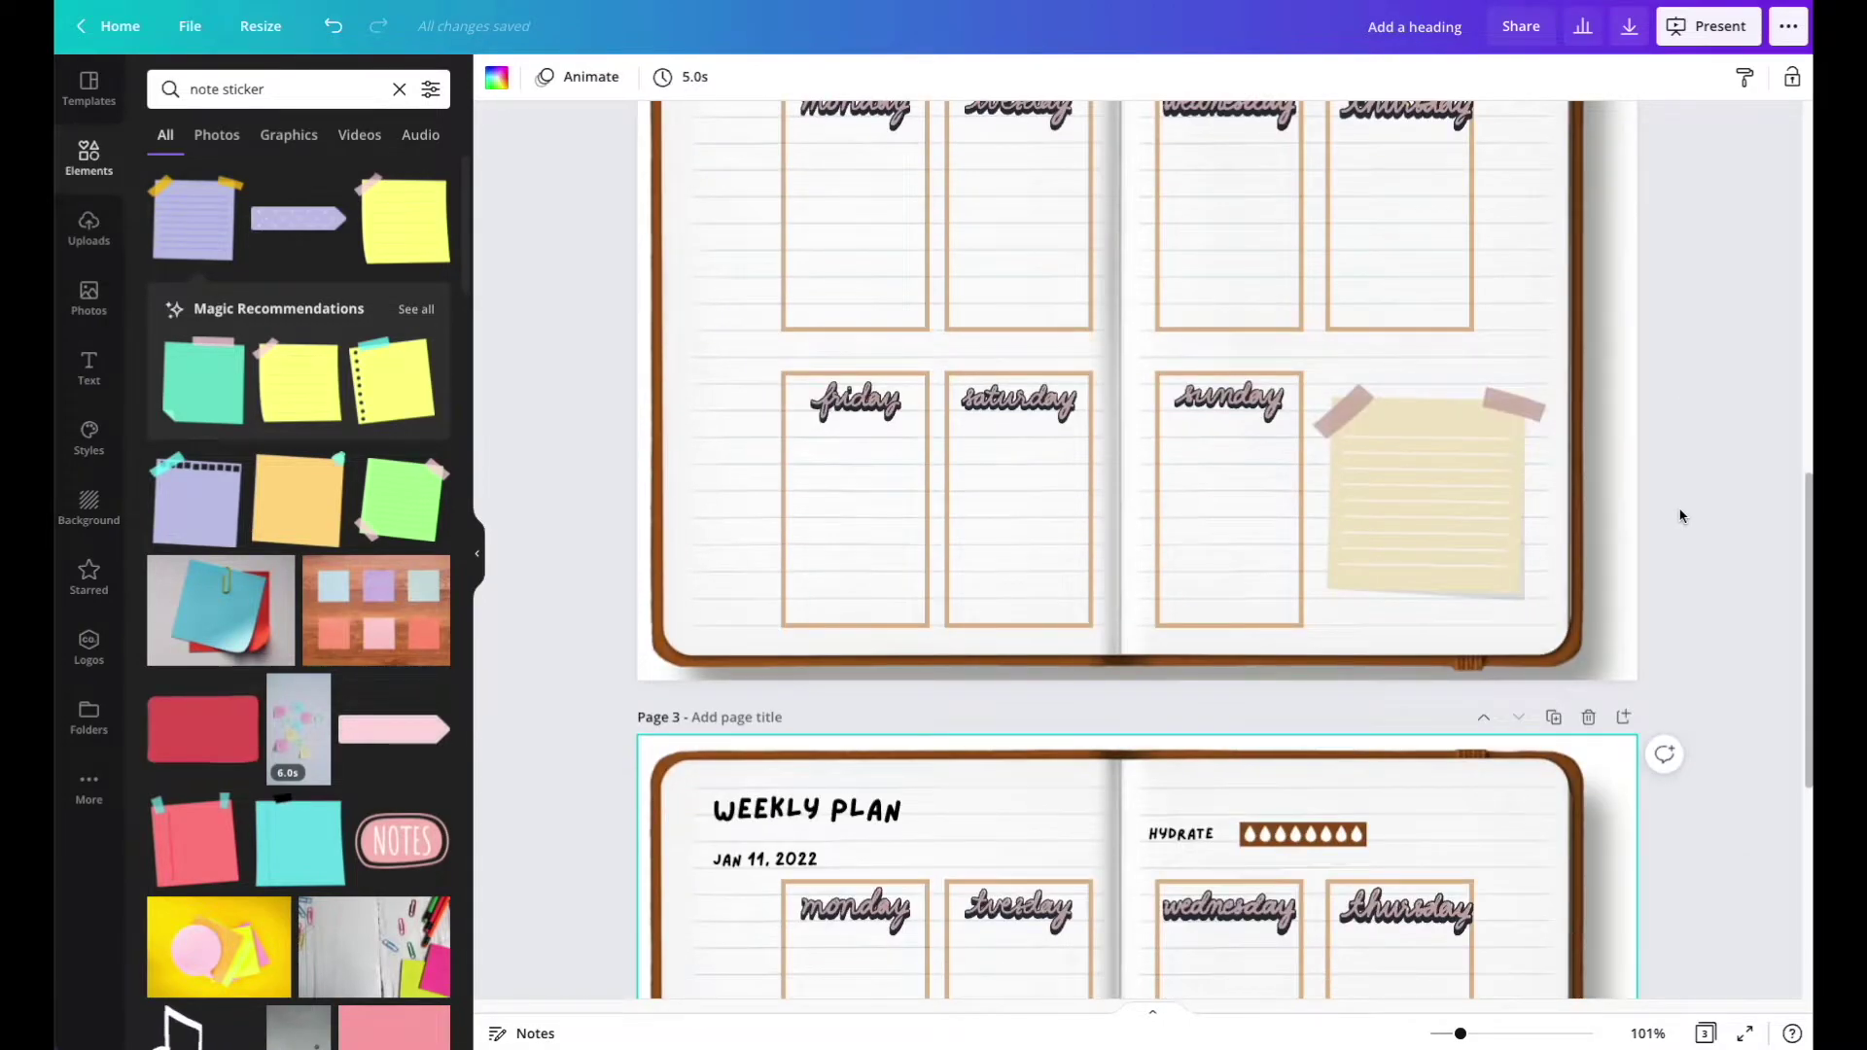
{"action": "scroll", "coordinate": [1680, 516], "scroll_direction": "down", "scroll_amount": 5}
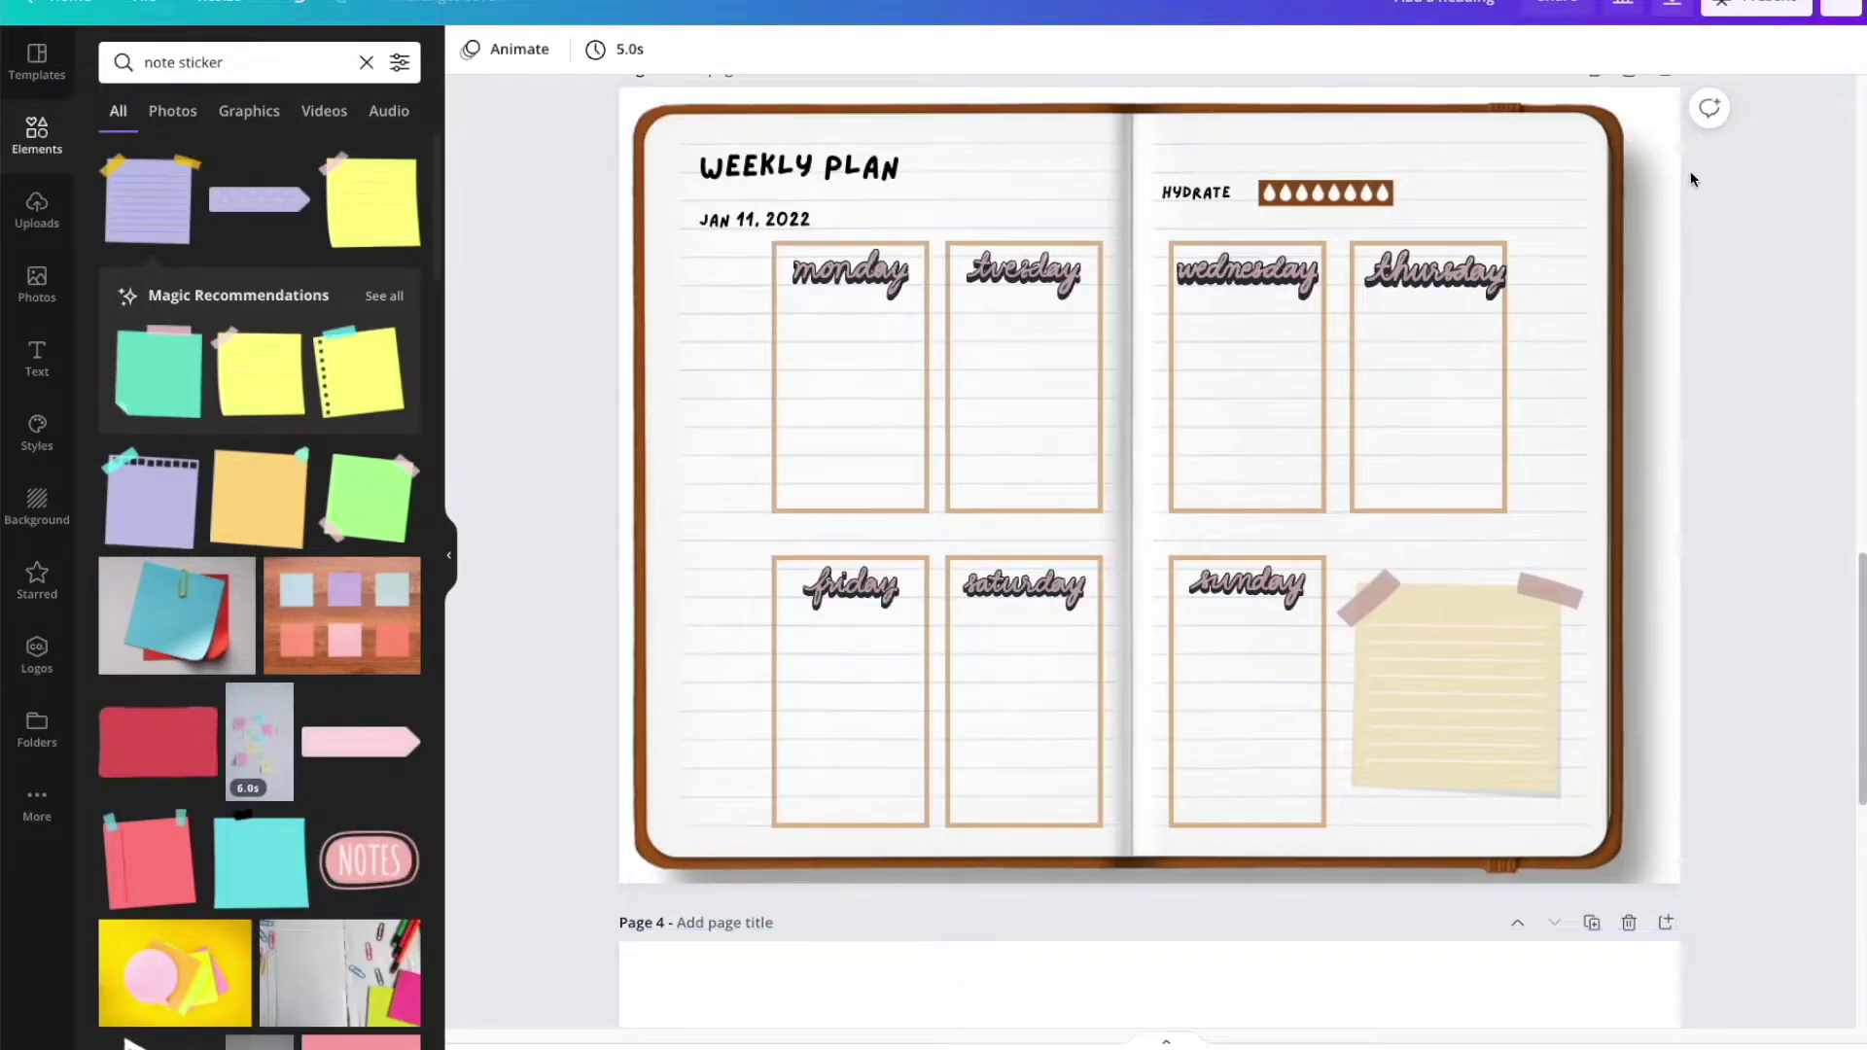
Duplicate the weekly plan page again and delete all planner elements from page 4, keeping only the open notebook.
{"action": "scroll", "coordinate": [1669, 151], "scroll_direction": "up", "scroll_amount": 1}
{"action": "left_click", "coordinate": [1592, 107]}
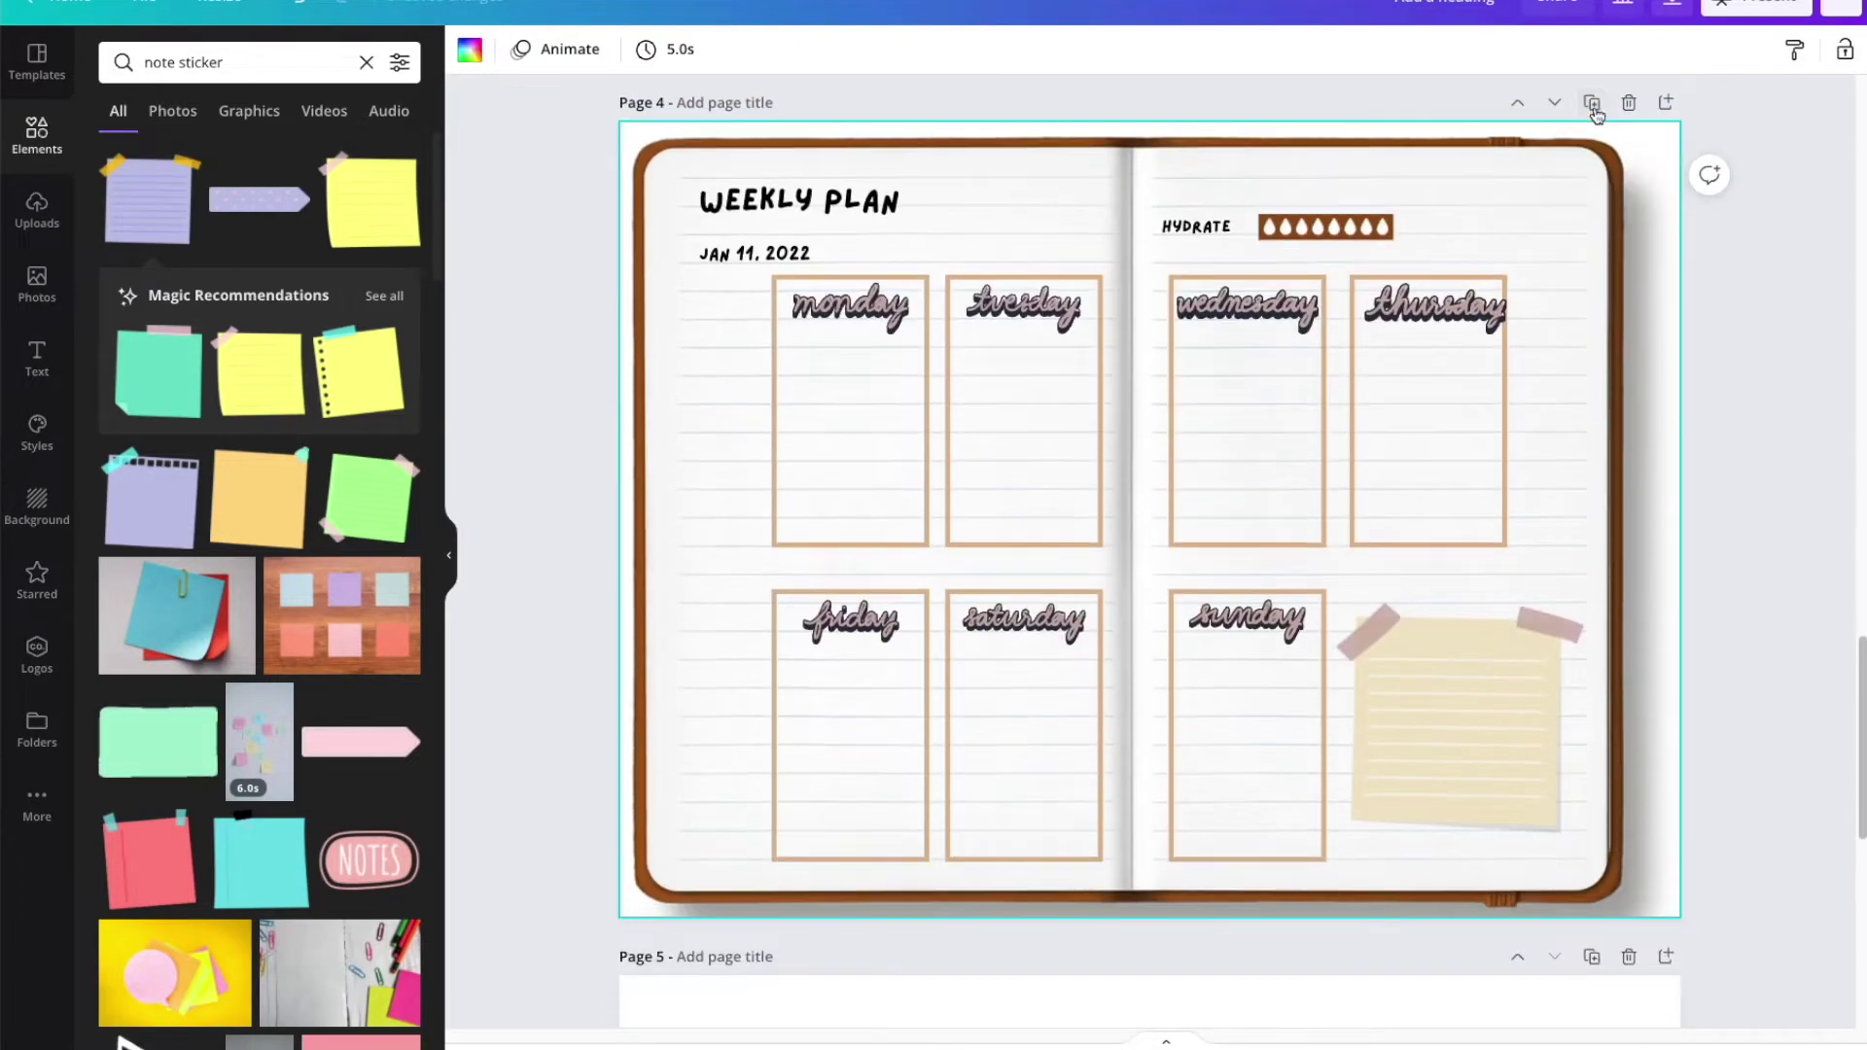
{"action": "left_click_drag", "start_coordinate": [569, 167], "coordinate": [1598, 873]}
{"action": "key", "text": "Delete"}
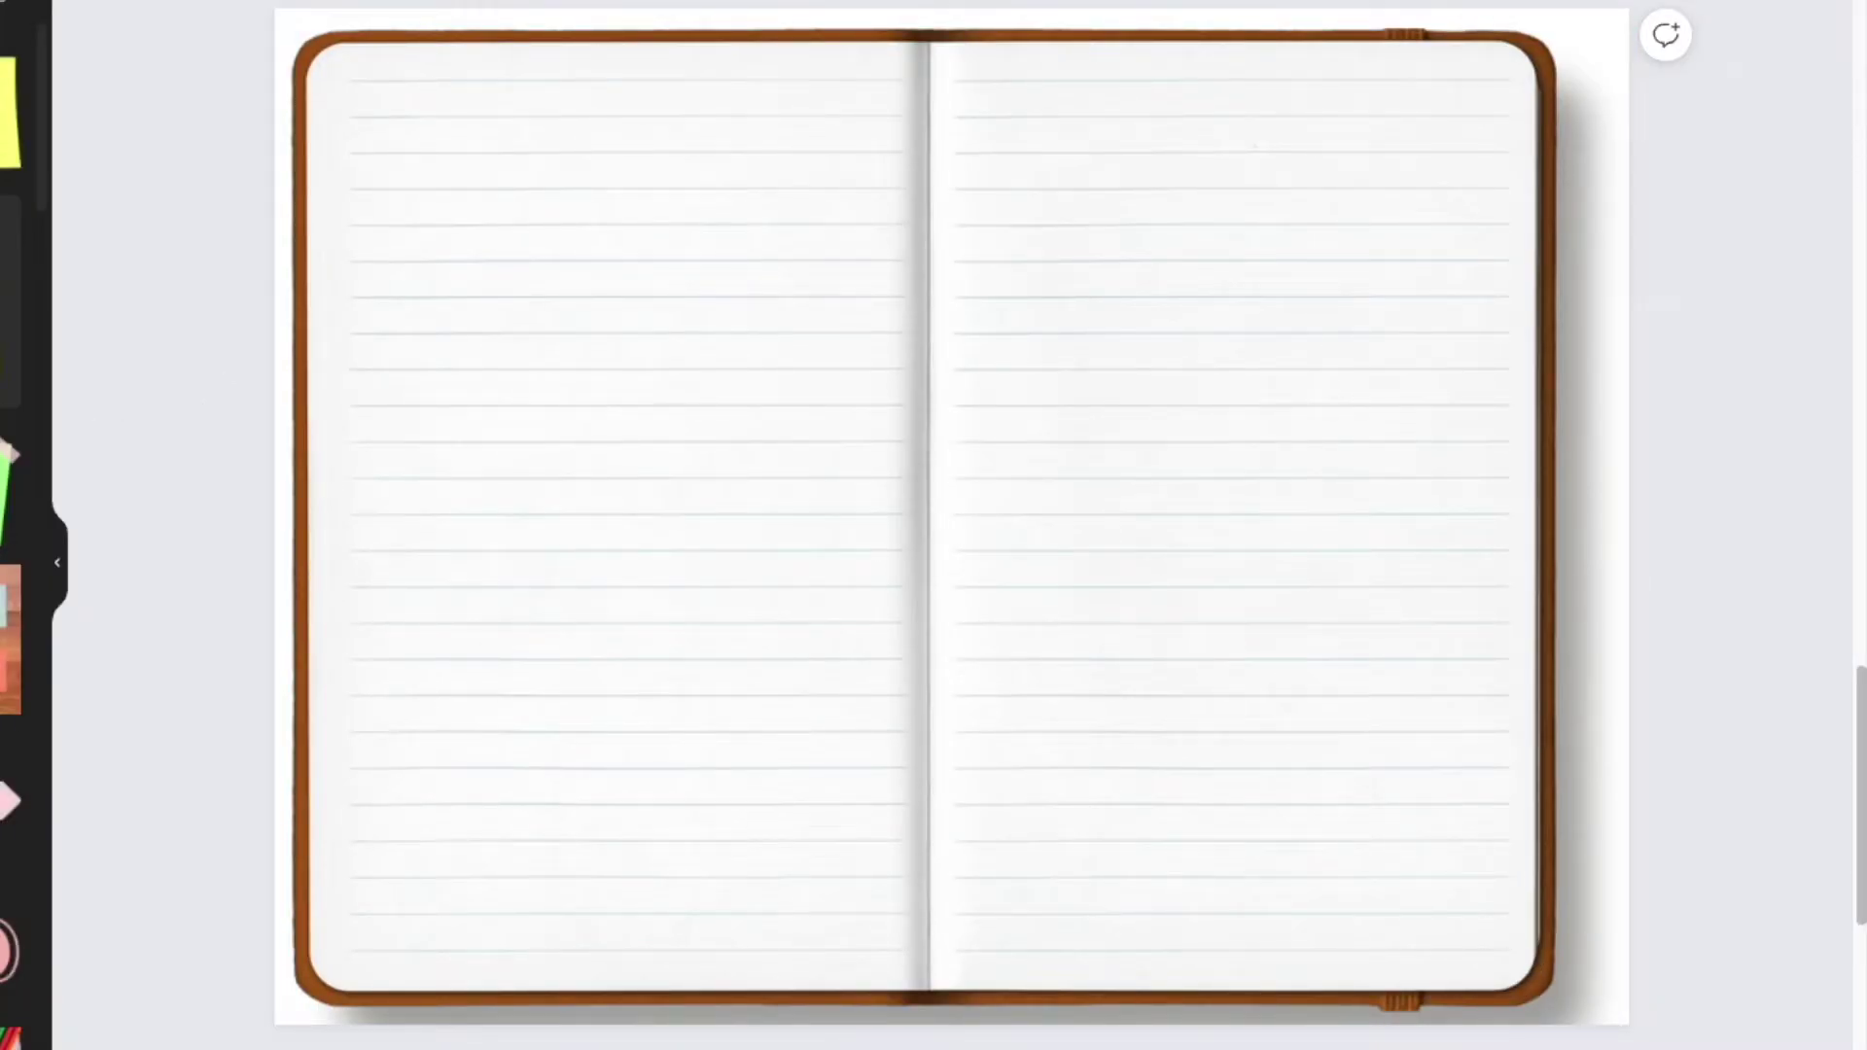
Add the DAILY planner sheet to page 4 and position it on the notebook's left page.
{"action": "scroll", "coordinate": [12, 452], "scroll_direction": "down", "scroll_amount": 5}
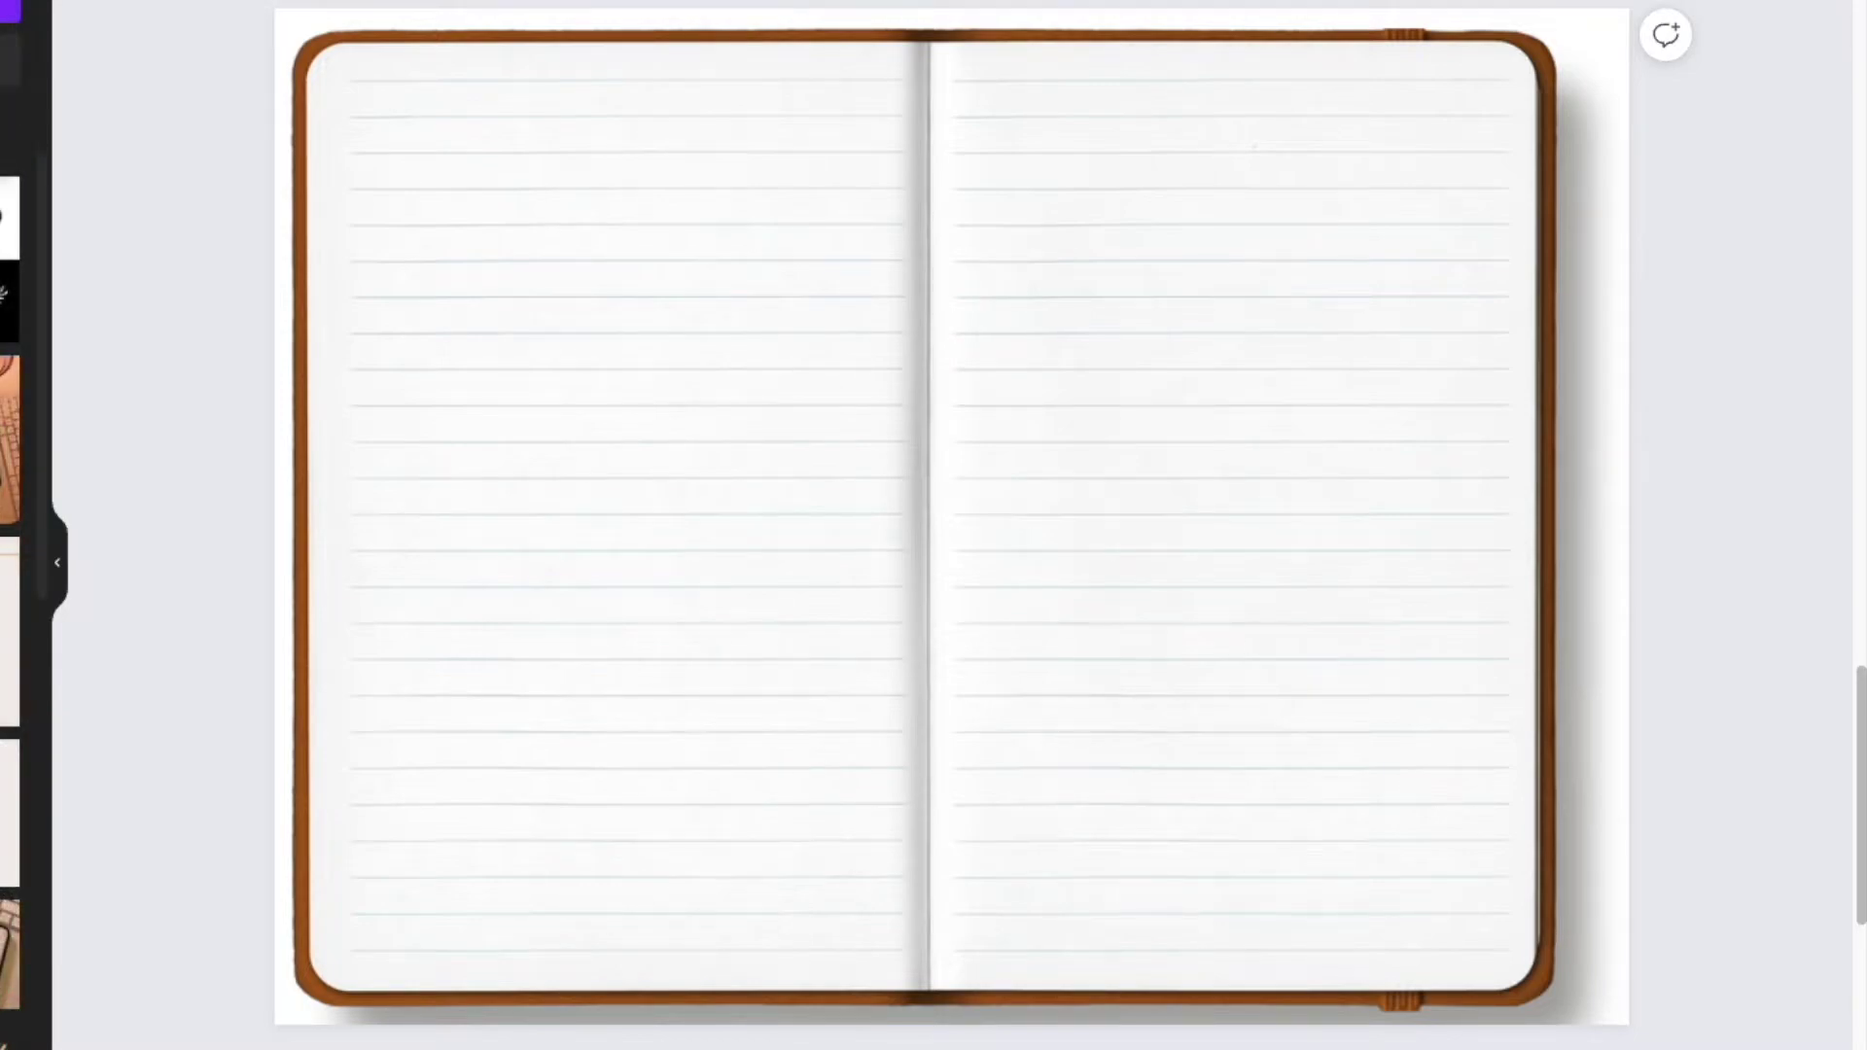
{"action": "scroll", "coordinate": [12, 651], "scroll_direction": "down", "scroll_amount": 5}
{"action": "left_click", "coordinate": [14, 665]}
{"action": "left_click_drag", "start_coordinate": [926, 575], "coordinate": [595, 538]}
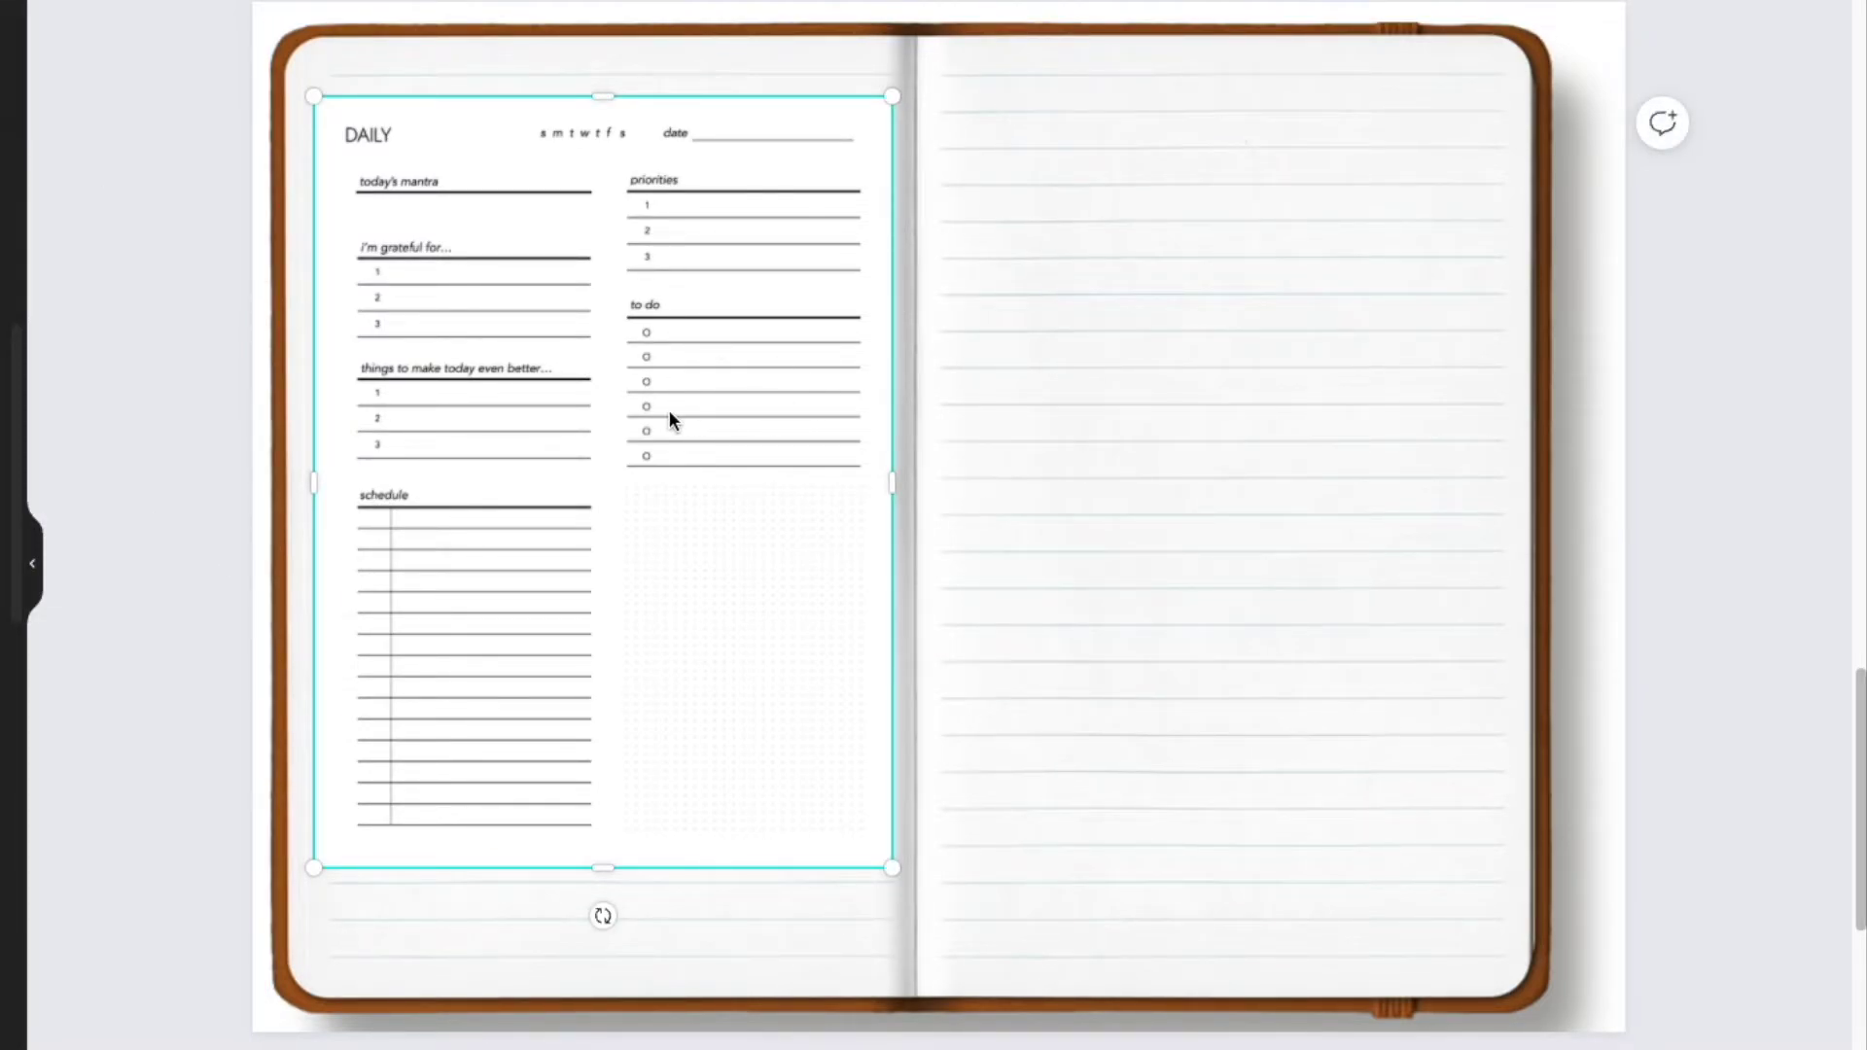
{"action": "left_click_drag", "start_coordinate": [708, 623], "coordinate": [714, 682]}
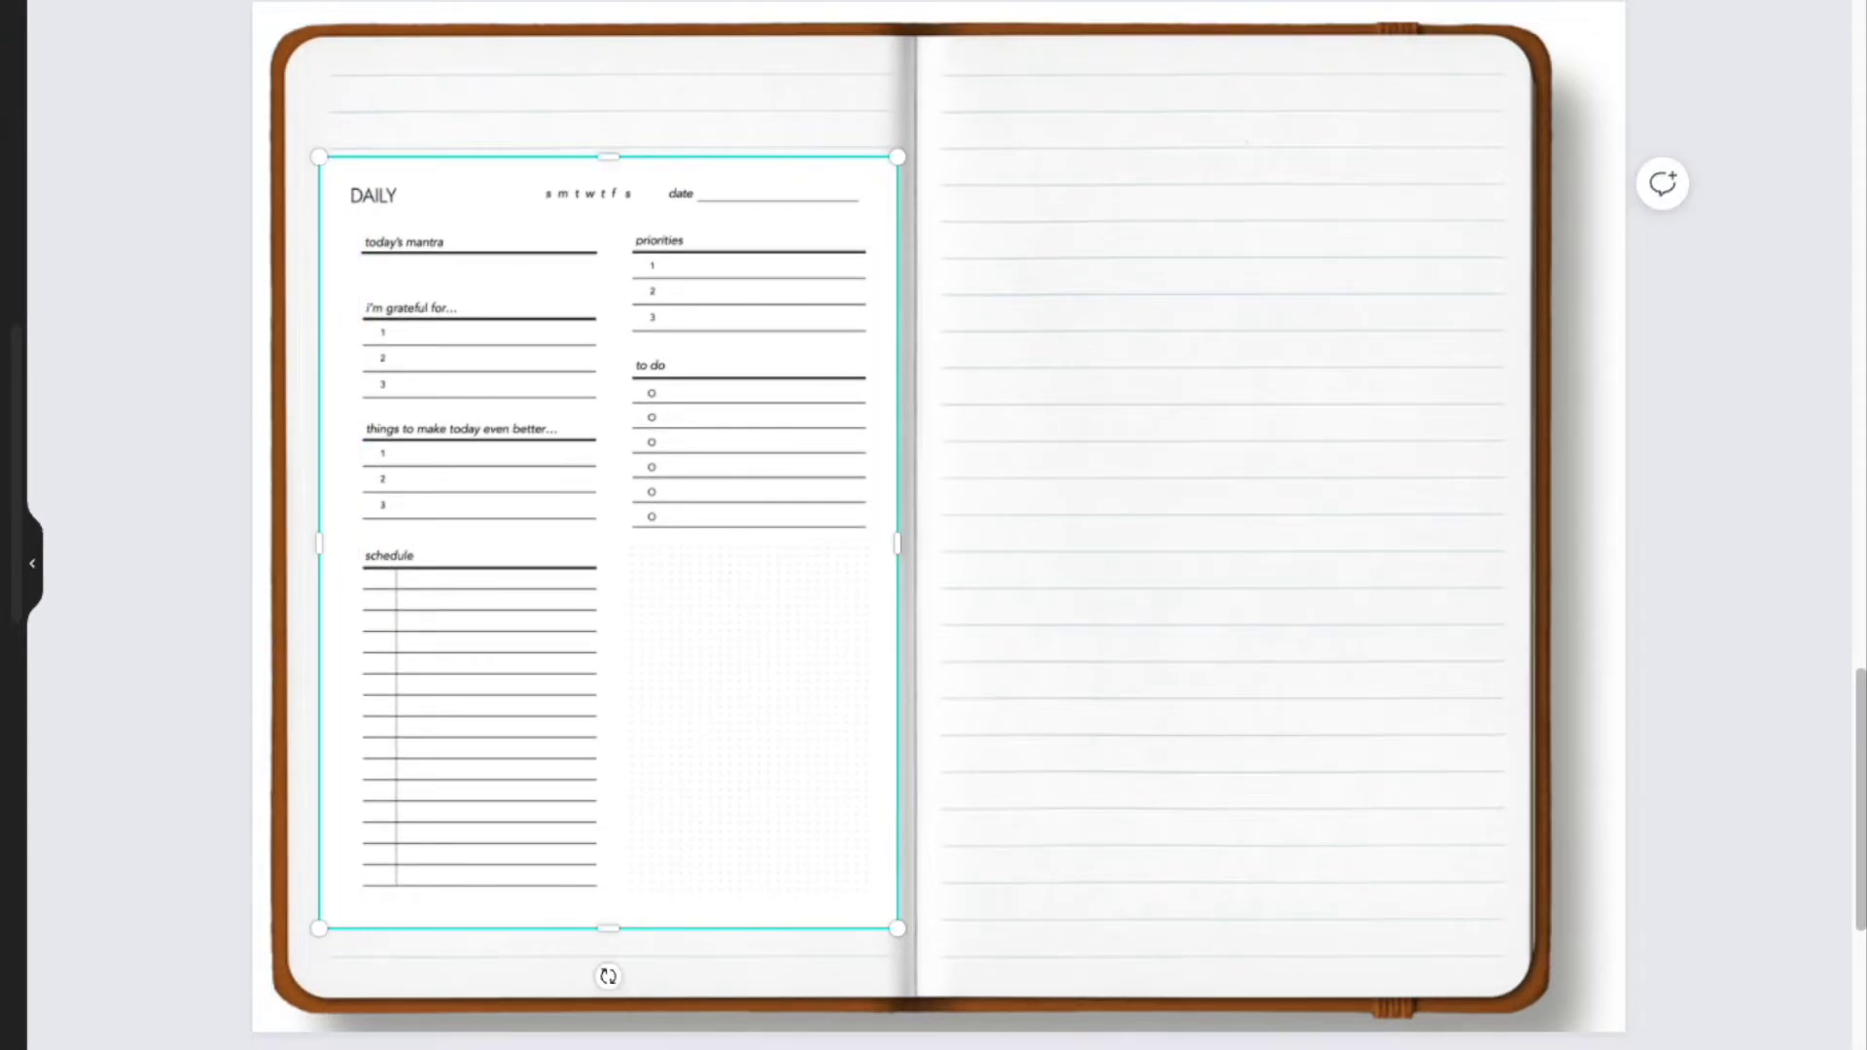
Lock the DAILY planner sheet in place and try moving it to test the lock.
{"action": "key", "text": "alt+shift+l"}
{"action": "left_click_drag", "start_coordinate": [514, 499], "coordinate": [762, 366]}
{"action": "left_click", "coordinate": [761, 368]}
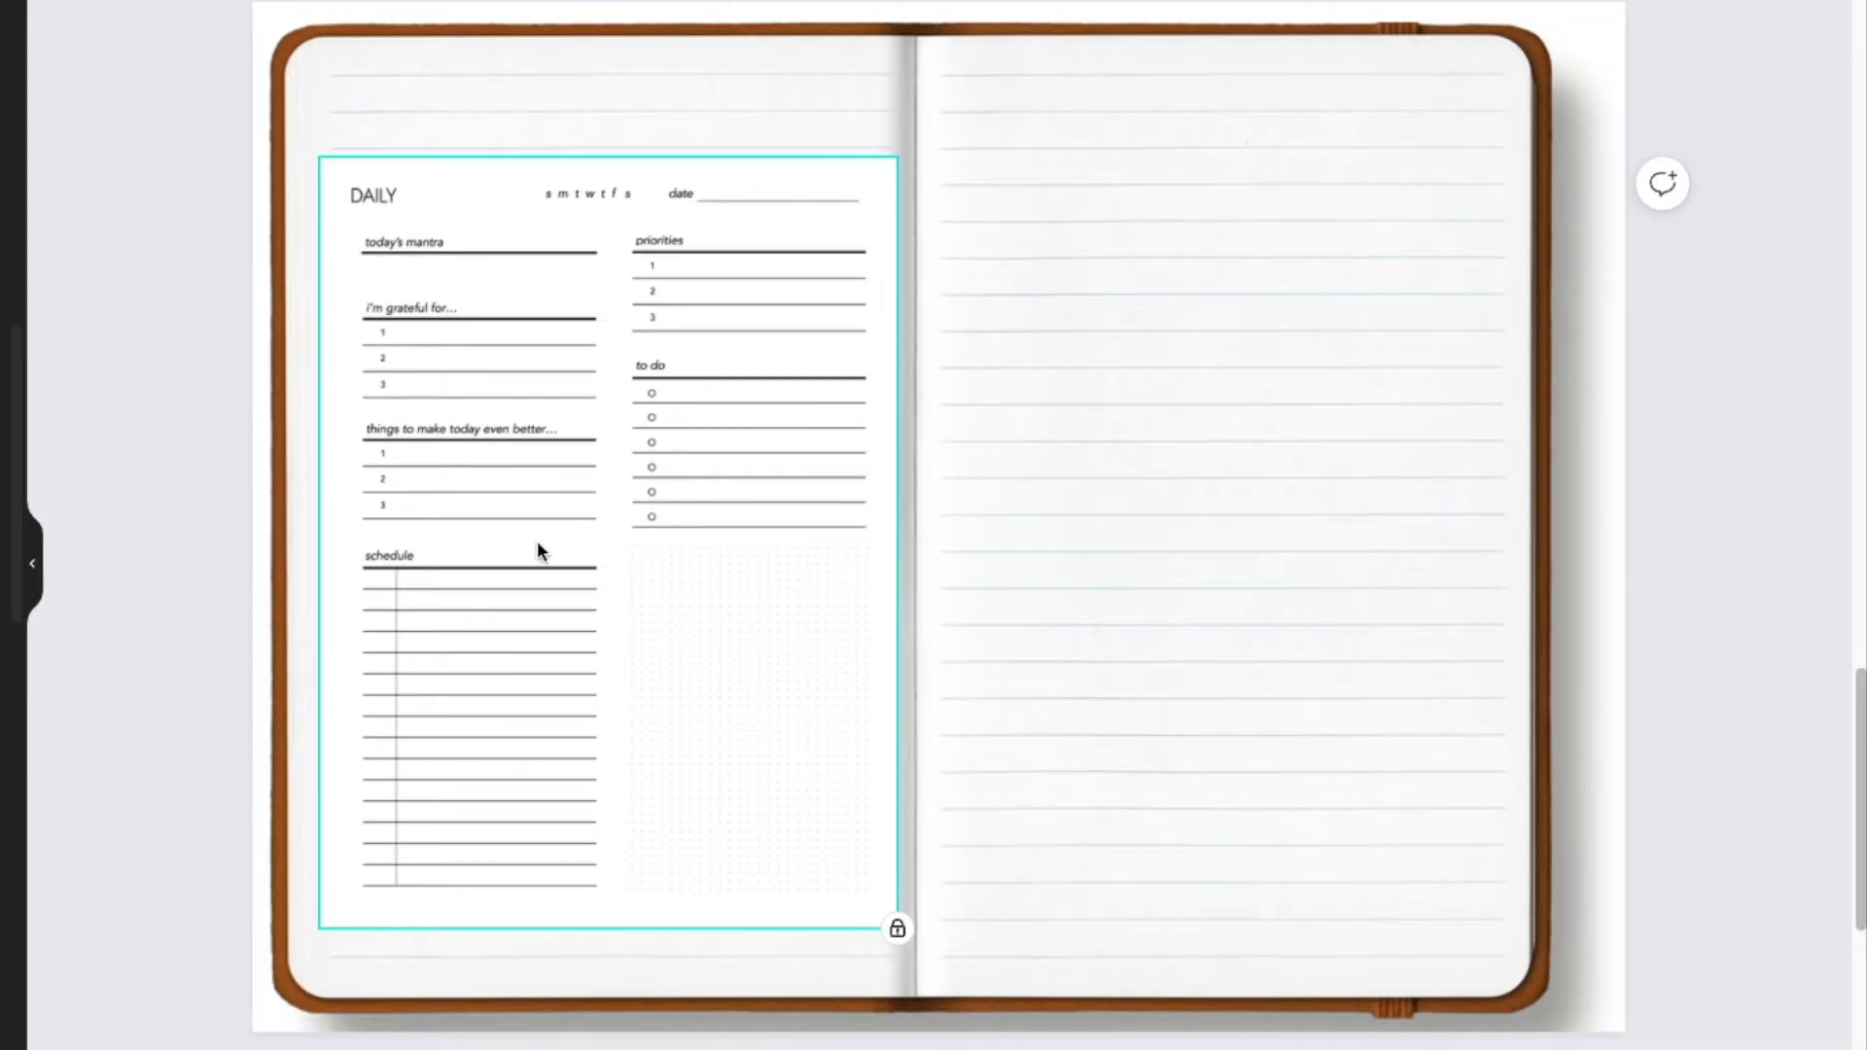
{"action": "left_click", "coordinate": [191, 488]}
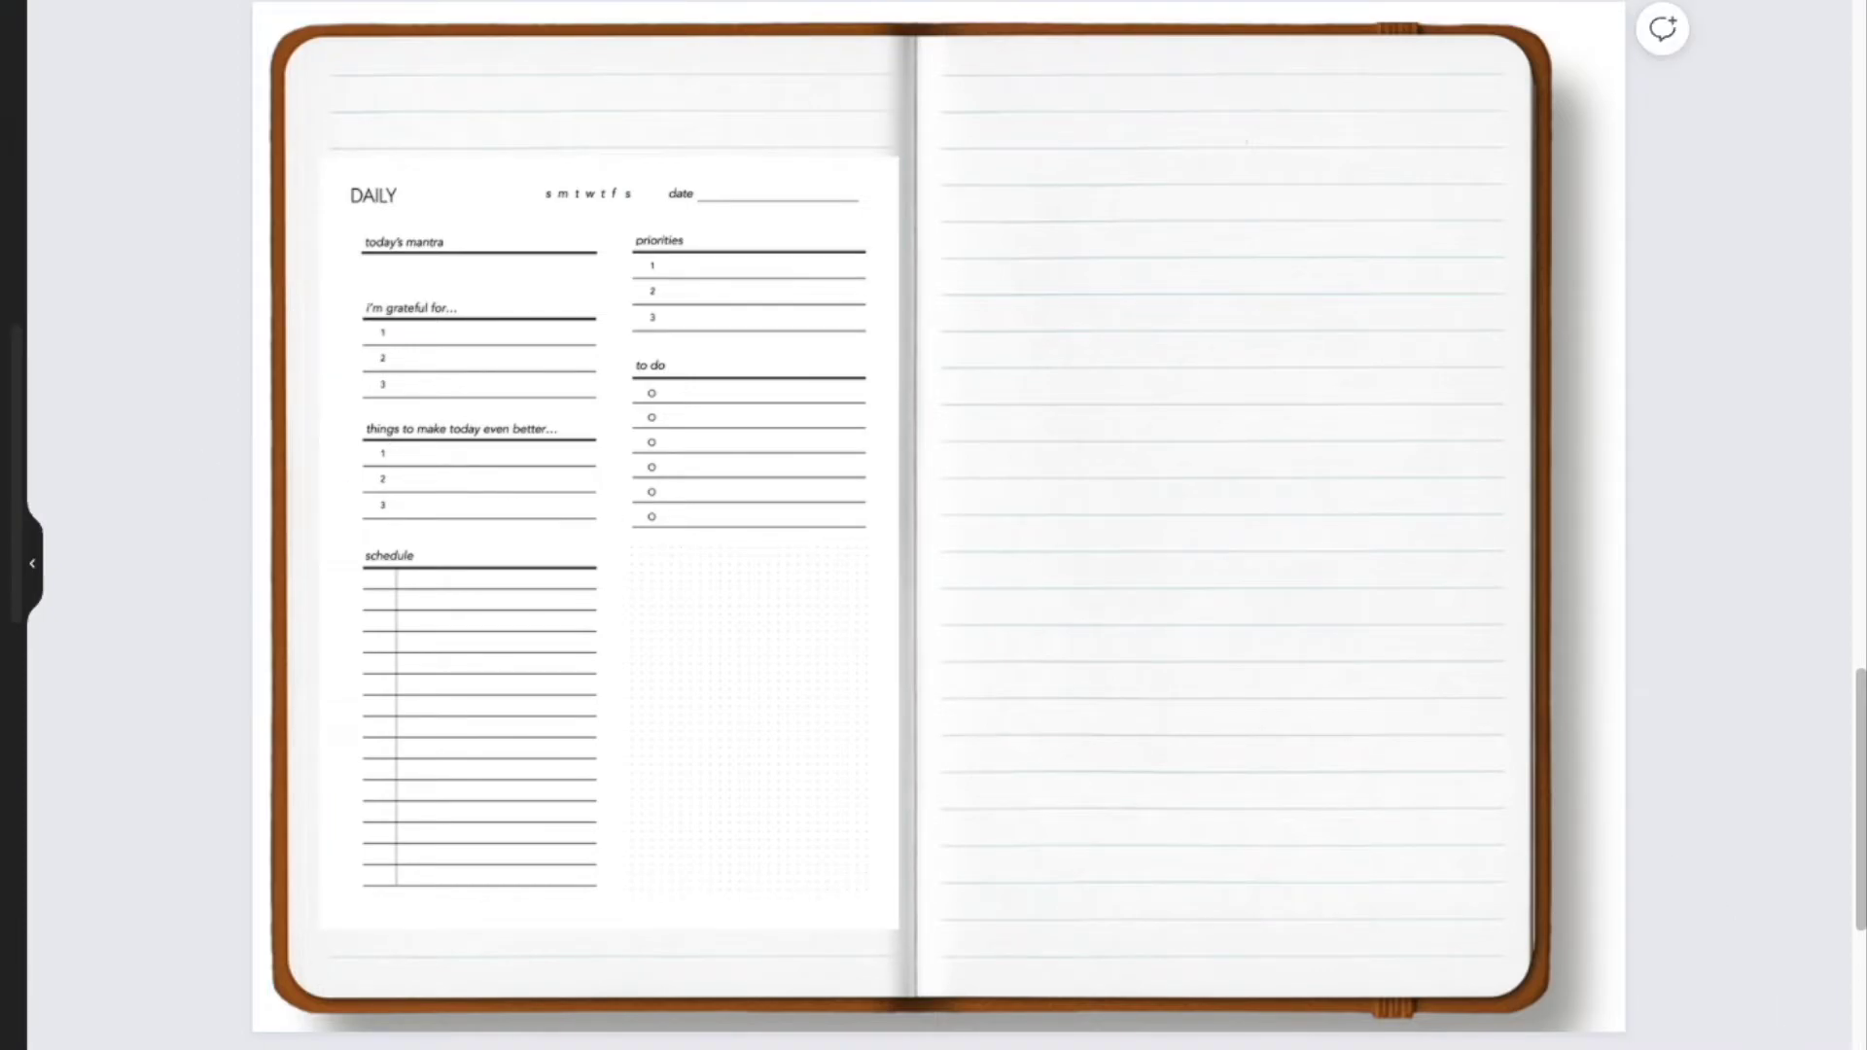
Add a heading reading PRODUCTIVITY, reduce it to size 10.4 and place it under today's mantra.
{"action": "scroll", "coordinate": [933, 525], "scroll_direction": "up", "scroll_amount": 5}
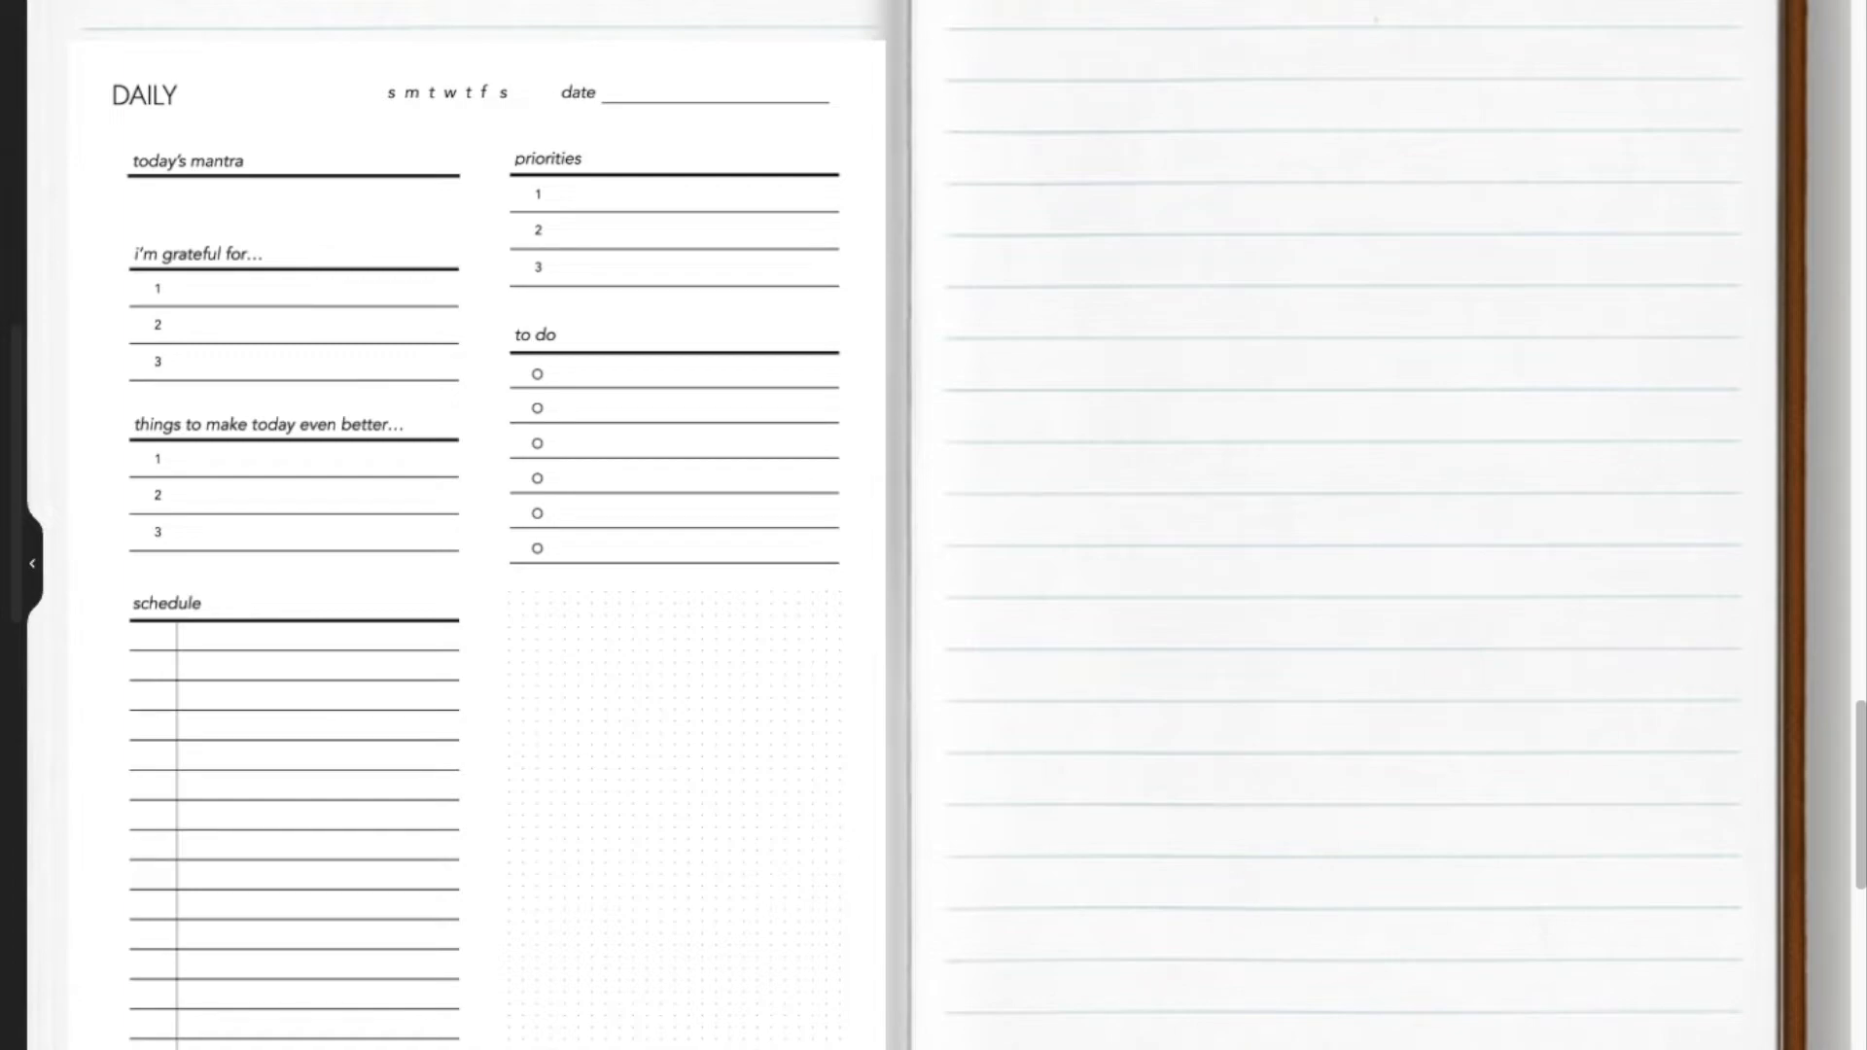
{"action": "scroll", "coordinate": [798, 708], "scroll_direction": "left", "scroll_amount": 2}
{"action": "scroll", "coordinate": [798, 708], "scroll_direction": "up", "scroll_amount": 3}
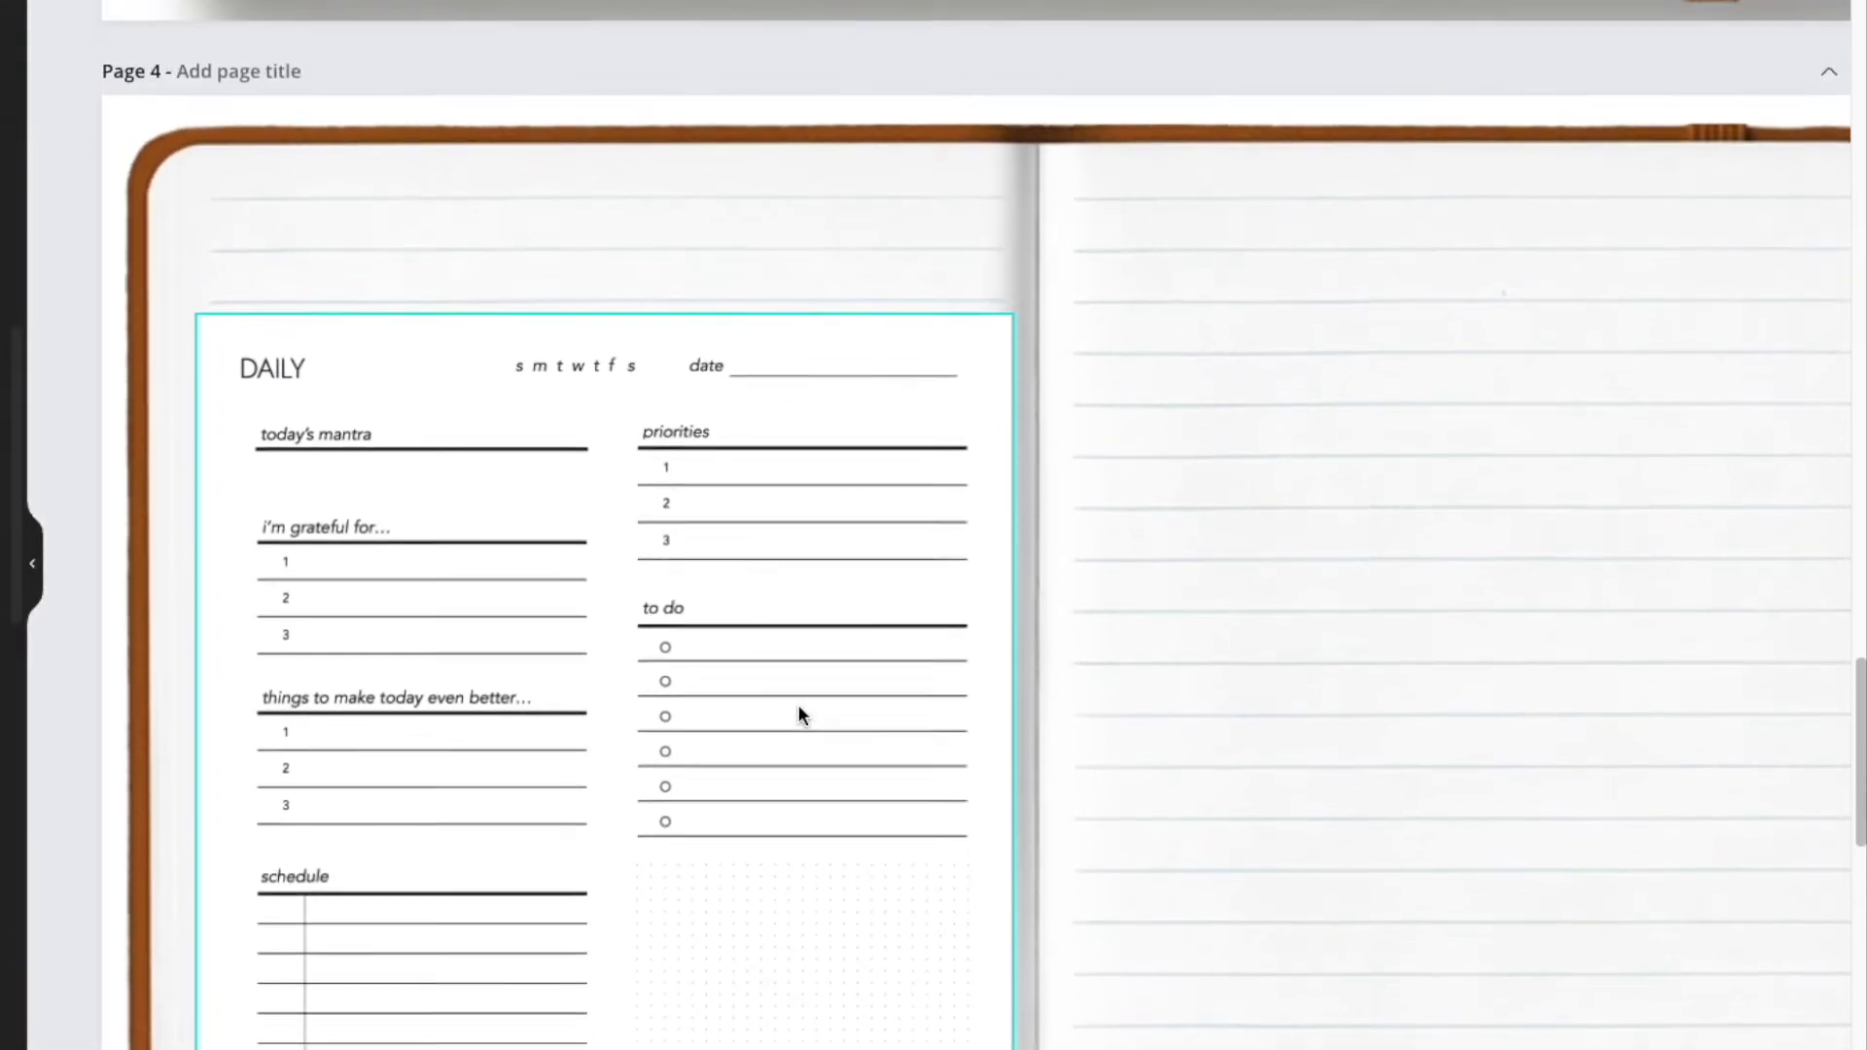
{"action": "scroll", "coordinate": [798, 704], "scroll_direction": "down", "scroll_amount": 5}
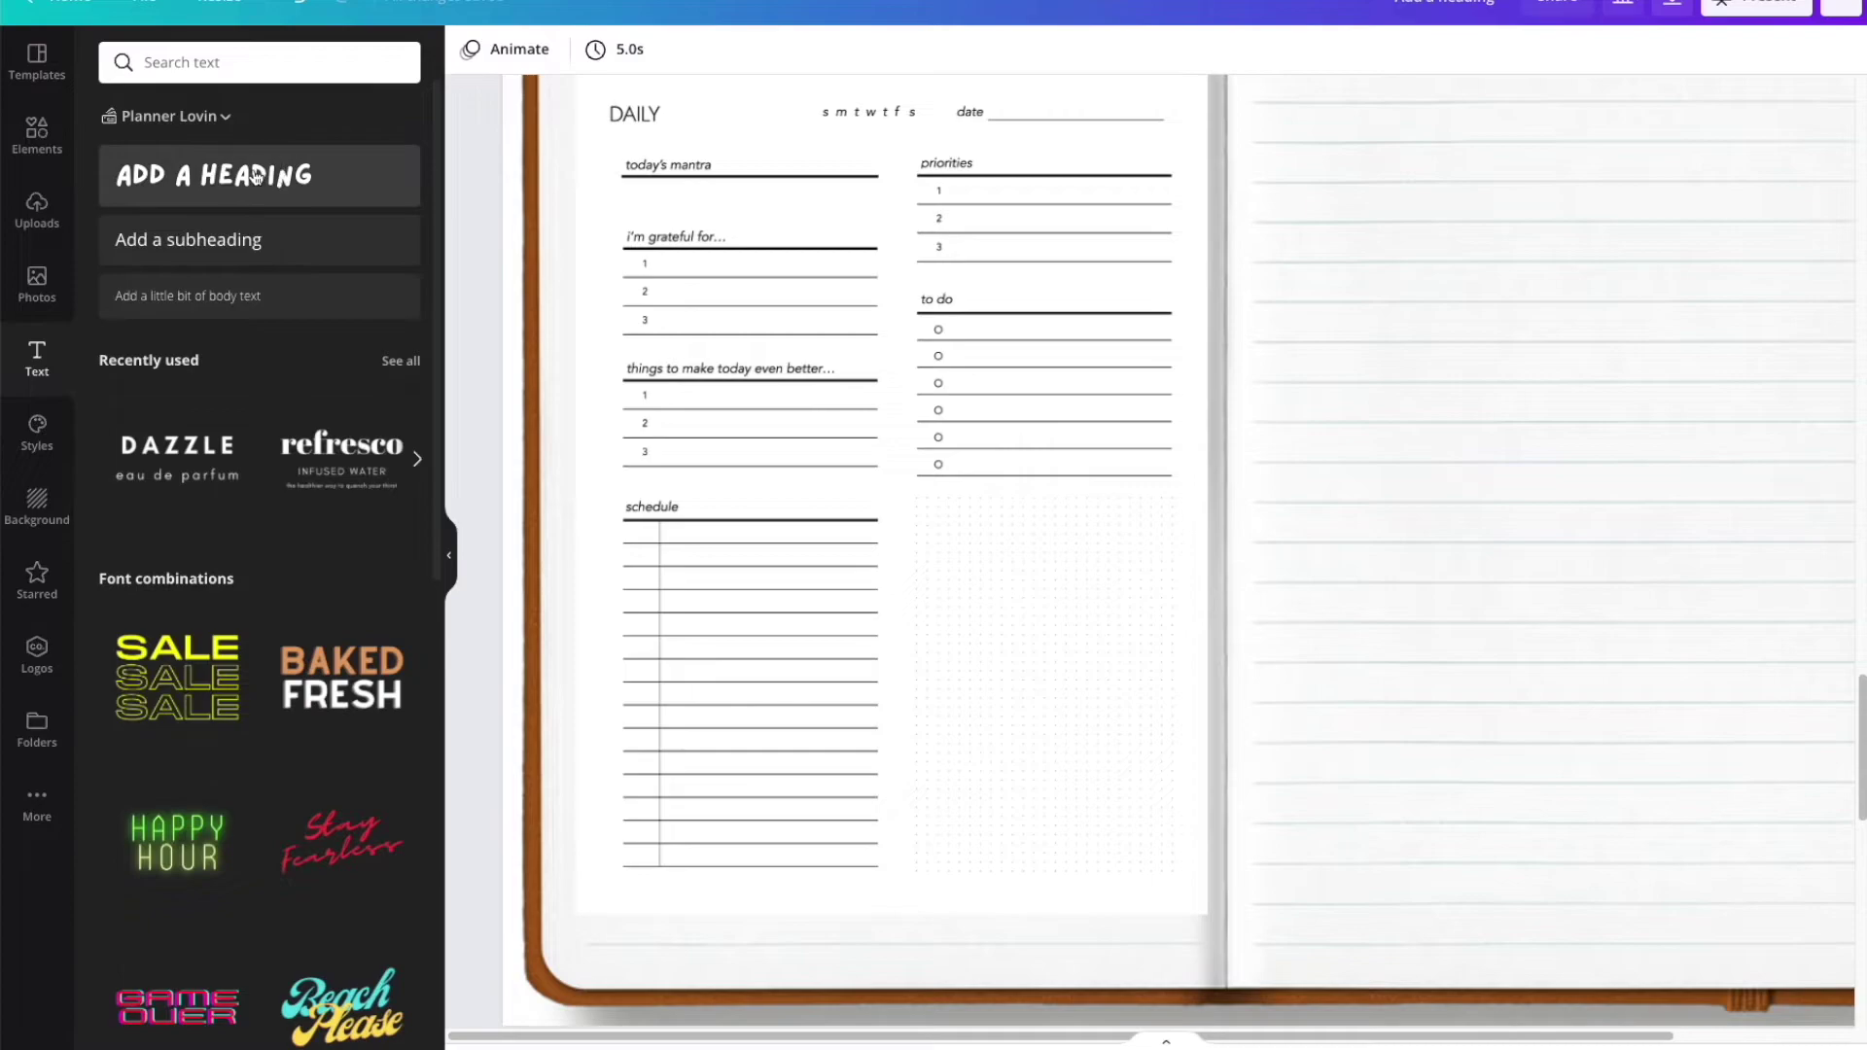
{"action": "left_click", "coordinate": [257, 175]}
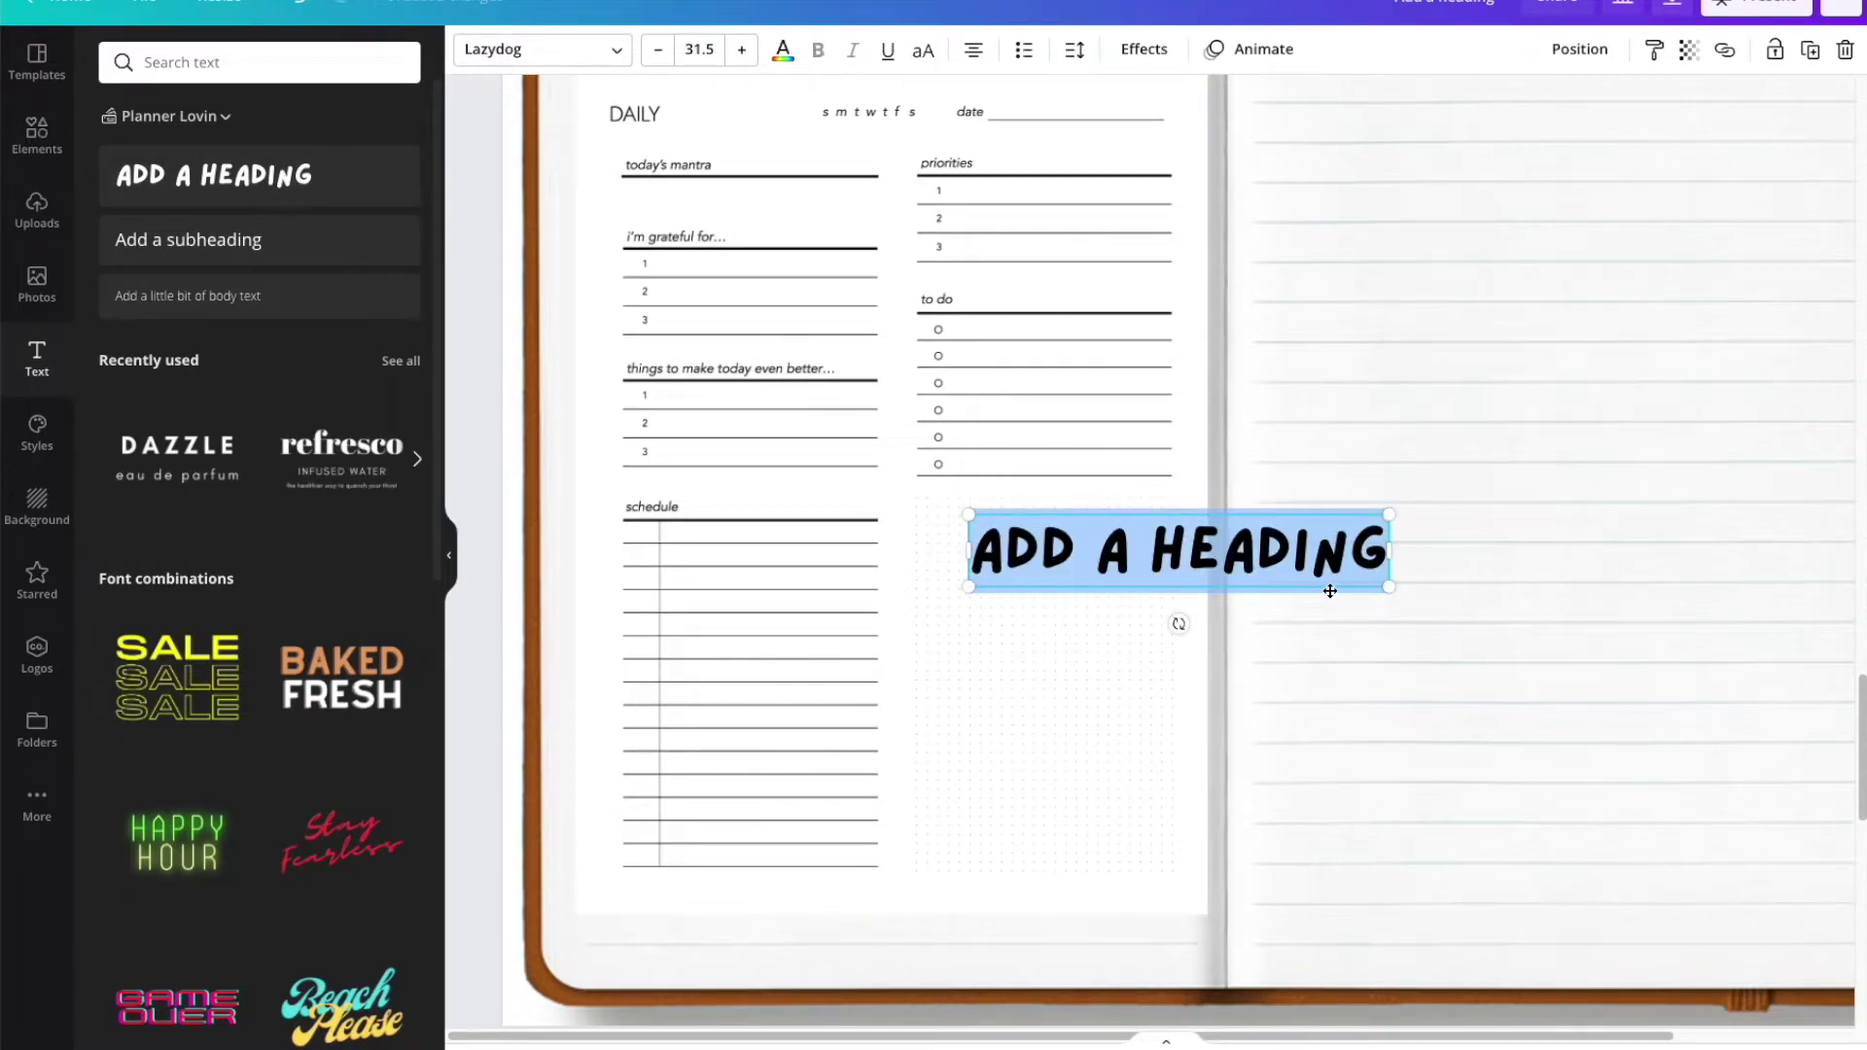
{"action": "type", "text": "PRODUCTIVITY"}
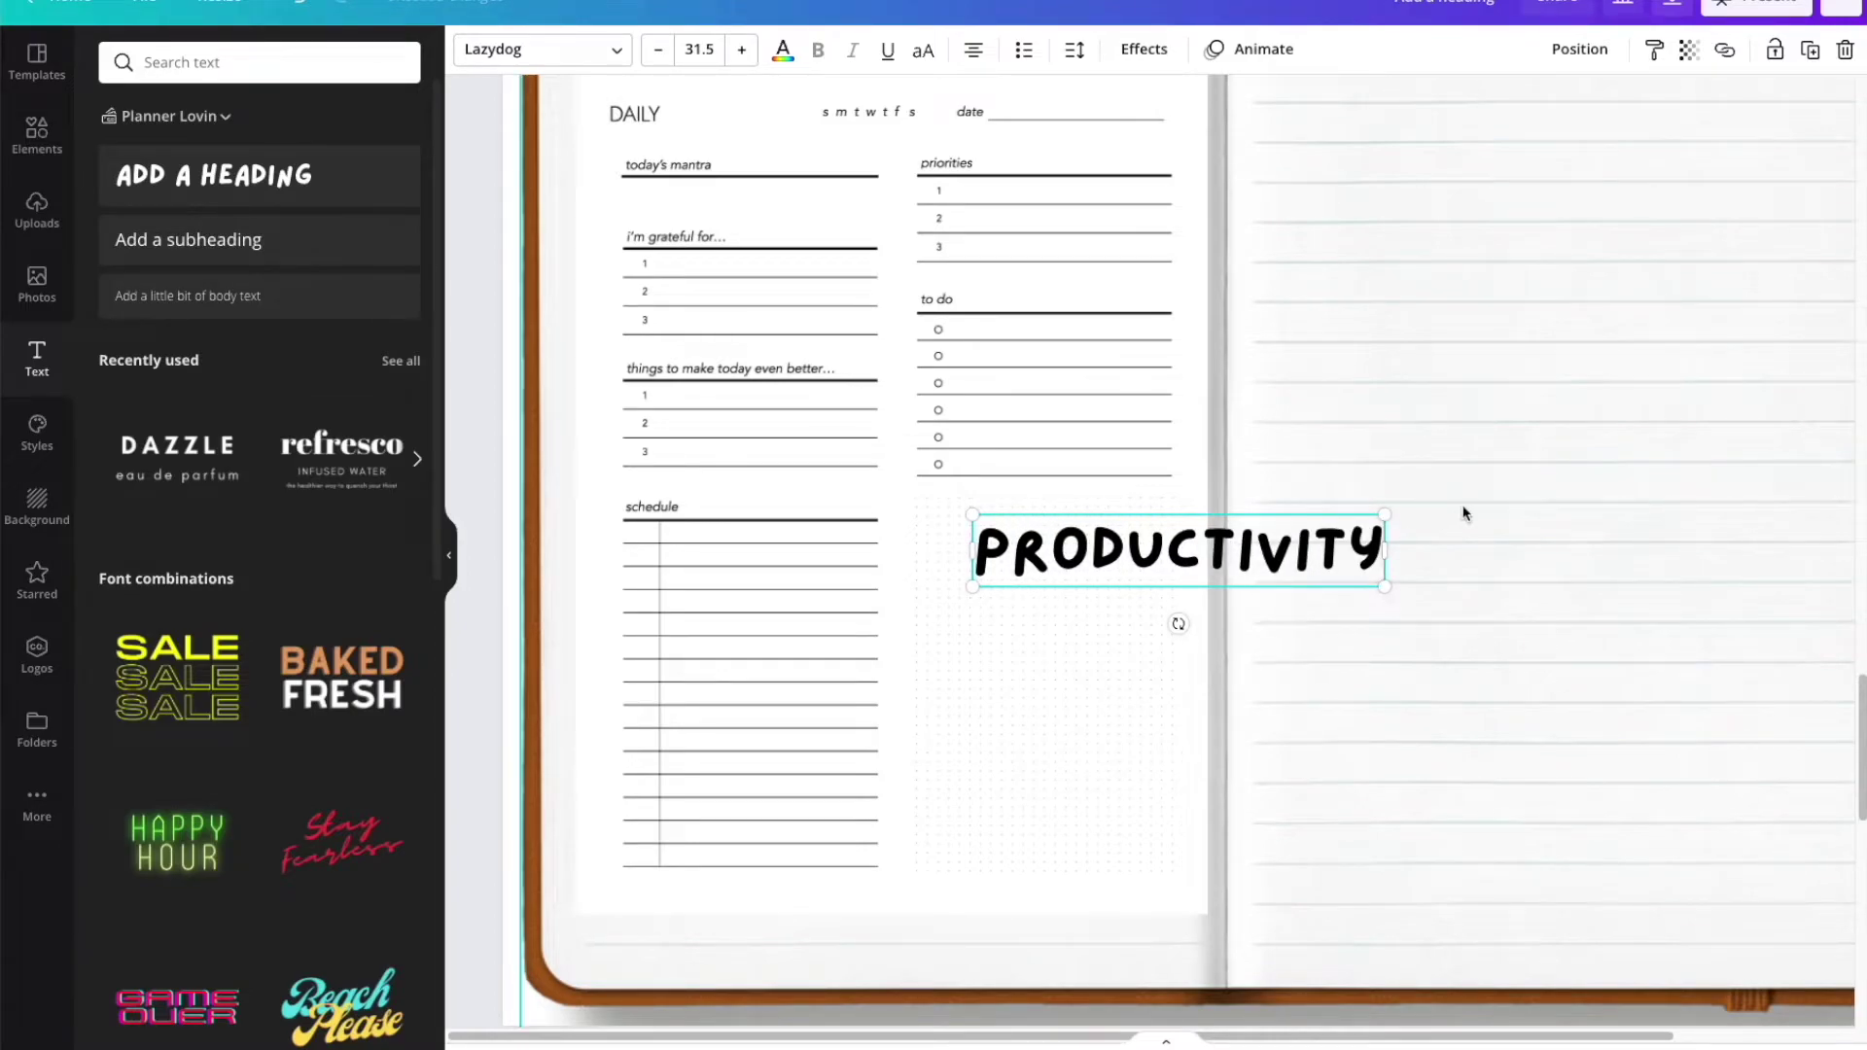
{"action": "left_click_drag", "start_coordinate": [1385, 587], "coordinate": [760, 203]}
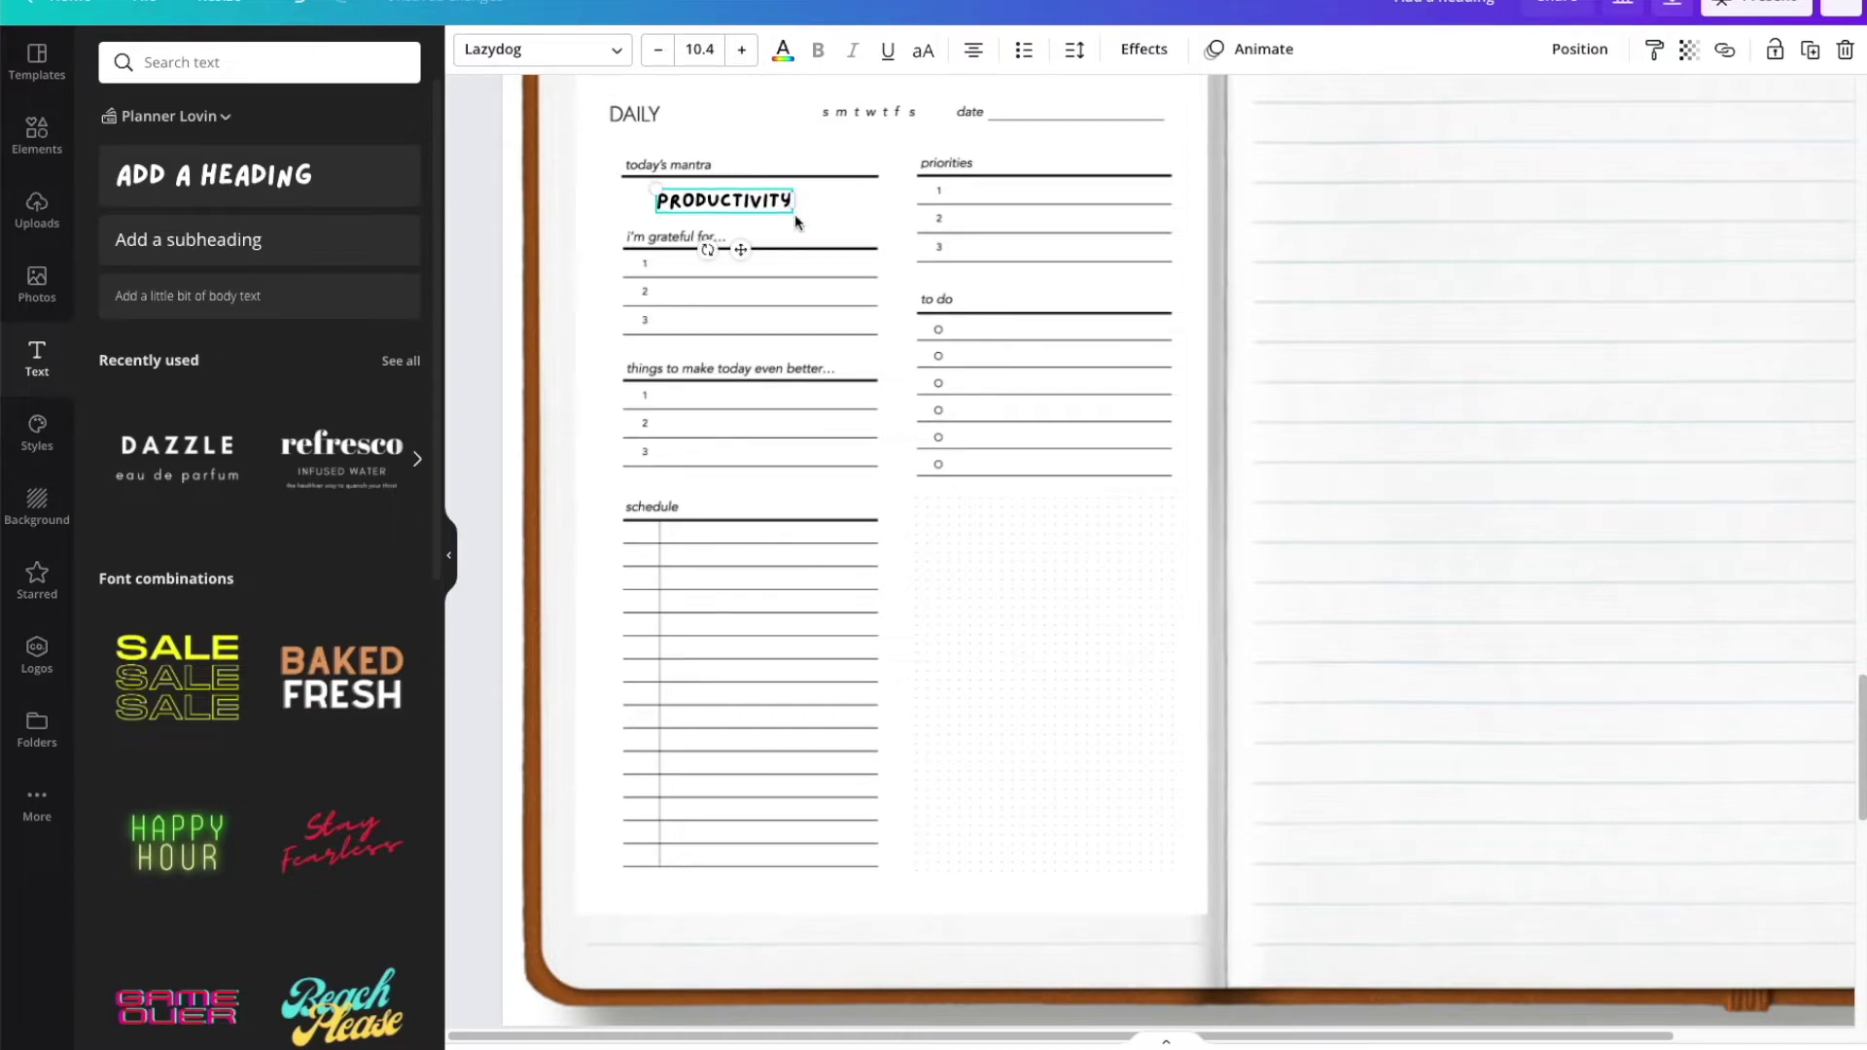
{"action": "left_click", "coordinate": [1070, 258]}
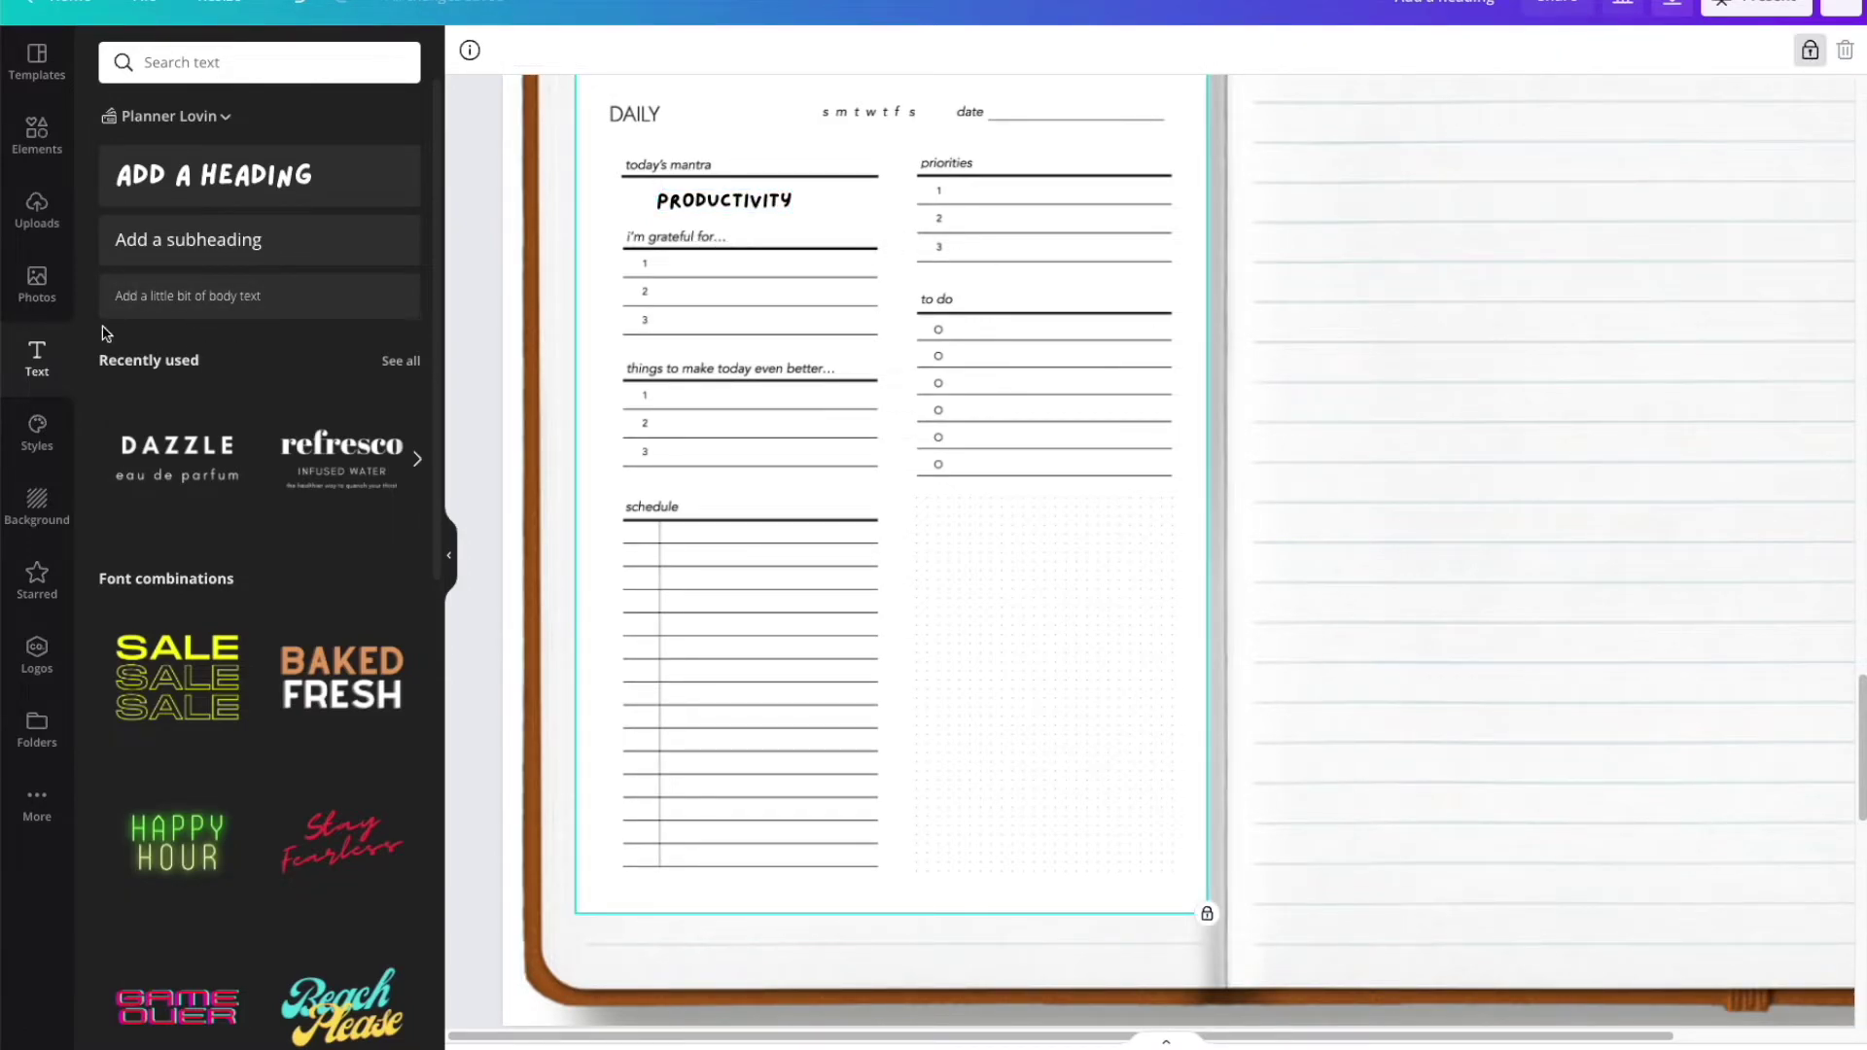
Clear the element search, add a circle shape to the daily page and shrink it.
{"action": "left_click", "coordinate": [37, 132]}
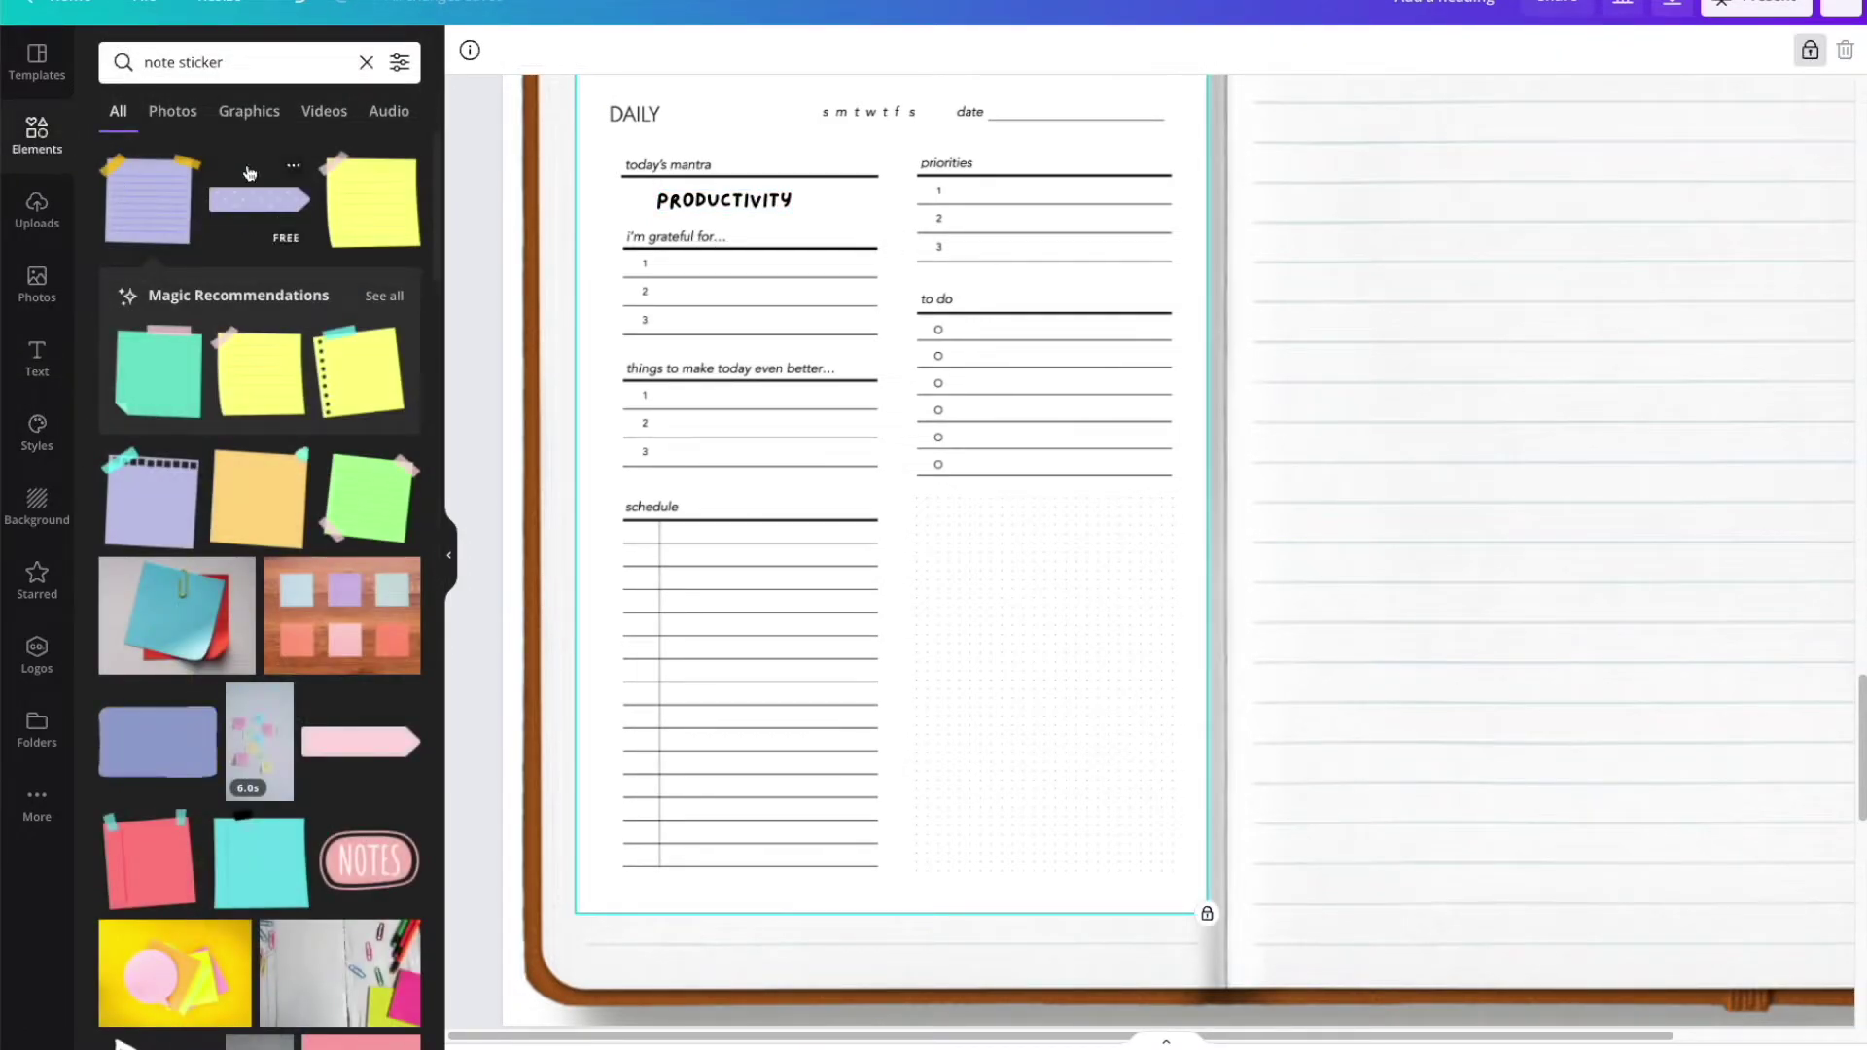
{"action": "left_click", "coordinate": [366, 62]}
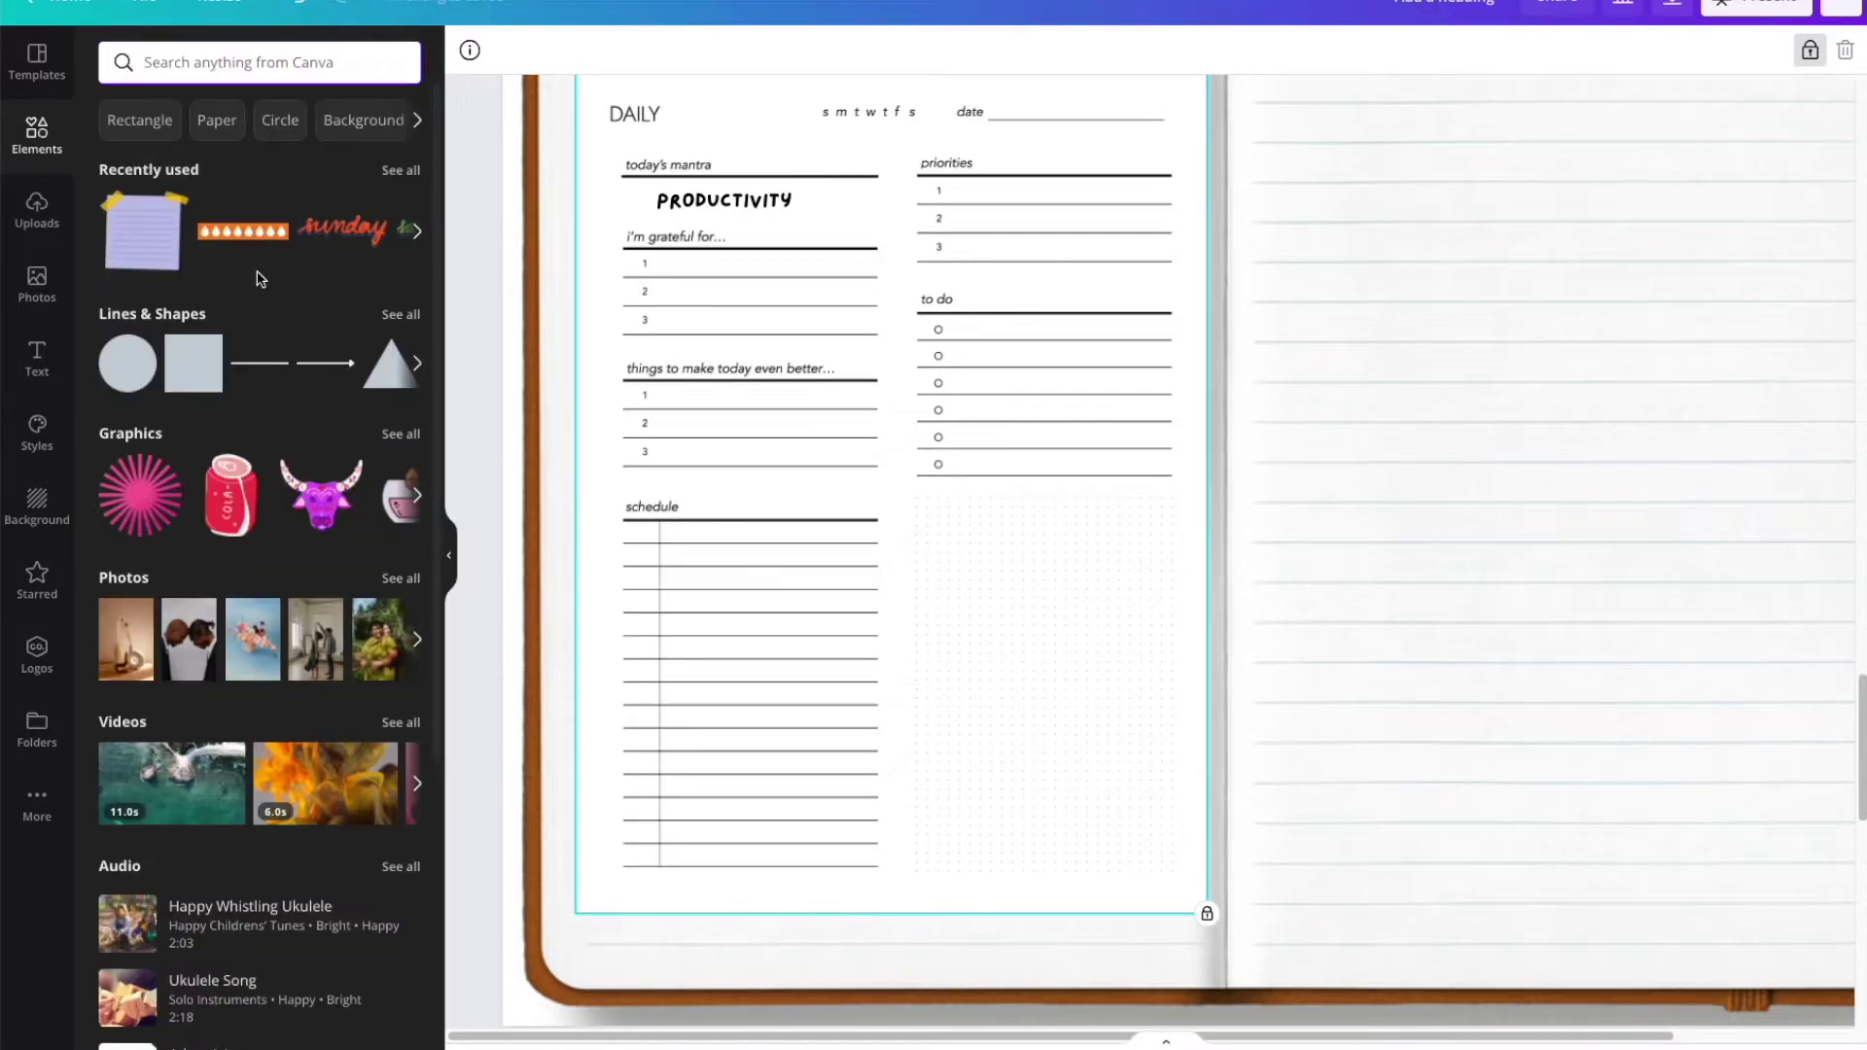
{"action": "left_click", "coordinate": [145, 361]}
{"action": "left_click", "coordinate": [122, 356]}
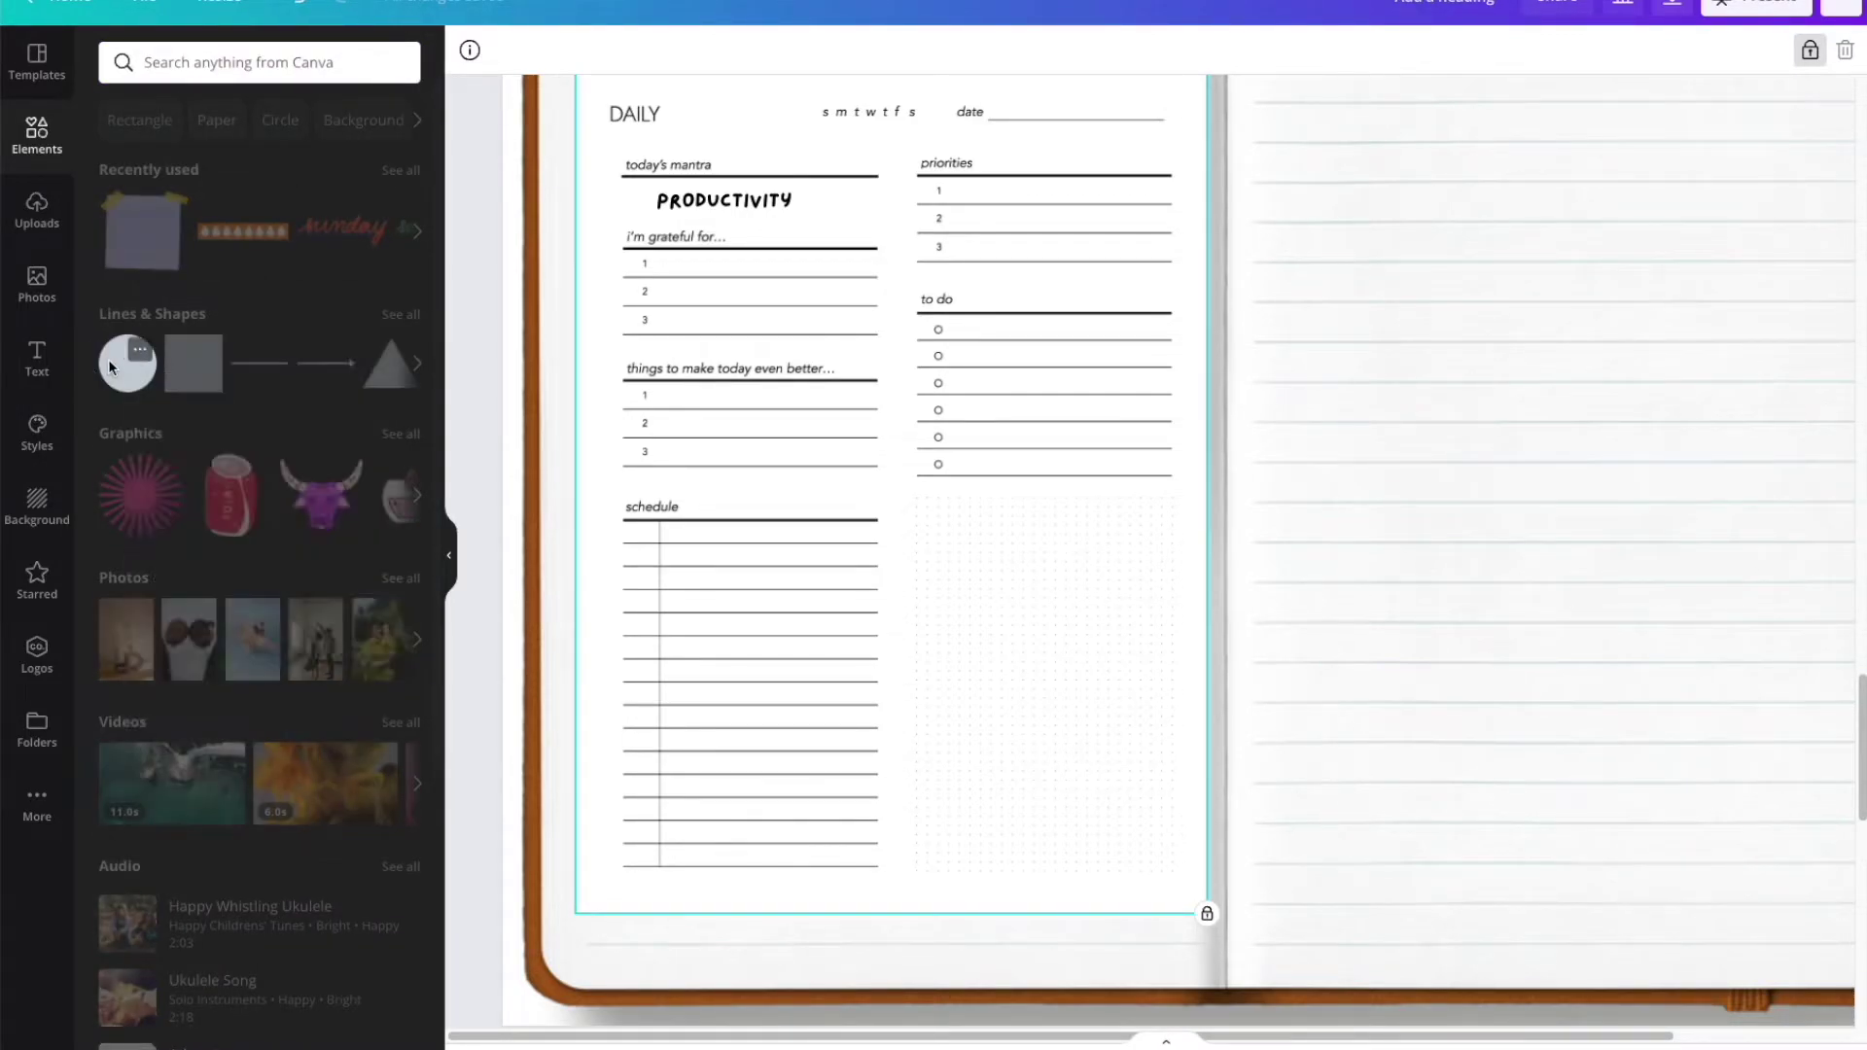
{"action": "left_click", "coordinate": [110, 367]}
{"action": "left_click_drag", "start_coordinate": [1583, 787], "coordinate": [1272, 477]}
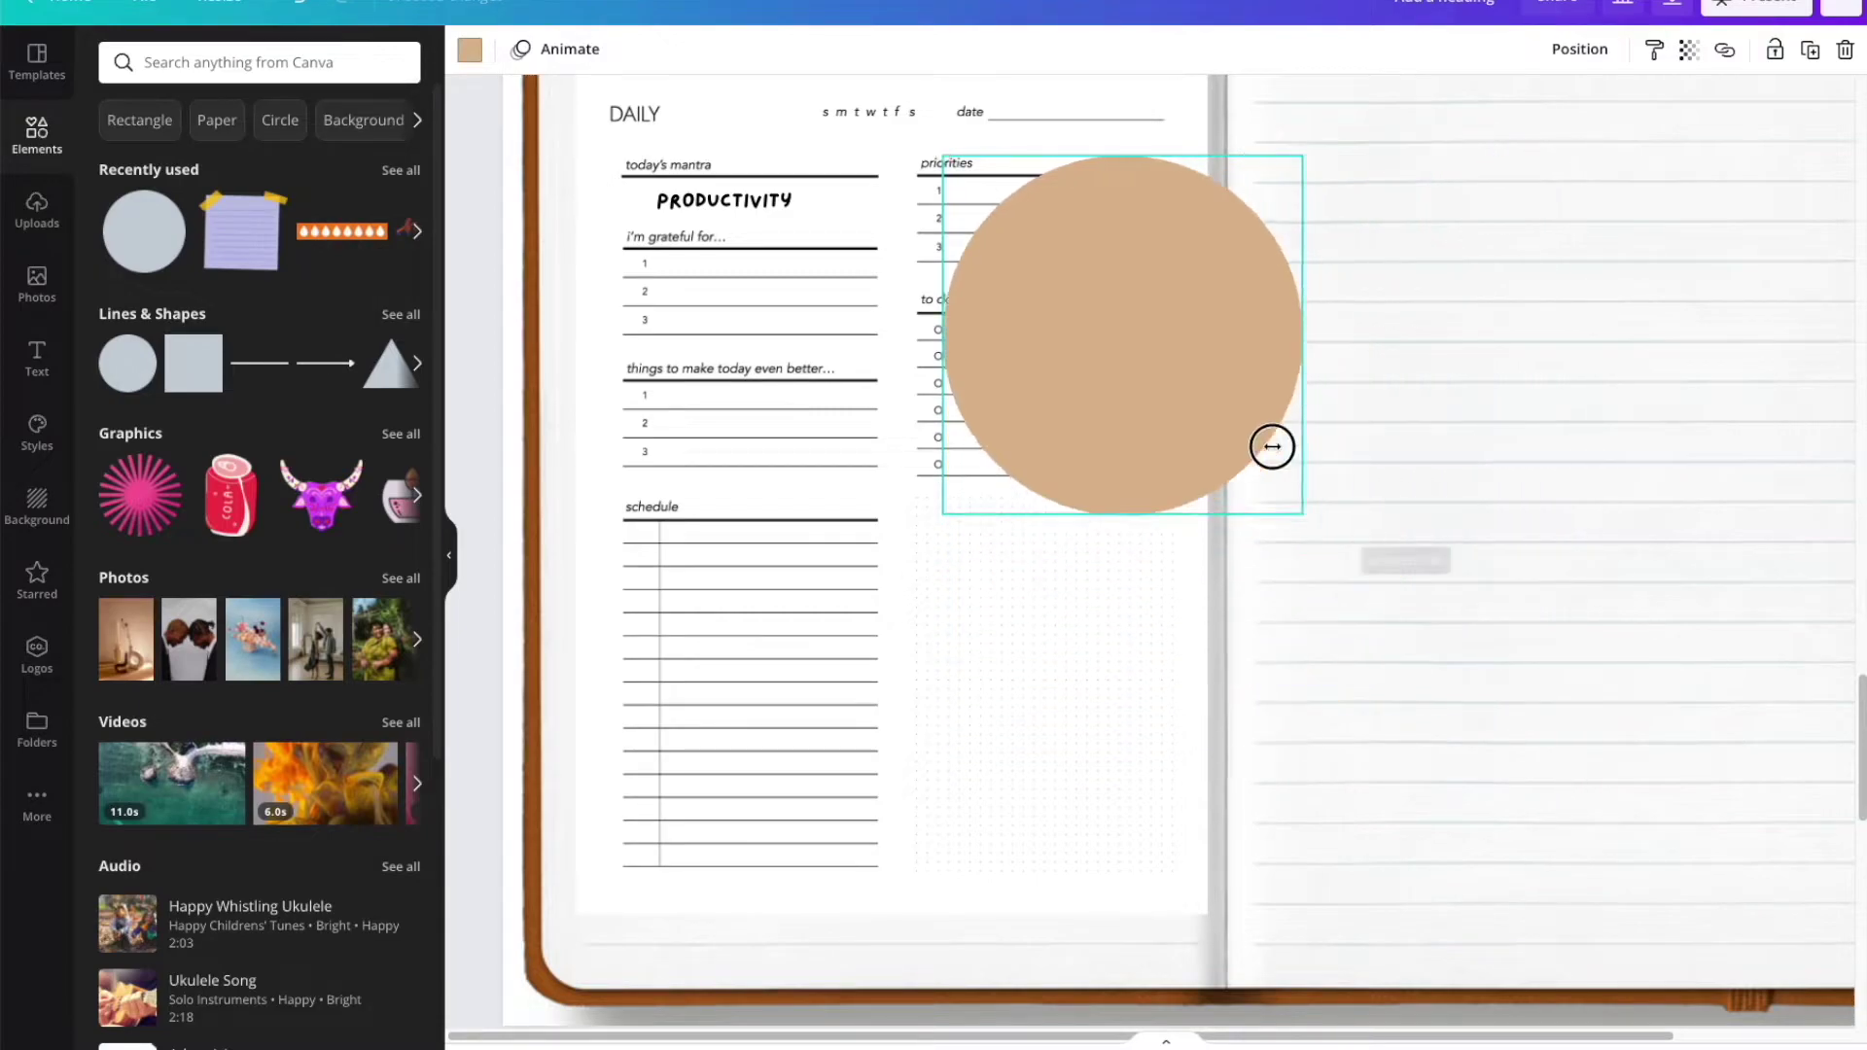
Make the circle semi-transparent, shrink it to letter size and center it over the w in the weekday row.
{"action": "left_click", "coordinate": [1690, 49]}
{"action": "left_click_drag", "start_coordinate": [1619, 112], "coordinate": [1523, 112]}
{"action": "left_click_drag", "start_coordinate": [1262, 467], "coordinate": [863, 116]}
{"action": "left_click_drag", "start_coordinate": [1509, 1048], "coordinate": [1521, 1049]}
{"action": "scroll", "coordinate": [914, 336], "scroll_direction": "up", "scroll_amount": 6}
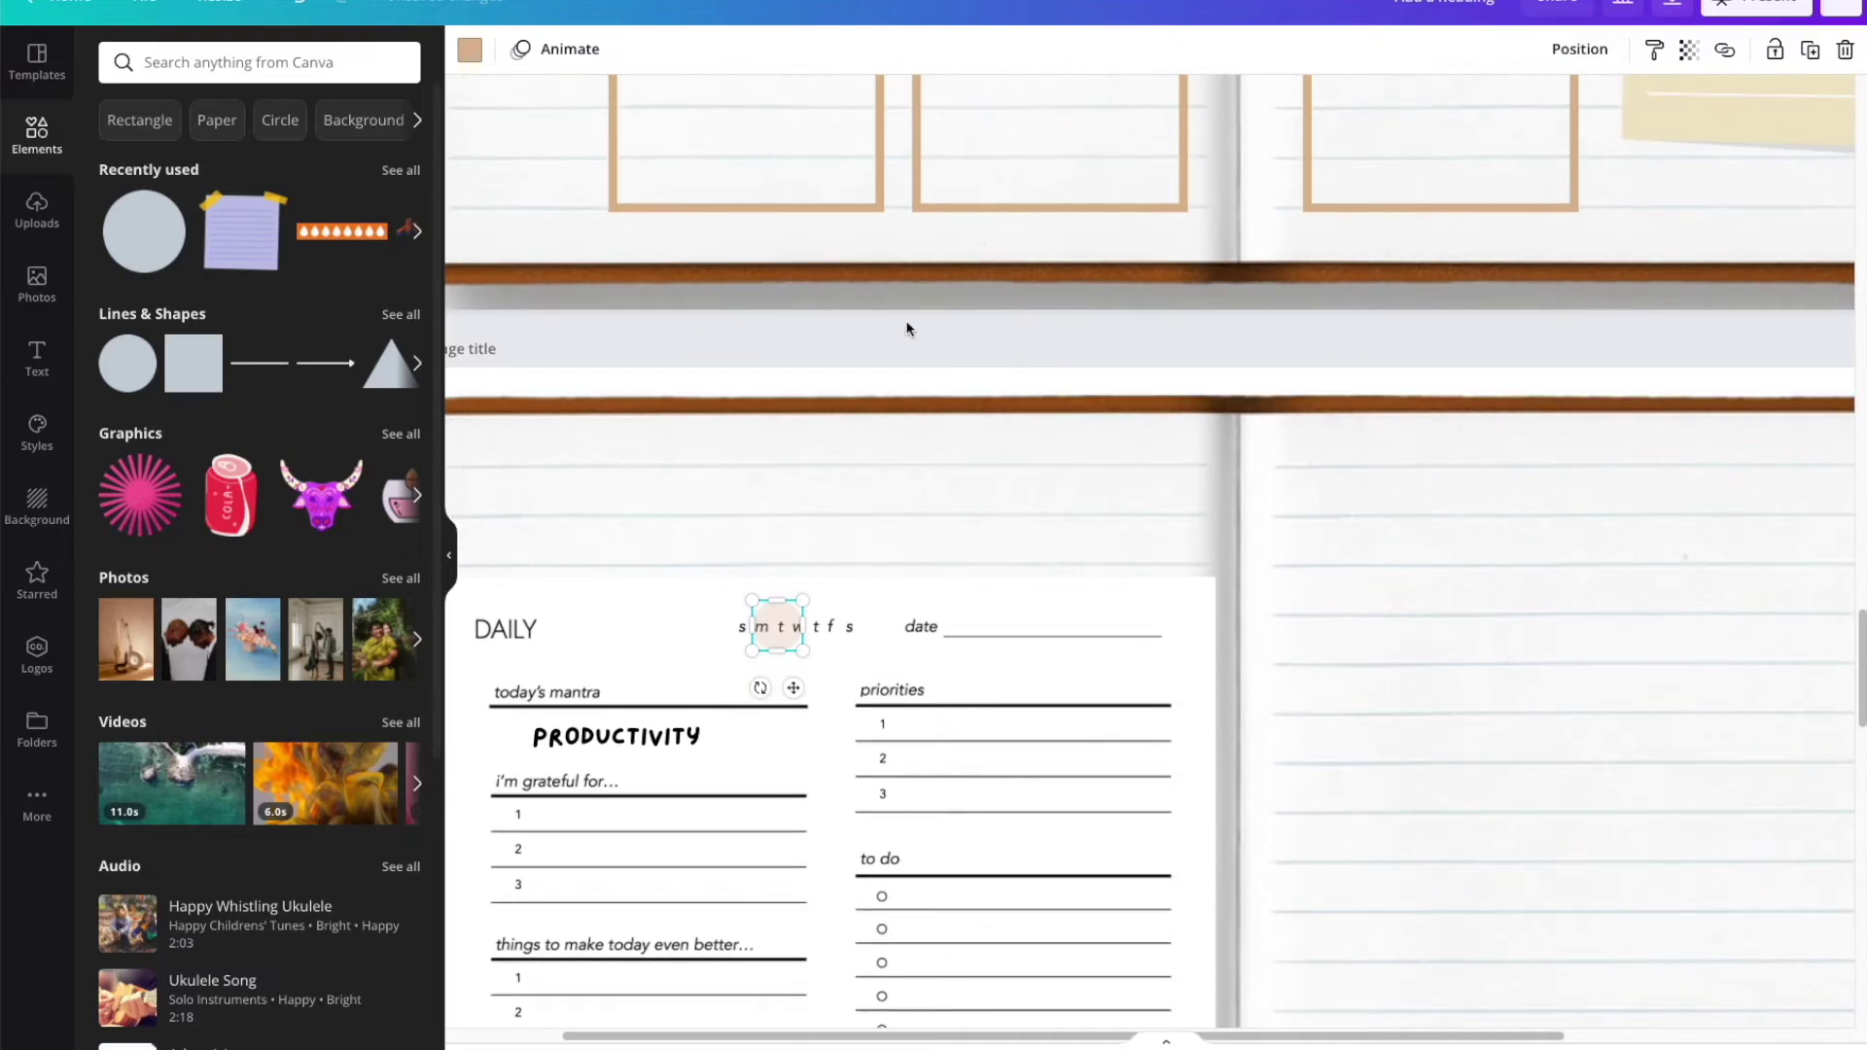
{"action": "scroll", "coordinate": [910, 326], "scroll_direction": "down", "scroll_amount": 1}
{"action": "mouse_move", "coordinate": [804, 617]}
{"action": "left_mouse_down"}
{"action": "mouse_move", "coordinate": [784, 597]}
{"action": "mouse_move", "coordinate": [801, 591]}
{"action": "left_mouse_up"}
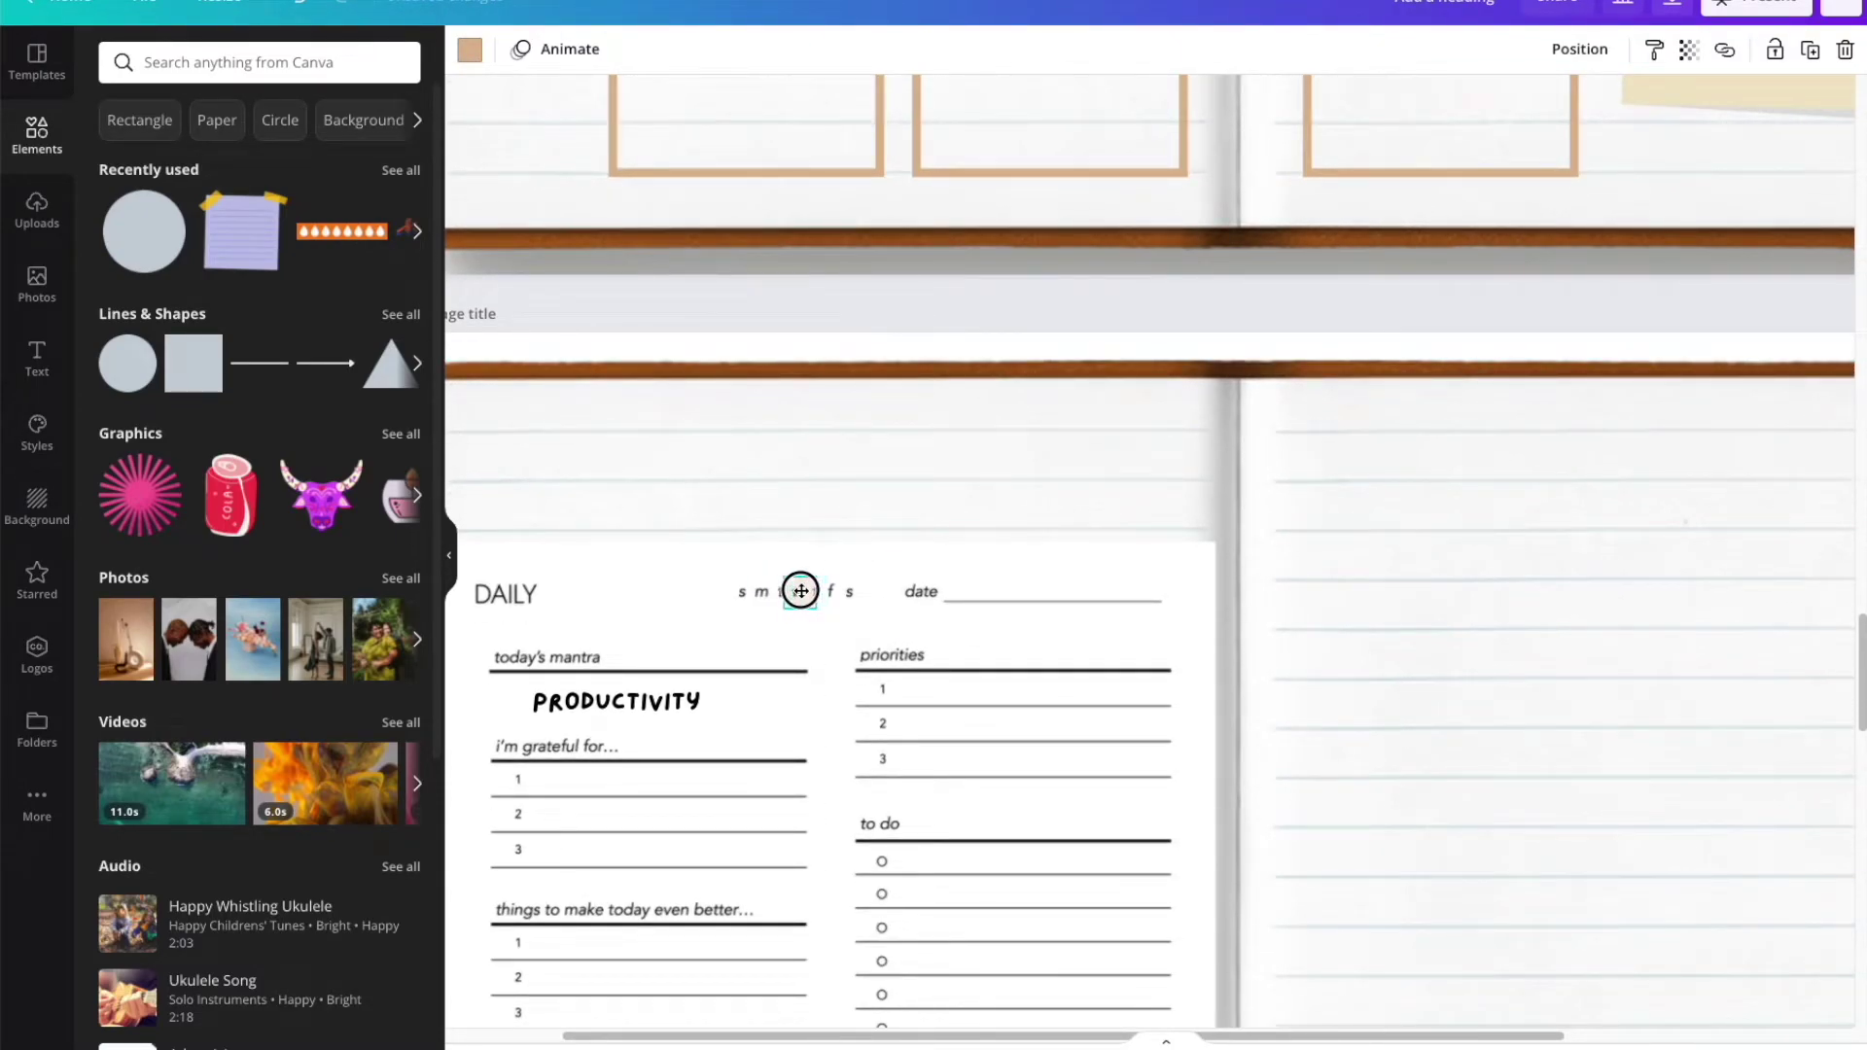
Duplicate the PRODUCTIVITY text onto the daily sheet's date line and change the copy to JAN. 11, 2022.
{"action": "left_click", "coordinate": [645, 697]}
{"action": "key", "text": "ctrl+d"}
{"action": "left_click_drag", "start_coordinate": [665, 737], "coordinate": [1072, 578]}
{"action": "double_click", "coordinate": [1073, 583]}
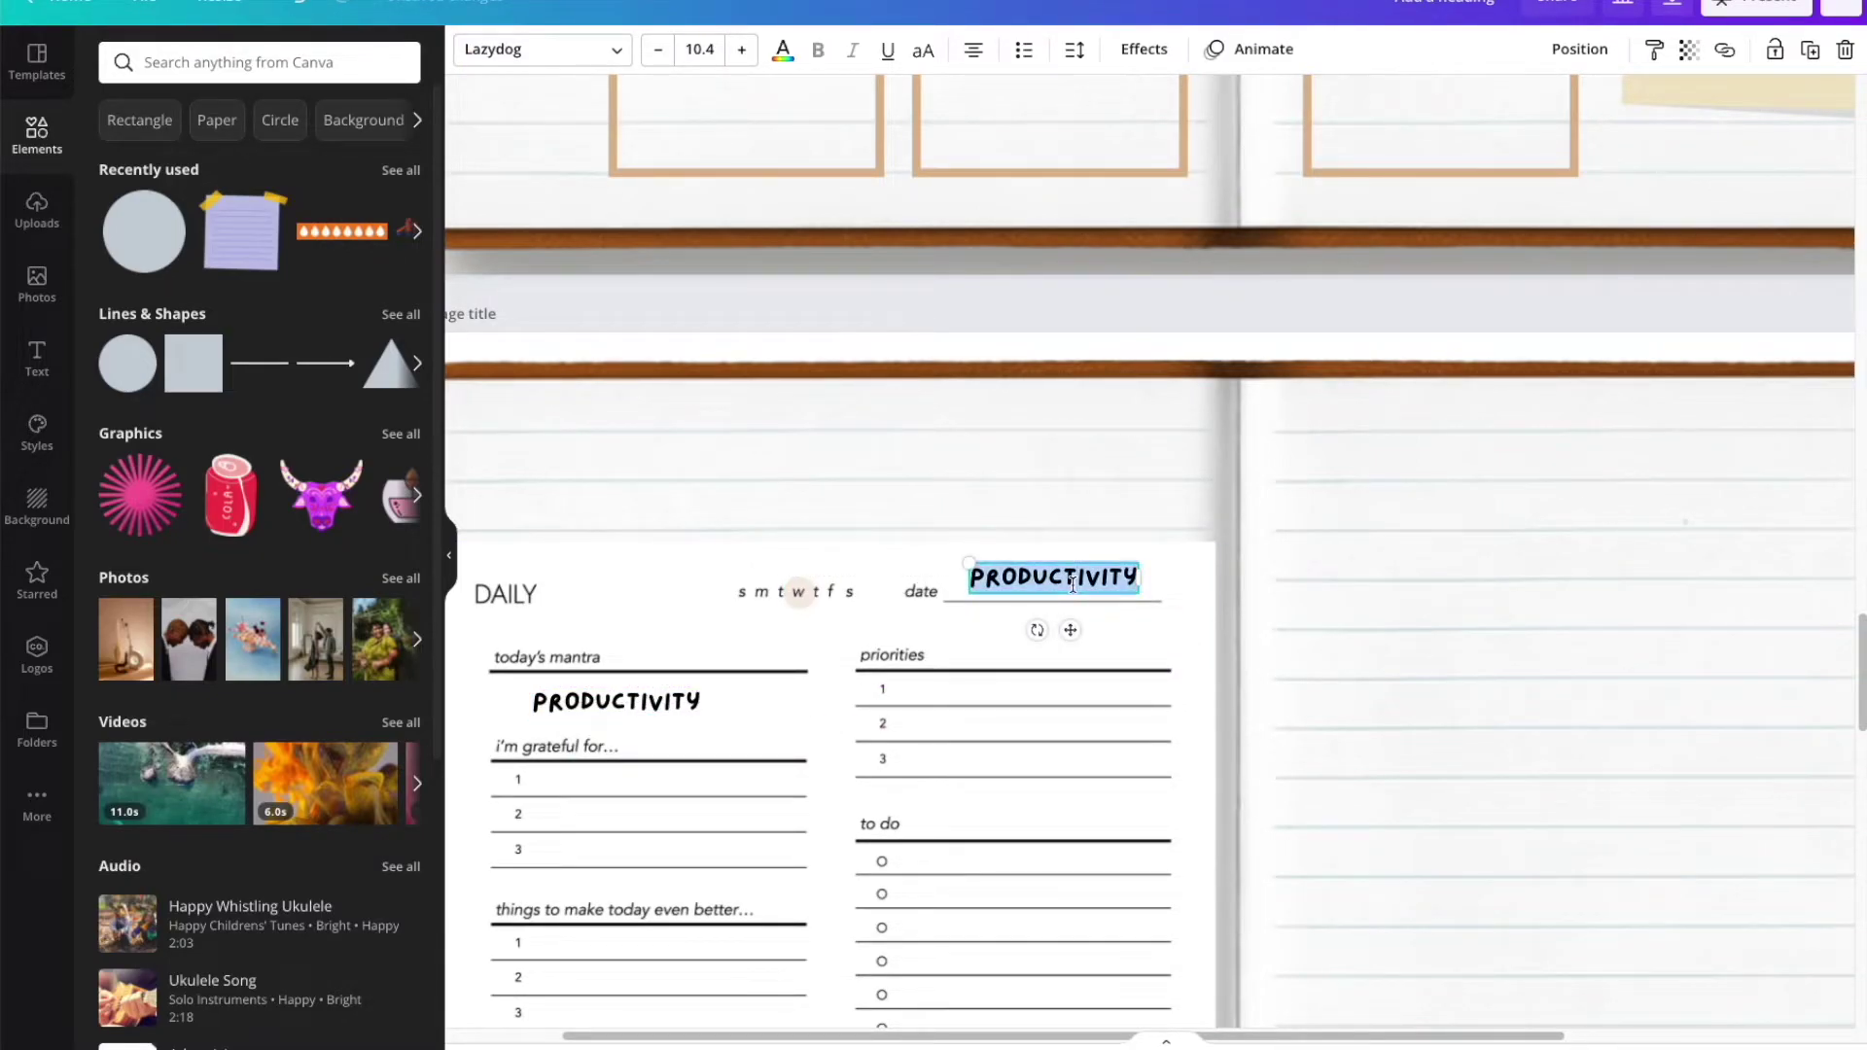
{"action": "type", "text": "JAN. 11, 2022"}
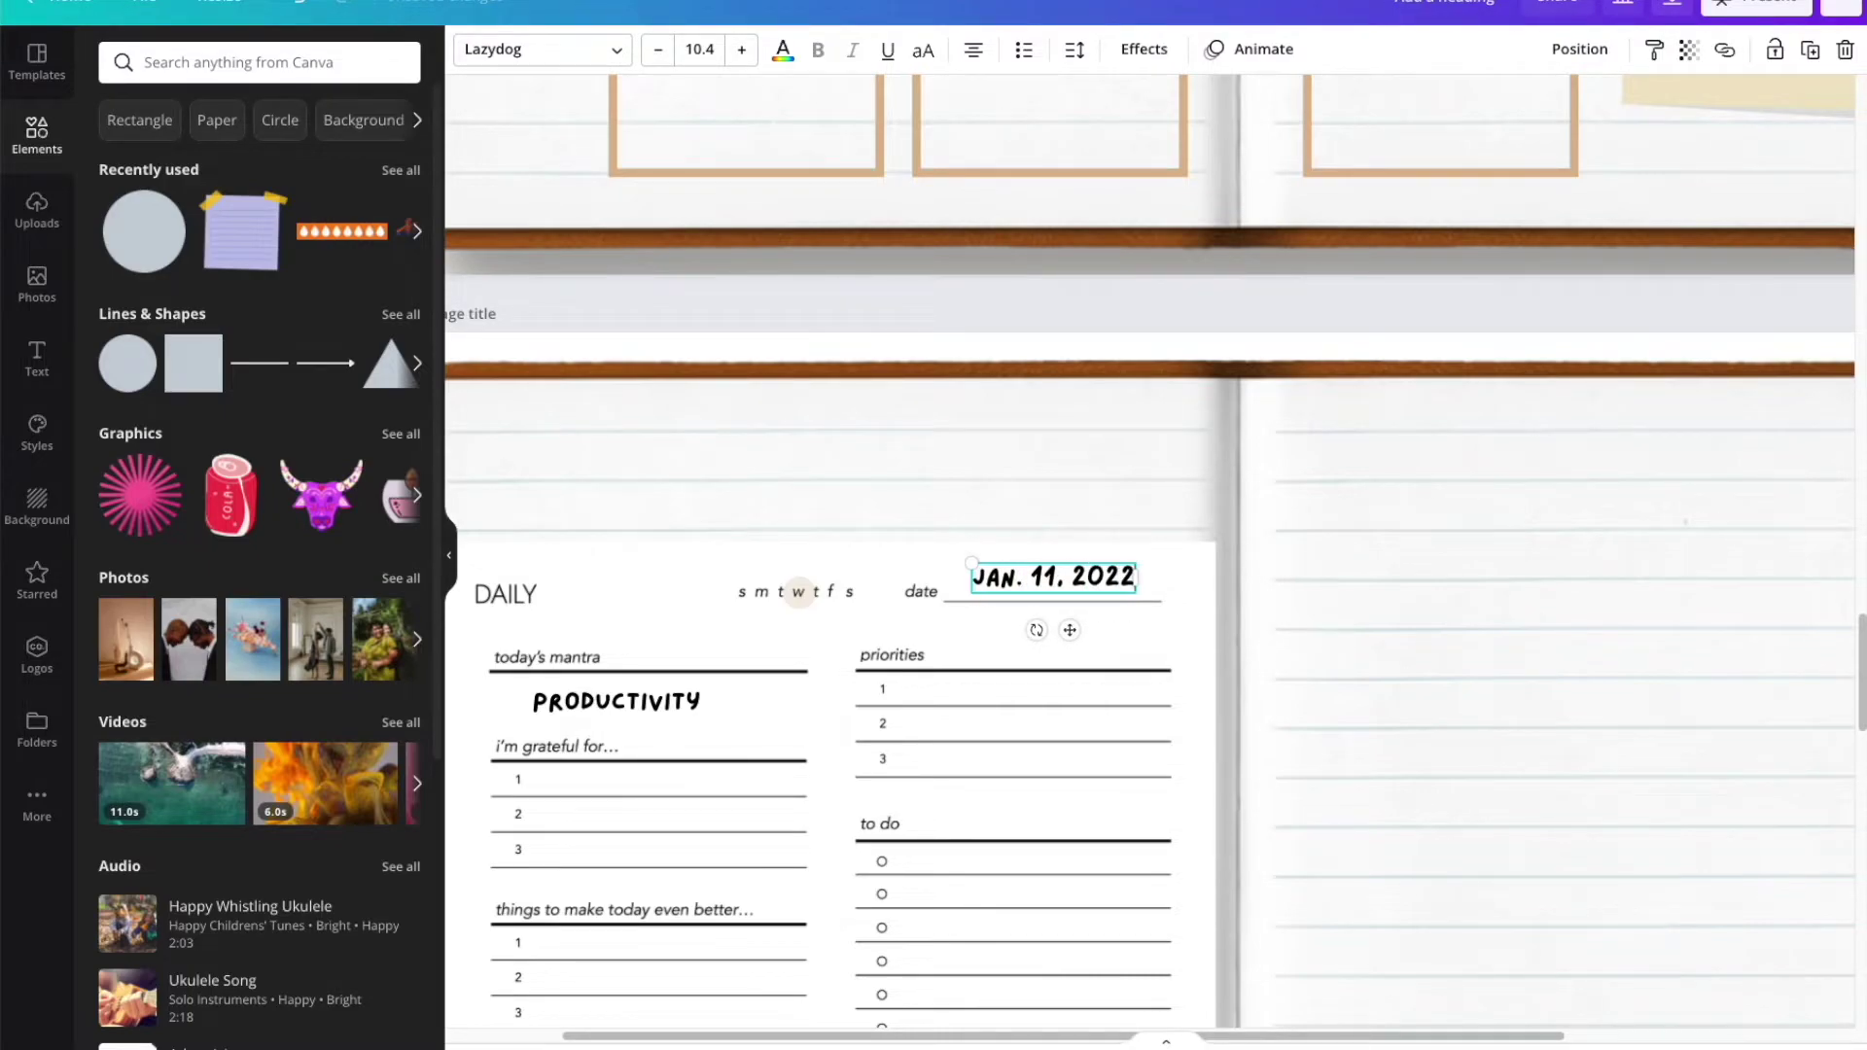
{"action": "left_click", "coordinate": [1121, 655]}
{"action": "left_click_drag", "start_coordinate": [1104, 576], "coordinate": [1105, 575]}
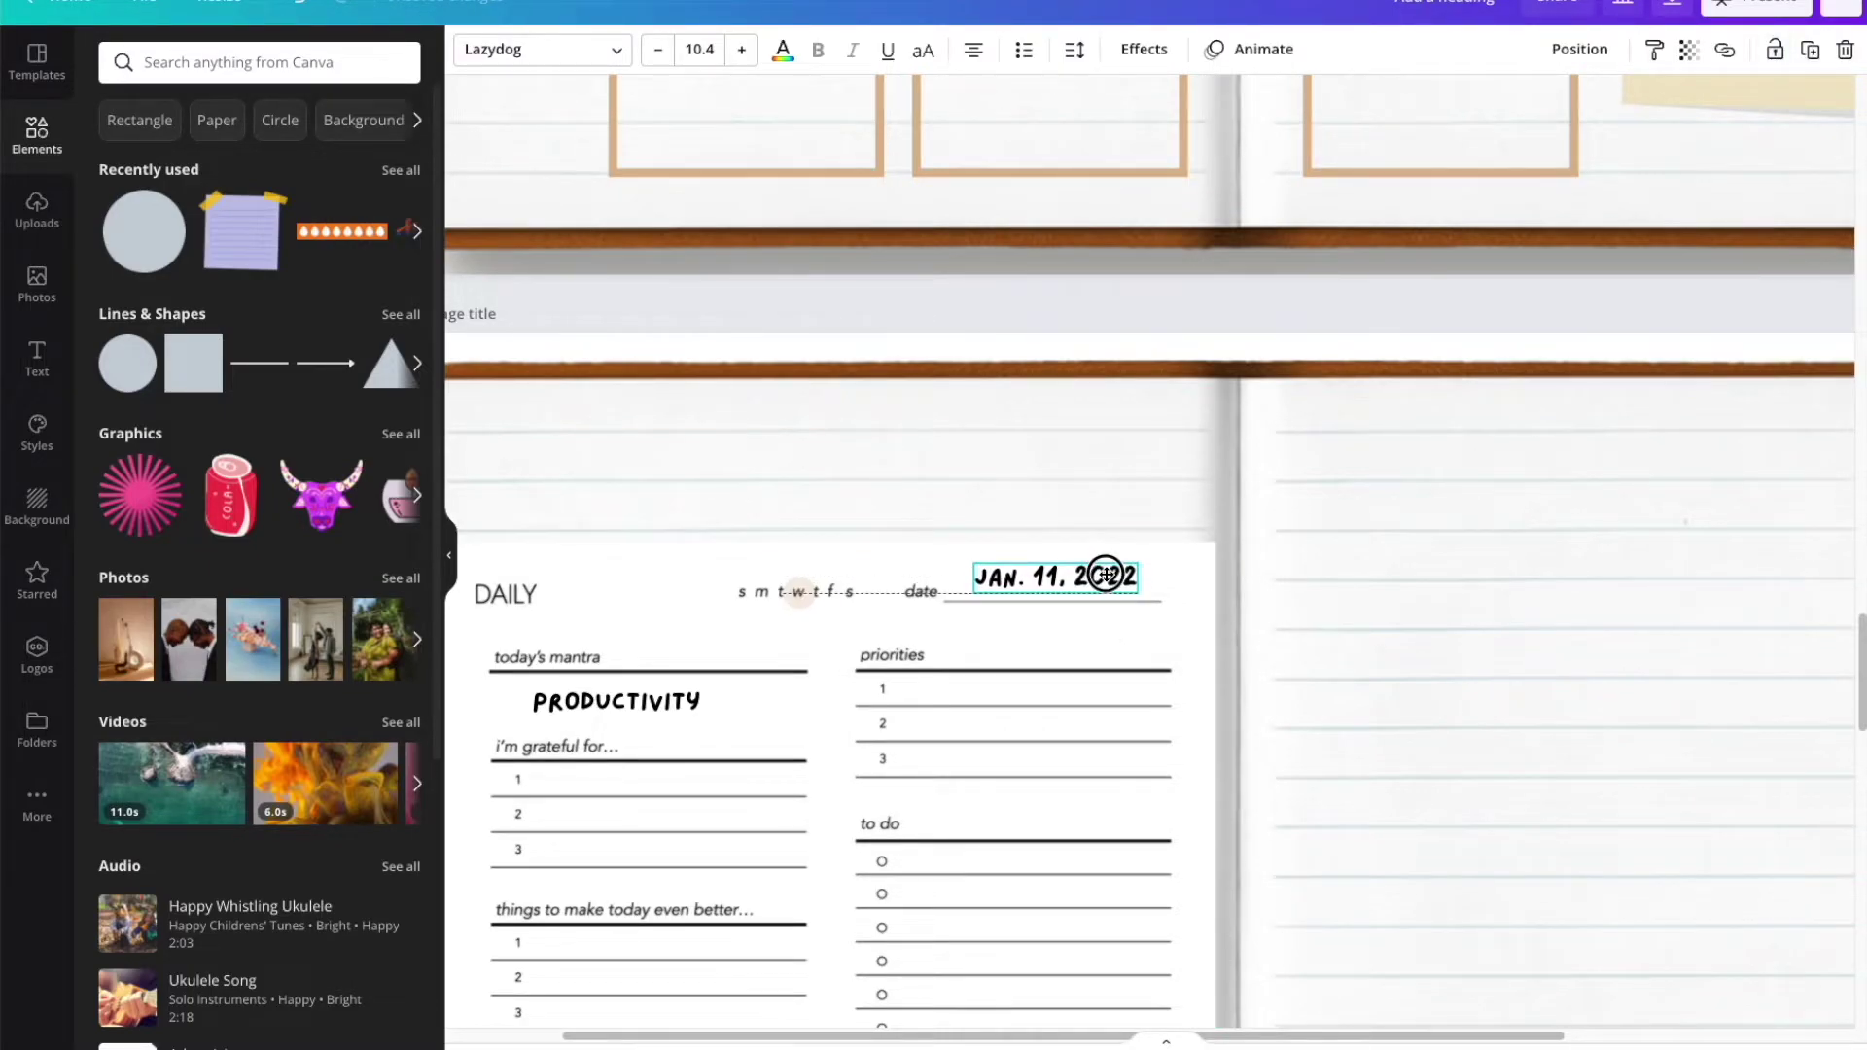
{"action": "left_click", "coordinate": [1117, 643]}
Search the elements for cozy and place a potted plant, resized to fit, in the daily sheet's lower-right corner.
{"action": "scroll", "coordinate": [1325, 662], "scroll_direction": "down", "scroll_amount": 2}
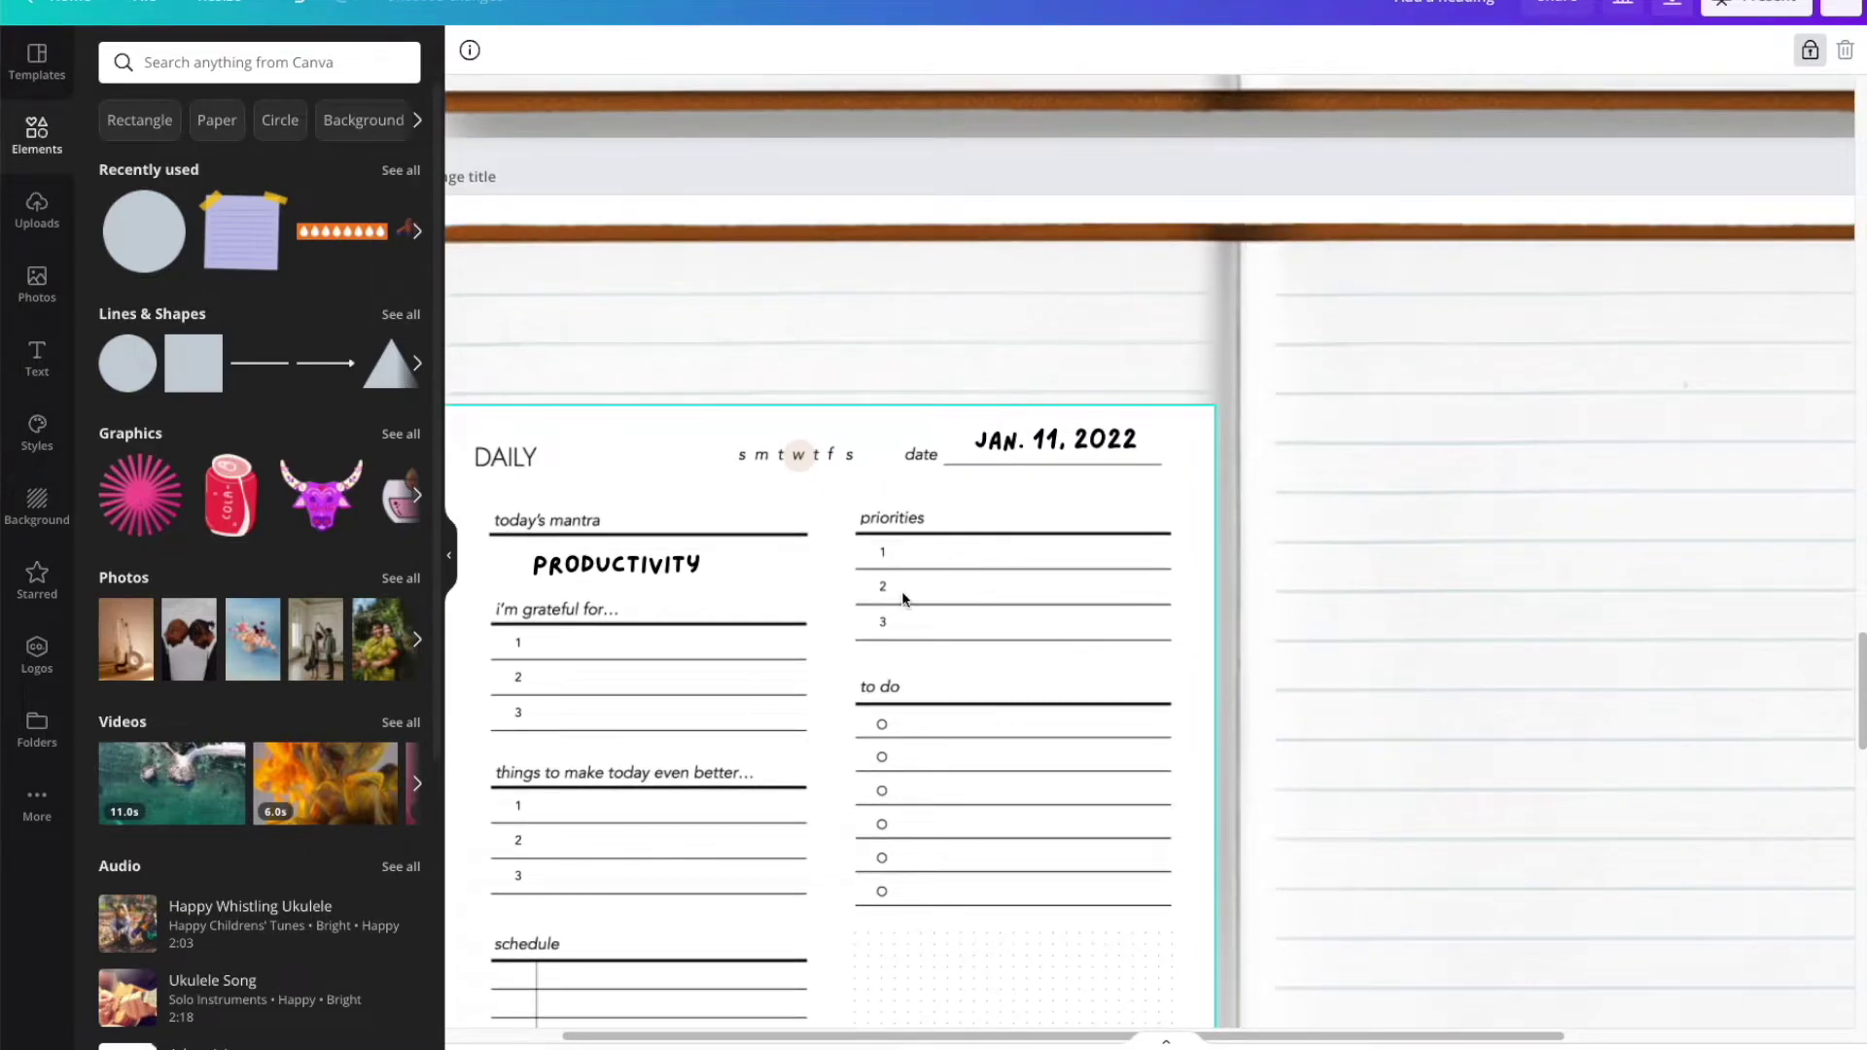
{"action": "scroll", "coordinate": [1118, 641], "scroll_direction": "down", "scroll_amount": 3}
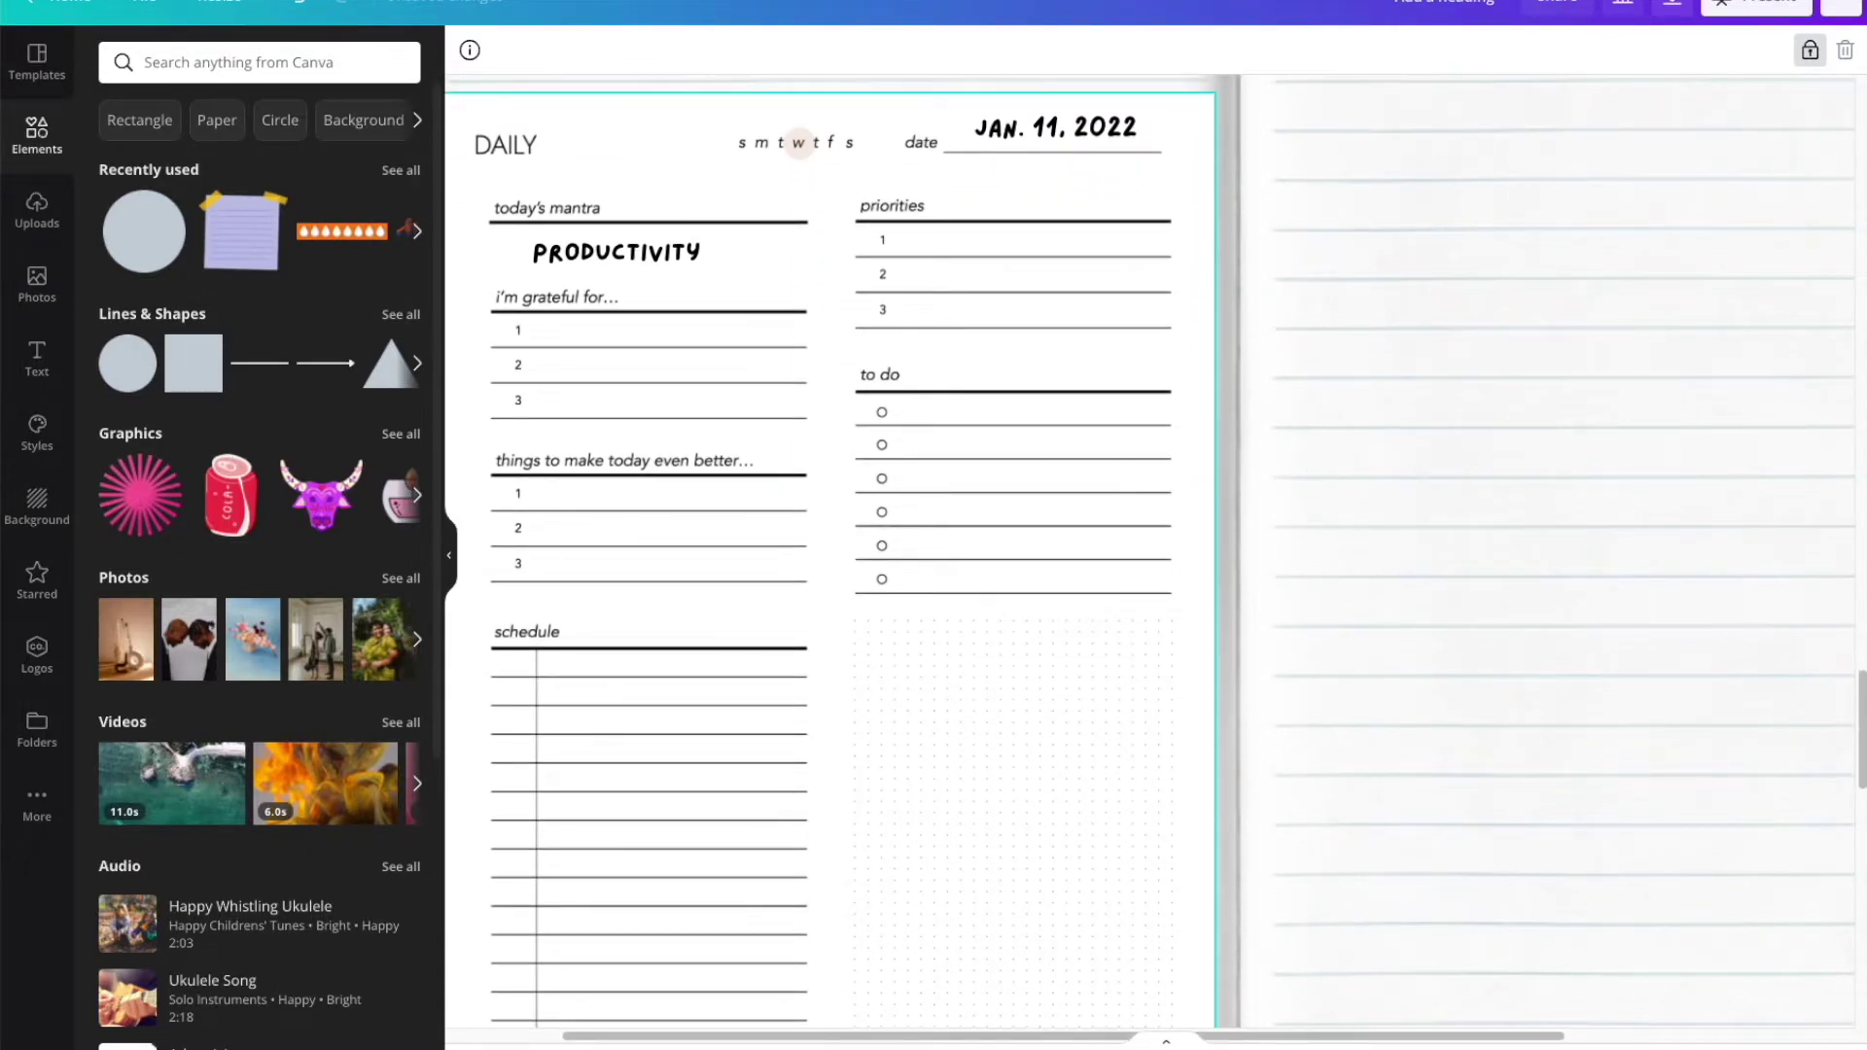
{"action": "scroll", "coordinate": [1109, 643], "scroll_direction": "down", "scroll_amount": 4}
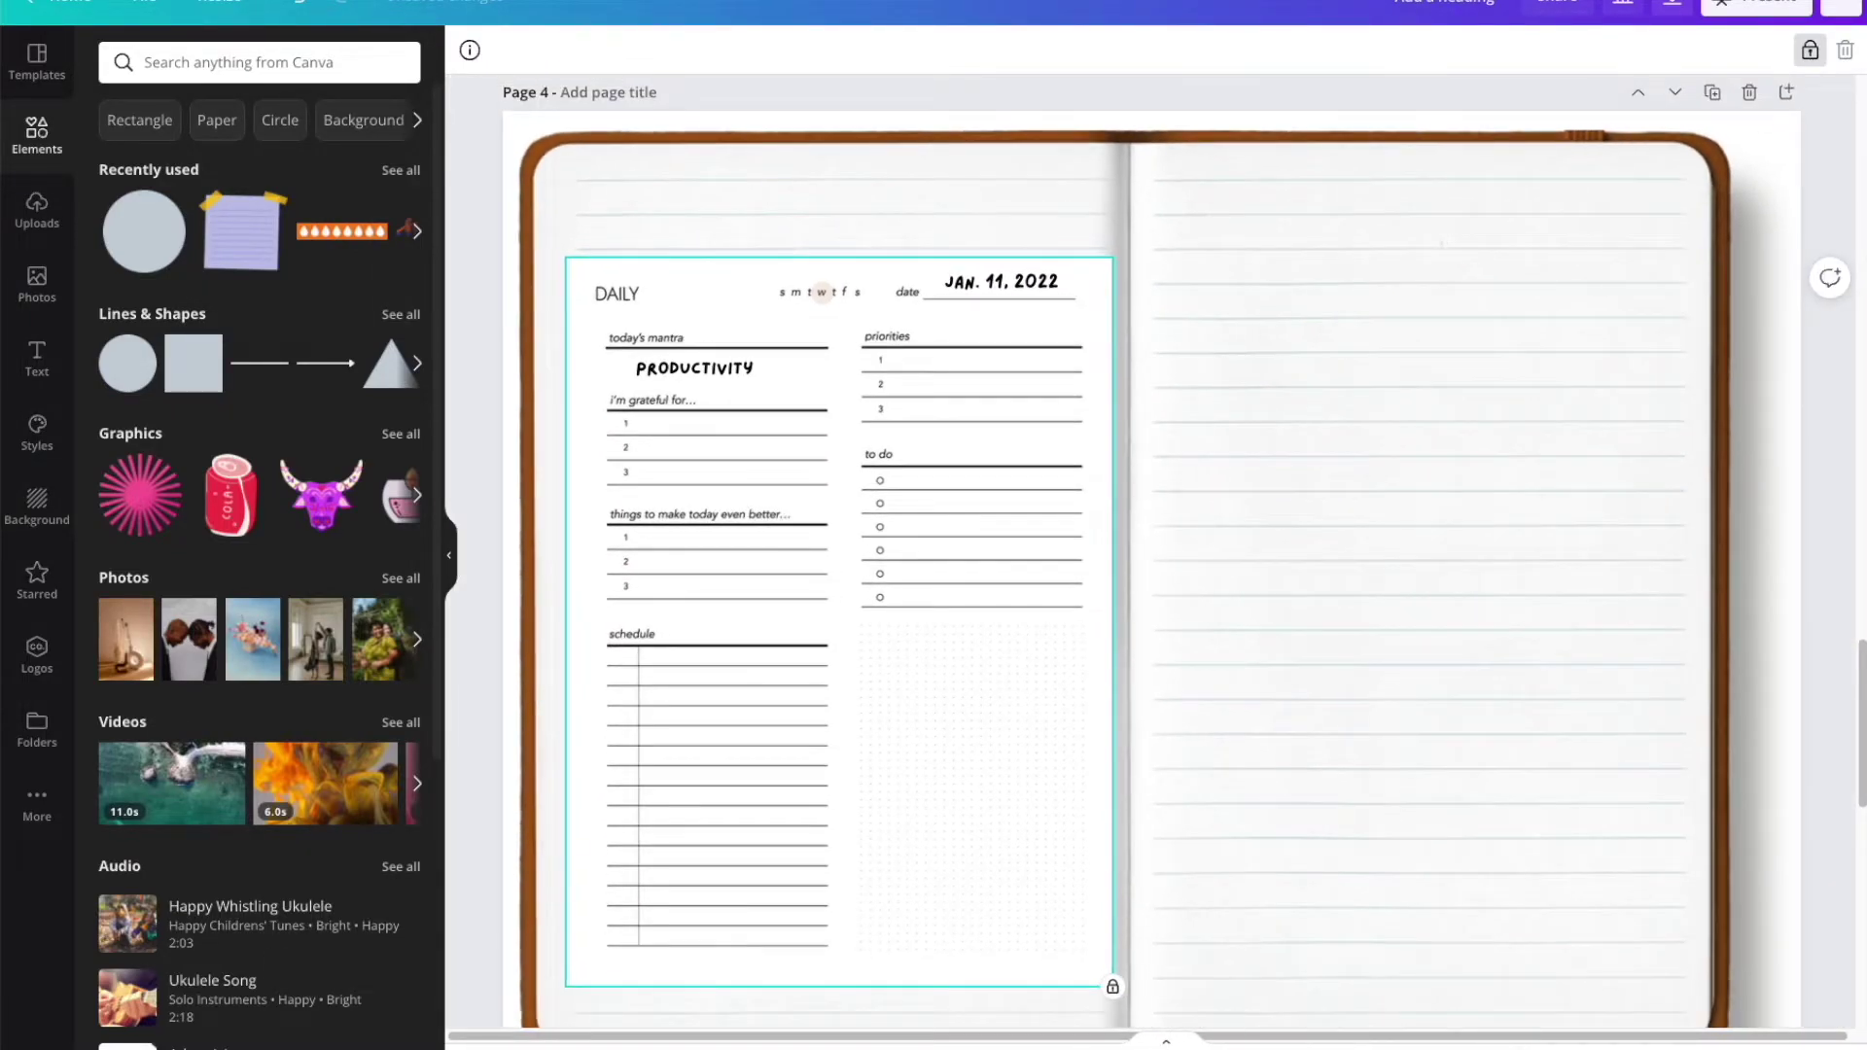
{"action": "left_click", "coordinate": [273, 71]}
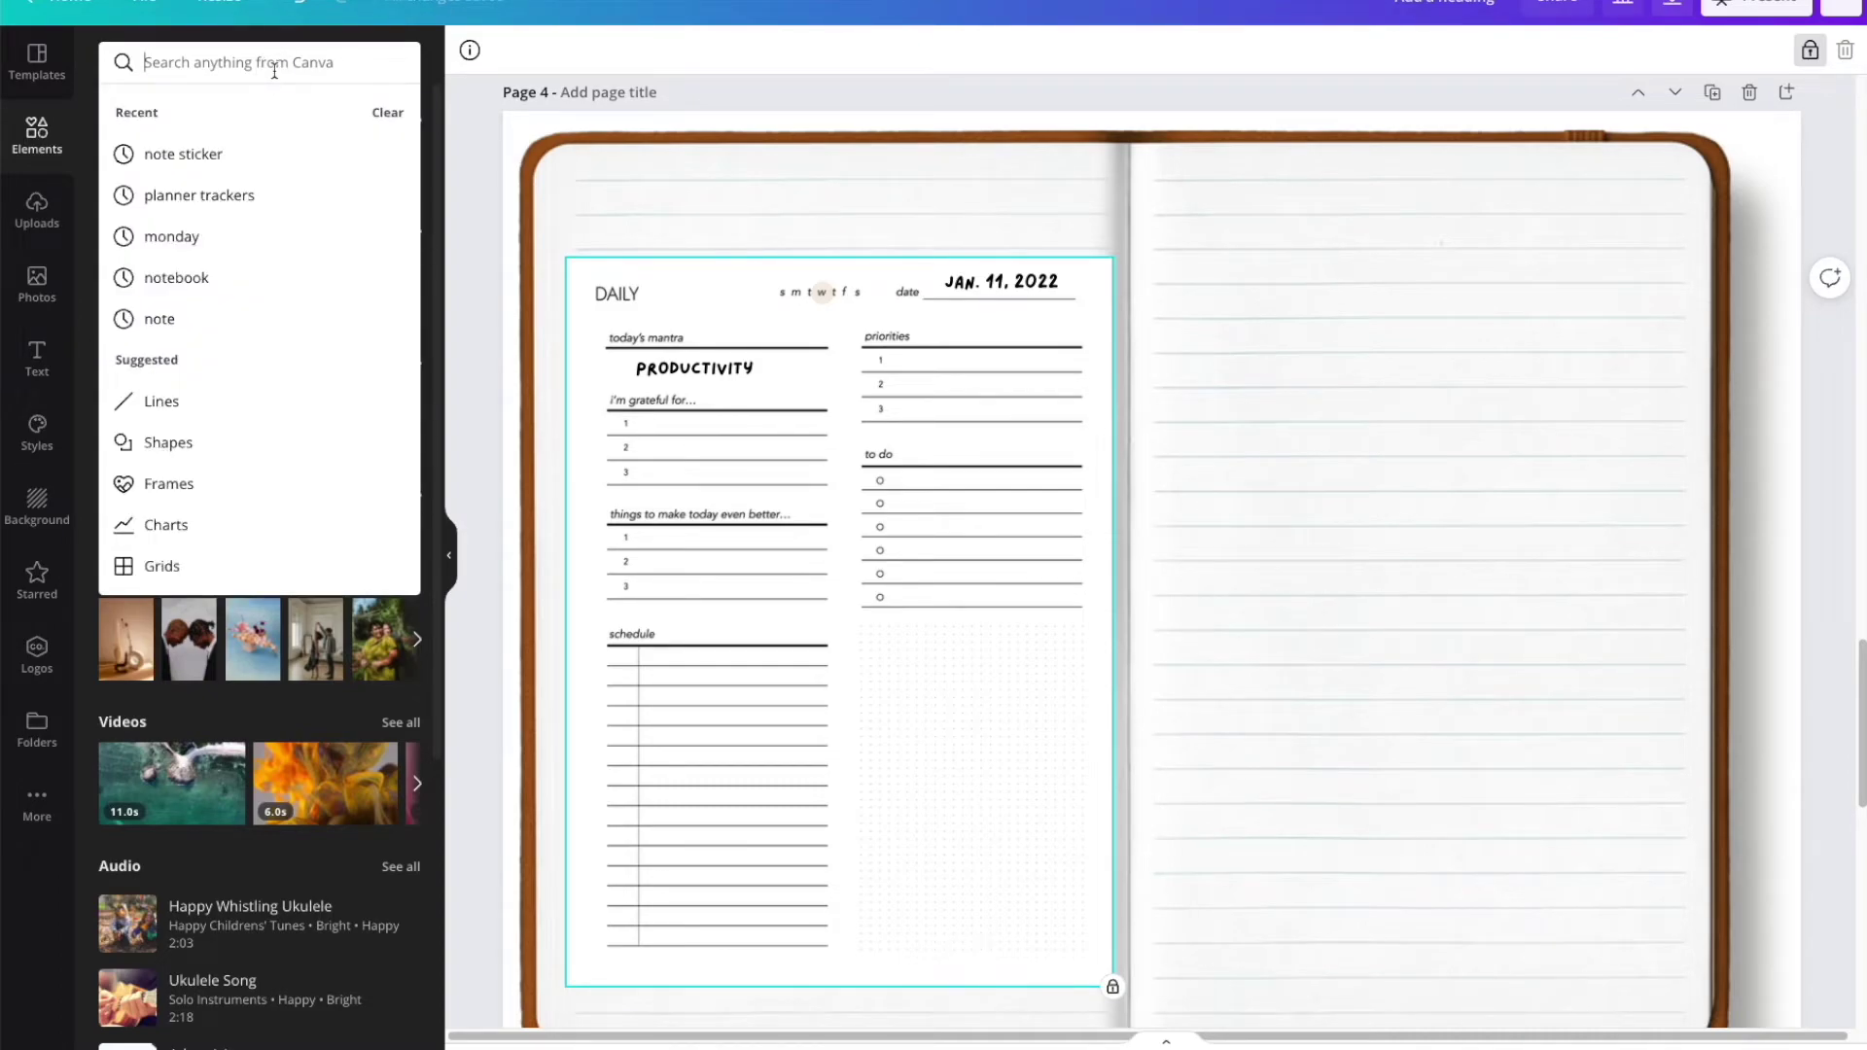
{"action": "type", "text": "cozy"}
{"action": "key", "text": "Return"}
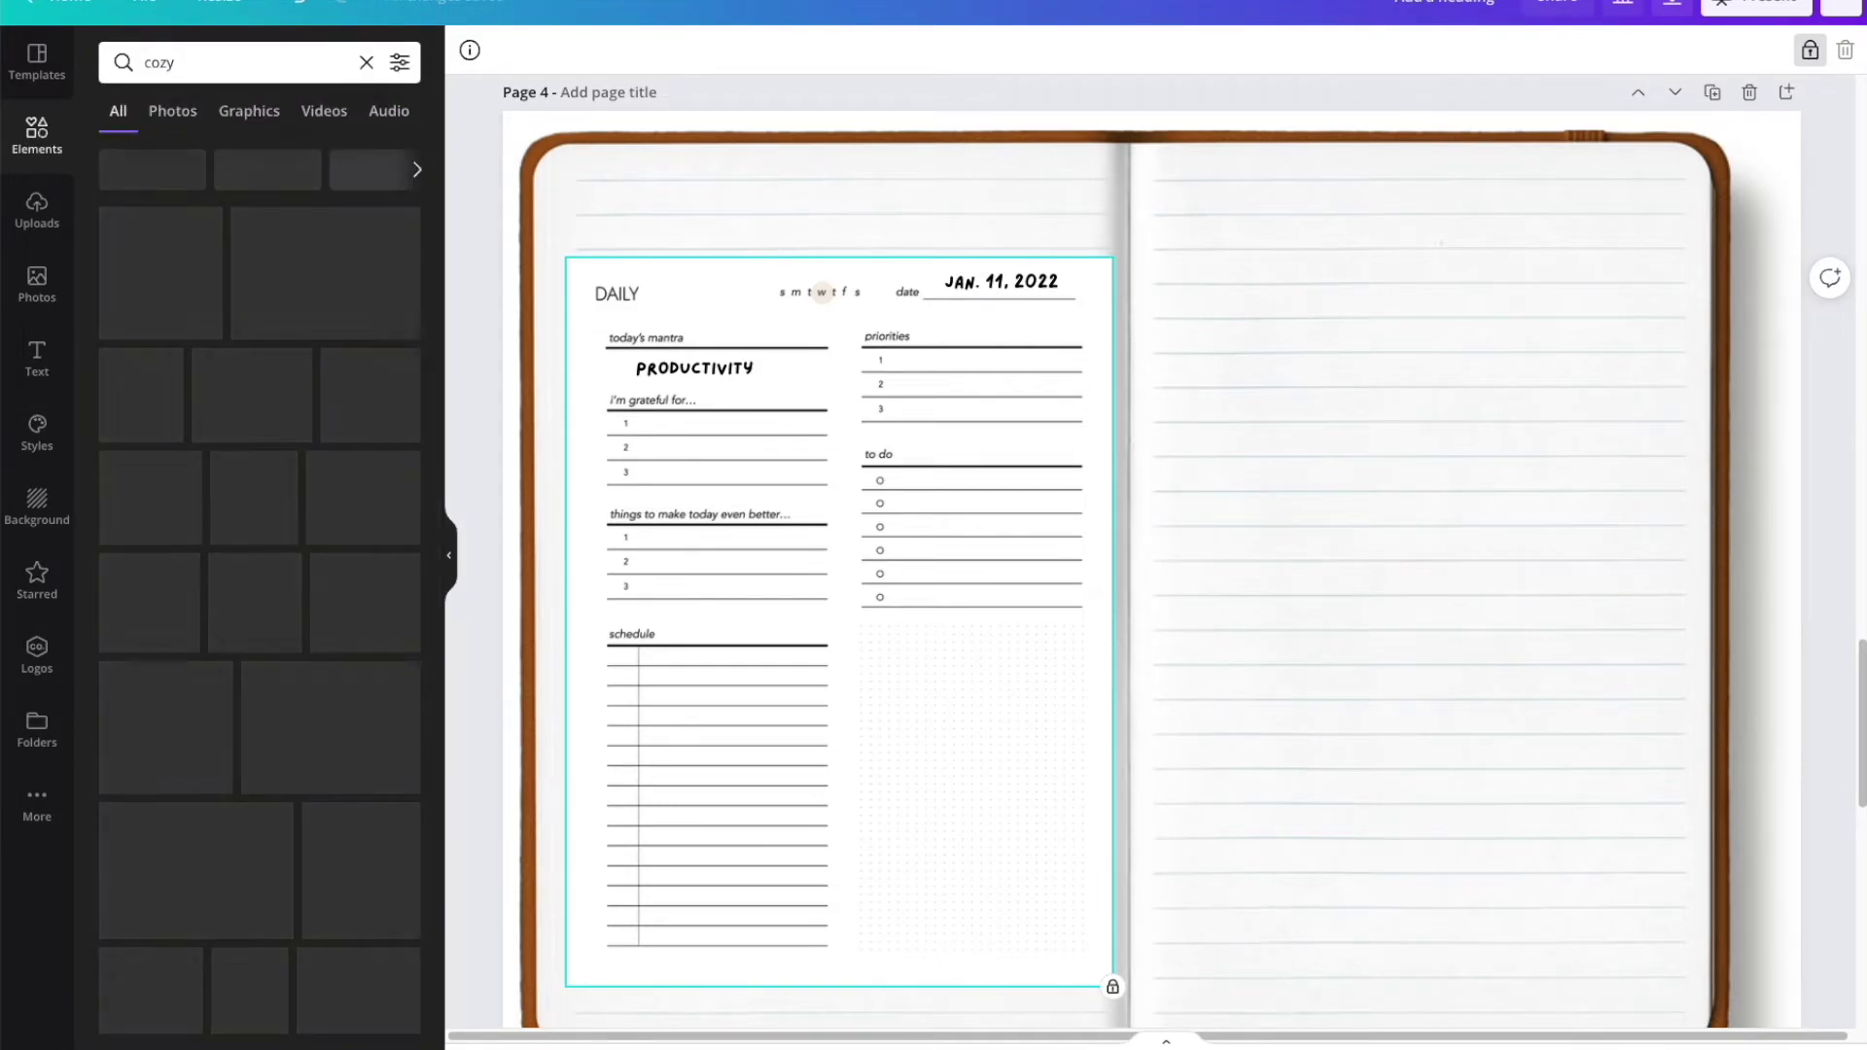
{"action": "left_click_drag", "start_coordinate": [261, 258], "coordinate": [1086, 906]}
{"action": "left_click_drag", "start_coordinate": [1026, 846], "coordinate": [1039, 920]}
Limit the cozy results to graphics and place a shrunken, rotated orange leaf branch at the upper-left corner of the notebook page.
{"action": "scroll", "coordinate": [260, 583], "scroll_direction": "down", "scroll_amount": 8}
{"action": "left_click", "coordinate": [249, 110]}
{"action": "scroll", "coordinate": [259, 583], "scroll_direction": "down", "scroll_amount": 6}
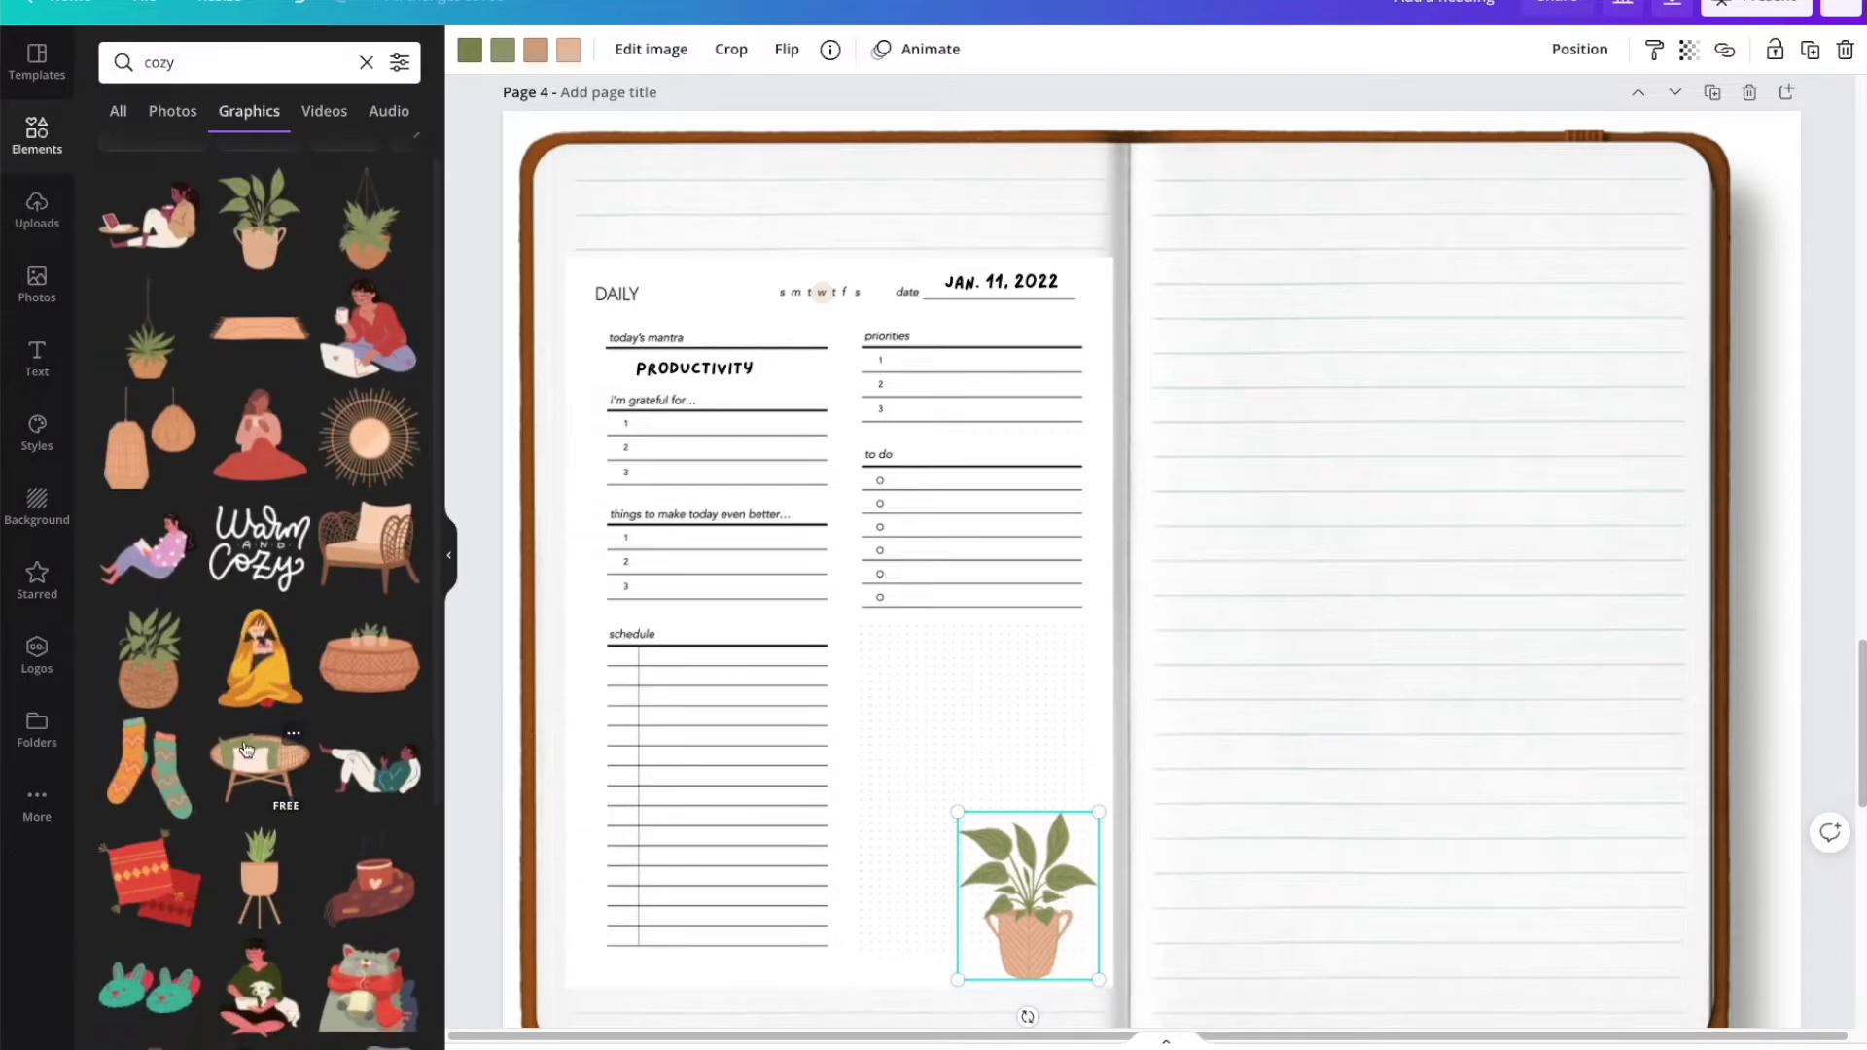
{"action": "left_click_drag", "start_coordinate": [148, 890], "coordinate": [756, 381]}
{"action": "left_click_drag", "start_coordinate": [757, 612], "coordinate": [968, 286]}
{"action": "left_click_drag", "start_coordinate": [775, 272], "coordinate": [758, 101]}
{"action": "left_click_drag", "start_coordinate": [954, 205], "coordinate": [741, 207]}
{"action": "left_click", "coordinate": [934, 209]}
Add the Warm and Cozy lettering and shrink it to fit the dotted area above the potted plant.
{"action": "scroll", "coordinate": [259, 632], "scroll_direction": "down", "scroll_amount": 14}
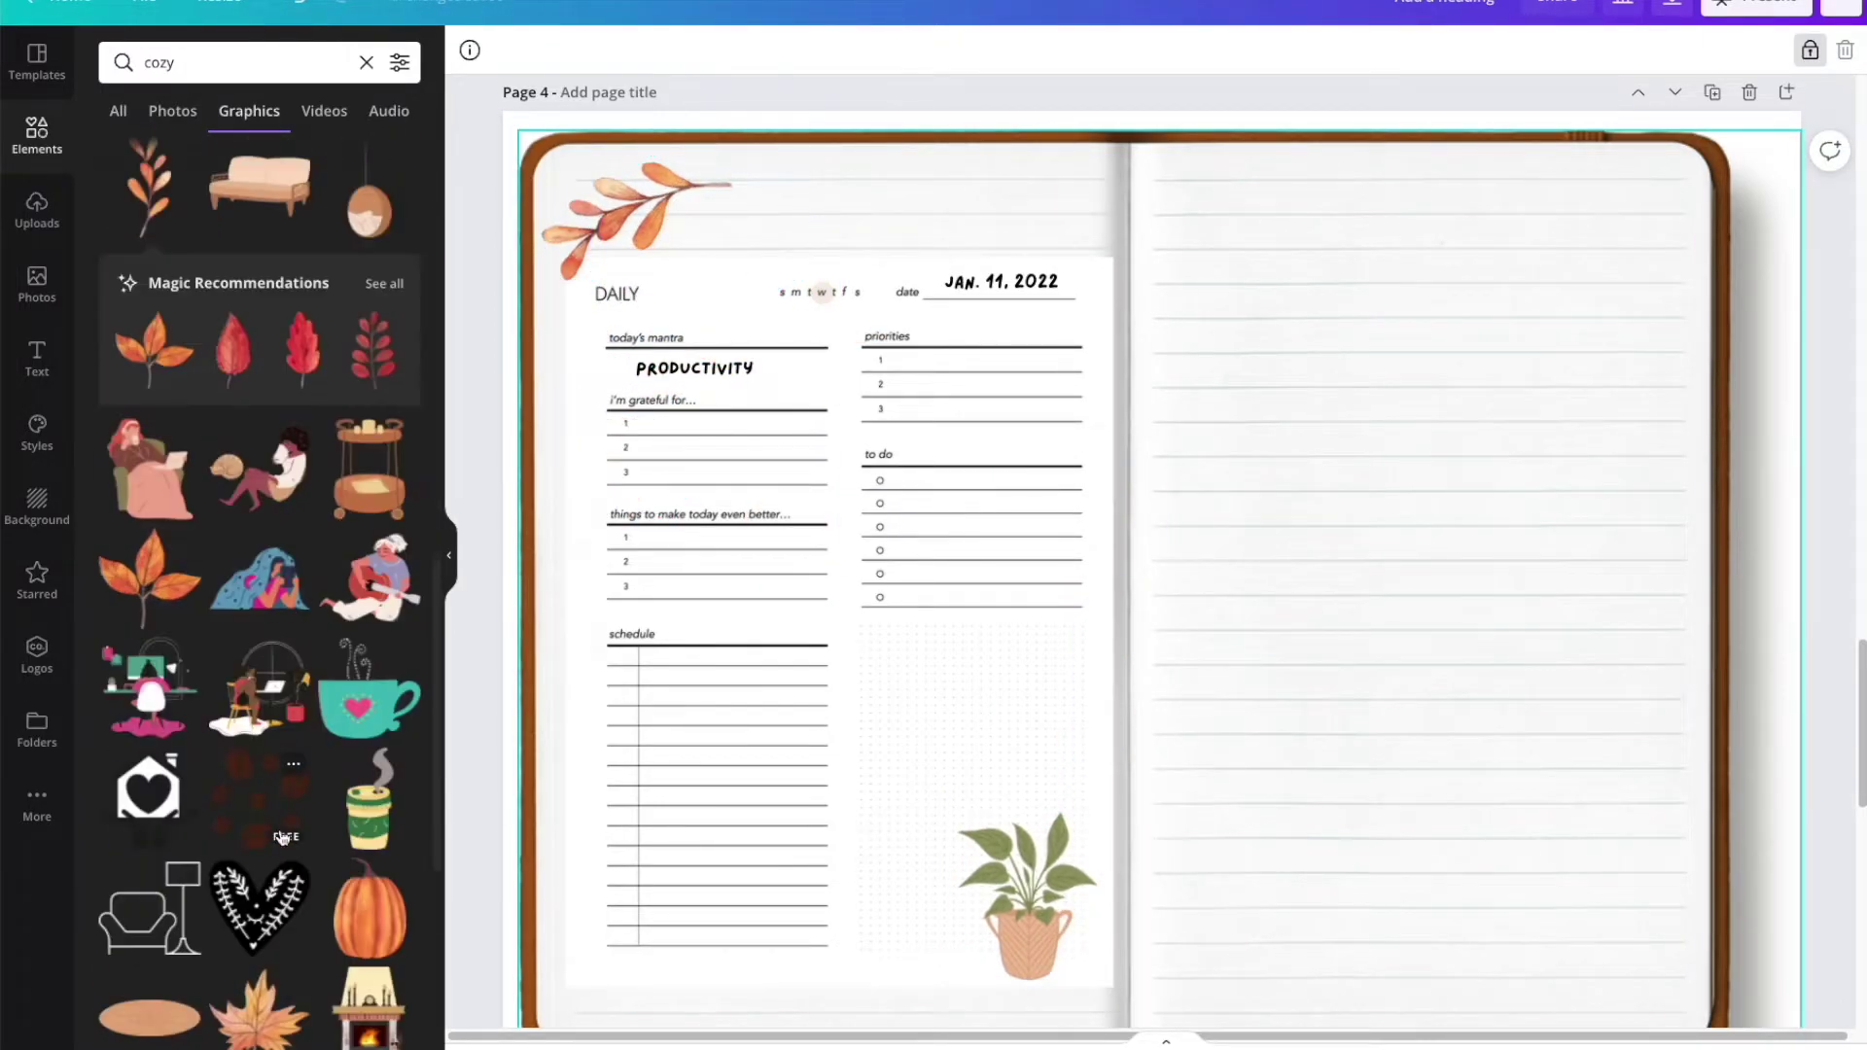
{"action": "scroll", "coordinate": [259, 632], "scroll_direction": "up", "scroll_amount": 20}
{"action": "left_click", "coordinate": [259, 588]}
{"action": "left_click_drag", "start_coordinate": [1279, 738], "coordinate": [1229, 960]}
{"action": "left_click_drag", "start_coordinate": [1330, 1014], "coordinate": [1053, 776]}
{"action": "left_click_drag", "start_coordinate": [992, 719], "coordinate": [1009, 732]}
{"action": "left_click", "coordinate": [1370, 736]}
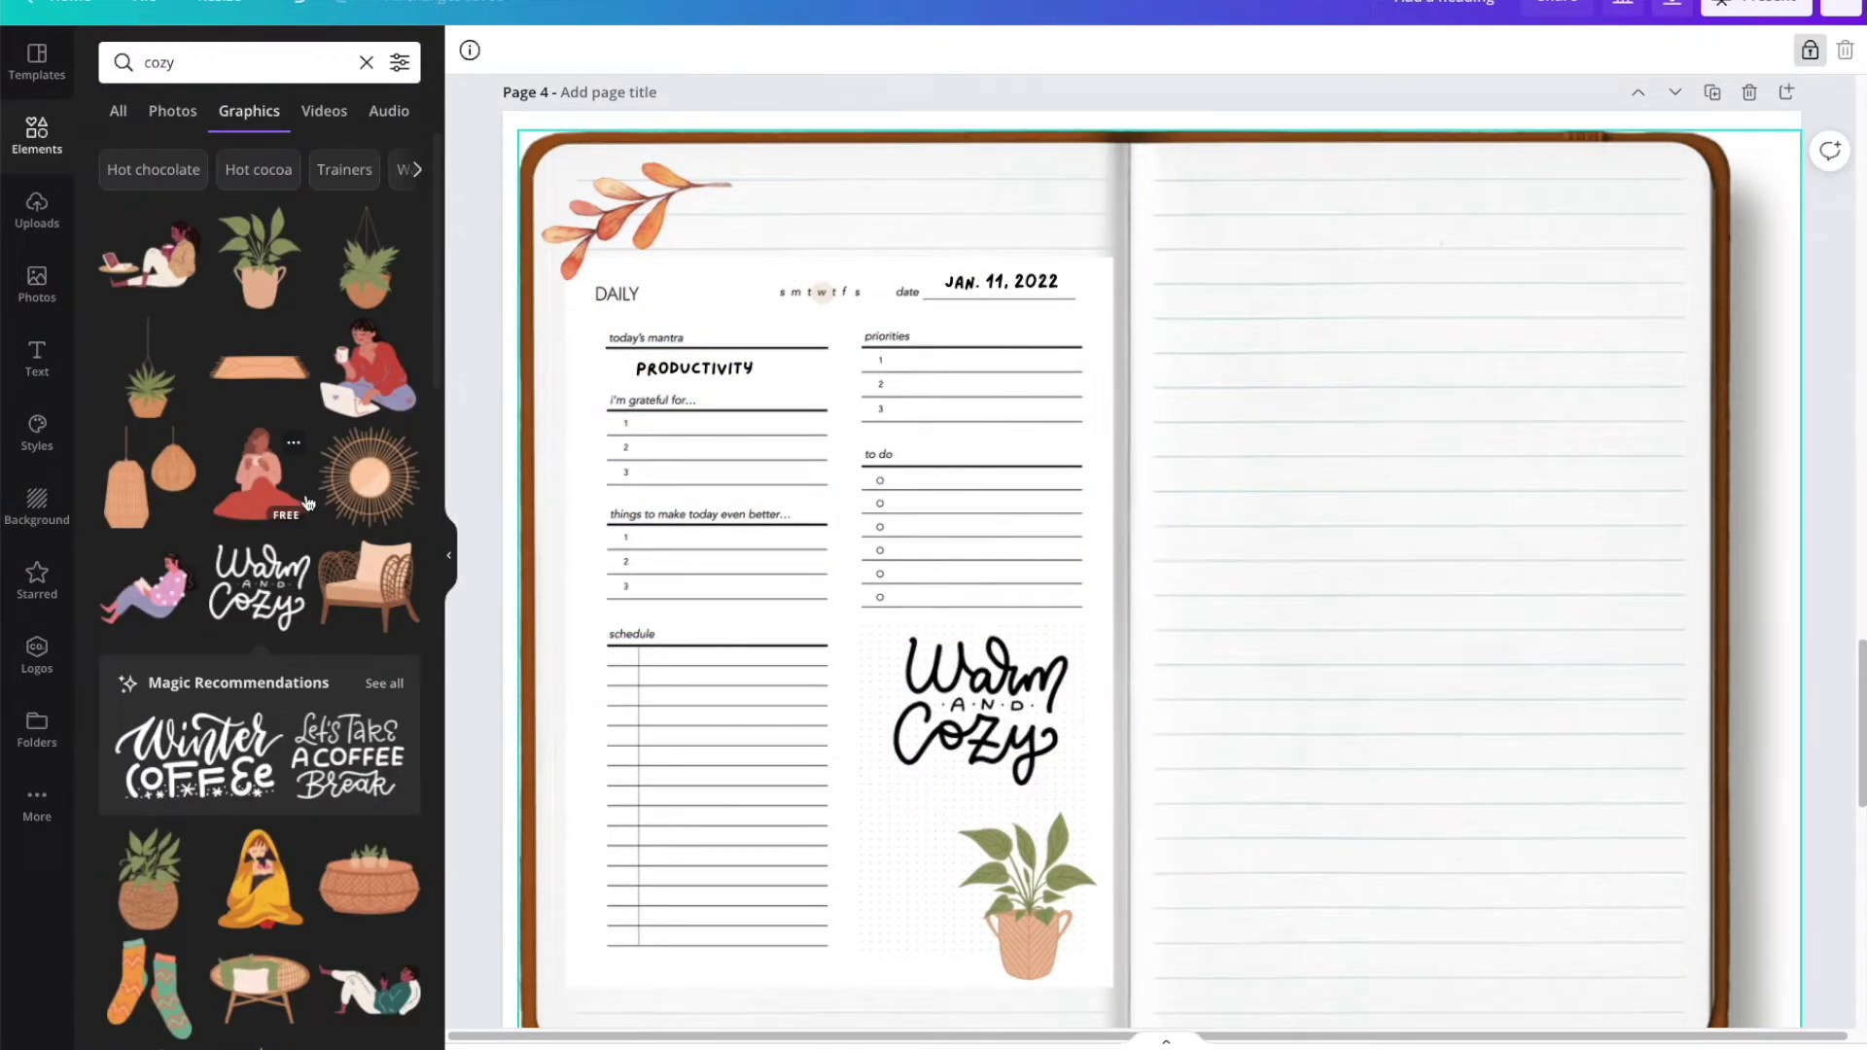
Add a second orange leaf branch, shrink it and place it above the daily sheet, facing the first branch.
{"action": "scroll", "coordinate": [328, 529], "scroll_direction": "down", "scroll_amount": 15}
{"action": "scroll", "coordinate": [329, 528], "scroll_direction": "down", "scroll_amount": 10}
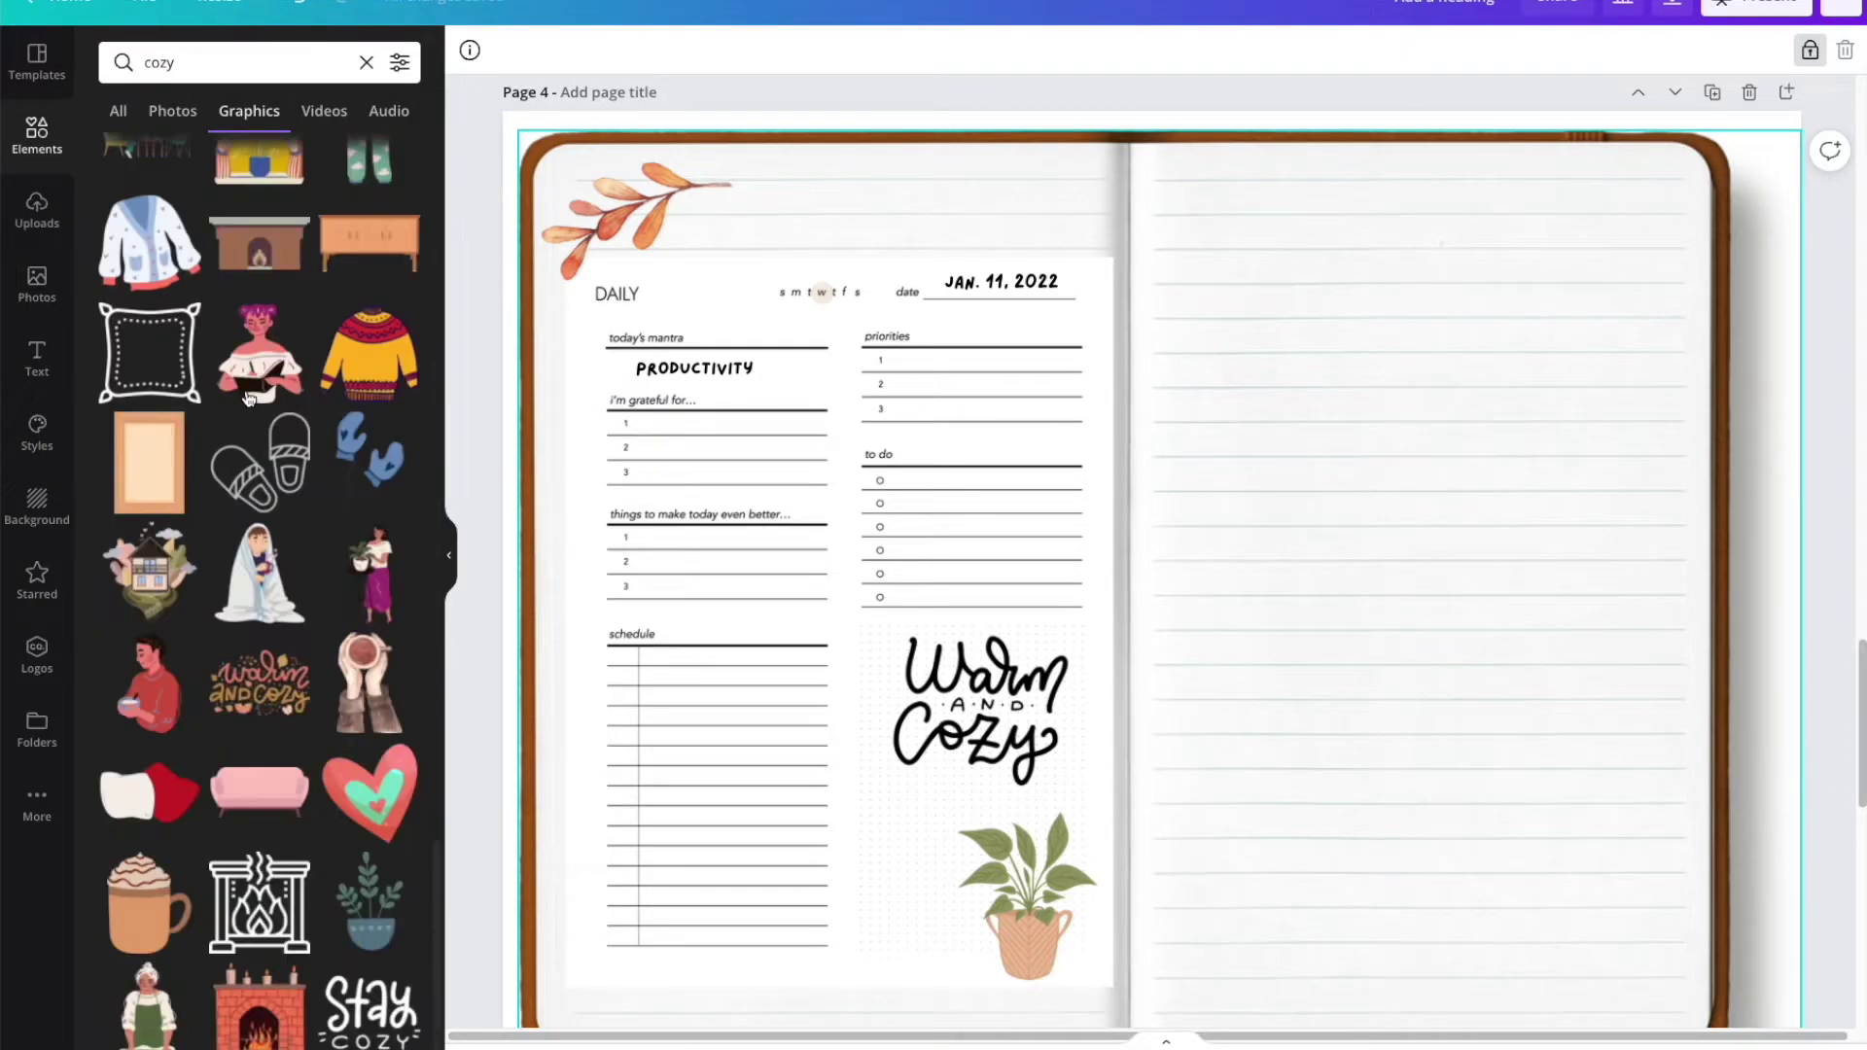
{"action": "scroll", "coordinate": [234, 392], "scroll_direction": "up", "scroll_amount": 20}
{"action": "left_click", "coordinate": [150, 560]}
{"action": "left_click_drag", "start_coordinate": [1150, 731], "coordinate": [1027, 553]}
{"action": "left_click_drag", "start_coordinate": [1096, 573], "coordinate": [873, 198]}
{"action": "left_click_drag", "start_coordinate": [804, 178], "coordinate": [797, 223]}
{"action": "left_click_drag", "start_coordinate": [913, 215], "coordinate": [1005, 192]}
{"action": "left_click_drag", "start_coordinate": [650, 208], "coordinate": [650, 216]}
{"action": "left_click", "coordinate": [1154, 352]}
Copy the date text, change the copy to JANUARY, and enlarge it between the two leaf branches.
{"action": "left_click", "coordinate": [1001, 283]}
{"action": "key", "text": "super+c"}
{"action": "key", "text": "super+v"}
{"action": "double_click", "coordinate": [836, 206]}
{"action": "type", "text": "JANUARY"}
{"action": "left_click_drag", "start_coordinate": [1023, 306], "coordinate": [706, 167]}
{"action": "left_click", "coordinate": [939, 269]}
Recolor the JANUARY heading and the Warm and Cozy lettering brown.
{"action": "left_click", "coordinate": [782, 50]}
{"action": "left_click", "coordinate": [286, 536]}
{"action": "left_click", "coordinate": [1363, 445]}
{"action": "left_click", "coordinate": [982, 710]}
{"action": "left_click", "coordinate": [468, 49]}
{"action": "left_click", "coordinate": [286, 535]}
{"action": "left_click", "coordinate": [1426, 637]}
{"action": "scroll", "coordinate": [1427, 637], "scroll_direction": "up", "scroll_amount": 1}
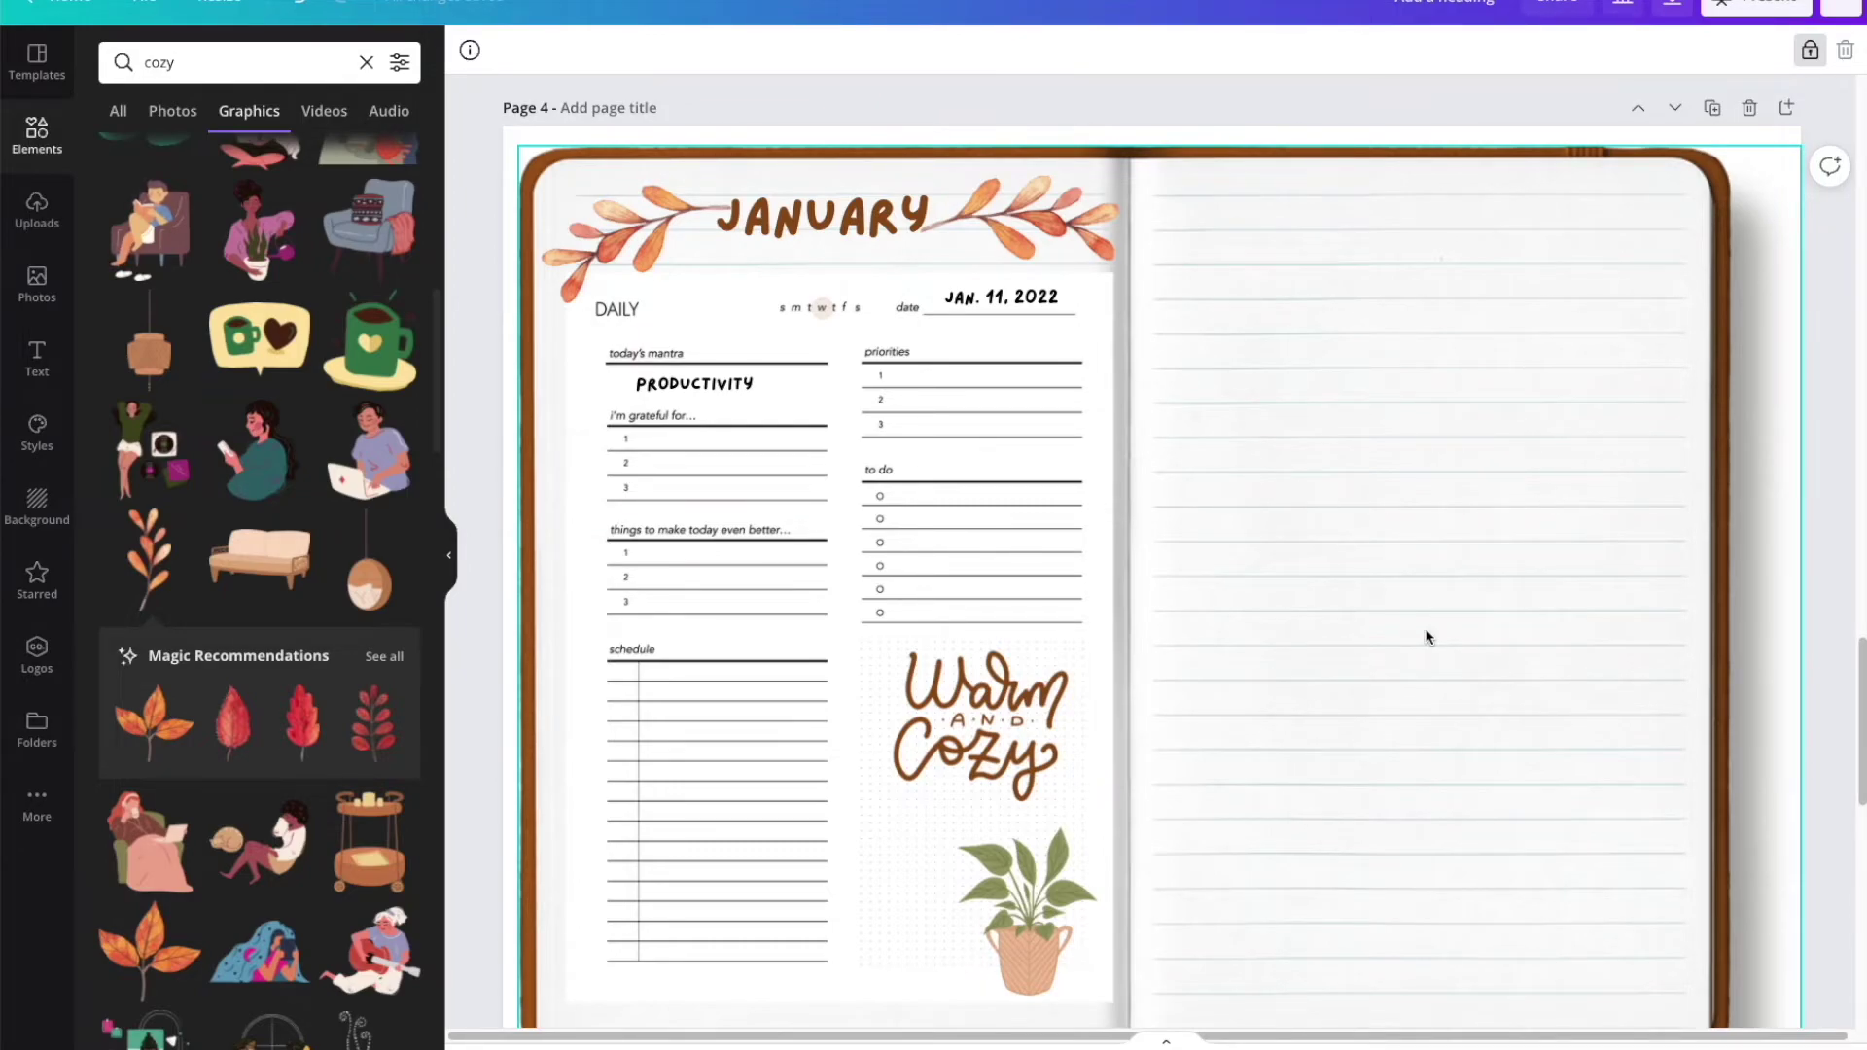
{"action": "scroll", "coordinate": [1415, 632], "scroll_direction": "down", "scroll_amount": 2}
{"action": "scroll", "coordinate": [1417, 616], "scroll_direction": "up", "scroll_amount": 2}
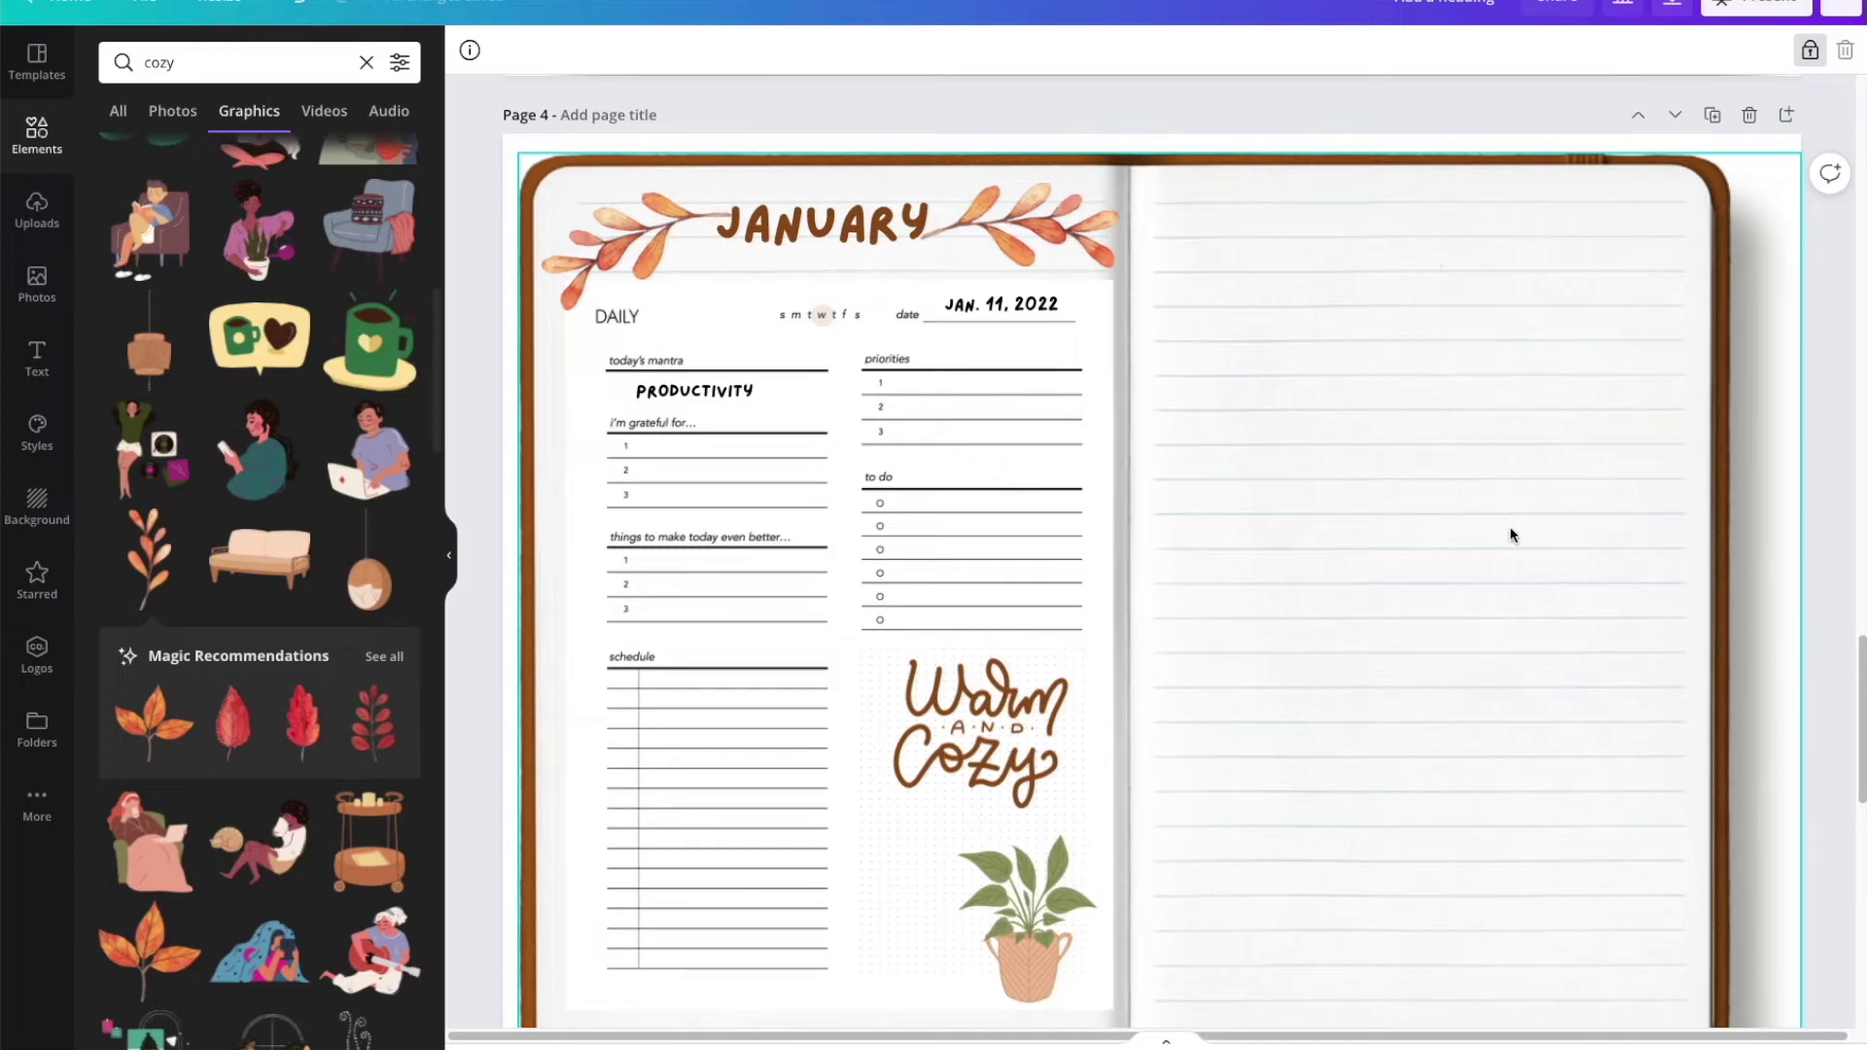
{"action": "scroll", "coordinate": [1414, 535], "scroll_direction": "down", "scroll_amount": 2}
{"action": "scroll", "coordinate": [1414, 535], "scroll_direction": "up", "scroll_amount": 1}
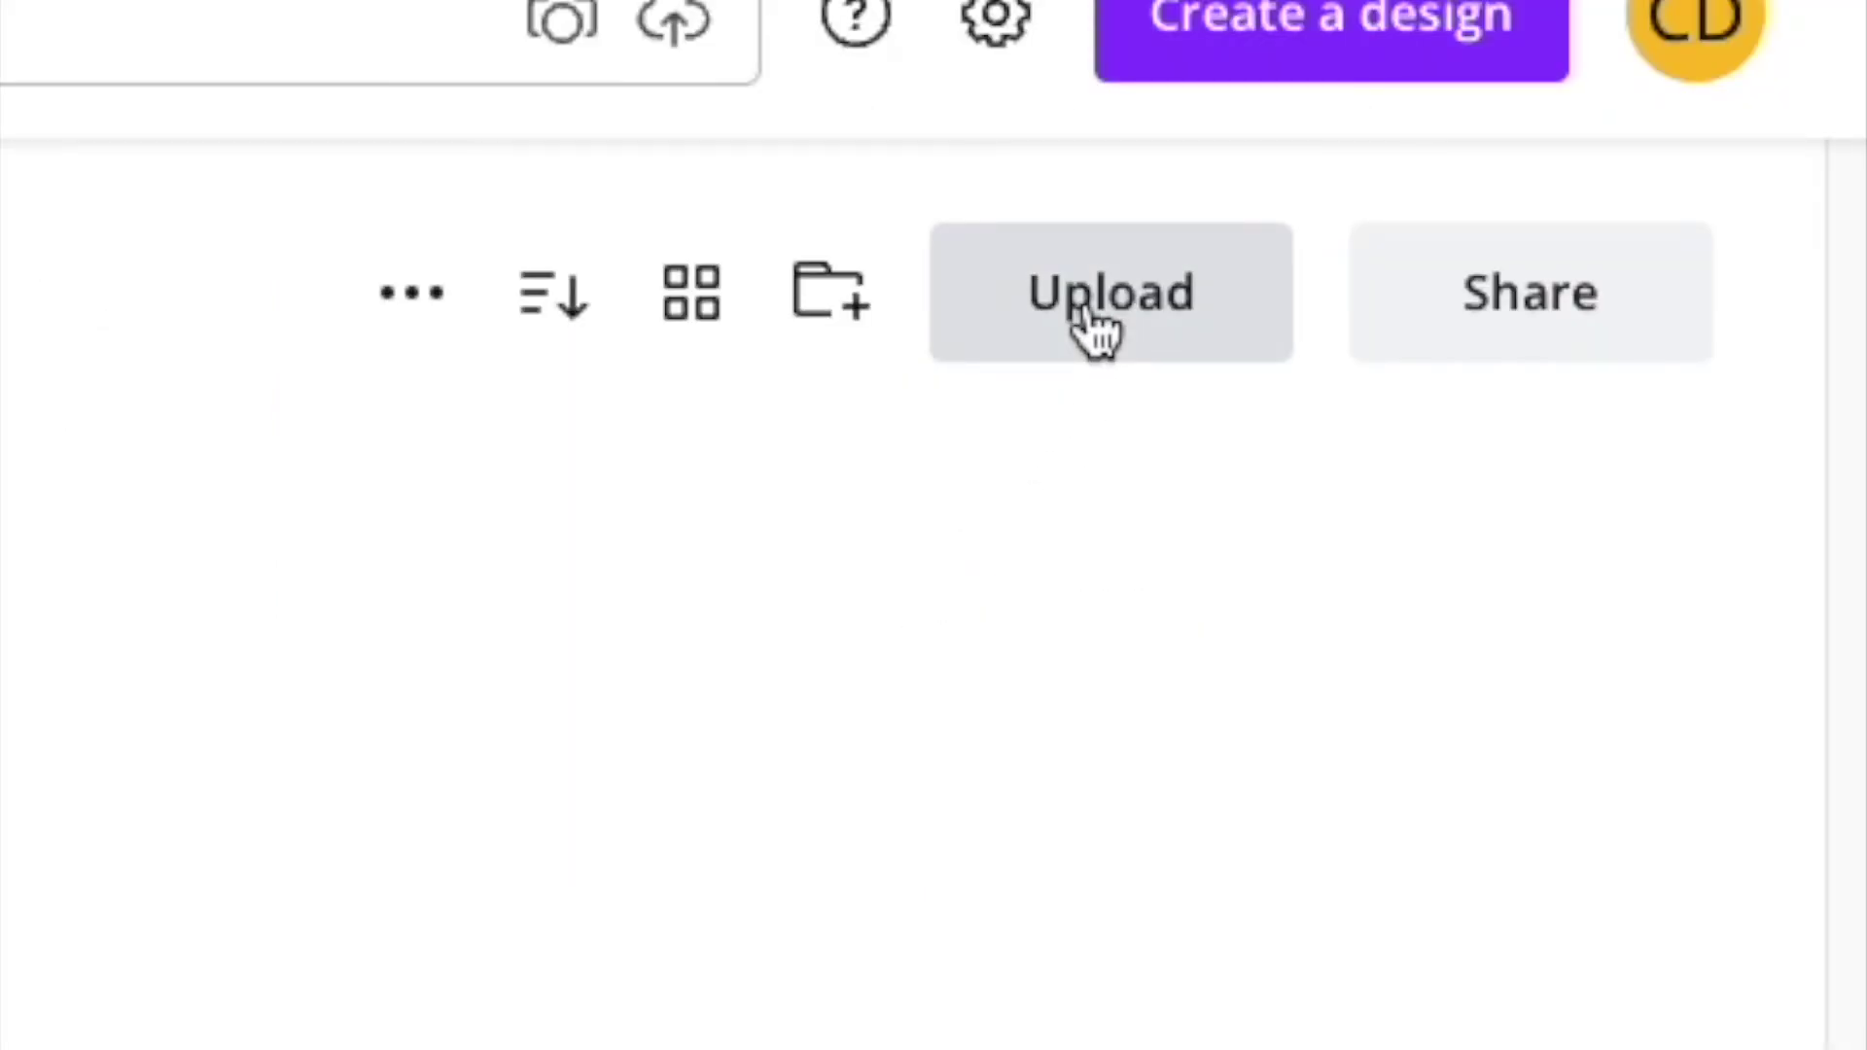
Upload landscape personal planner.pdf to the untitled folder and open it for editing.
{"action": "left_click", "coordinate": [1081, 305]}
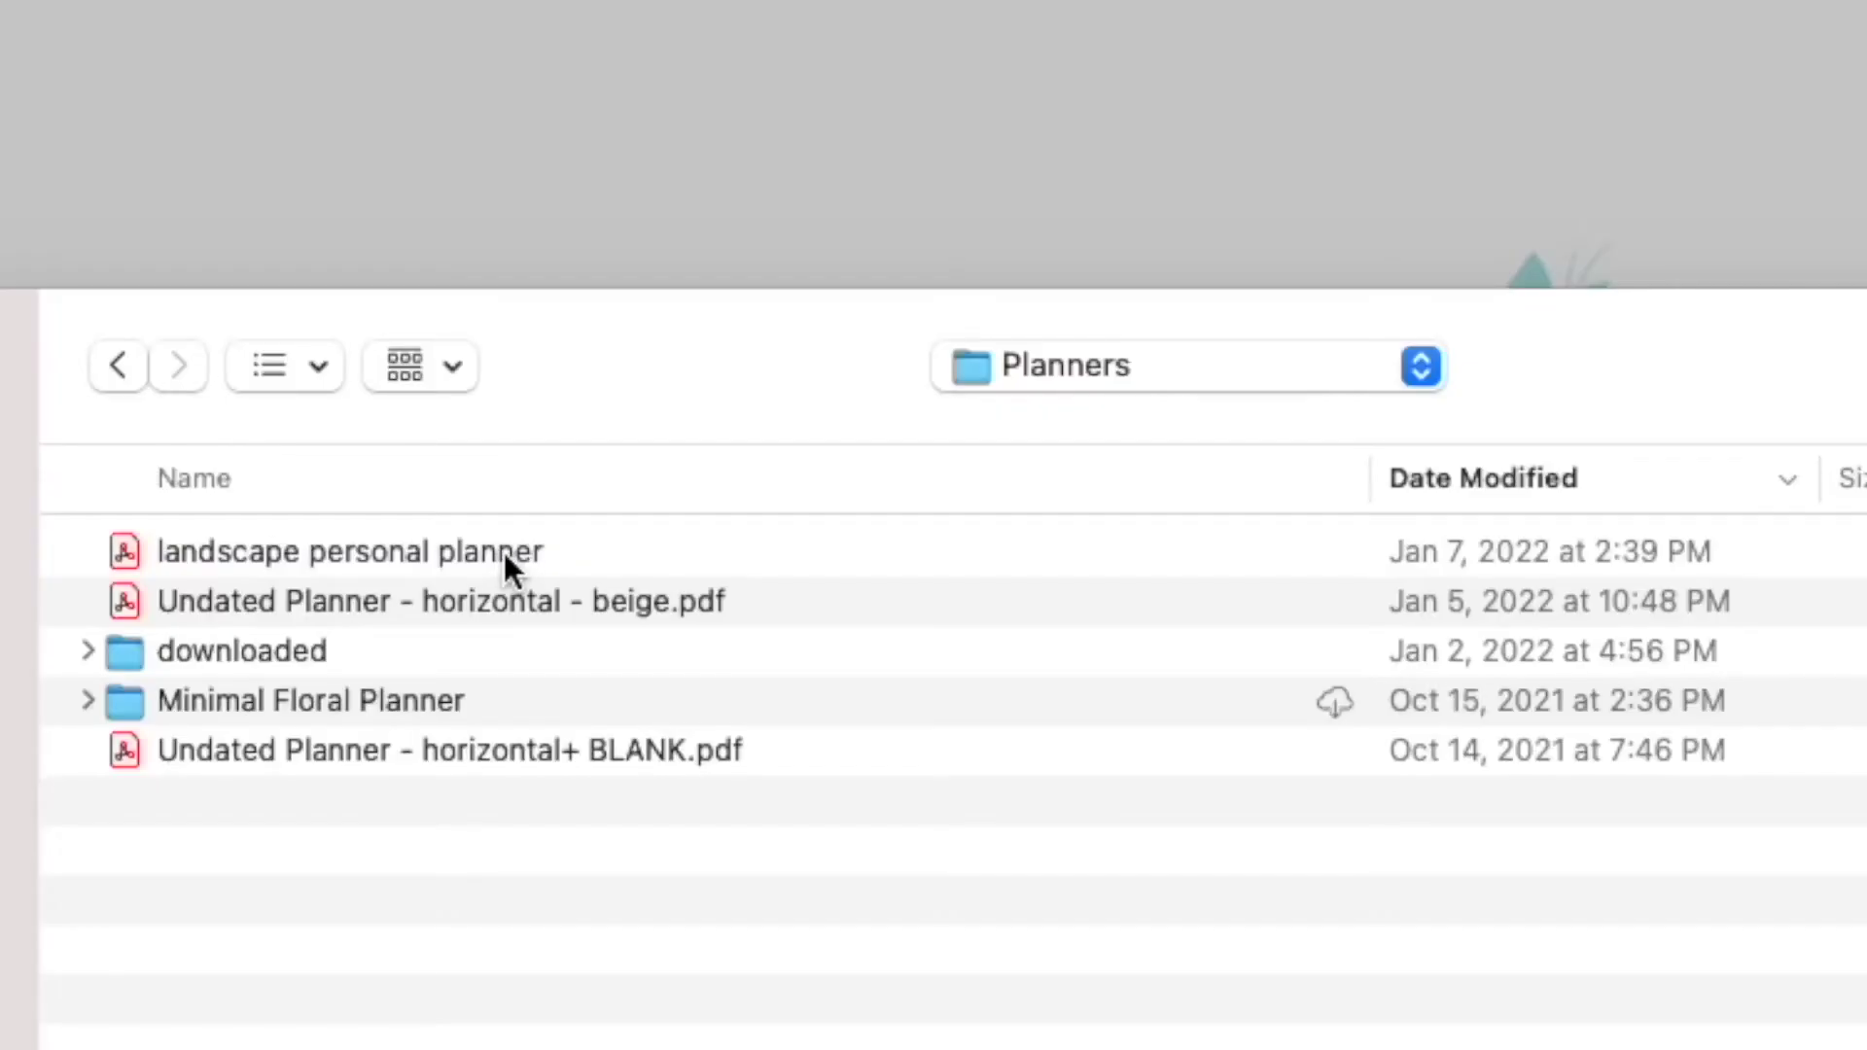
{"action": "left_click", "coordinate": [506, 552]}
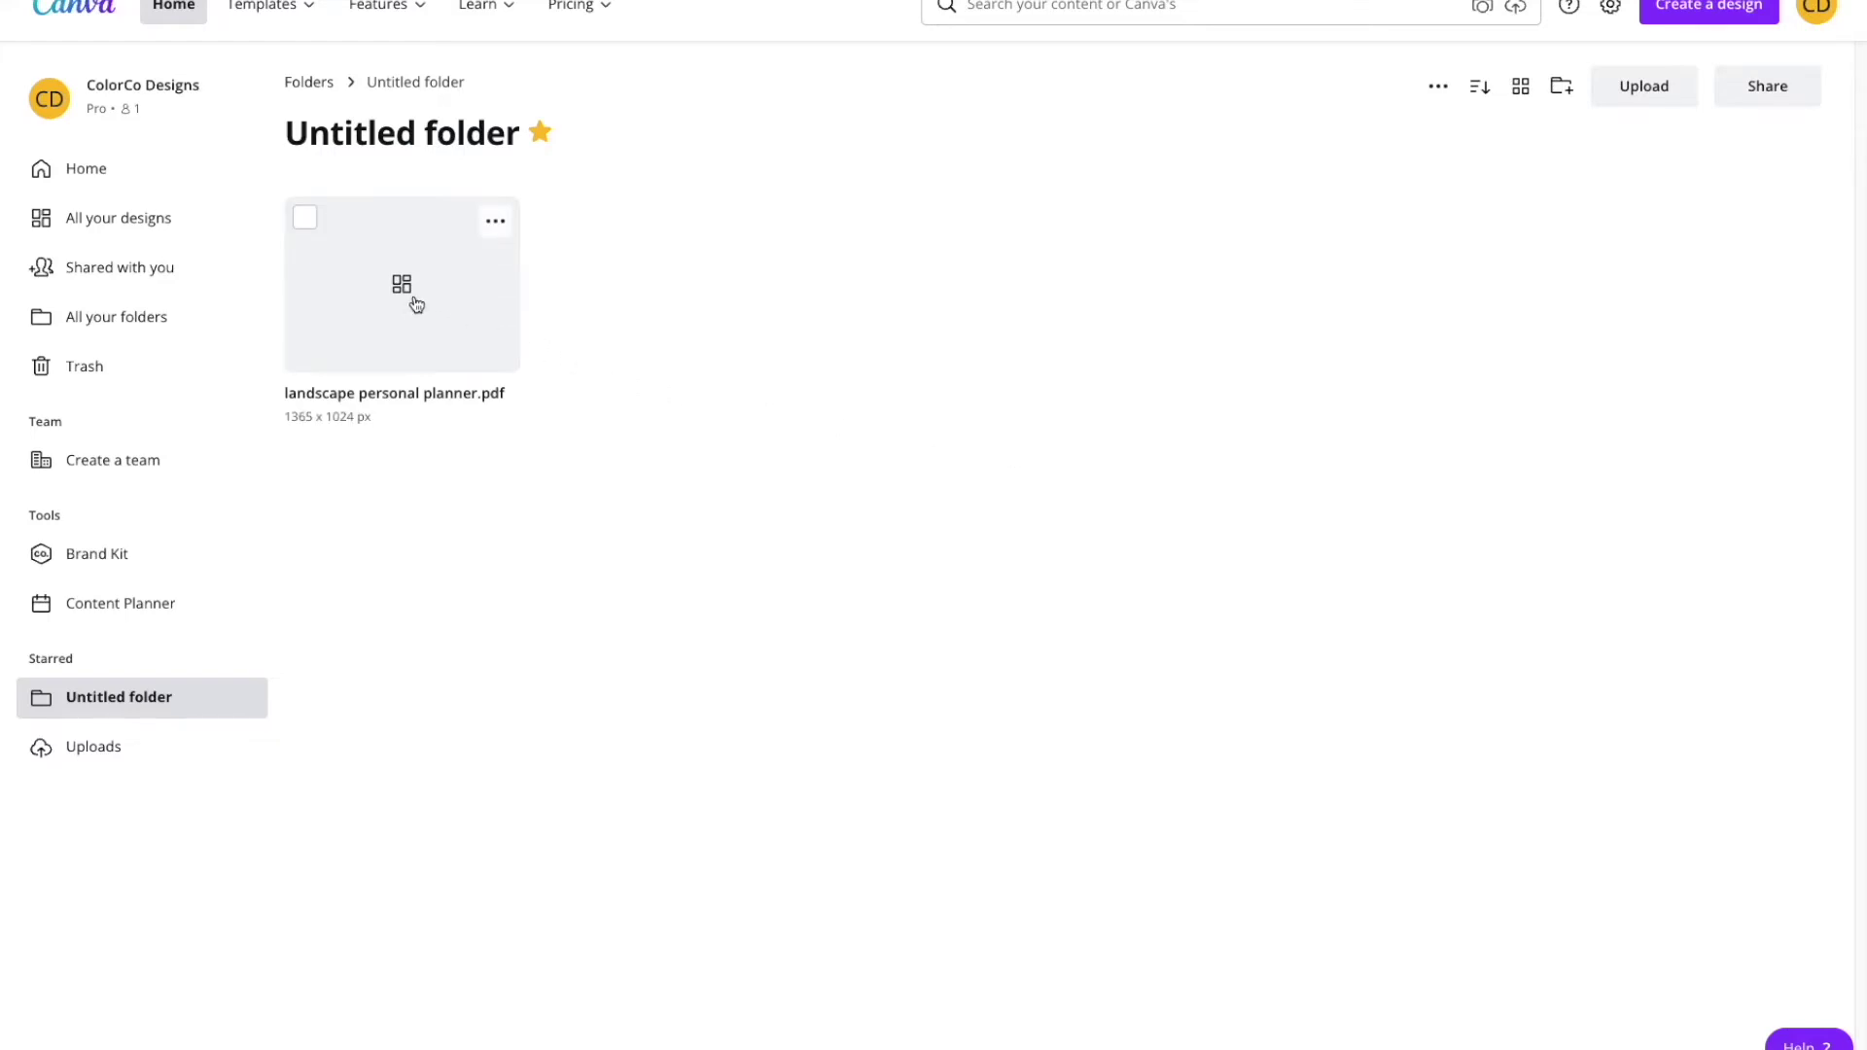
{"action": "left_click", "coordinate": [416, 304]}
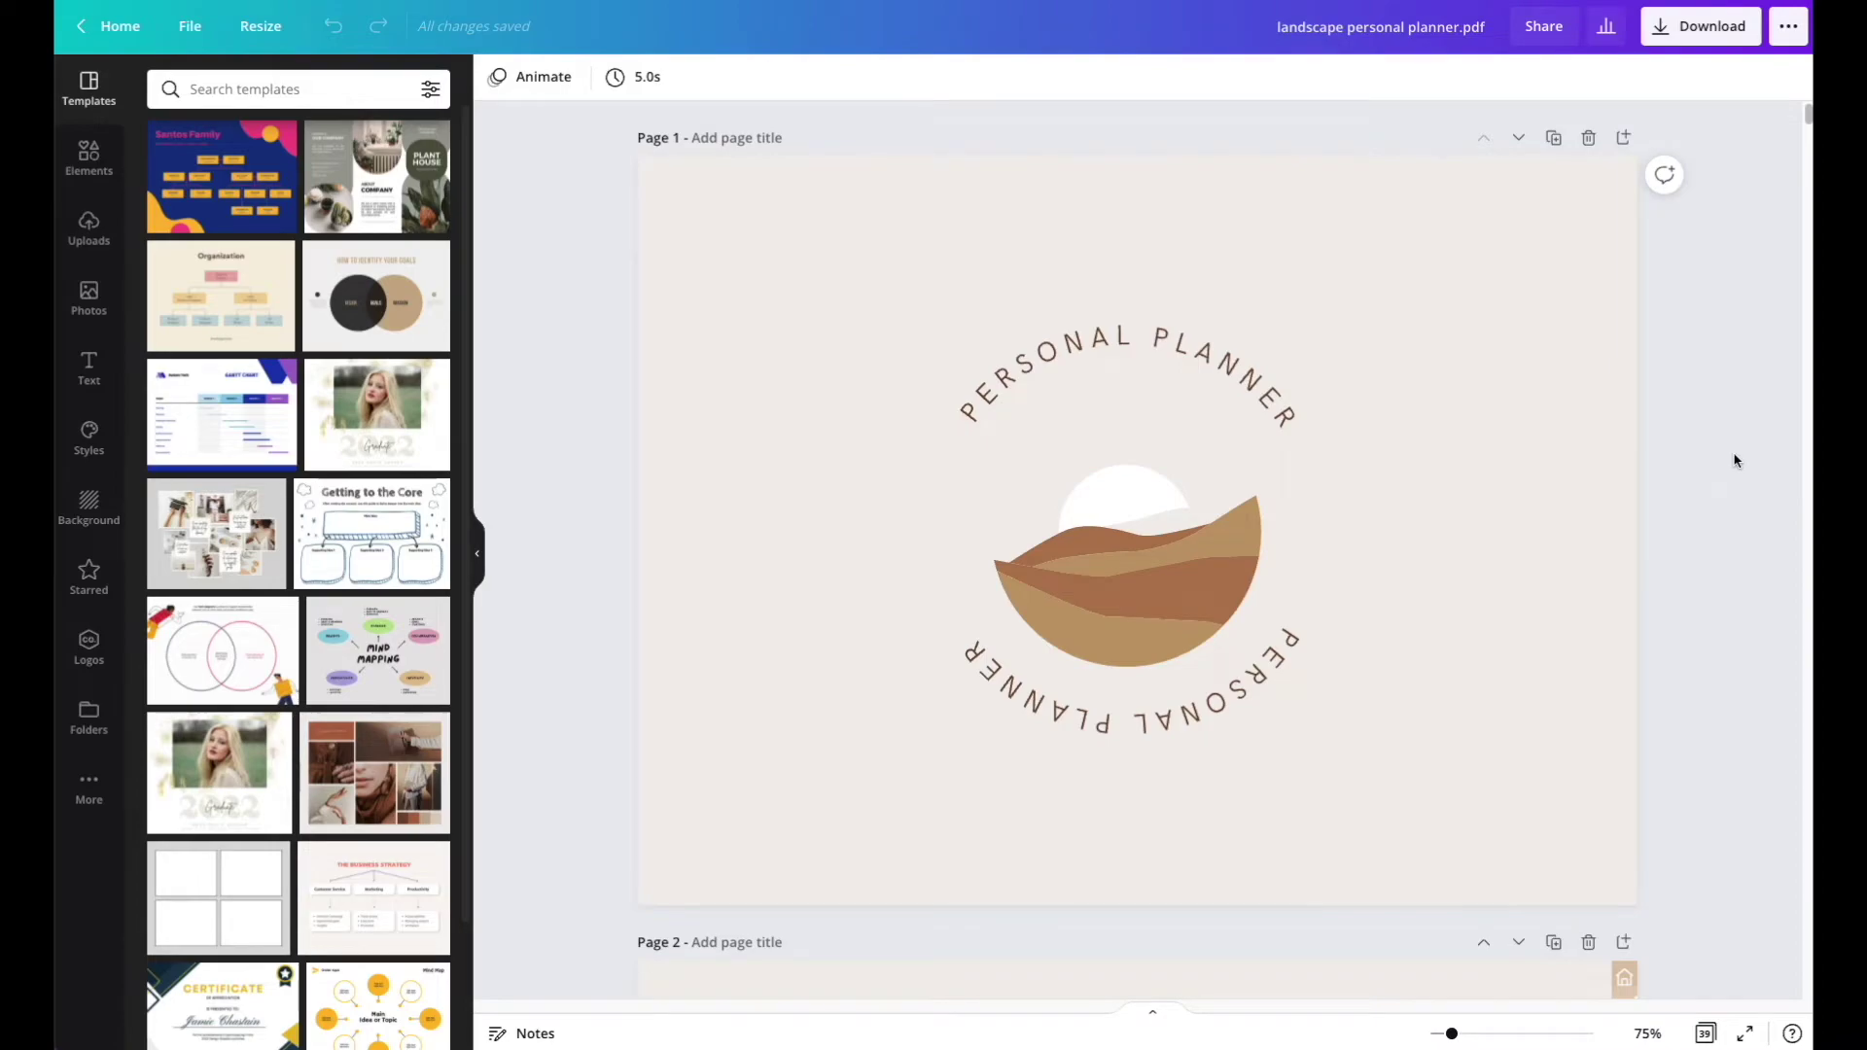
Look through the imported planner's pages in the page overview and in the editor, ending at the January calendar.
{"action": "scroll", "coordinate": [1711, 477], "scroll_direction": "down", "scroll_amount": 10}
{"action": "left_click", "coordinate": [1706, 1033]}
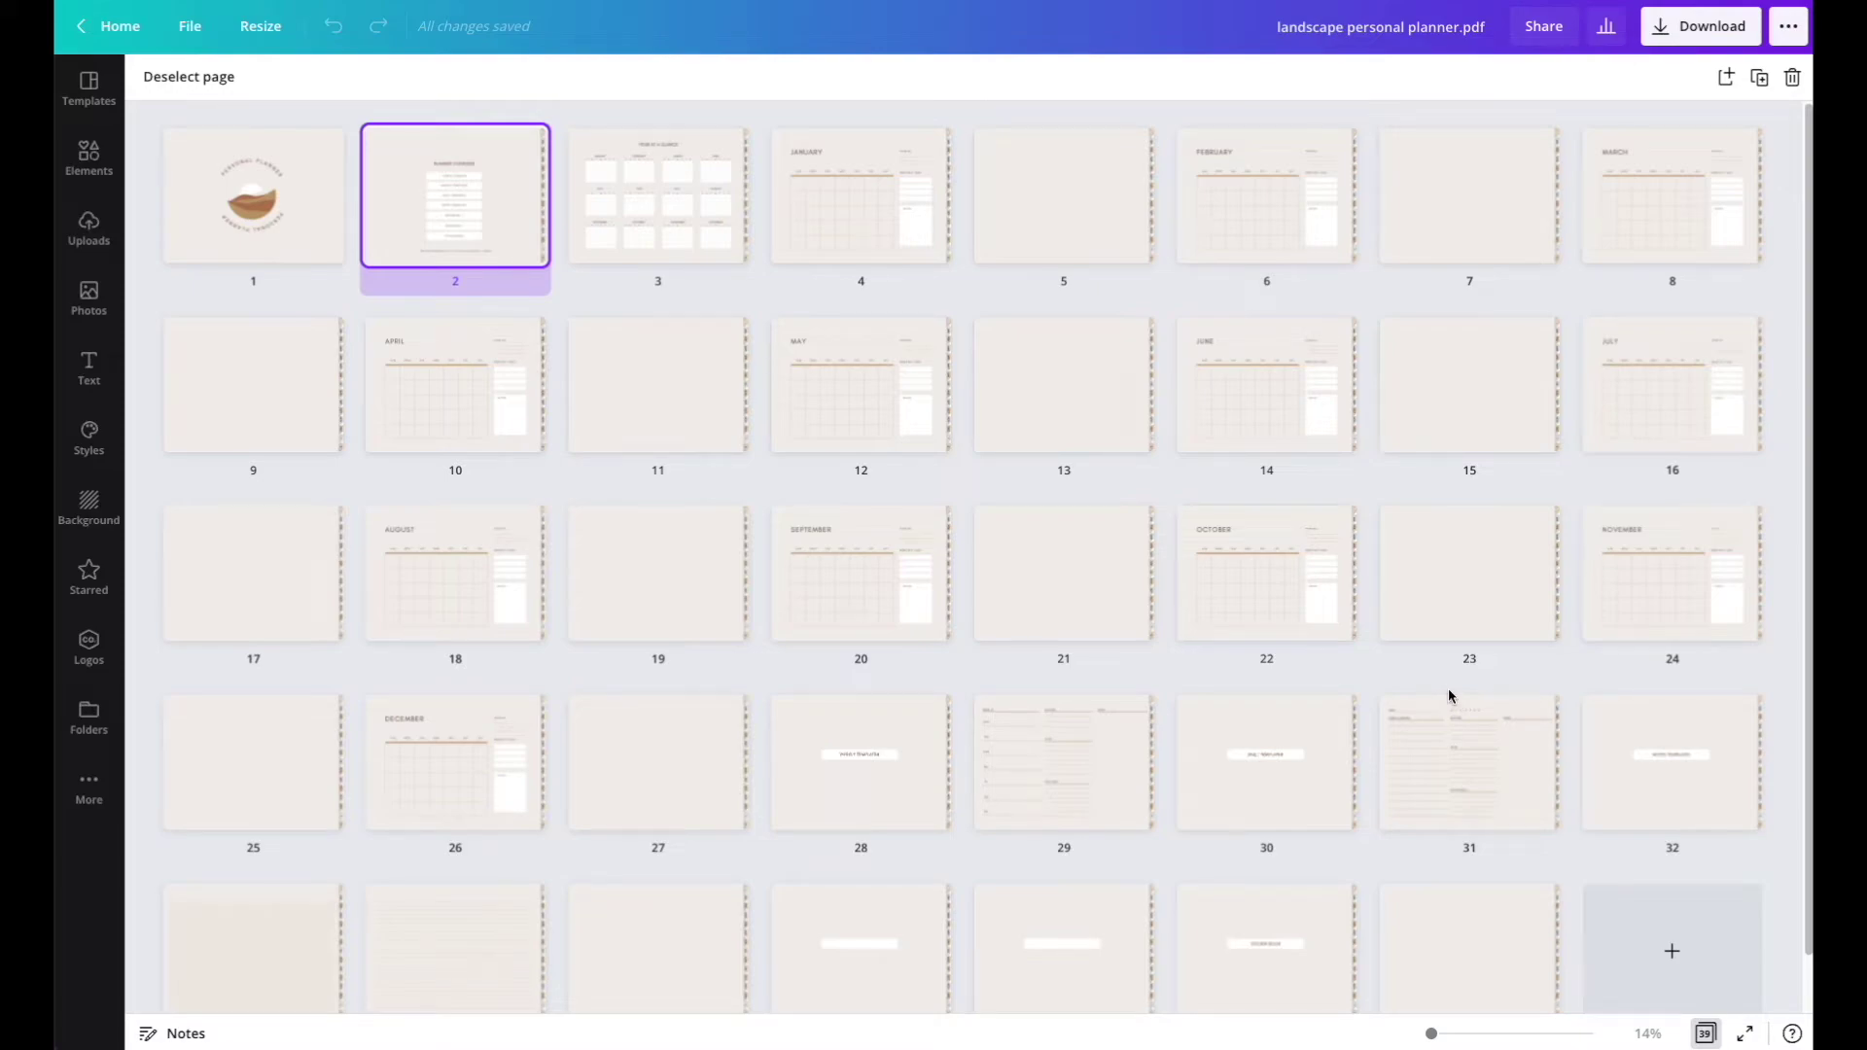
{"action": "left_click", "coordinate": [1706, 1032]}
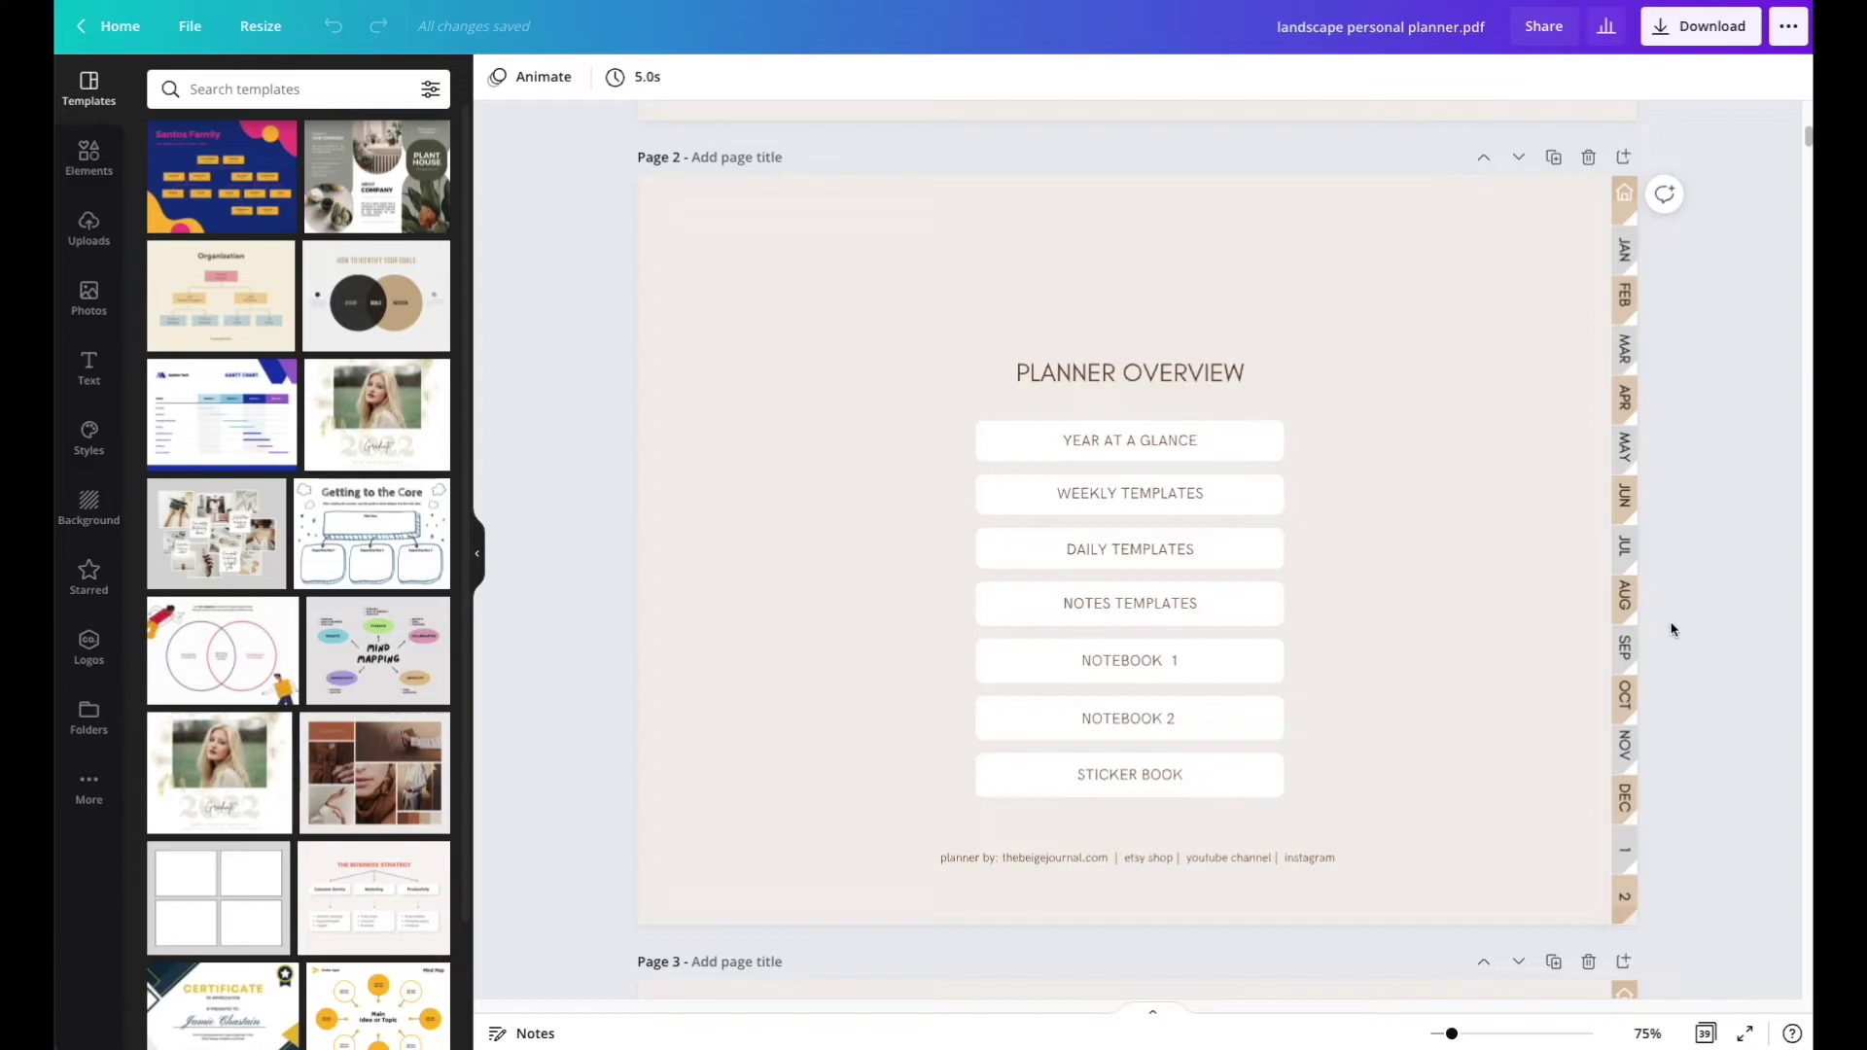
{"action": "scroll", "coordinate": [1700, 571], "scroll_direction": "down", "scroll_amount": 1}
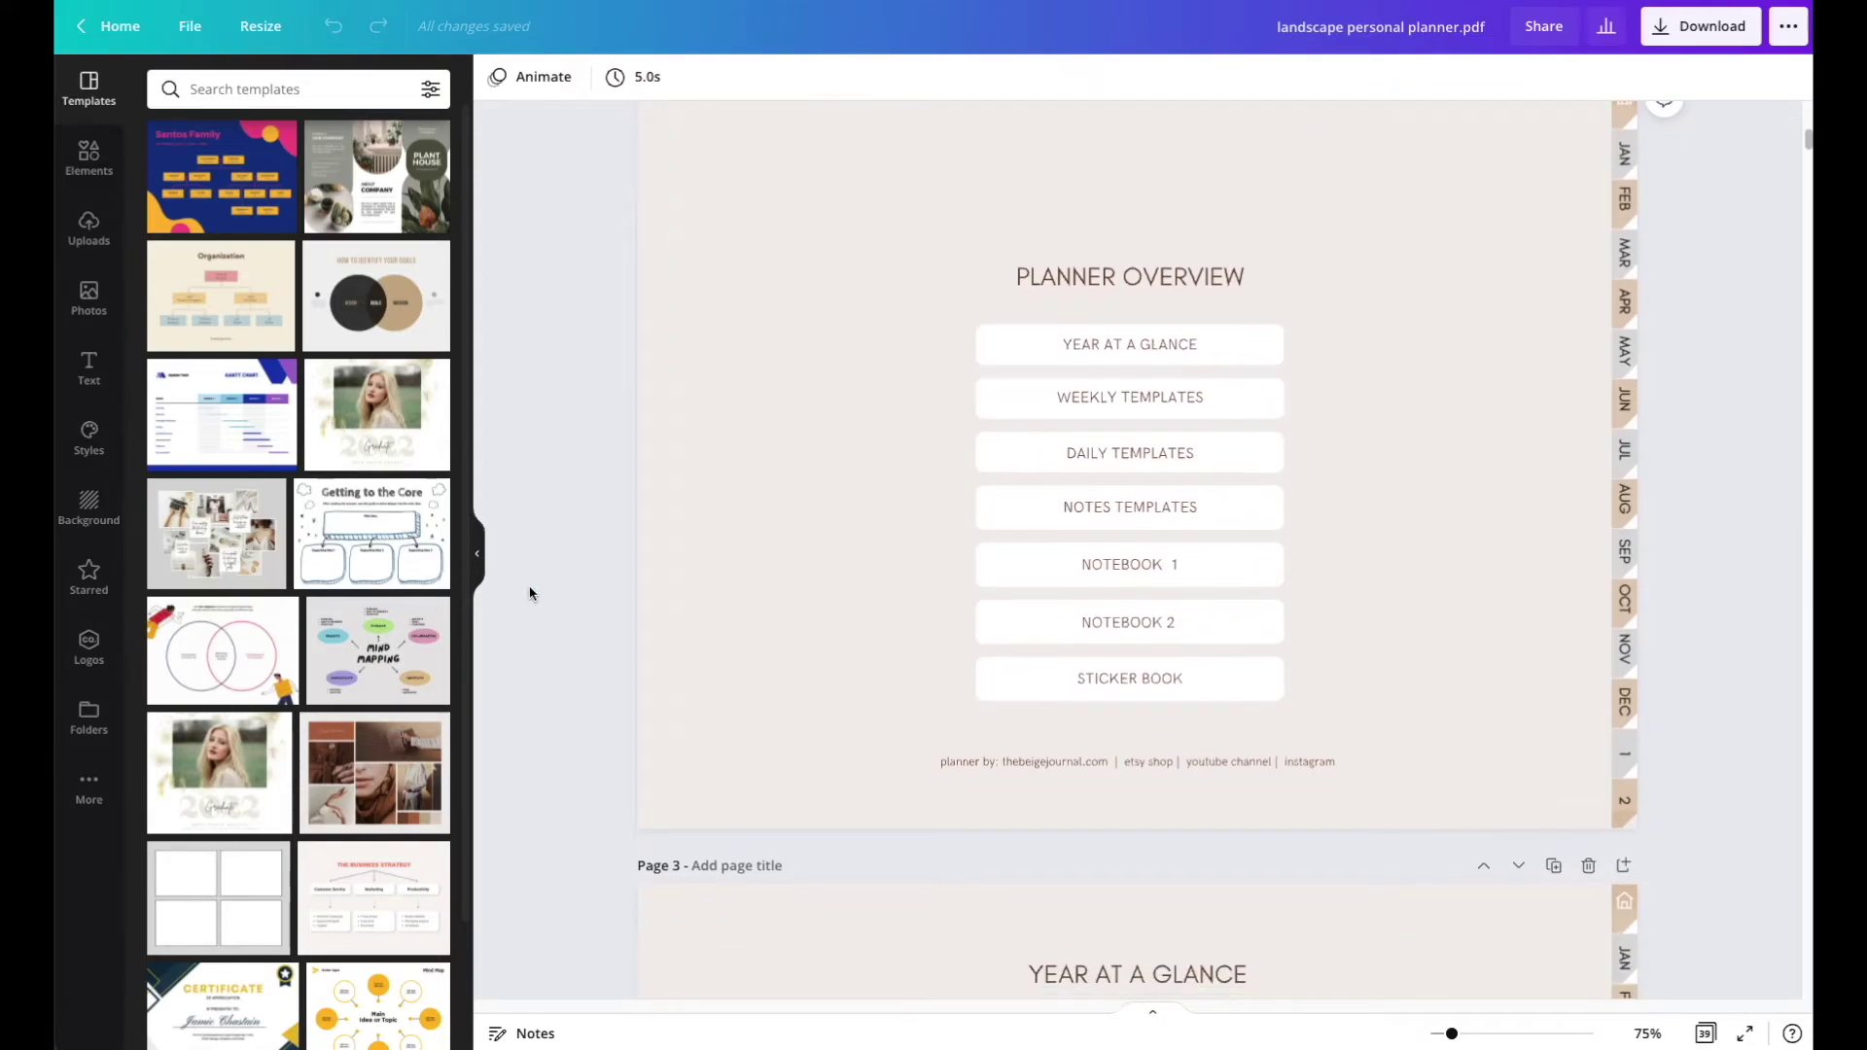
{"action": "left_click", "coordinate": [477, 562]}
{"action": "scroll", "coordinate": [1667, 403], "scroll_direction": "down", "scroll_amount": 10}
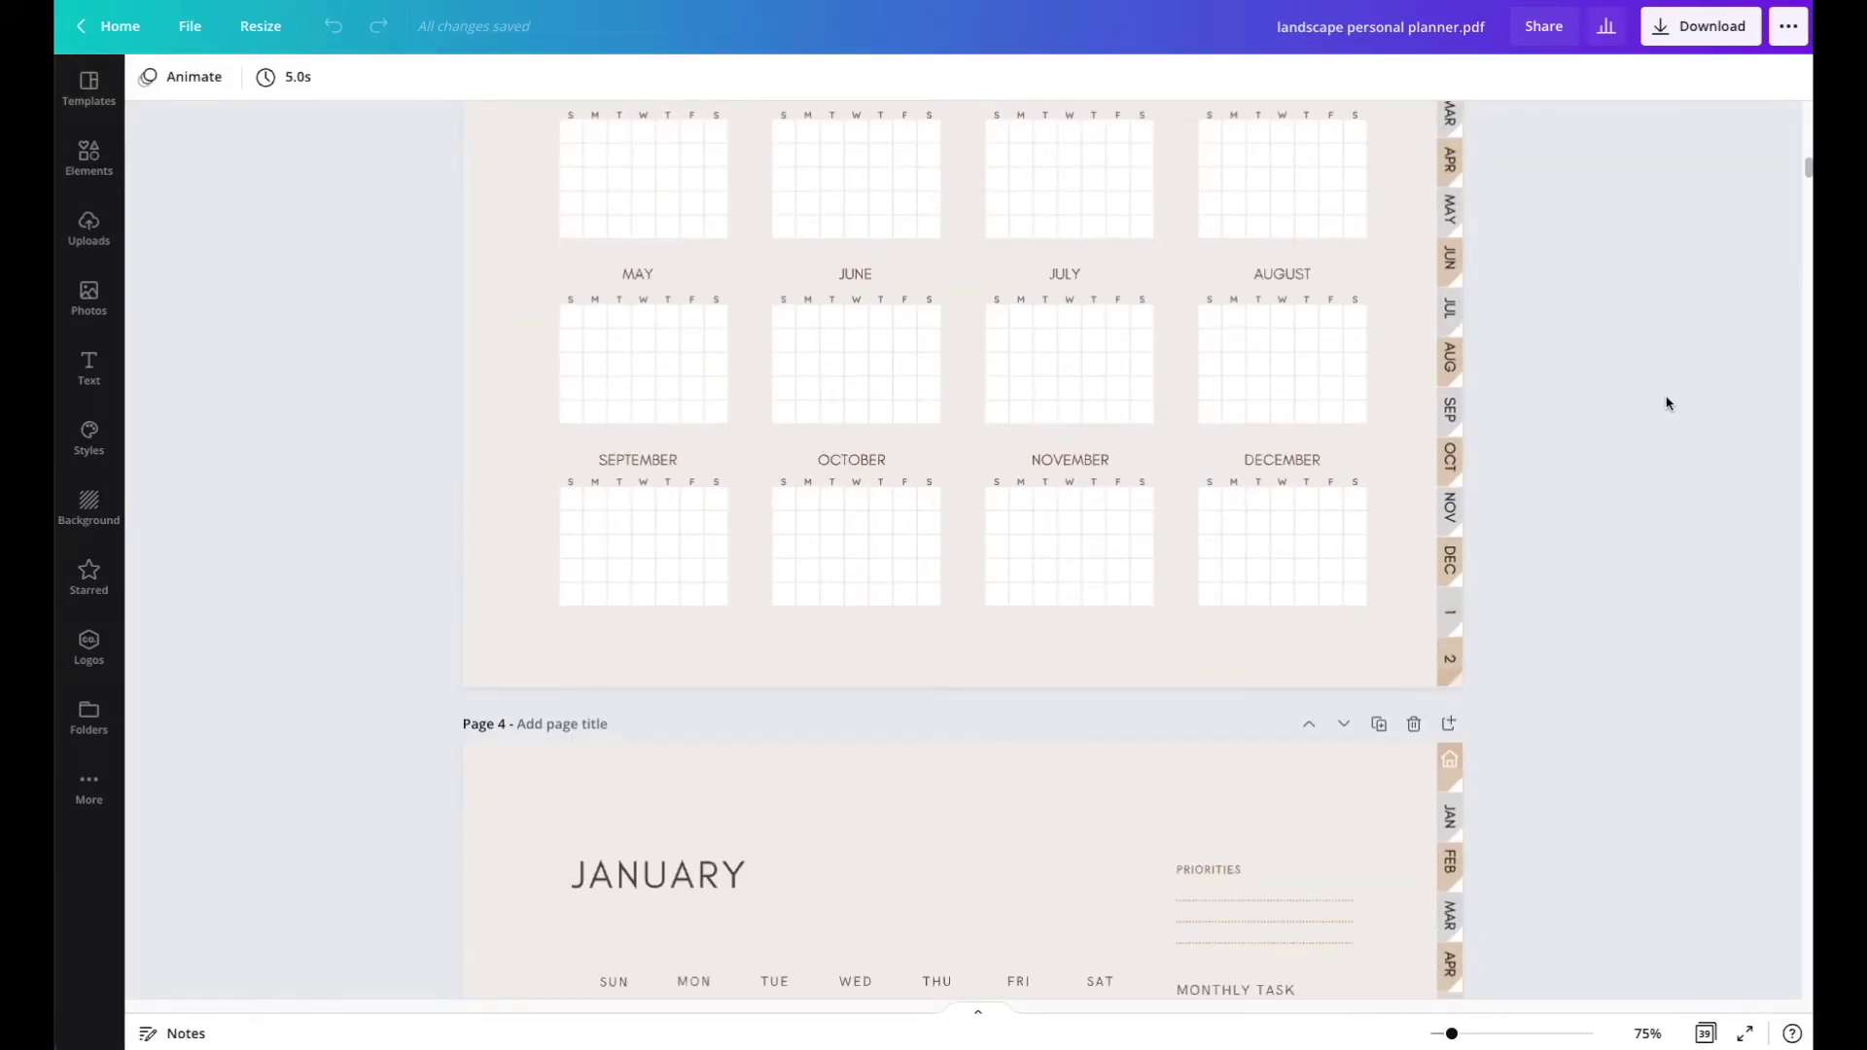
{"action": "scroll", "coordinate": [1667, 402], "scroll_direction": "down", "scroll_amount": 10}
{"action": "scroll", "coordinate": [1666, 403], "scroll_direction": "up", "scroll_amount": 4}
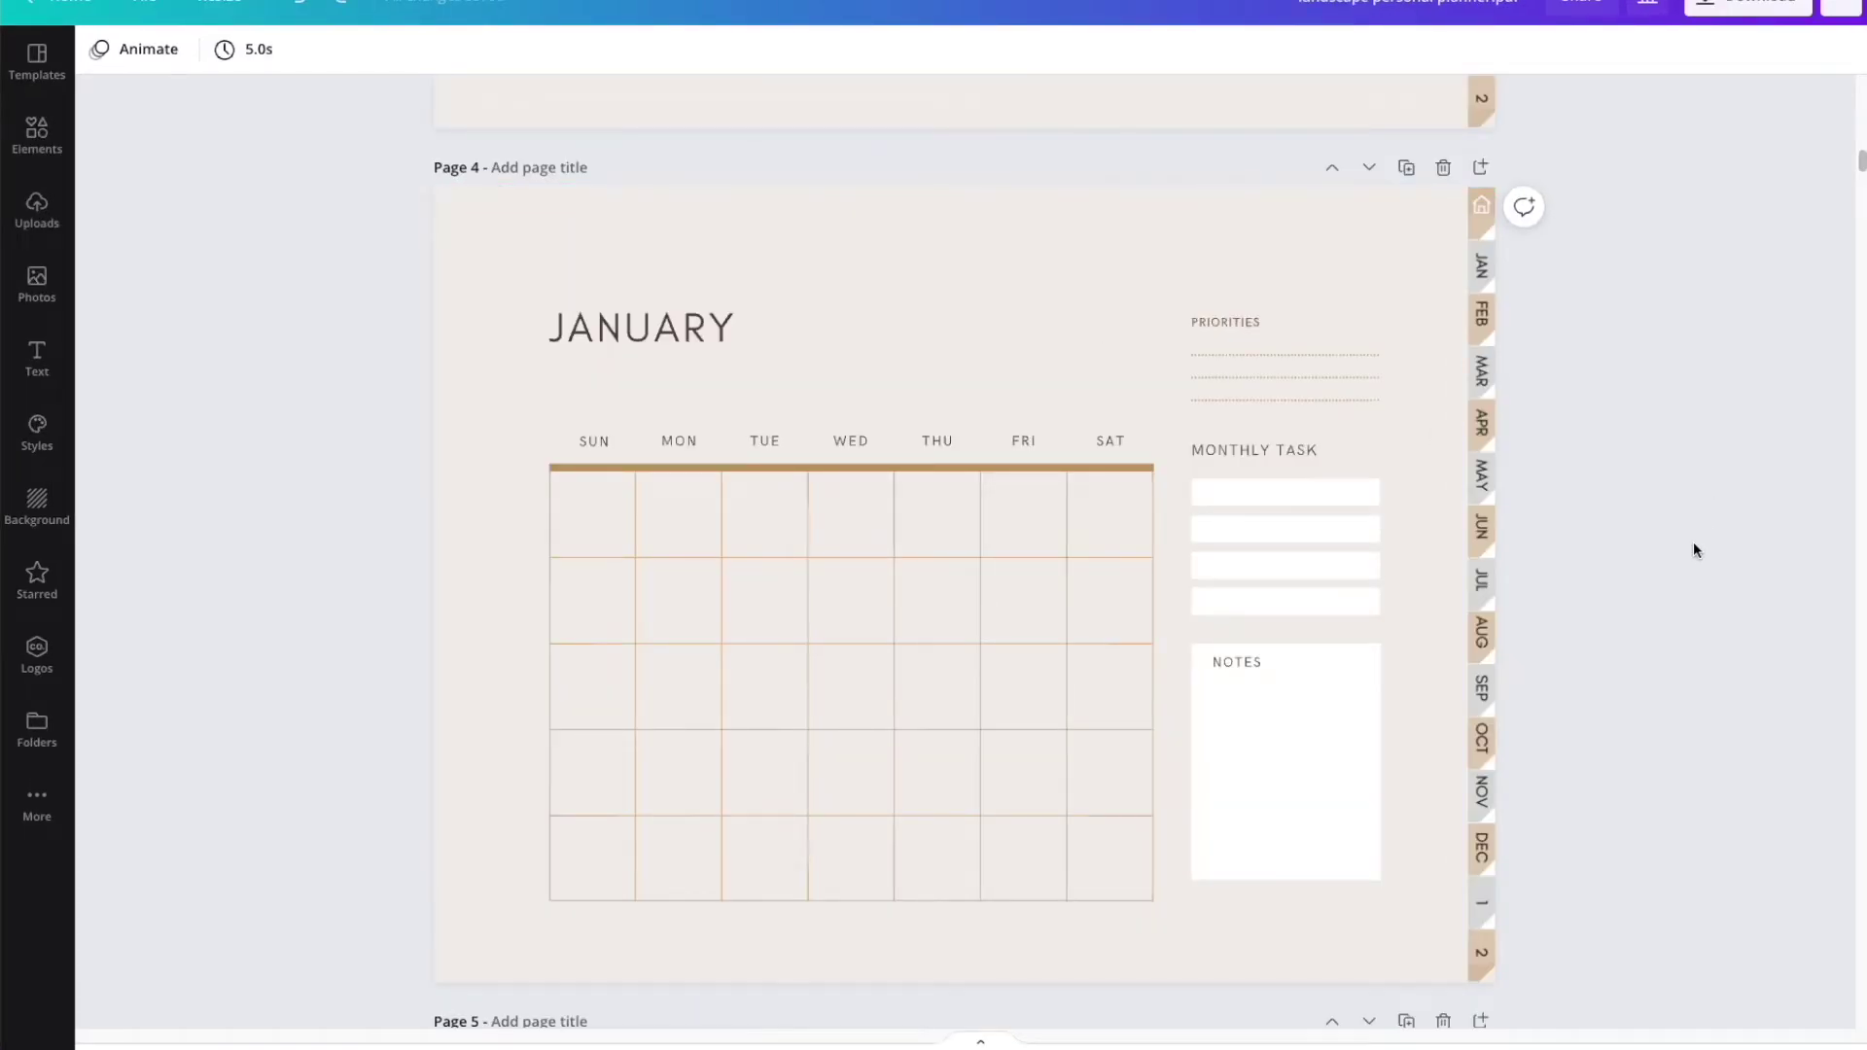
Paste the copied set of date numbers onto the January page and scale it to fit the calendar grid.
{"action": "key", "text": "ctrl+v"}
{"action": "left_click_drag", "start_coordinate": [959, 633], "coordinate": [766, 621]}
{"action": "left_click_drag", "start_coordinate": [977, 782], "coordinate": [1142, 910]}
{"action": "mouse_move", "coordinate": [1110, 747]}
{"action": "left_mouse_down"}
{"action": "mouse_move", "coordinate": [1113, 713]}
{"action": "mouse_move", "coordinate": [1118, 732]}
{"action": "left_mouse_up"}
Right-align the text of all the date numbers and shift the 2 toward the right side of its cell.
{"action": "left_click_drag", "start_coordinate": [1184, 933], "coordinate": [521, 462]}
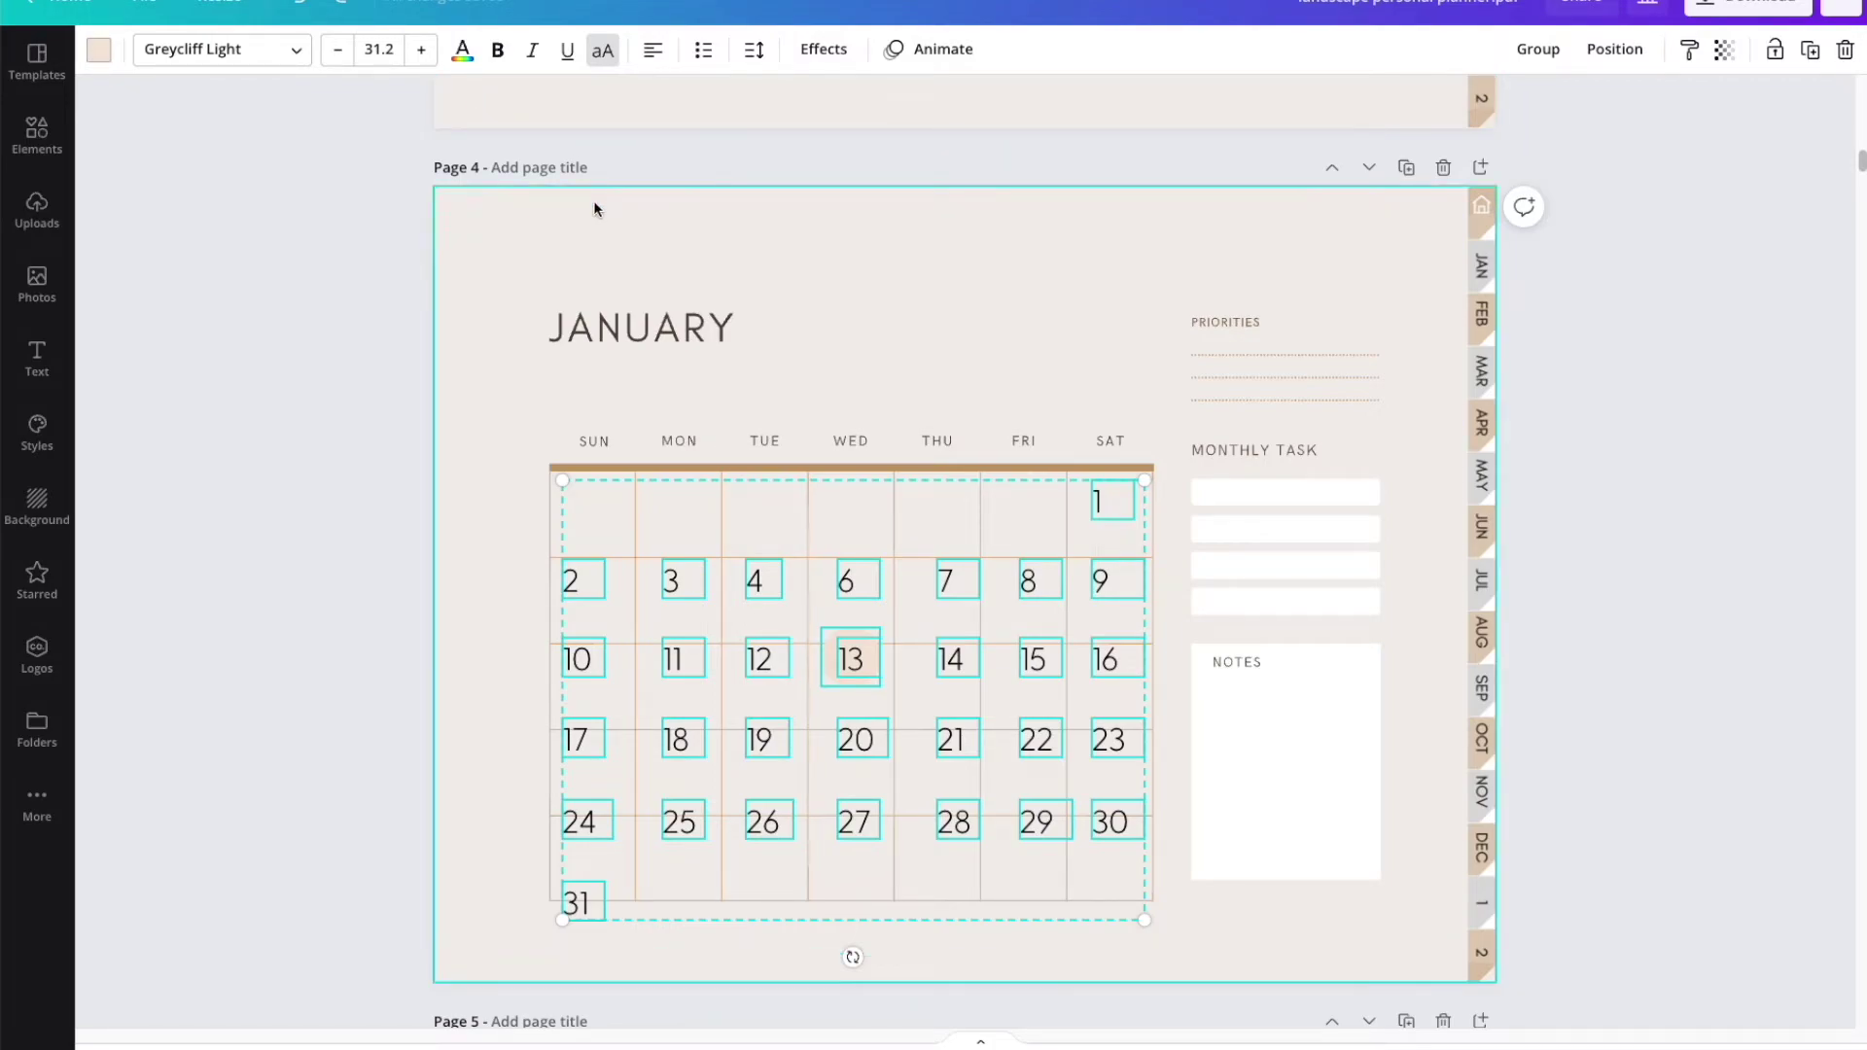
{"action": "left_click", "coordinate": [654, 49]}
{"action": "left_click", "coordinate": [618, 583]}
{"action": "left_click", "coordinate": [570, 577]}
{"action": "left_click", "coordinate": [502, 575]}
Space the dates from 2 to 9 evenly horizontally and nudge the 8 slightly right.
{"action": "left_click_drag", "start_coordinate": [502, 574], "coordinate": [1163, 570]}
{"action": "left_click", "coordinate": [1614, 49]}
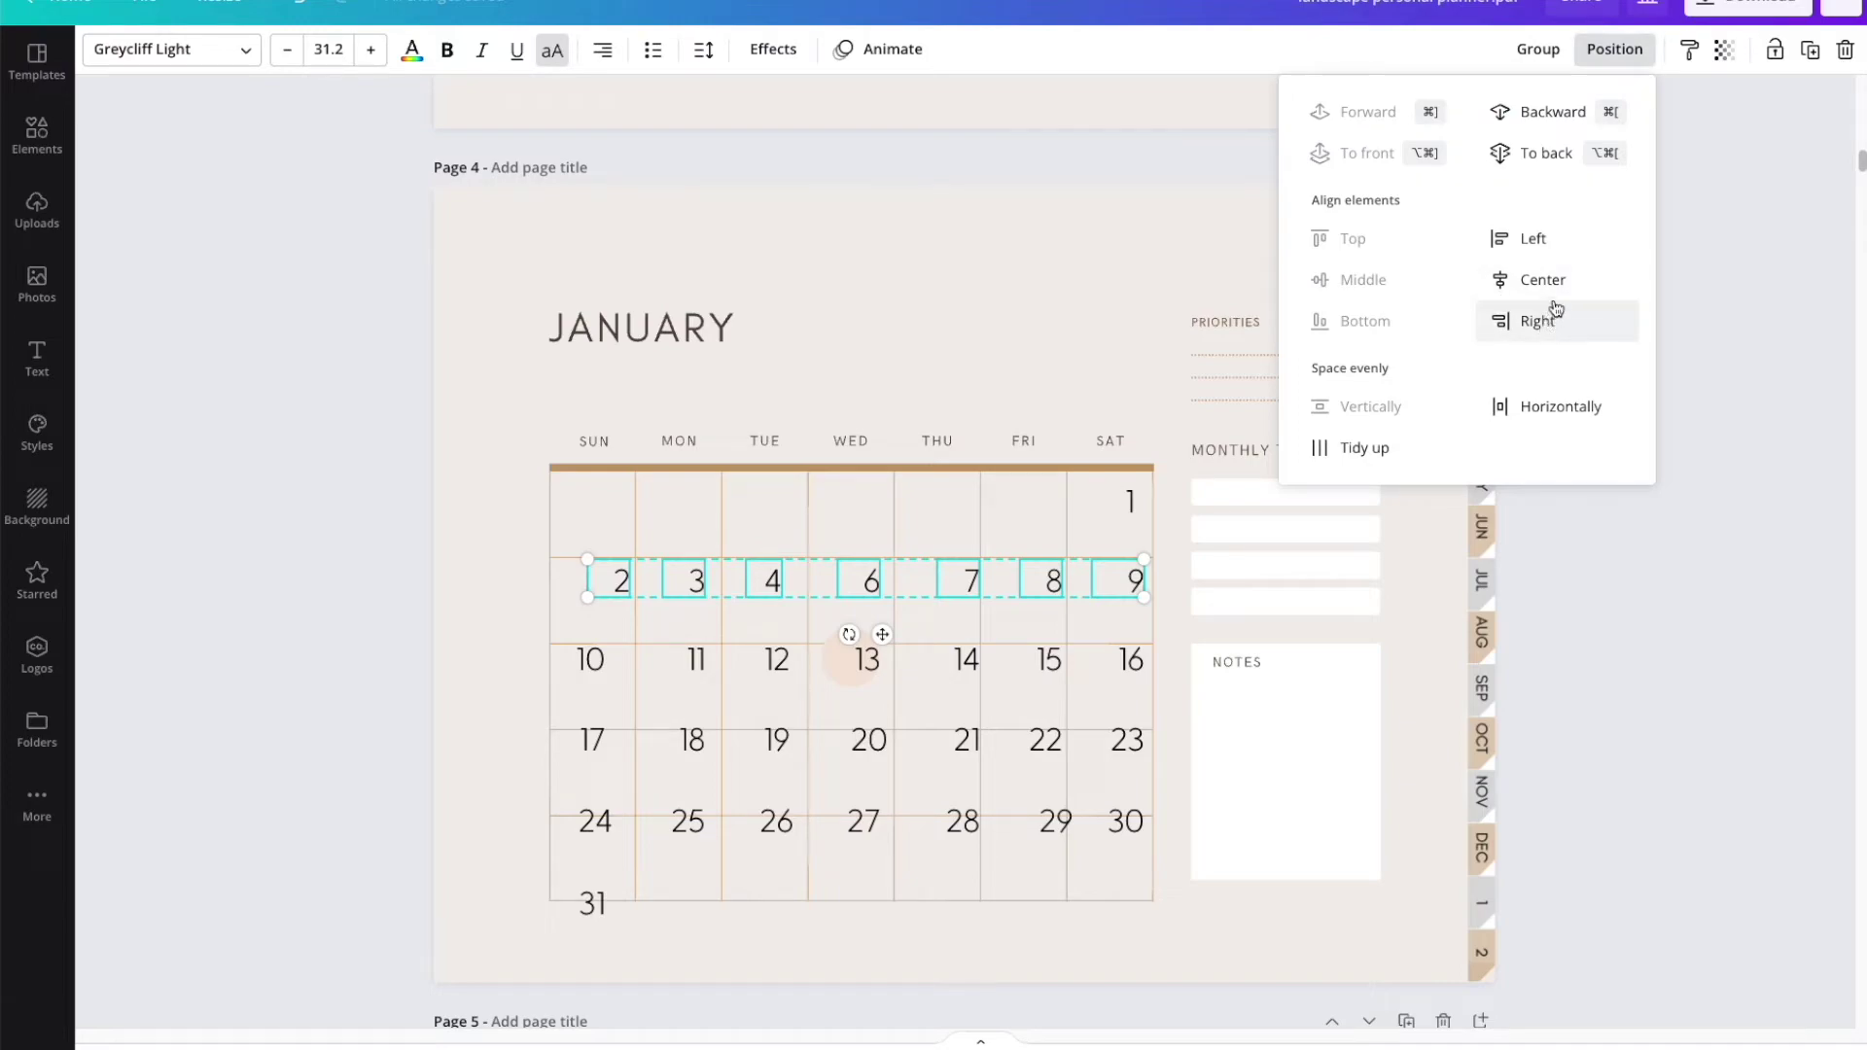
{"action": "left_click", "coordinate": [1541, 408]}
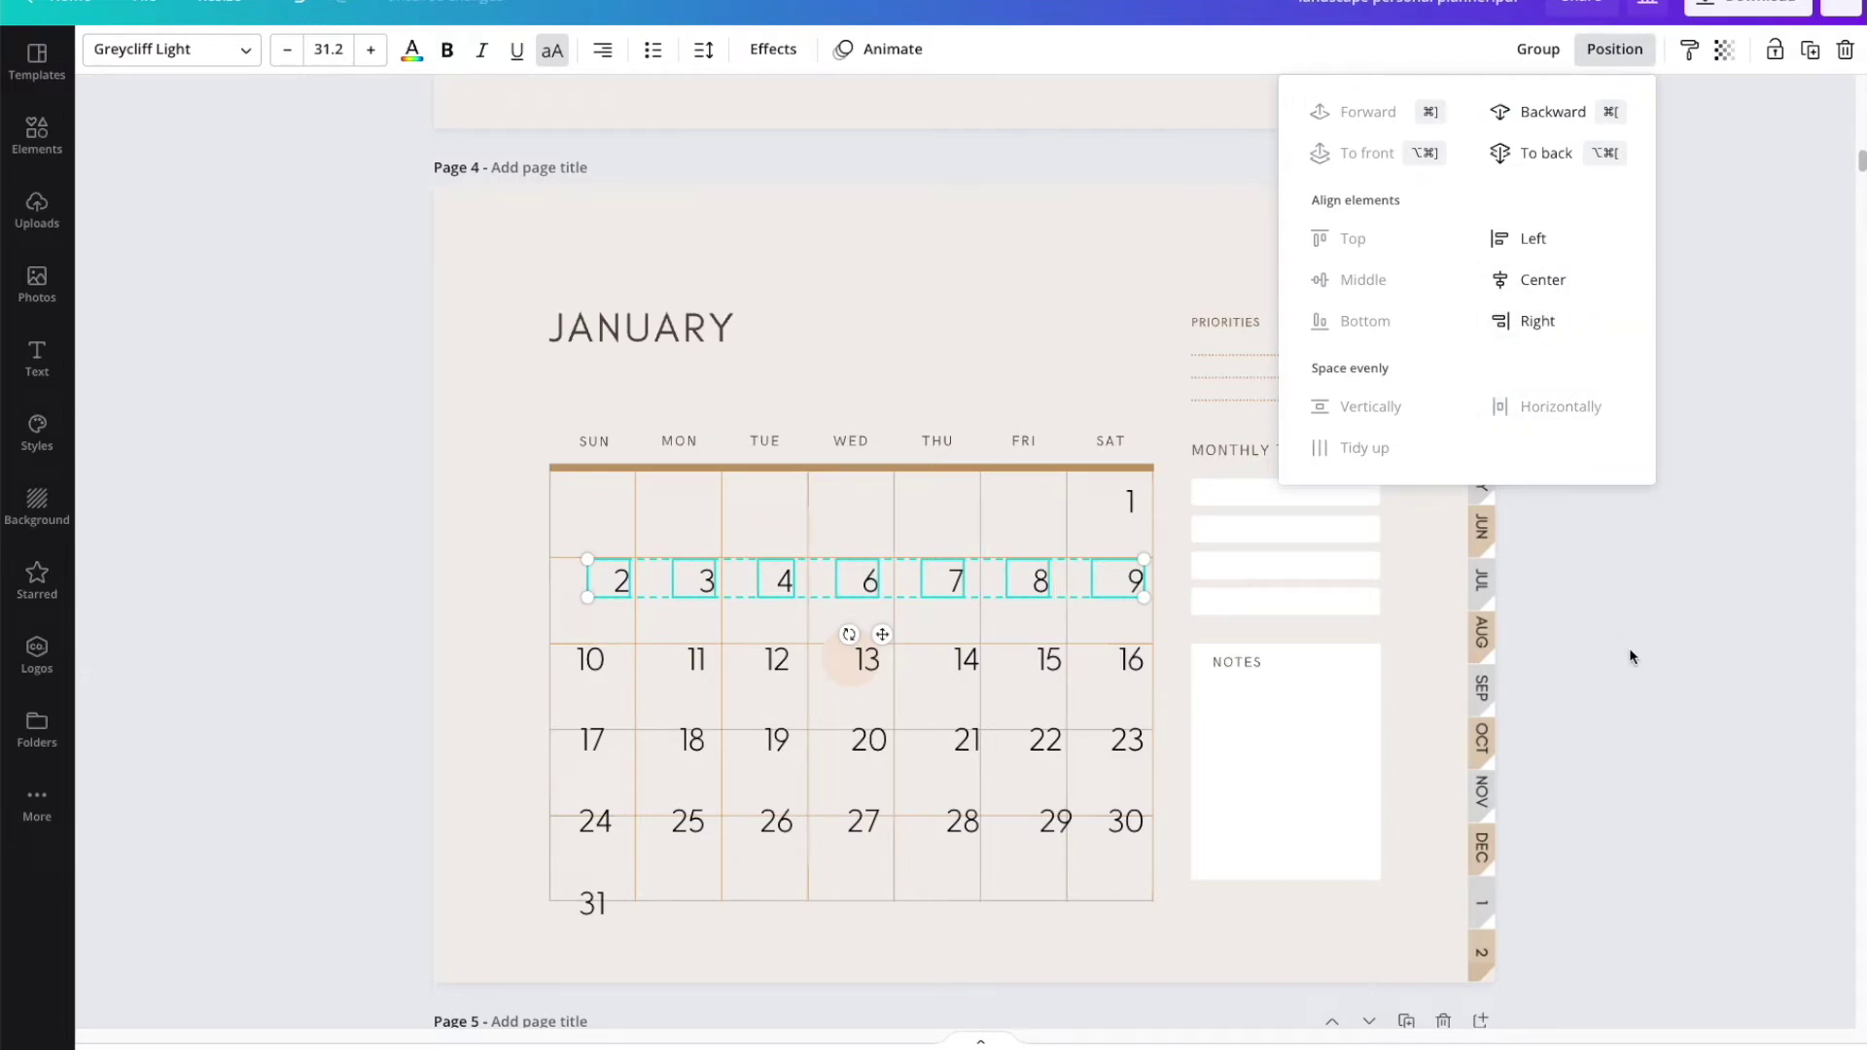
{"action": "left_click", "coordinate": [1624, 621]}
{"action": "left_click", "coordinate": [975, 530]}
{"action": "left_click_drag", "start_coordinate": [1045, 582], "coordinate": [1055, 583]}
Move the 10 right and slightly down within its calendar cell.
{"action": "left_click", "coordinate": [541, 657]}
{"action": "left_click_drag", "start_coordinate": [589, 660], "coordinate": [618, 669]}
Try tidying up the row of dates 10 to 16 with the highlight circle included, and undo it.
{"action": "left_click_drag", "start_coordinate": [521, 651], "coordinate": [1151, 671]}
{"action": "left_click", "coordinate": [1617, 50]}
{"action": "left_click", "coordinate": [1354, 447]}
{"action": "key", "text": "super+z"}
Delete the highlight circle behind the 13 and tidy up the row of dates 10 to 16.
{"action": "left_click", "coordinate": [1172, 545]}
{"action": "left_click", "coordinate": [829, 662]}
{"action": "key", "text": "Delete"}
{"action": "left_click_drag", "start_coordinate": [566, 646], "coordinate": [1154, 675]}
{"action": "left_click", "coordinate": [1615, 49]}
{"action": "left_click", "coordinate": [1365, 448]}
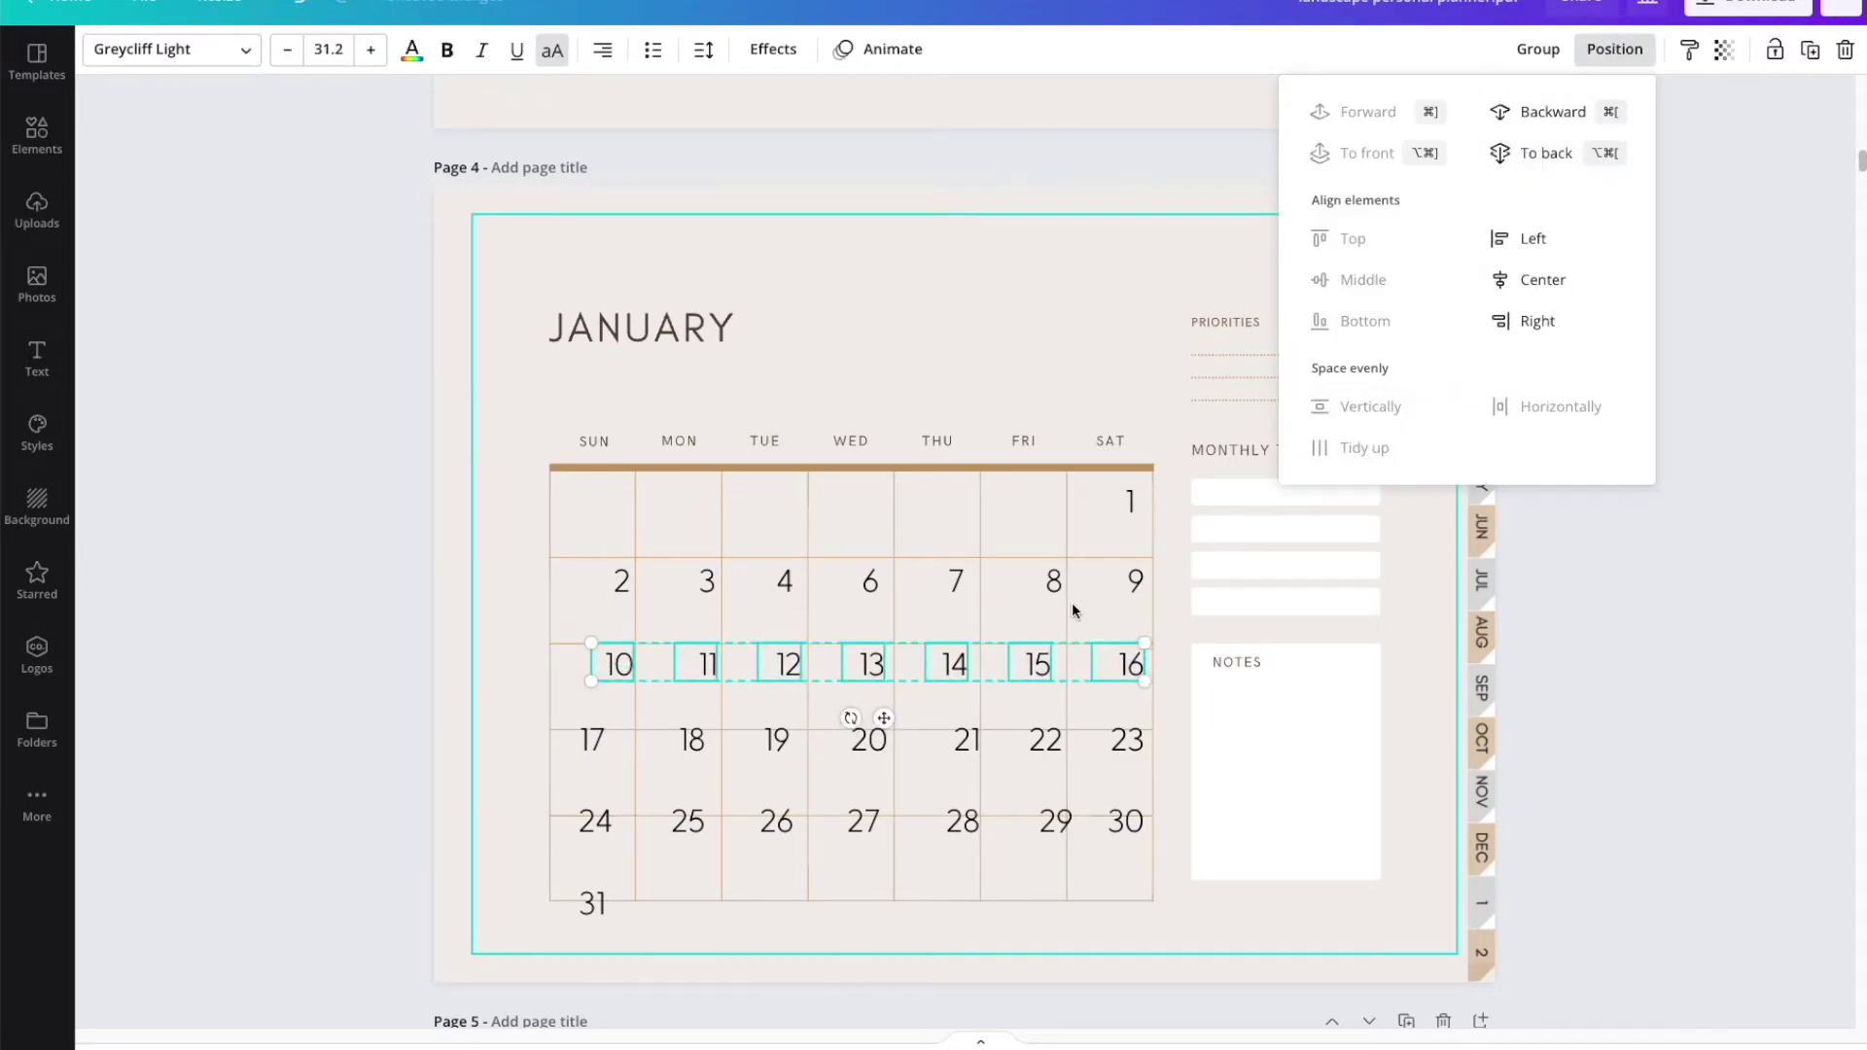
Shift the 17 toward the right side of its cell and tidy up the row of dates 17 to 23.
{"action": "left_click_drag", "start_coordinate": [525, 718], "coordinate": [1149, 798]}
{"action": "left_click", "coordinate": [1614, 49]}
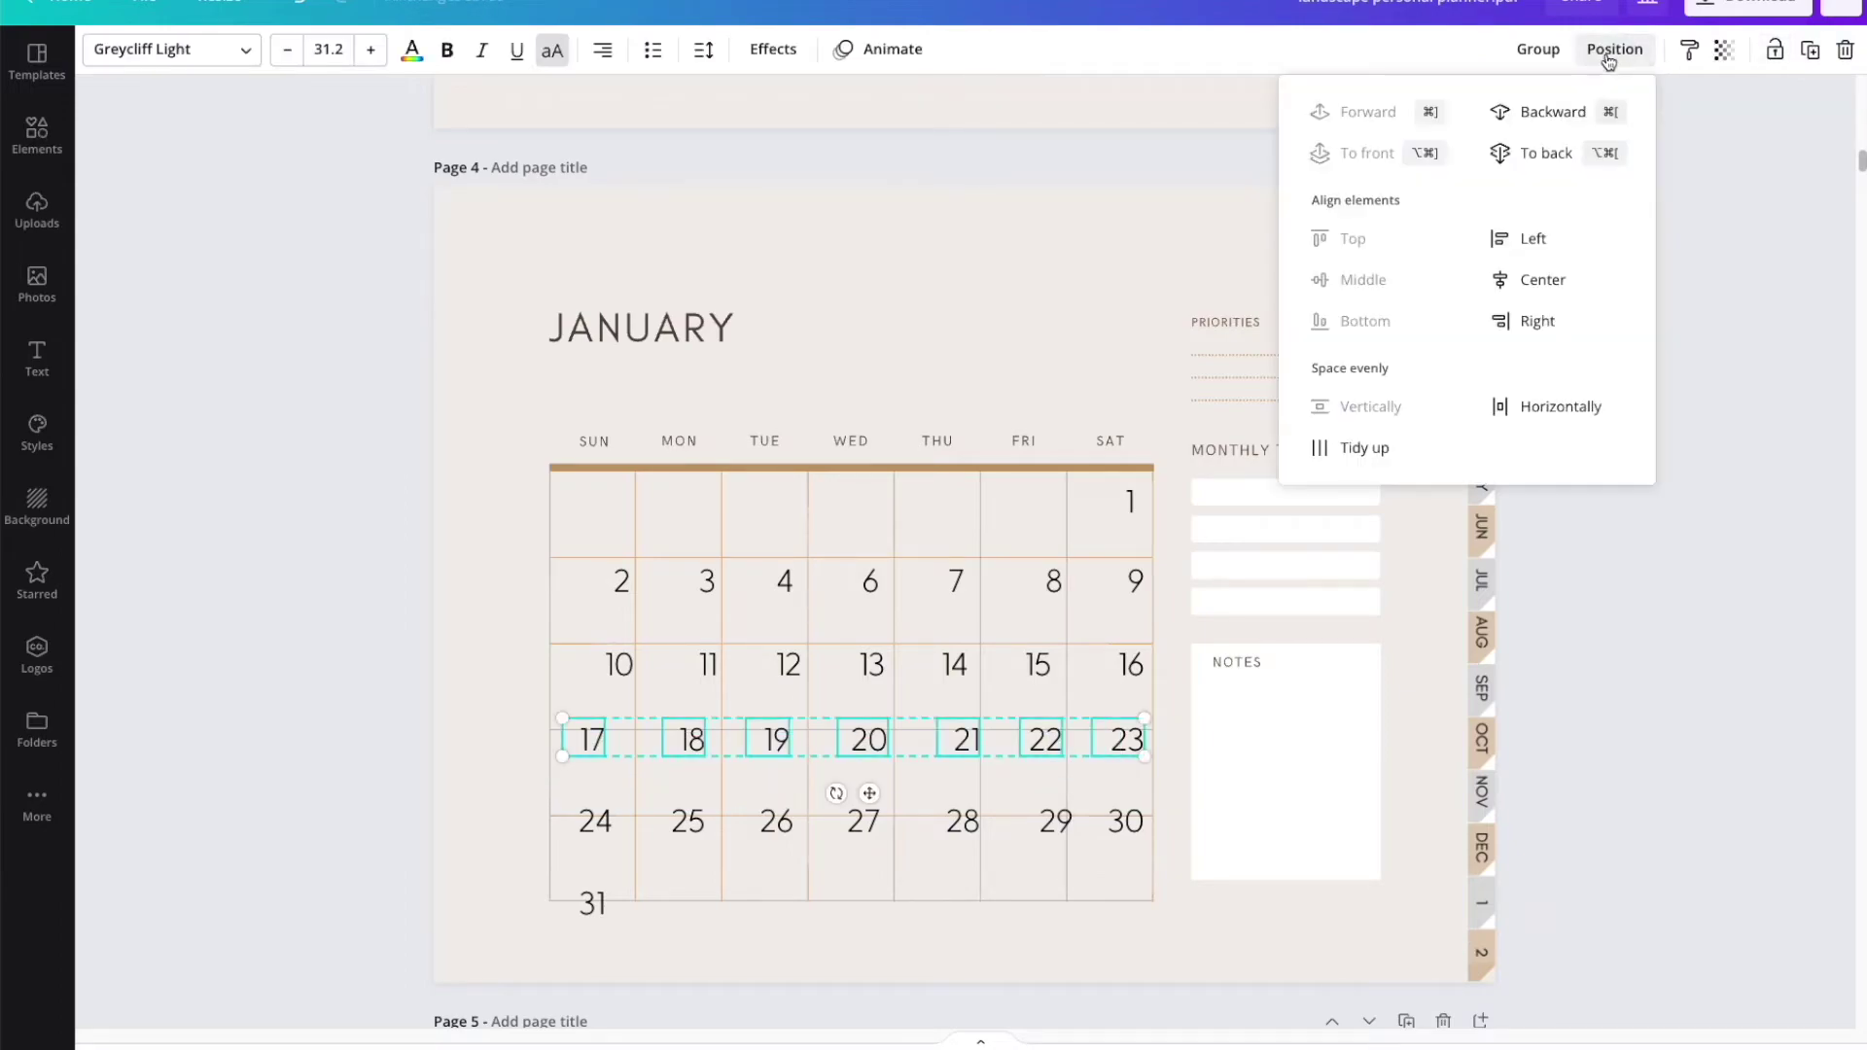
{"action": "left_click", "coordinate": [1360, 450]}
{"action": "left_click", "coordinate": [1172, 564]}
{"action": "left_click_drag", "start_coordinate": [591, 745], "coordinate": [619, 752]}
{"action": "left_click_drag", "start_coordinate": [508, 723], "coordinate": [1163, 750]}
{"action": "left_click", "coordinate": [1613, 48]}
{"action": "left_click", "coordinate": [1355, 452]}
Move the 24 right and down inside its cell and tidy up the row of dates 24 to 30.
{"action": "left_click", "coordinate": [475, 768]}
{"action": "left_click_drag", "start_coordinate": [594, 825], "coordinate": [611, 844]}
{"action": "left_click_drag", "start_coordinate": [542, 803], "coordinate": [1135, 855]}
{"action": "left_click", "coordinate": [1615, 48]}
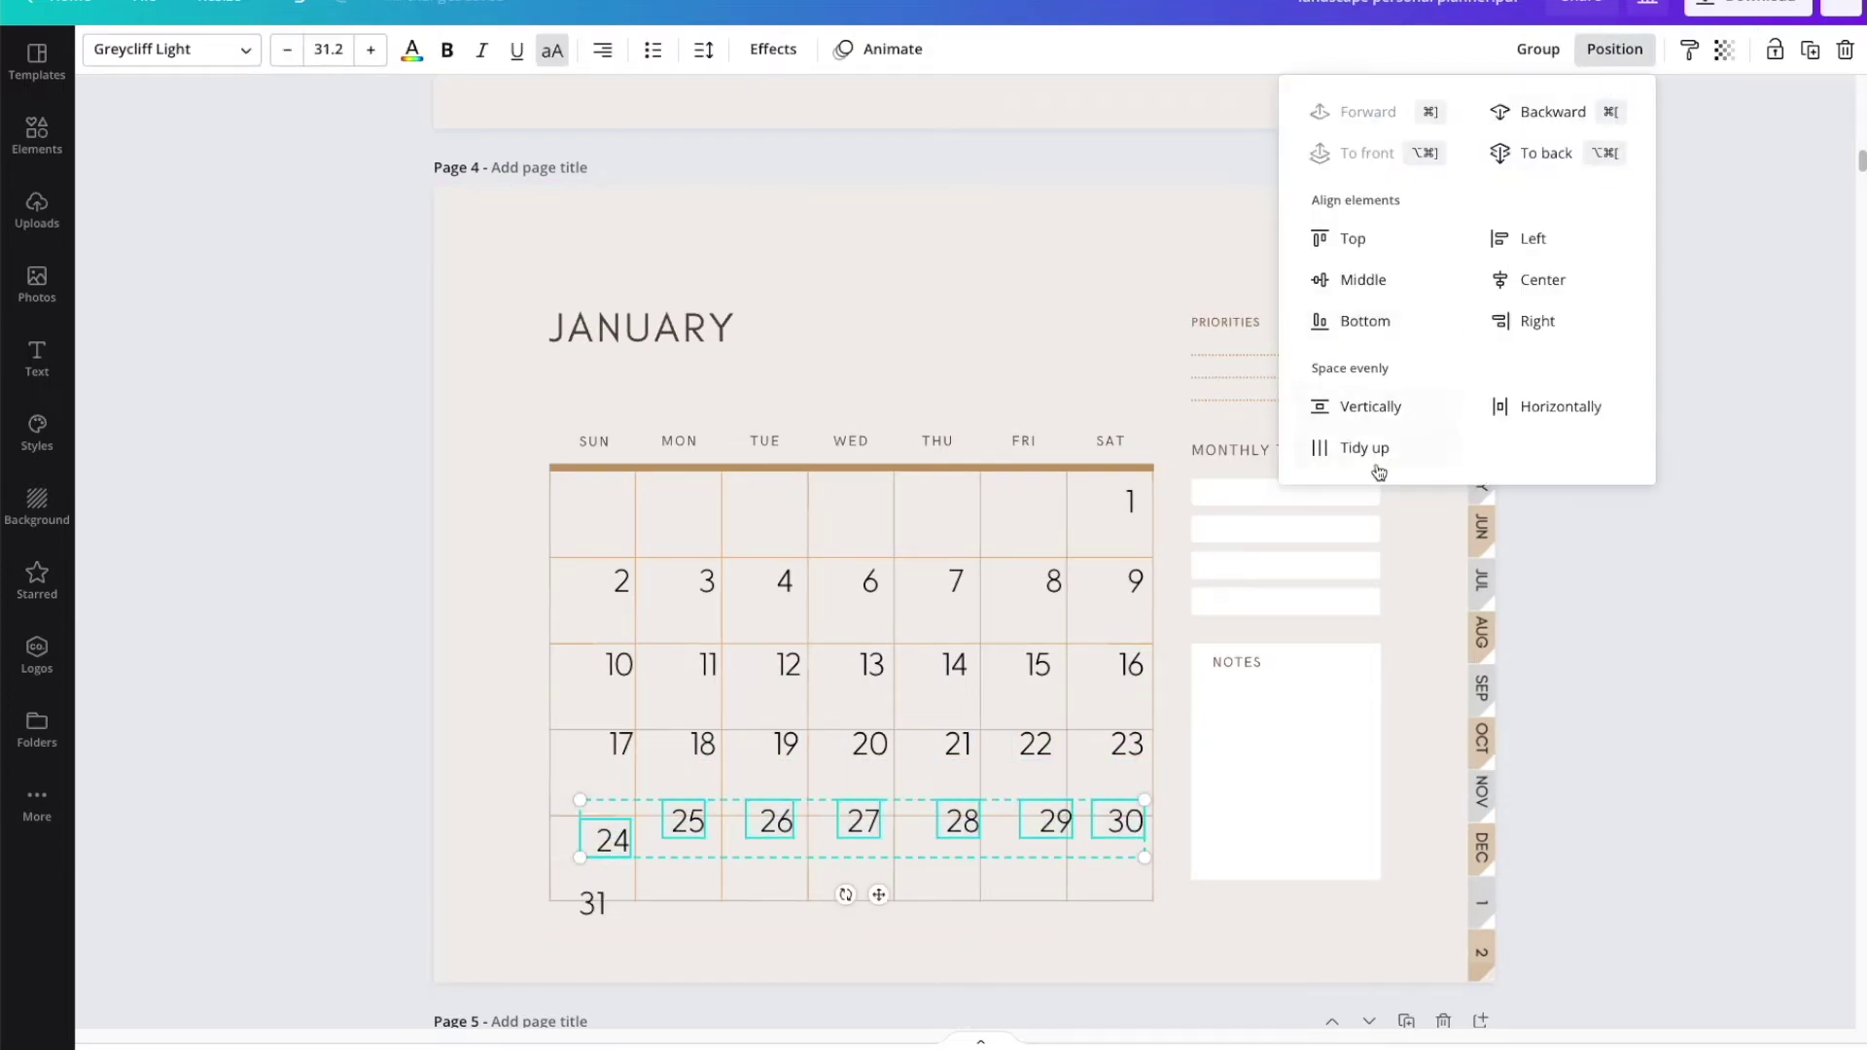
{"action": "left_click", "coordinate": [1378, 470]}
Nudge the bottom row's dates within their cells and move the 31 to the lower-left of the 24's cell.
{"action": "left_click_drag", "start_coordinate": [873, 889], "coordinate": [876, 897]}
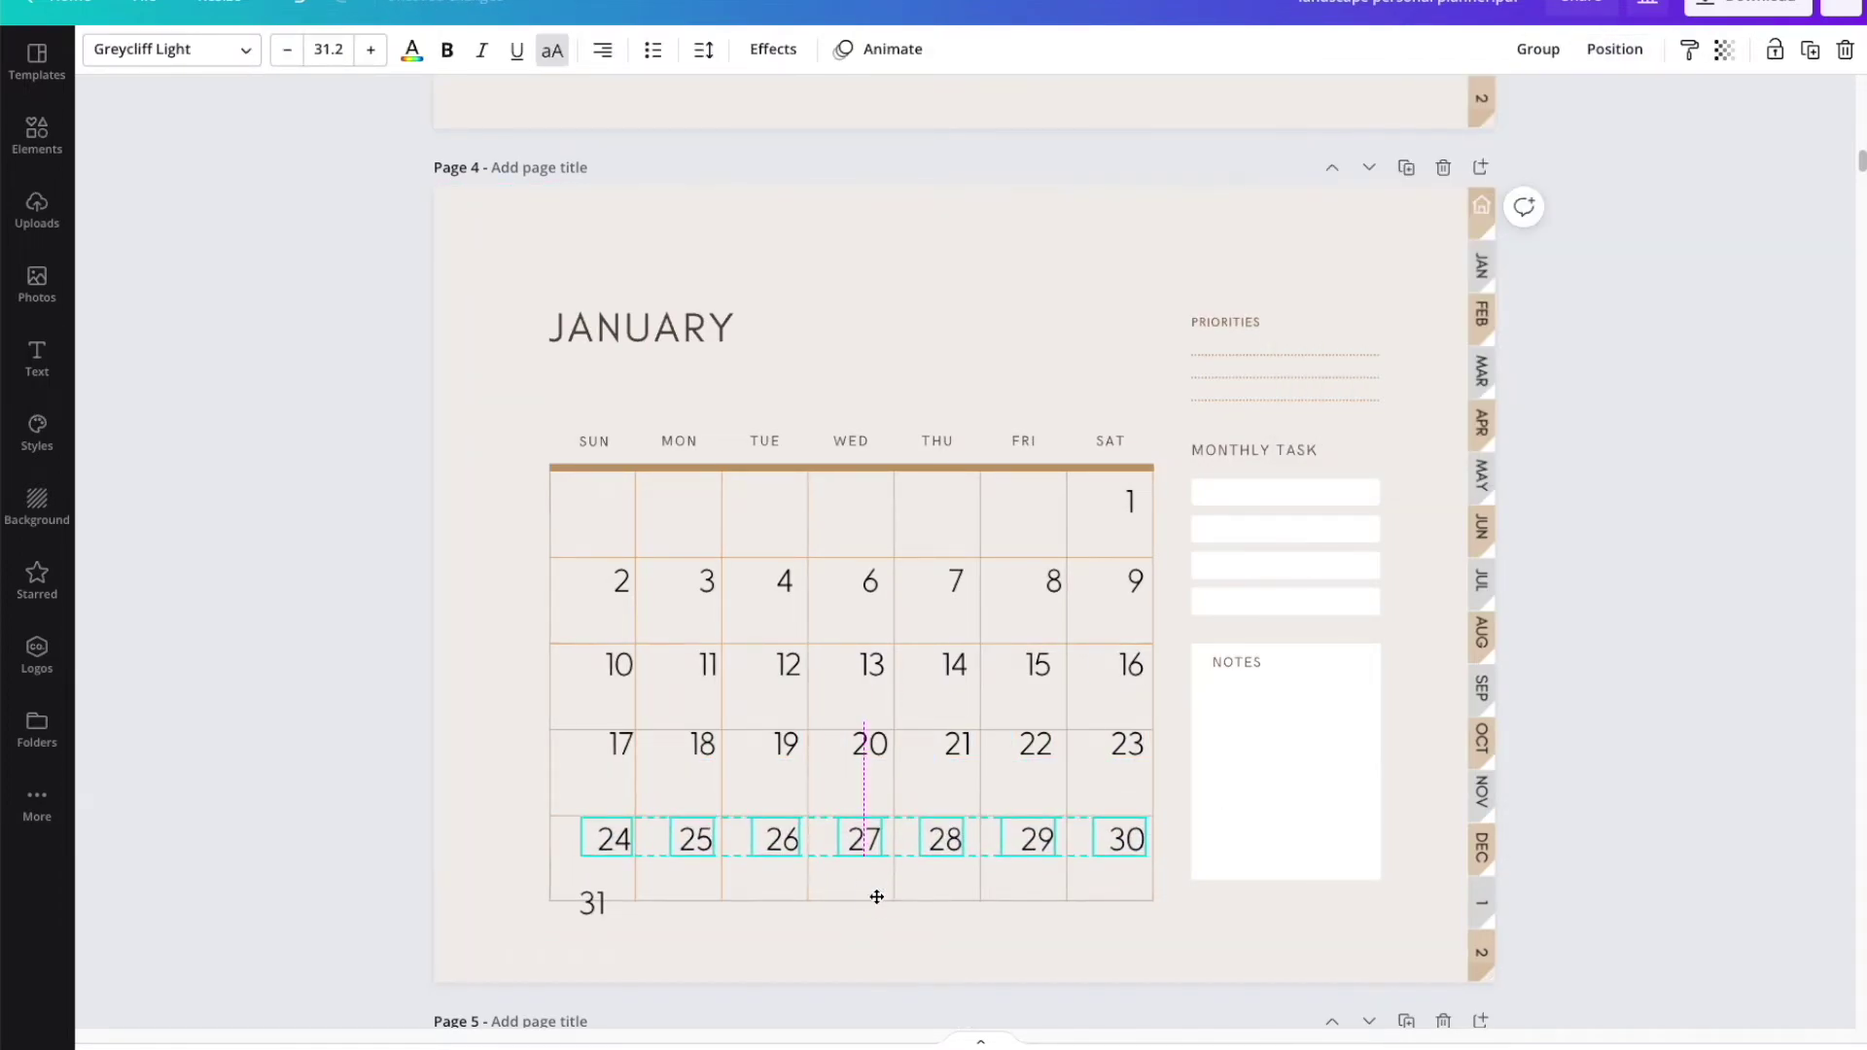
{"action": "left_click", "coordinate": [894, 856]}
{"action": "left_click_drag", "start_coordinate": [944, 838], "coordinate": [783, 837]}
{"action": "left_click_drag", "start_coordinate": [594, 901], "coordinate": [569, 881]}
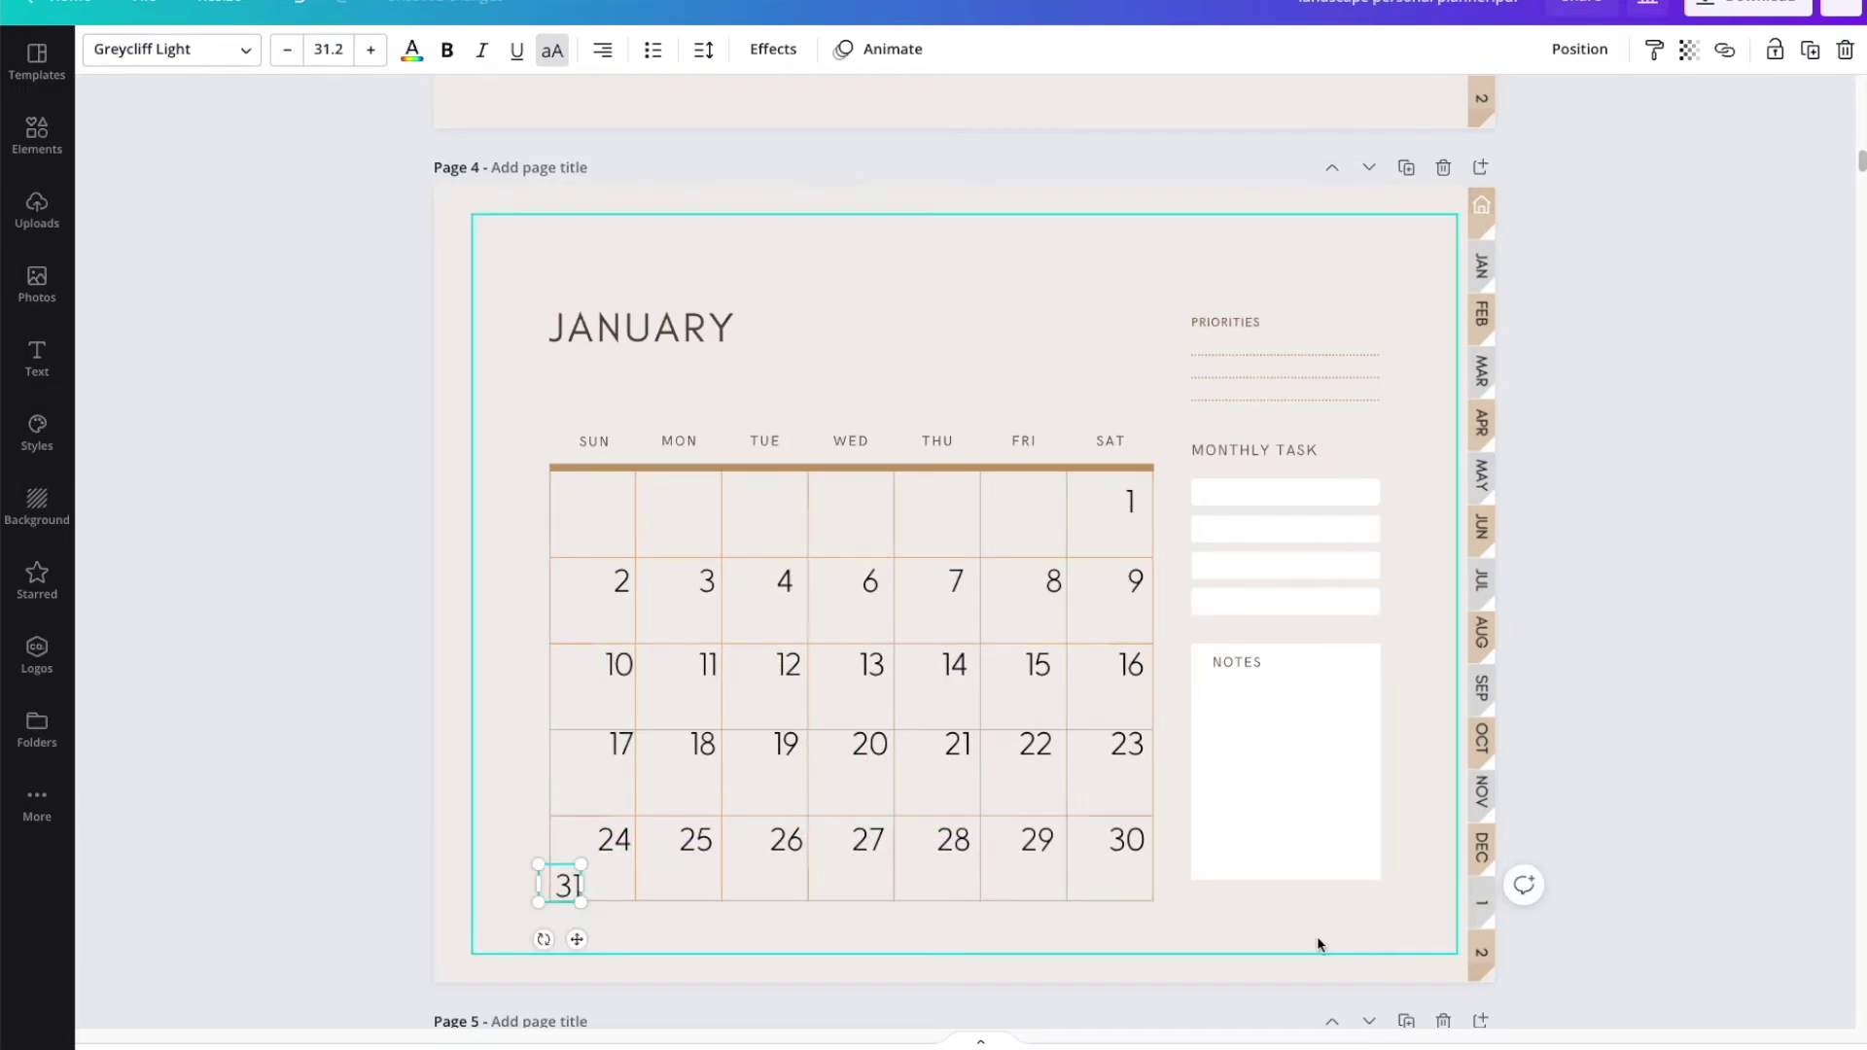
{"action": "left_click", "coordinate": [1318, 943]}
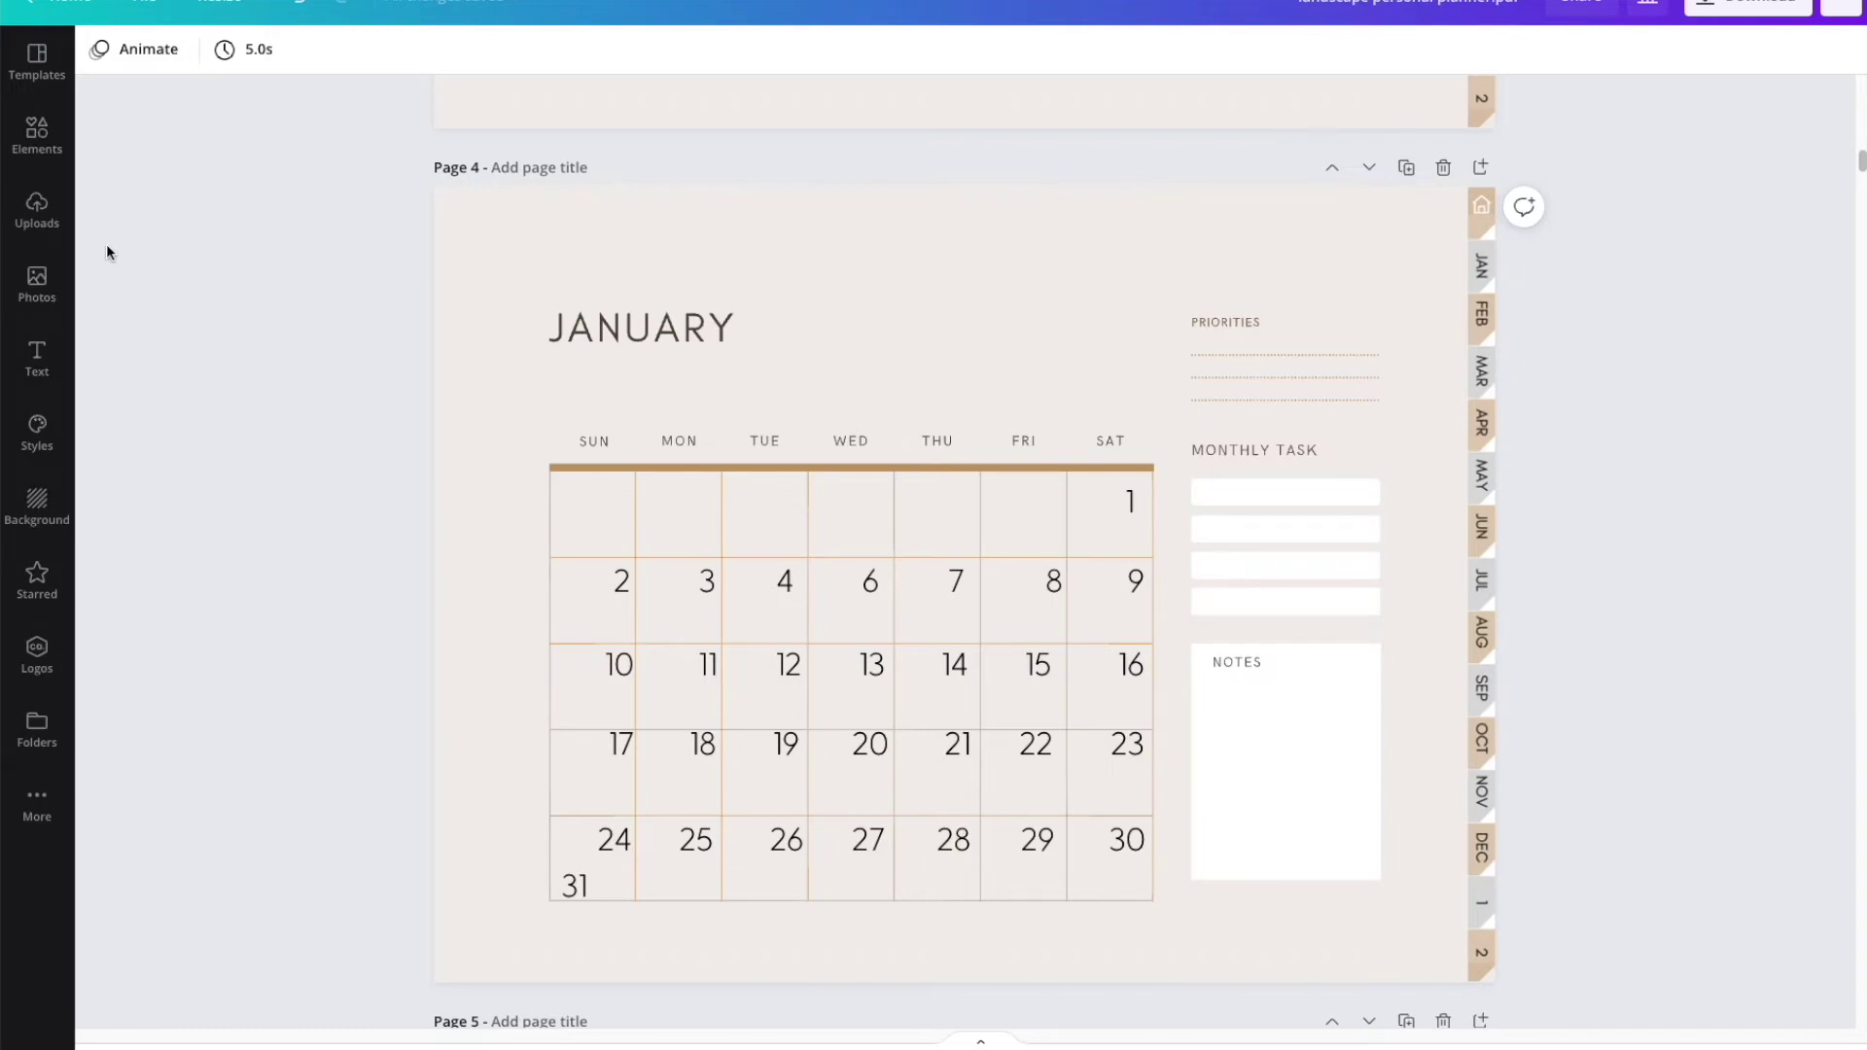
Search the graphics for winter and place a penguin and a polar bear at the January page's lower-left and lower-right corners.
{"action": "left_click", "coordinate": [48, 153]}
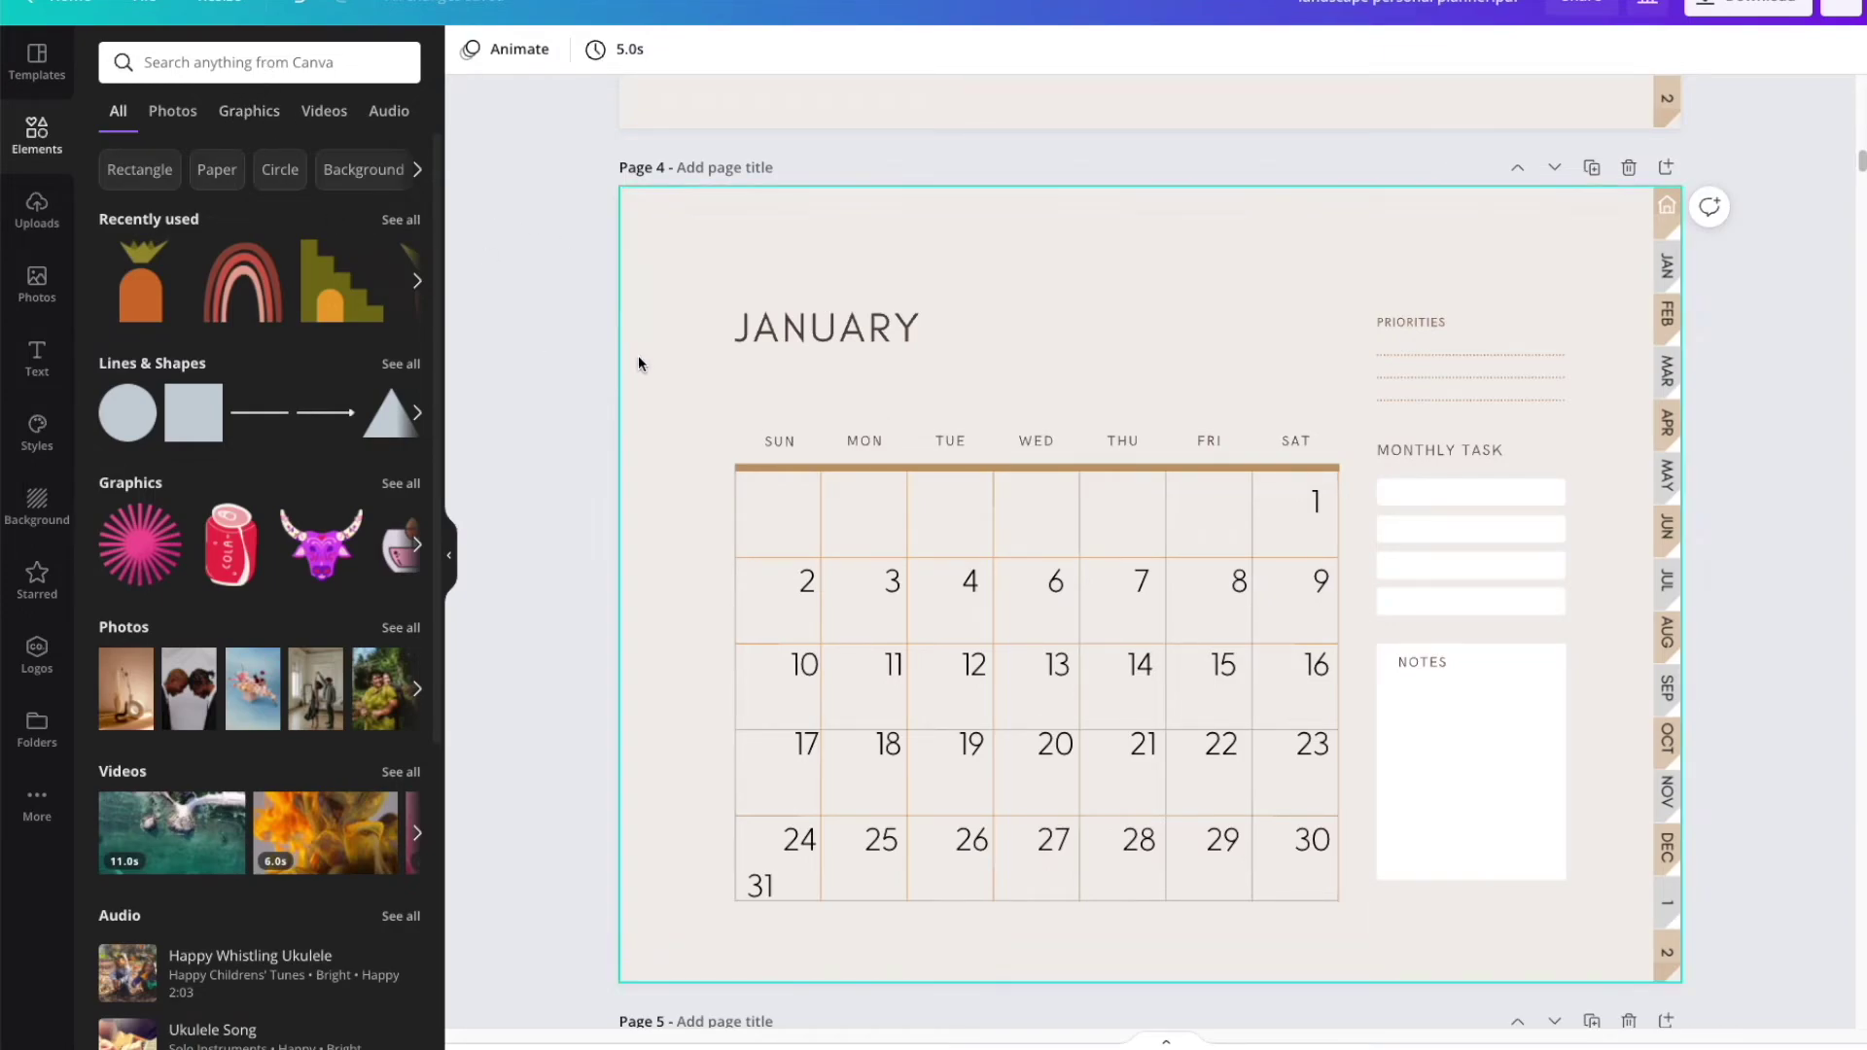
{"action": "left_click", "coordinate": [304, 64]}
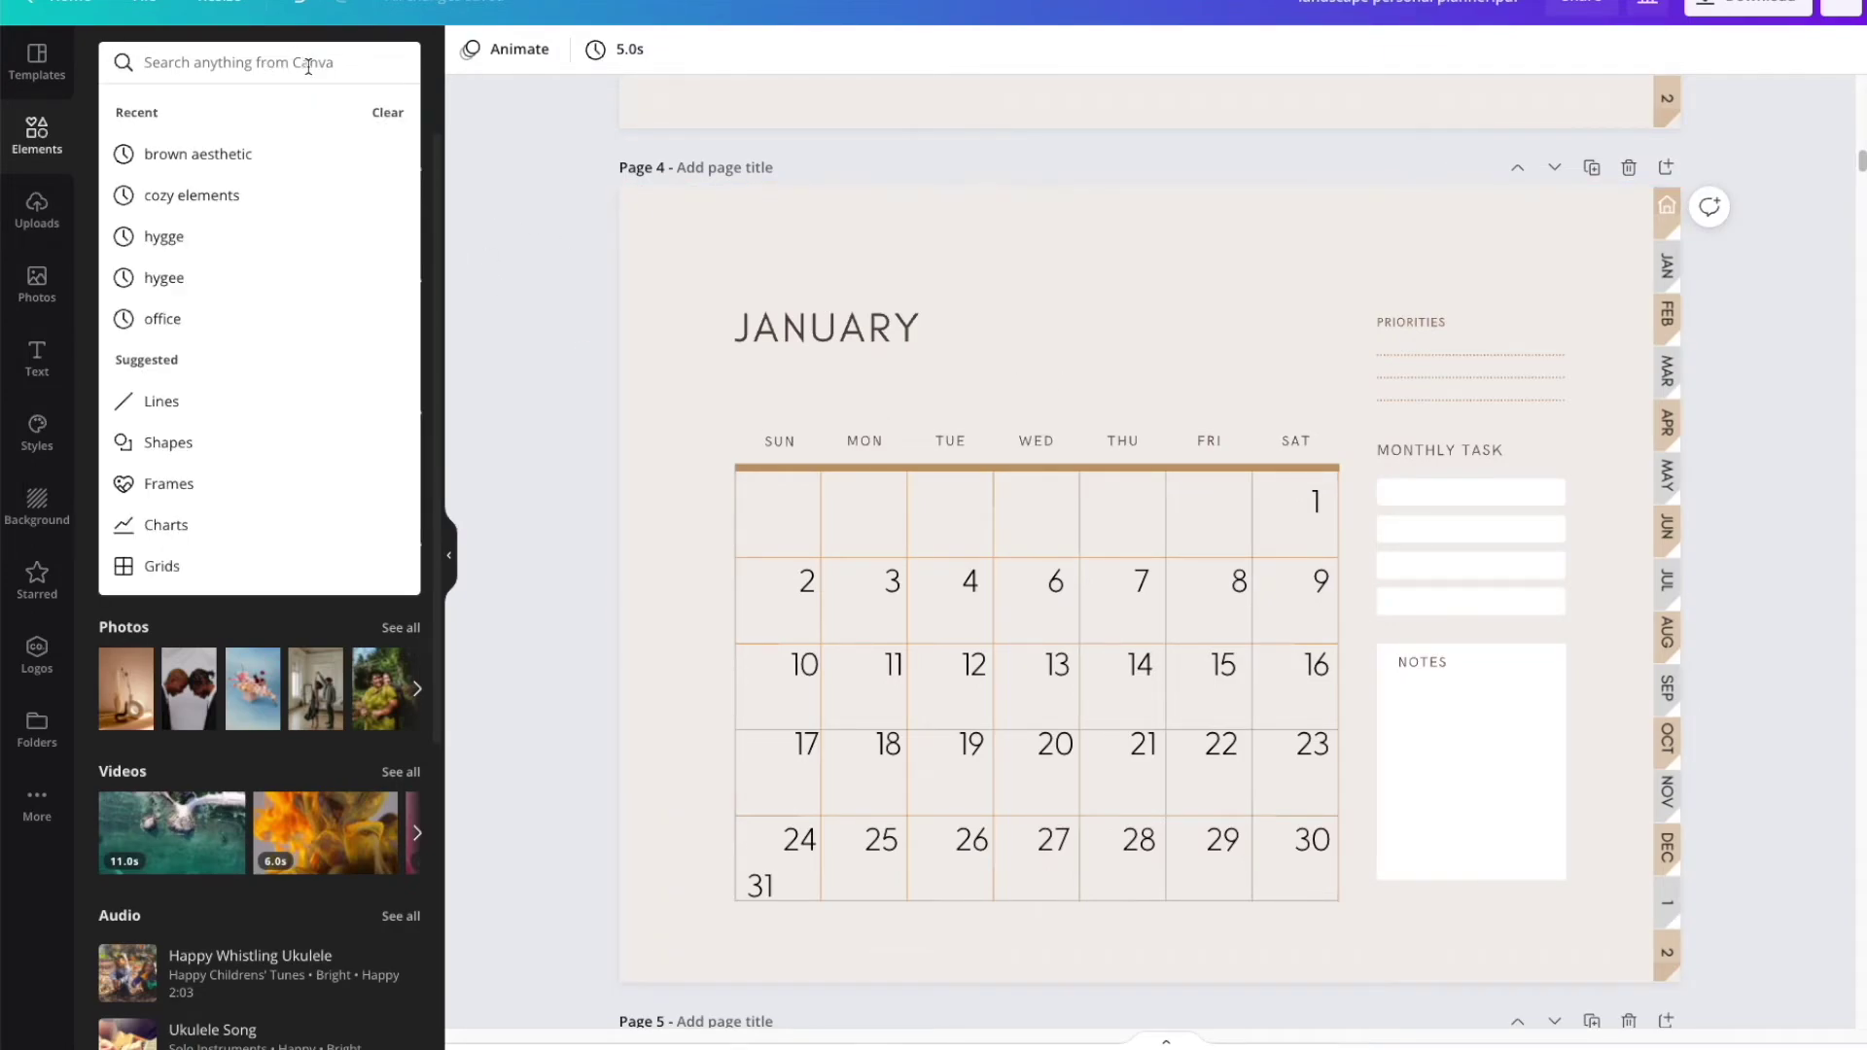
{"action": "type", "text": "winter"}
{"action": "key", "text": "Return"}
{"action": "left_click", "coordinate": [259, 112]}
{"action": "scroll", "coordinate": [260, 486], "scroll_direction": "down", "scroll_amount": 5}
{"action": "left_click", "coordinate": [263, 368]}
{"action": "left_click", "coordinate": [384, 471]}
{"action": "left_click", "coordinate": [370, 375]}
{"action": "left_click_drag", "start_coordinate": [1136, 583], "coordinate": [1568, 880]}
Add the blue winter landscape graphic, shrink it and place it above the calendar beside the JANUARY title.
{"action": "left_click", "coordinate": [258, 265]}
{"action": "left_click_drag", "start_coordinate": [1136, 583], "coordinate": [1150, 321]}
{"action": "left_click_drag", "start_coordinate": [938, 237], "coordinate": [1043, 278]}
{"action": "left_click_drag", "start_coordinate": [1202, 341], "coordinate": [1169, 353]}
{"action": "left_click", "coordinate": [384, 360]}
{"action": "left_click", "coordinate": [404, 124]}
{"action": "scroll", "coordinate": [276, 284], "scroll_direction": "up", "scroll_amount": 5}
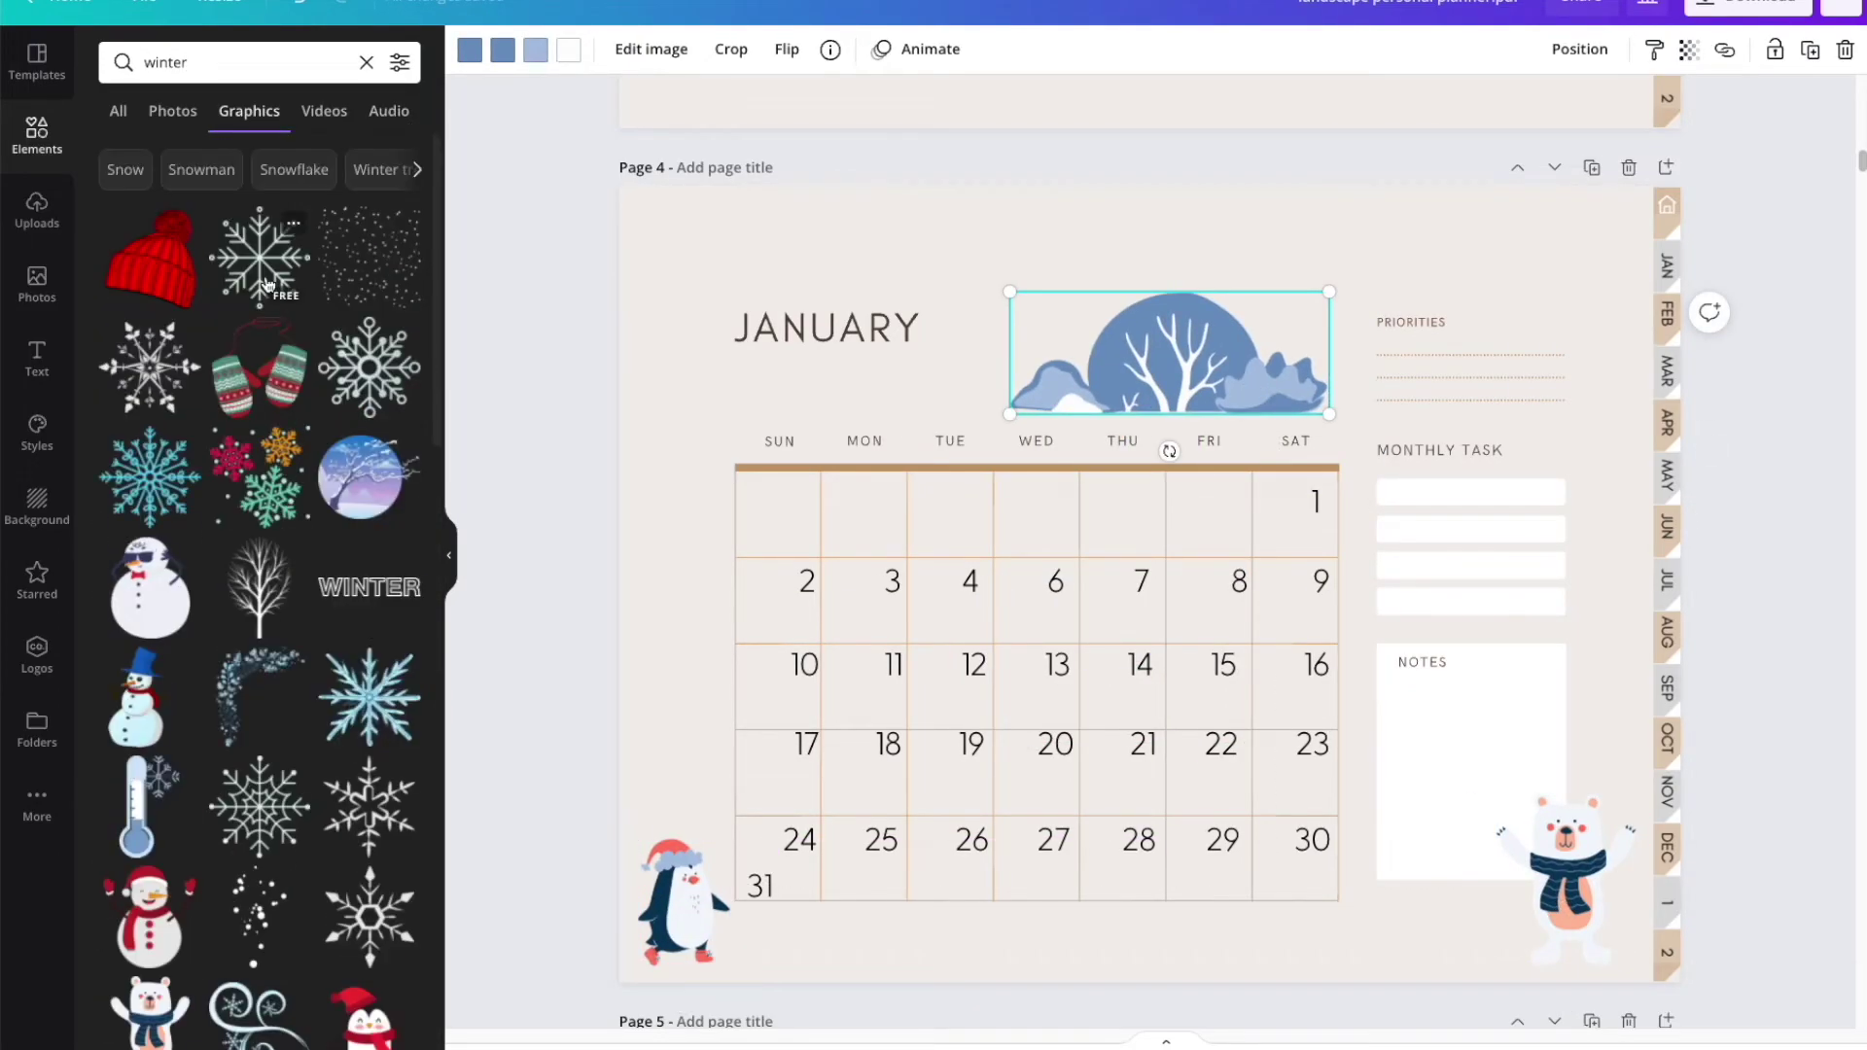
Add white snowflake graphics on both sides of the JANUARY title and collapse the graphics list.
{"action": "left_click_drag", "start_coordinate": [259, 259], "coordinate": [716, 290]}
{"action": "scroll", "coordinate": [778, 554], "scroll_direction": "down", "scroll_amount": 2}
{"action": "left_click", "coordinate": [448, 555]}
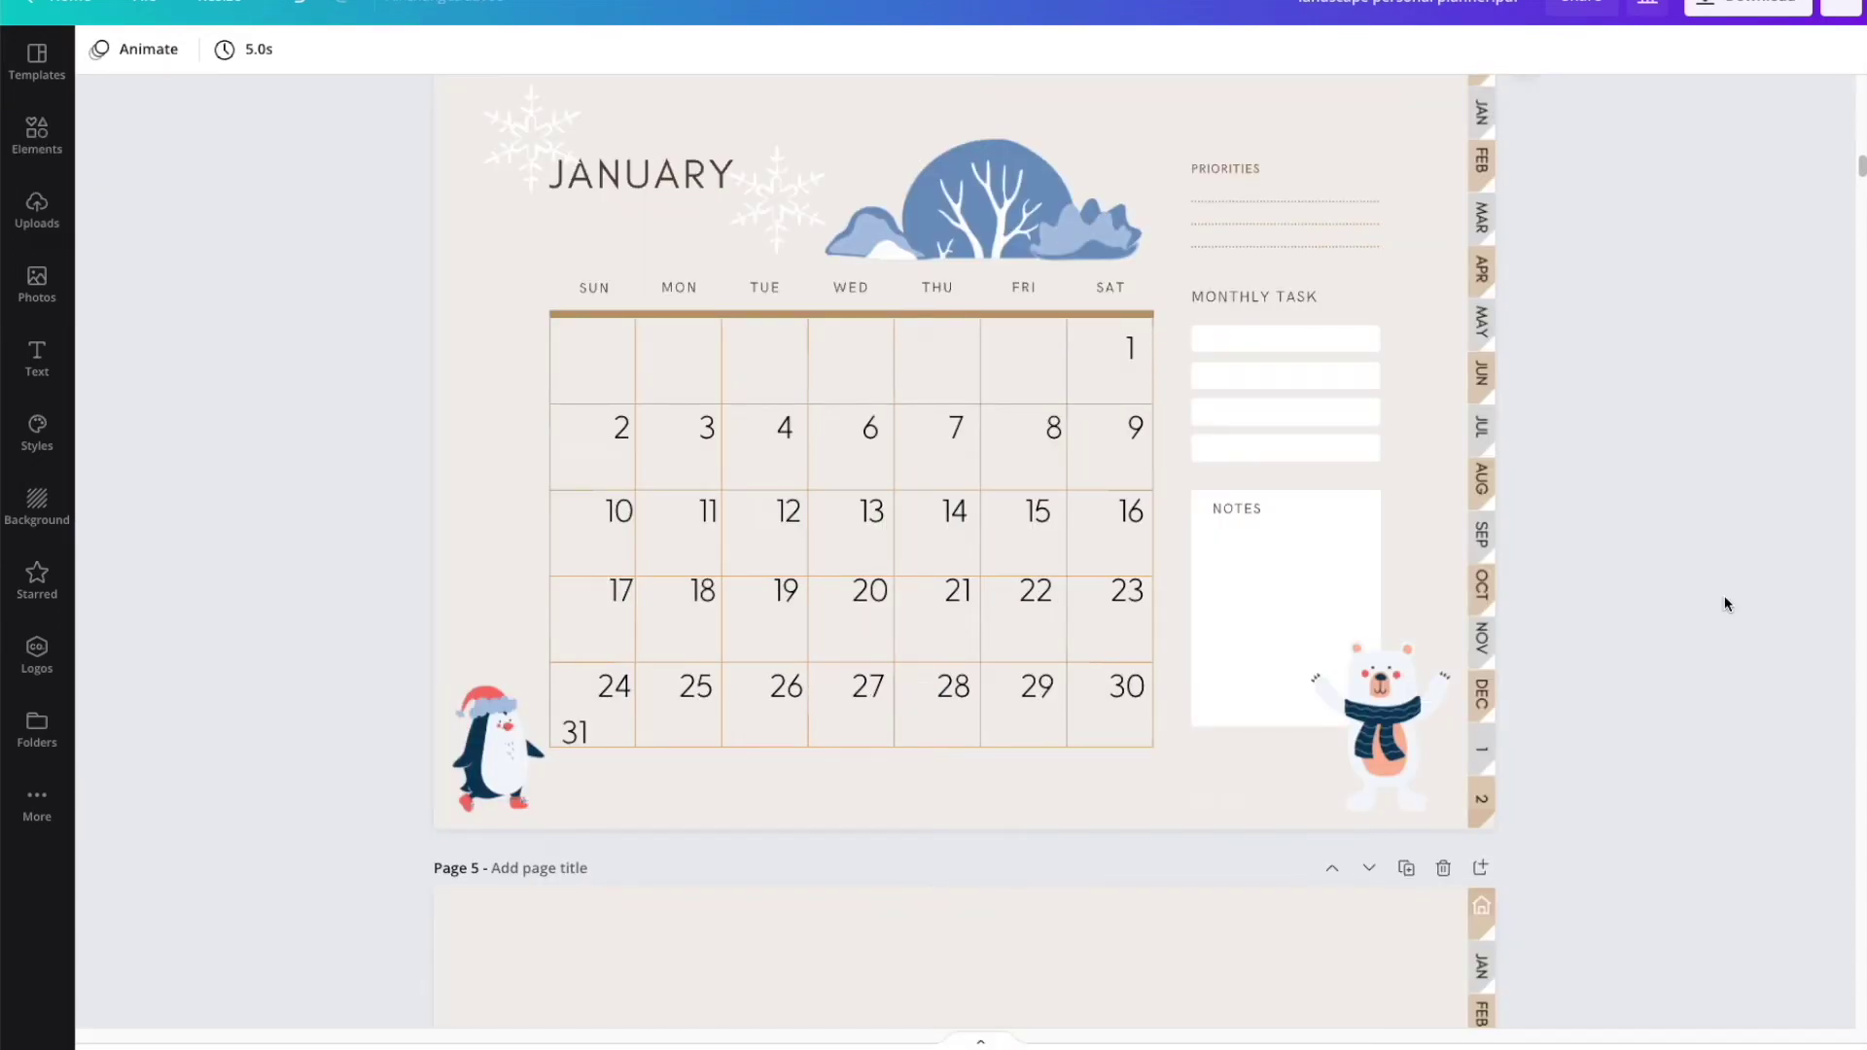
Look through the planner's monthly calendars, the daily layout on page 31 and the weekly layout on page 29.
{"action": "scroll", "coordinate": [1725, 604], "scroll_direction": "down", "scroll_amount": 20}
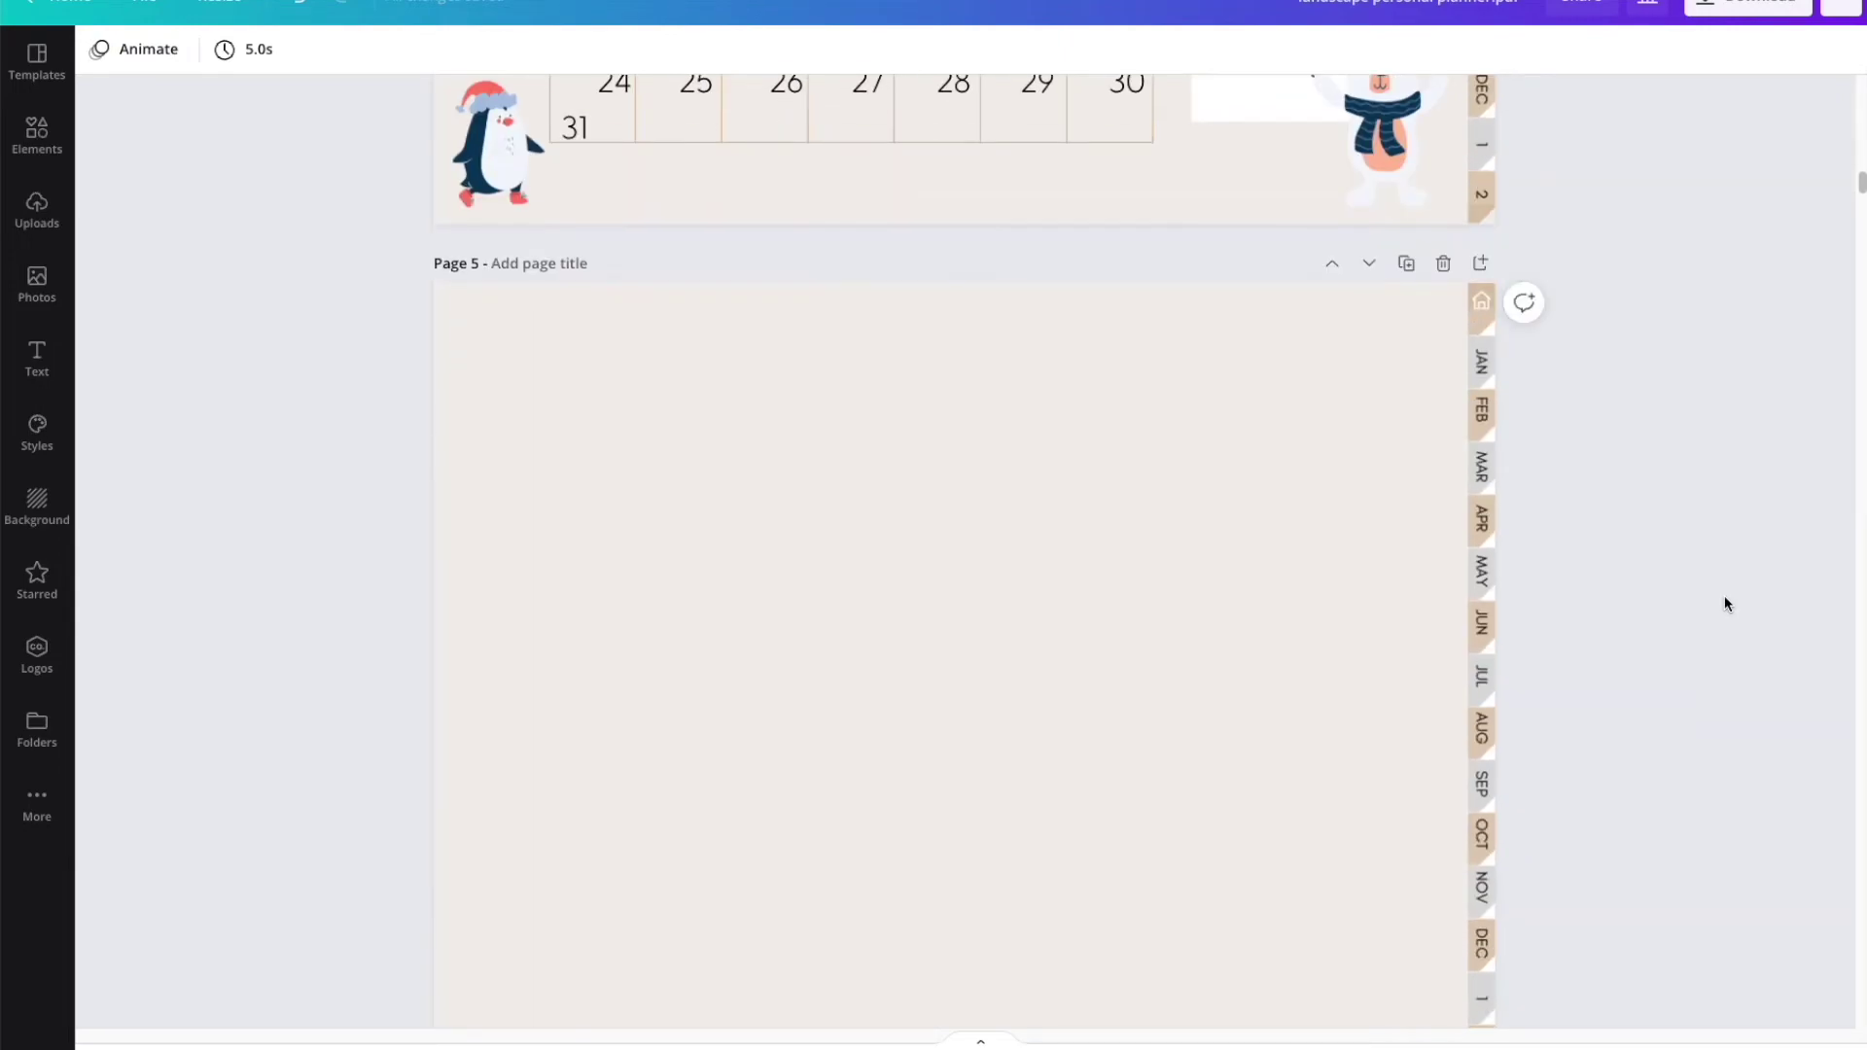
{"action": "scroll", "coordinate": [1702, 758], "scroll_direction": "down", "scroll_amount": 20}
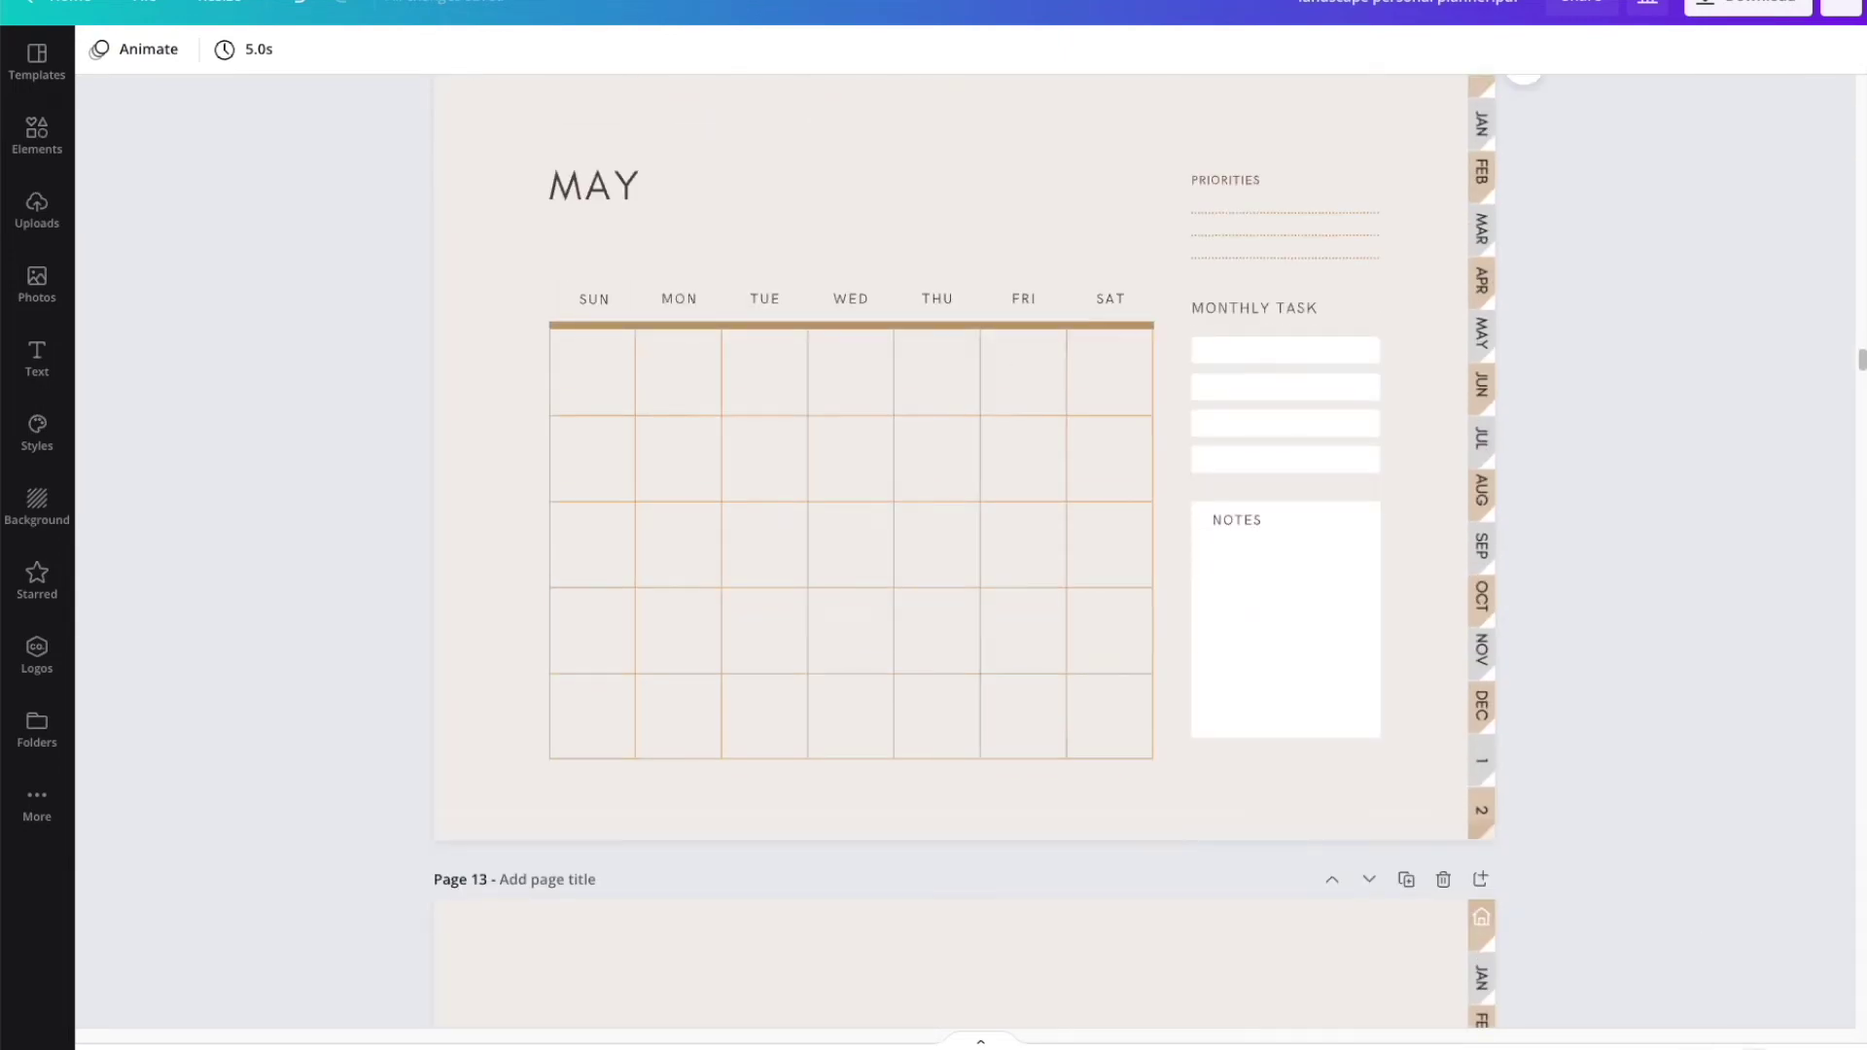
{"action": "left_click", "coordinate": [1753, 1047]}
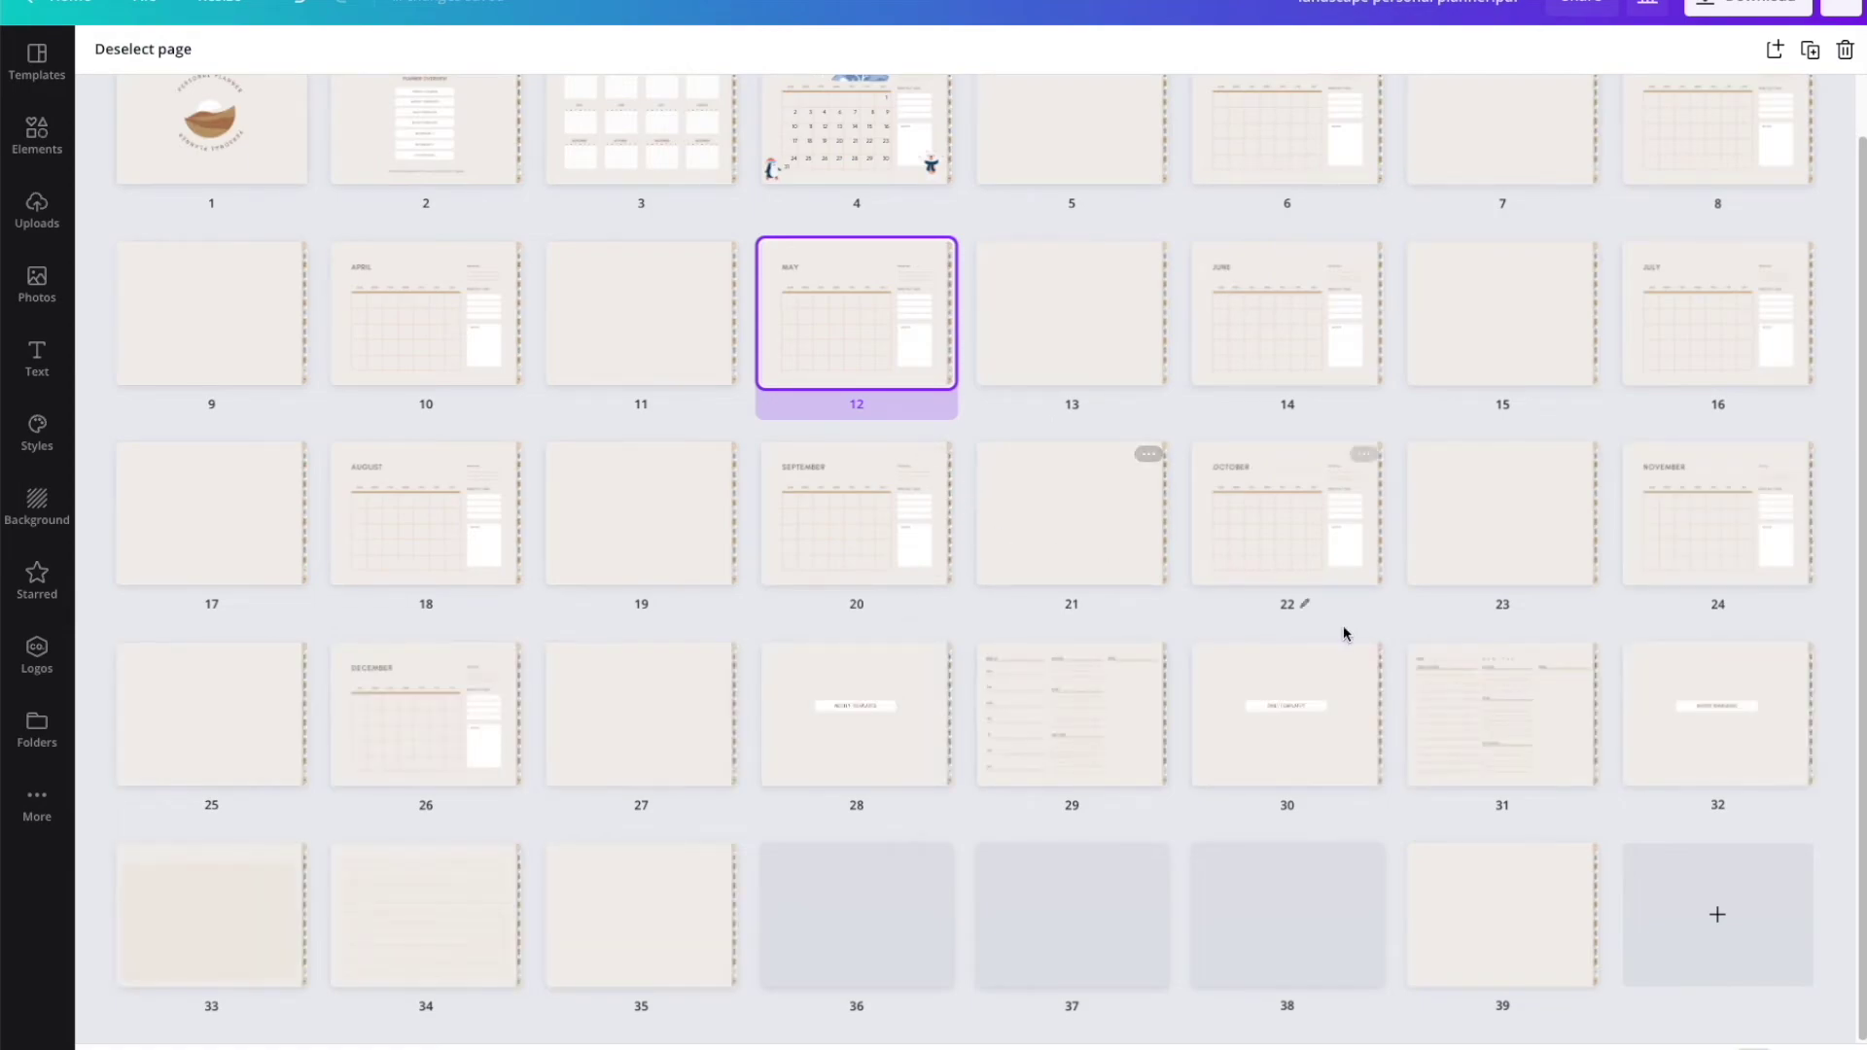
{"action": "left_click", "coordinate": [1476, 711]}
{"action": "left_click", "coordinate": [1476, 711]}
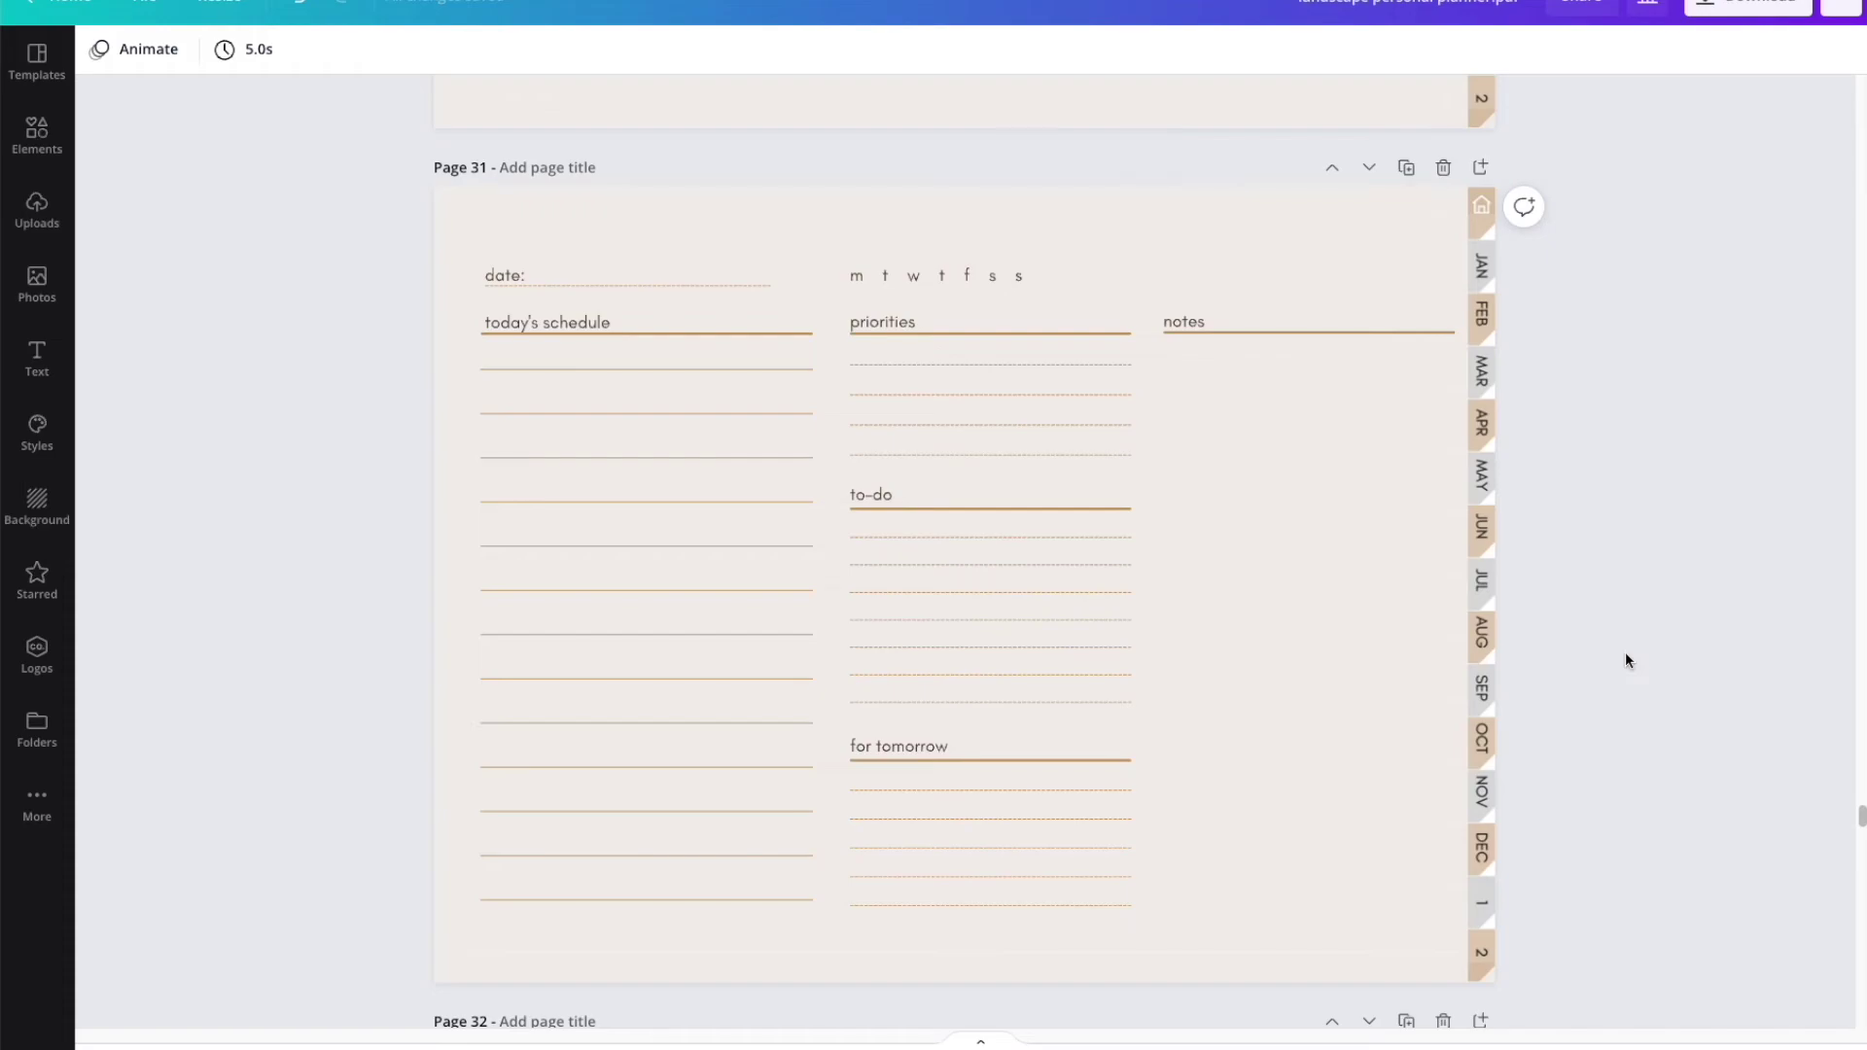
{"action": "scroll", "coordinate": [1625, 654], "scroll_direction": "up", "scroll_amount": 15}
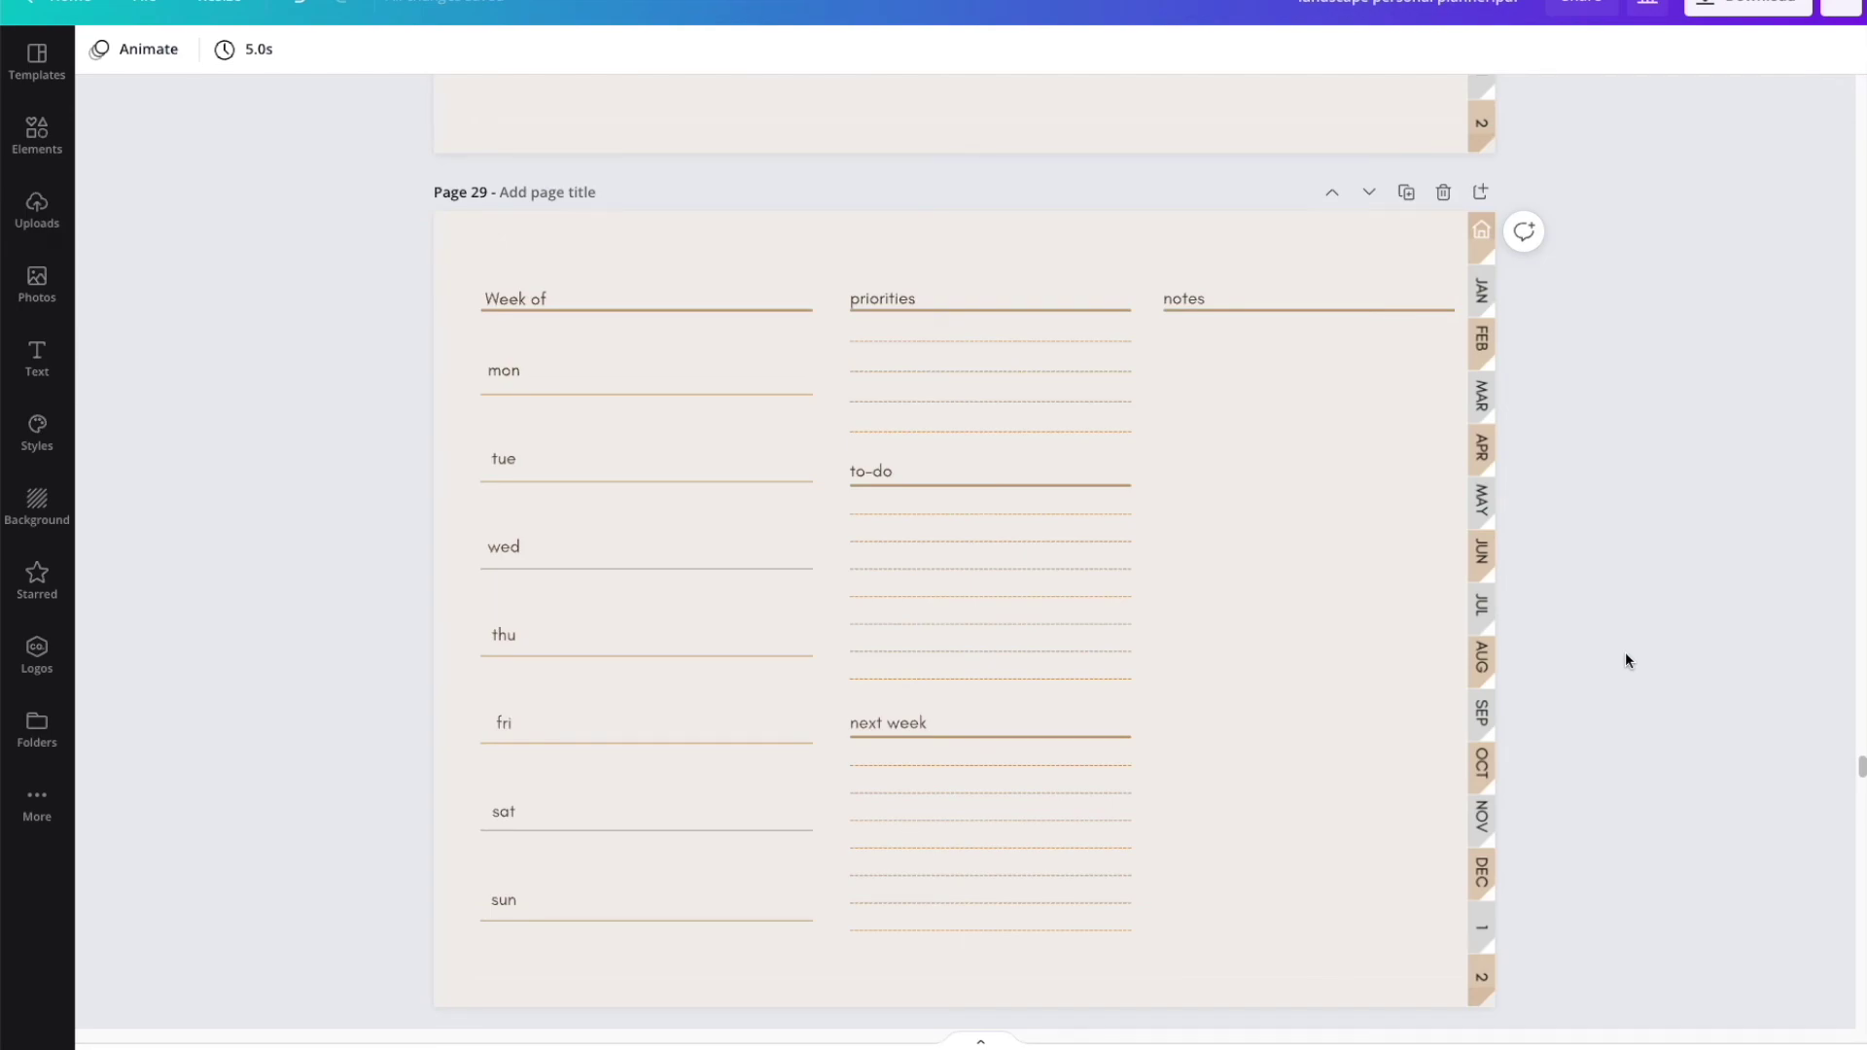
{"action": "scroll", "coordinate": [1625, 660], "scroll_direction": "up", "scroll_amount": 5}
{"action": "scroll", "coordinate": [1731, 686], "scroll_direction": "up", "scroll_amount": 5}
{"action": "left_click_drag", "start_coordinate": [1860, 731], "coordinate": [1860, 87]}
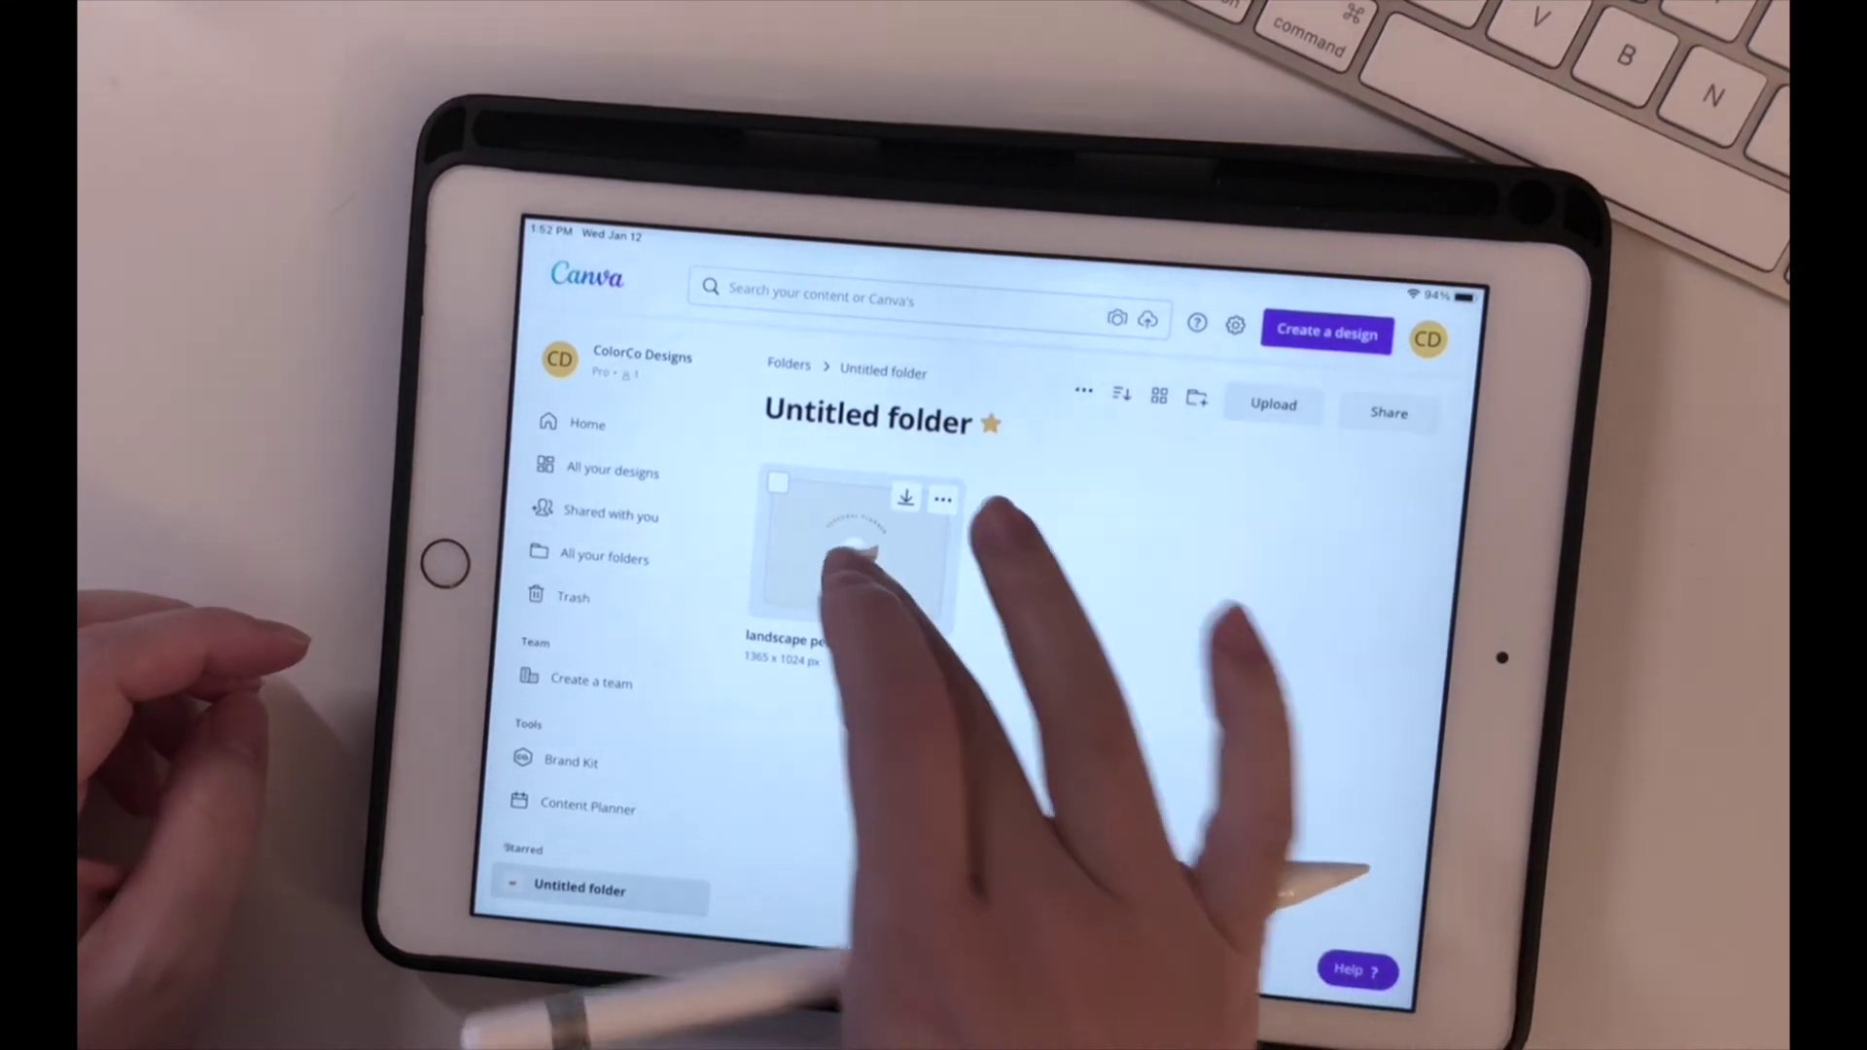
Open the landscape personal planner design on the iPad and go to its January calendar page.
{"action": "left_click", "coordinate": [854, 559]}
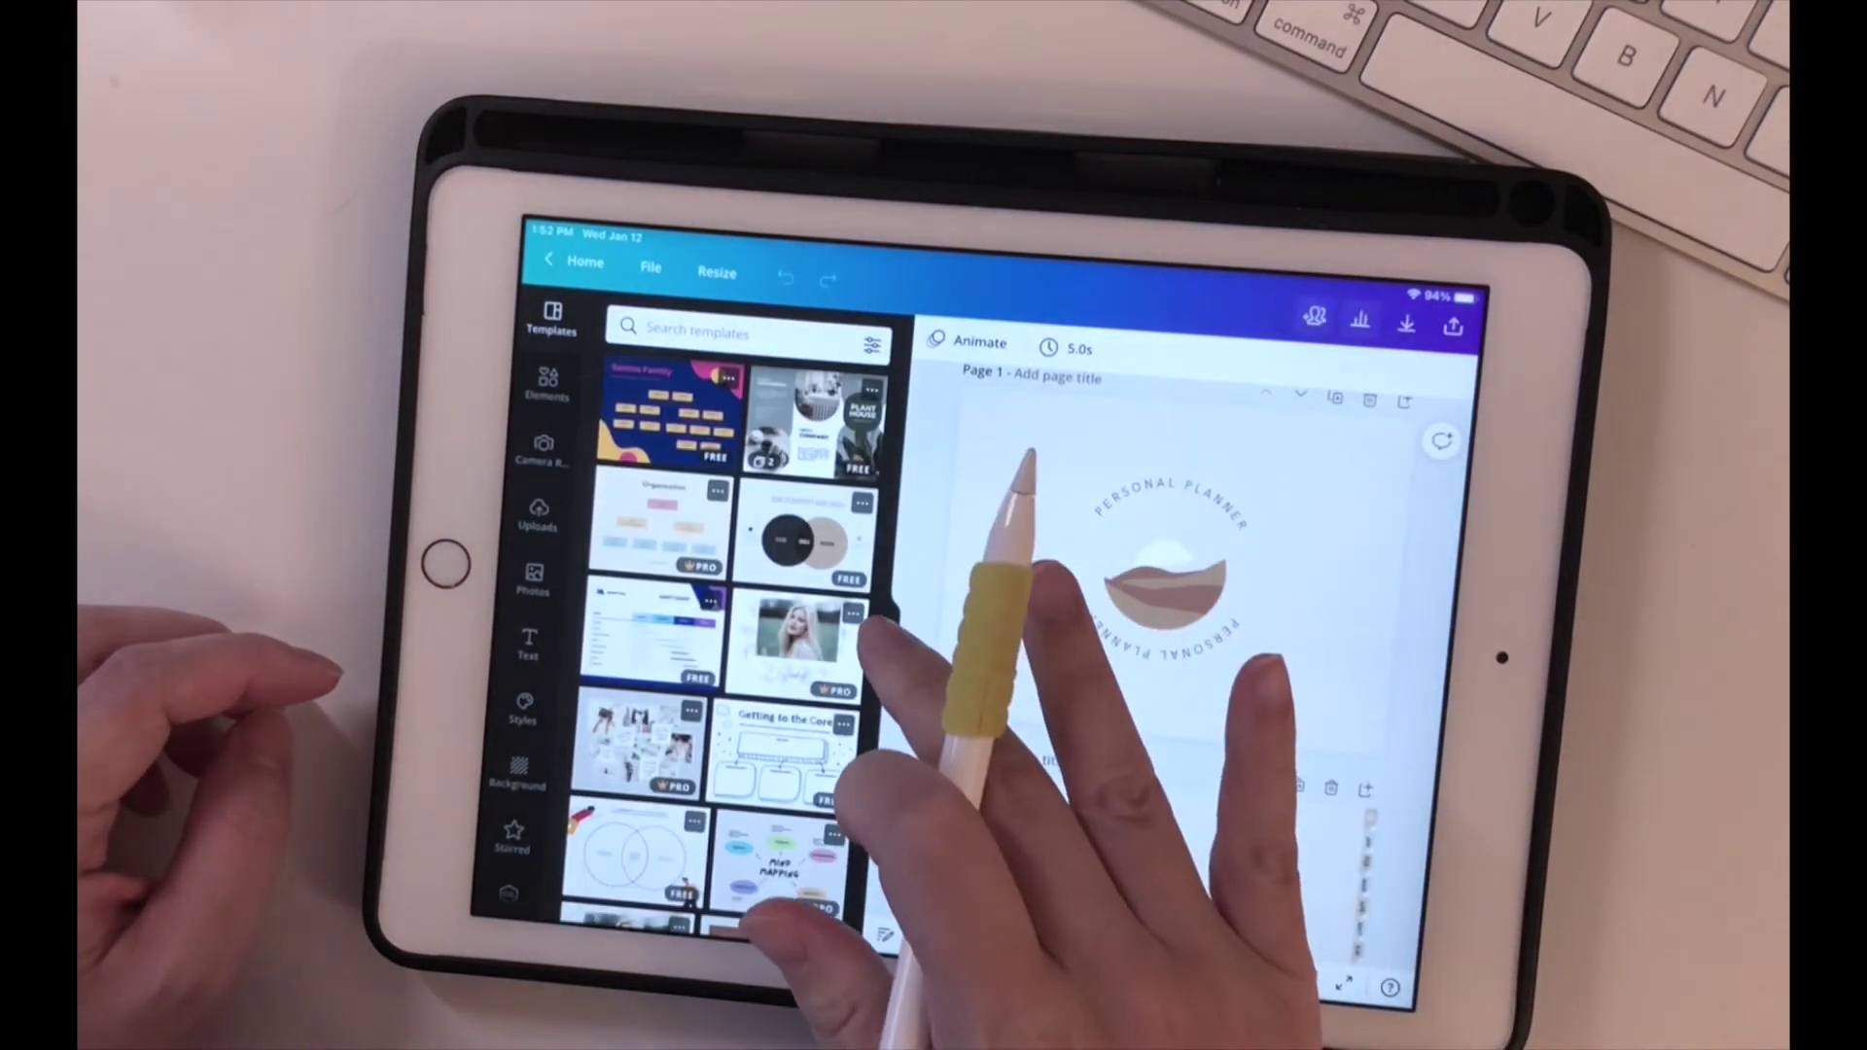
{"action": "left_click", "coordinate": [885, 630]}
{"action": "scroll", "coordinate": [1361, 545], "scroll_direction": "down", "scroll_amount": 5}
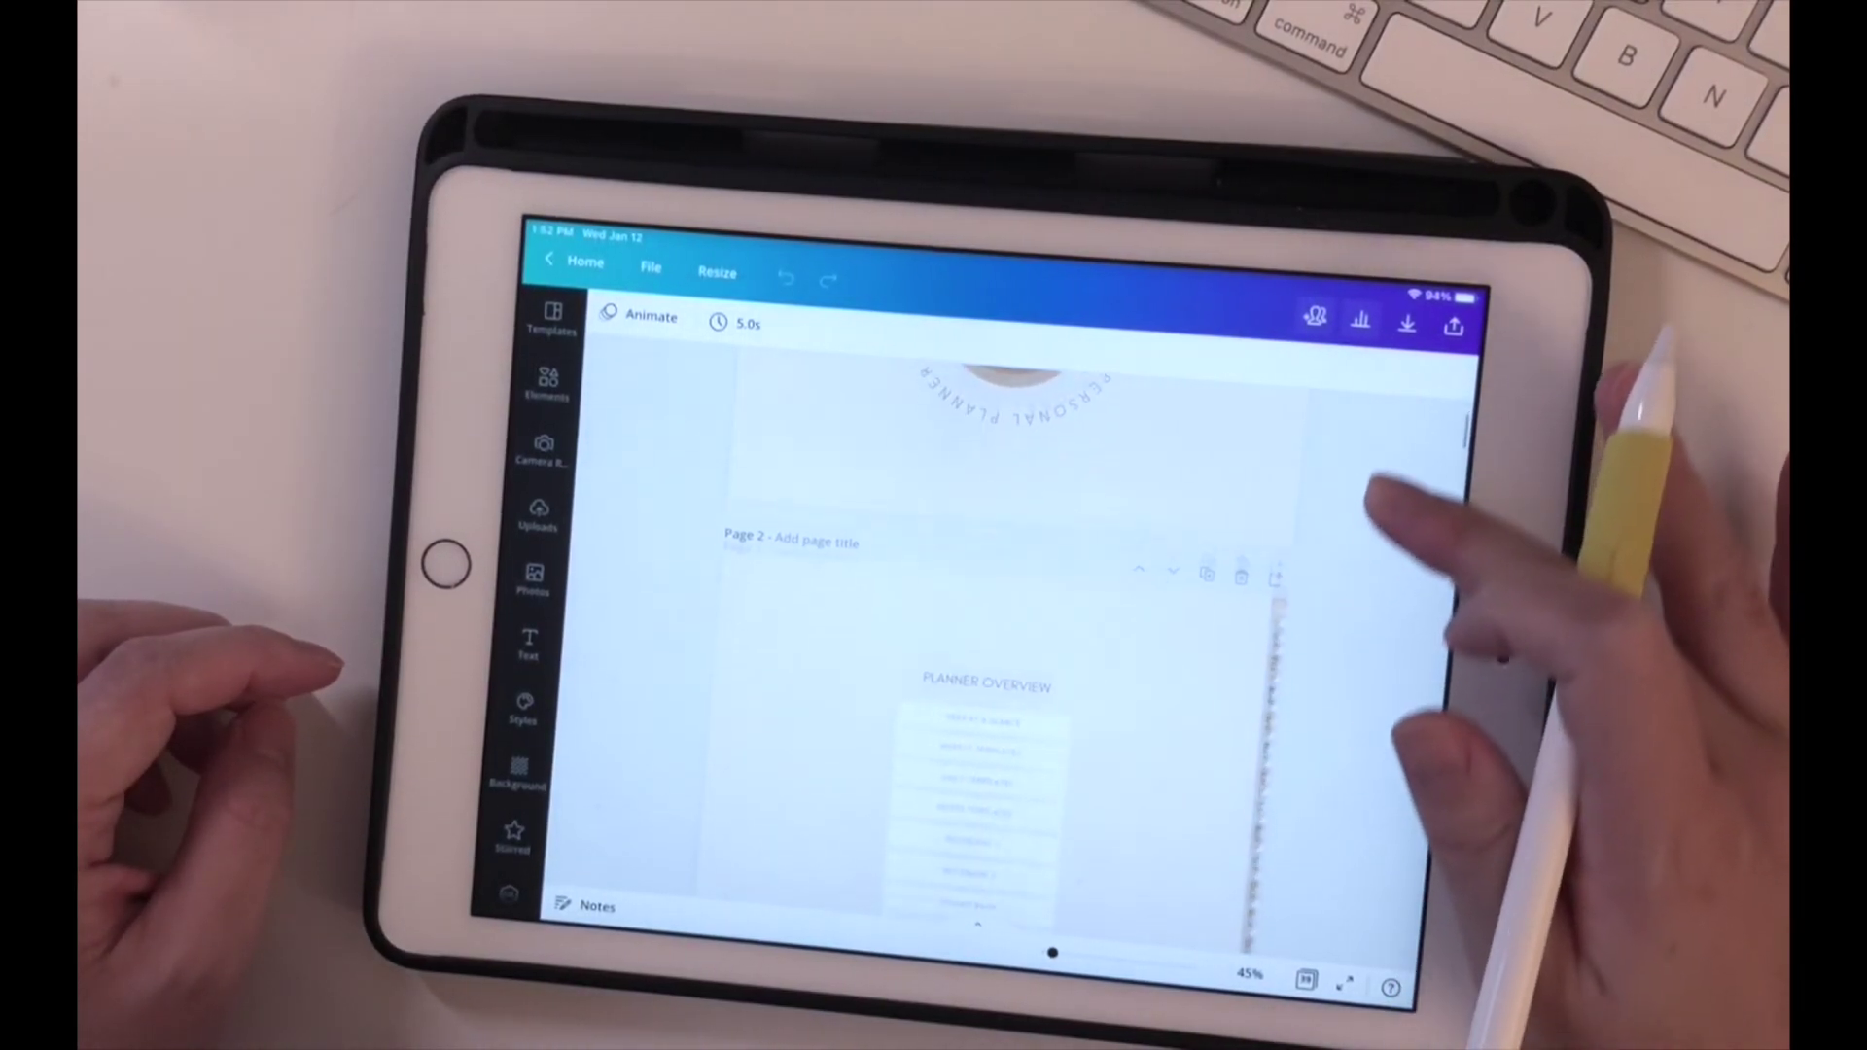
{"action": "scroll", "coordinate": [1400, 584], "scroll_direction": "down", "scroll_amount": 10}
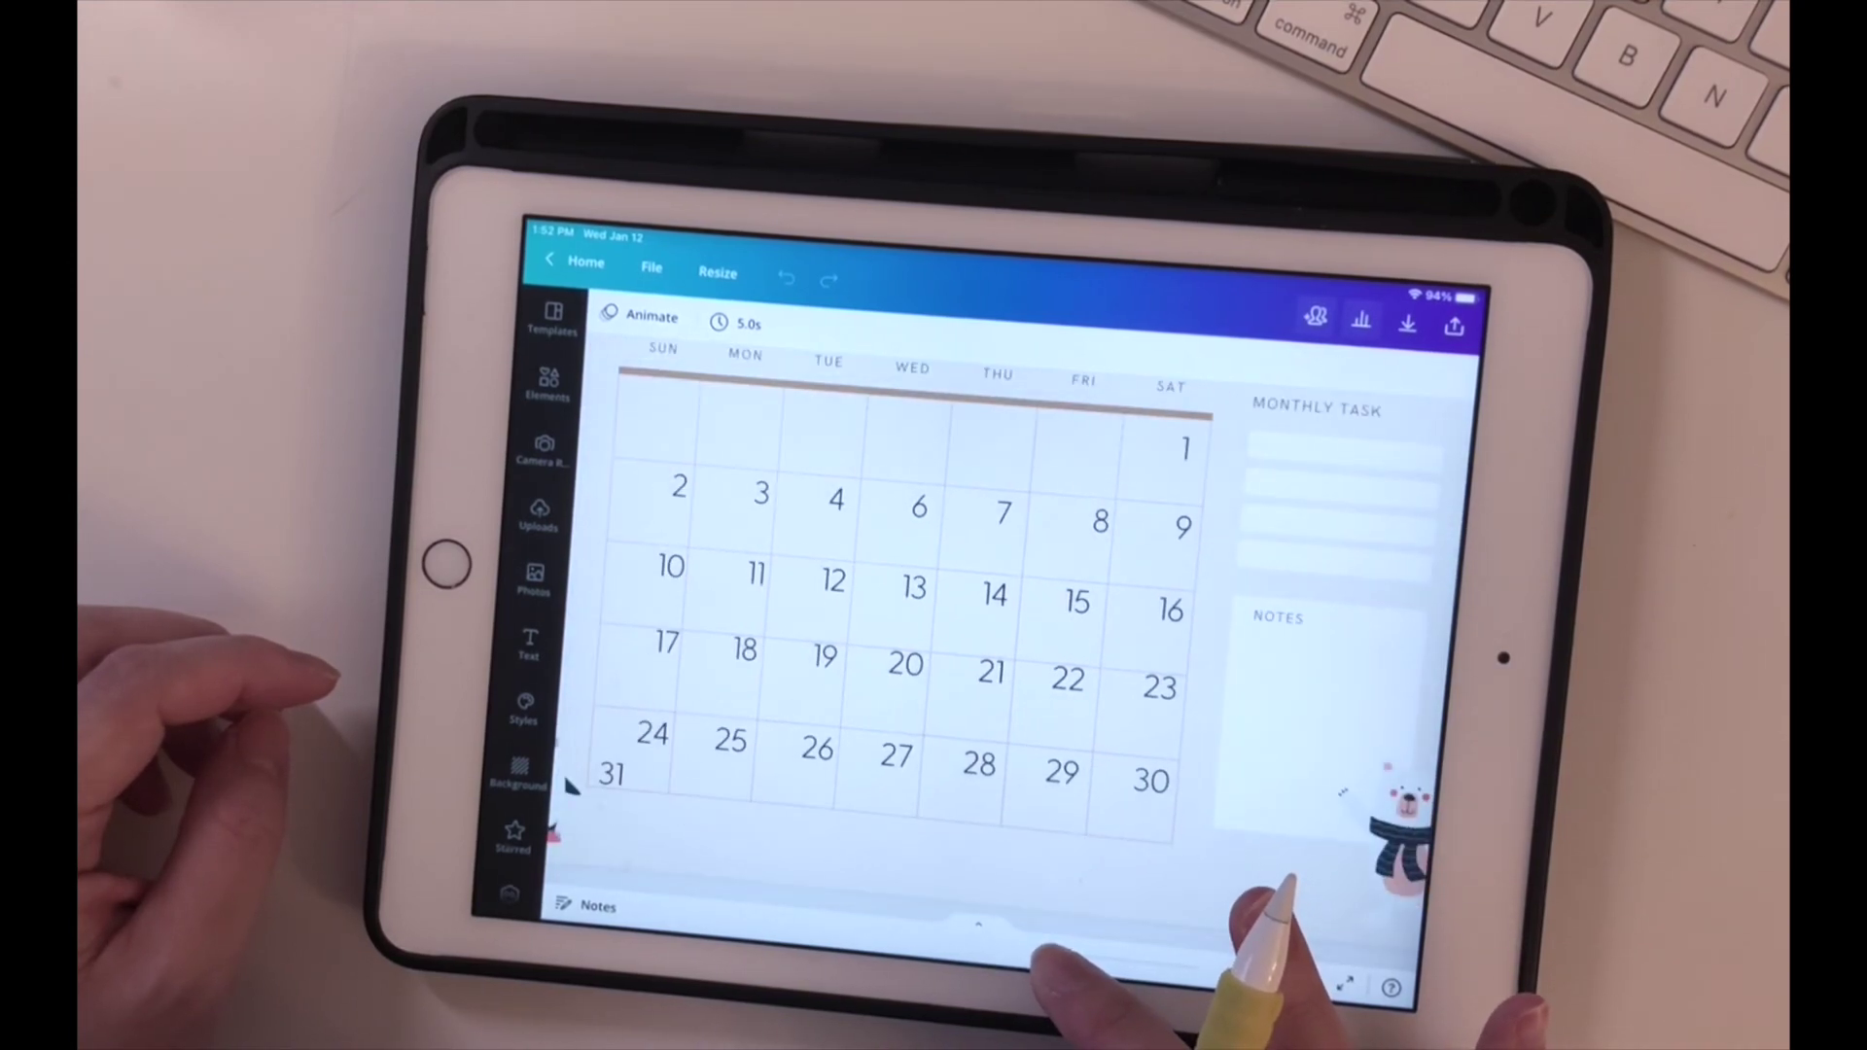
{"action": "scroll", "coordinate": [1080, 778], "scroll_direction": "up", "scroll_amount": 1}
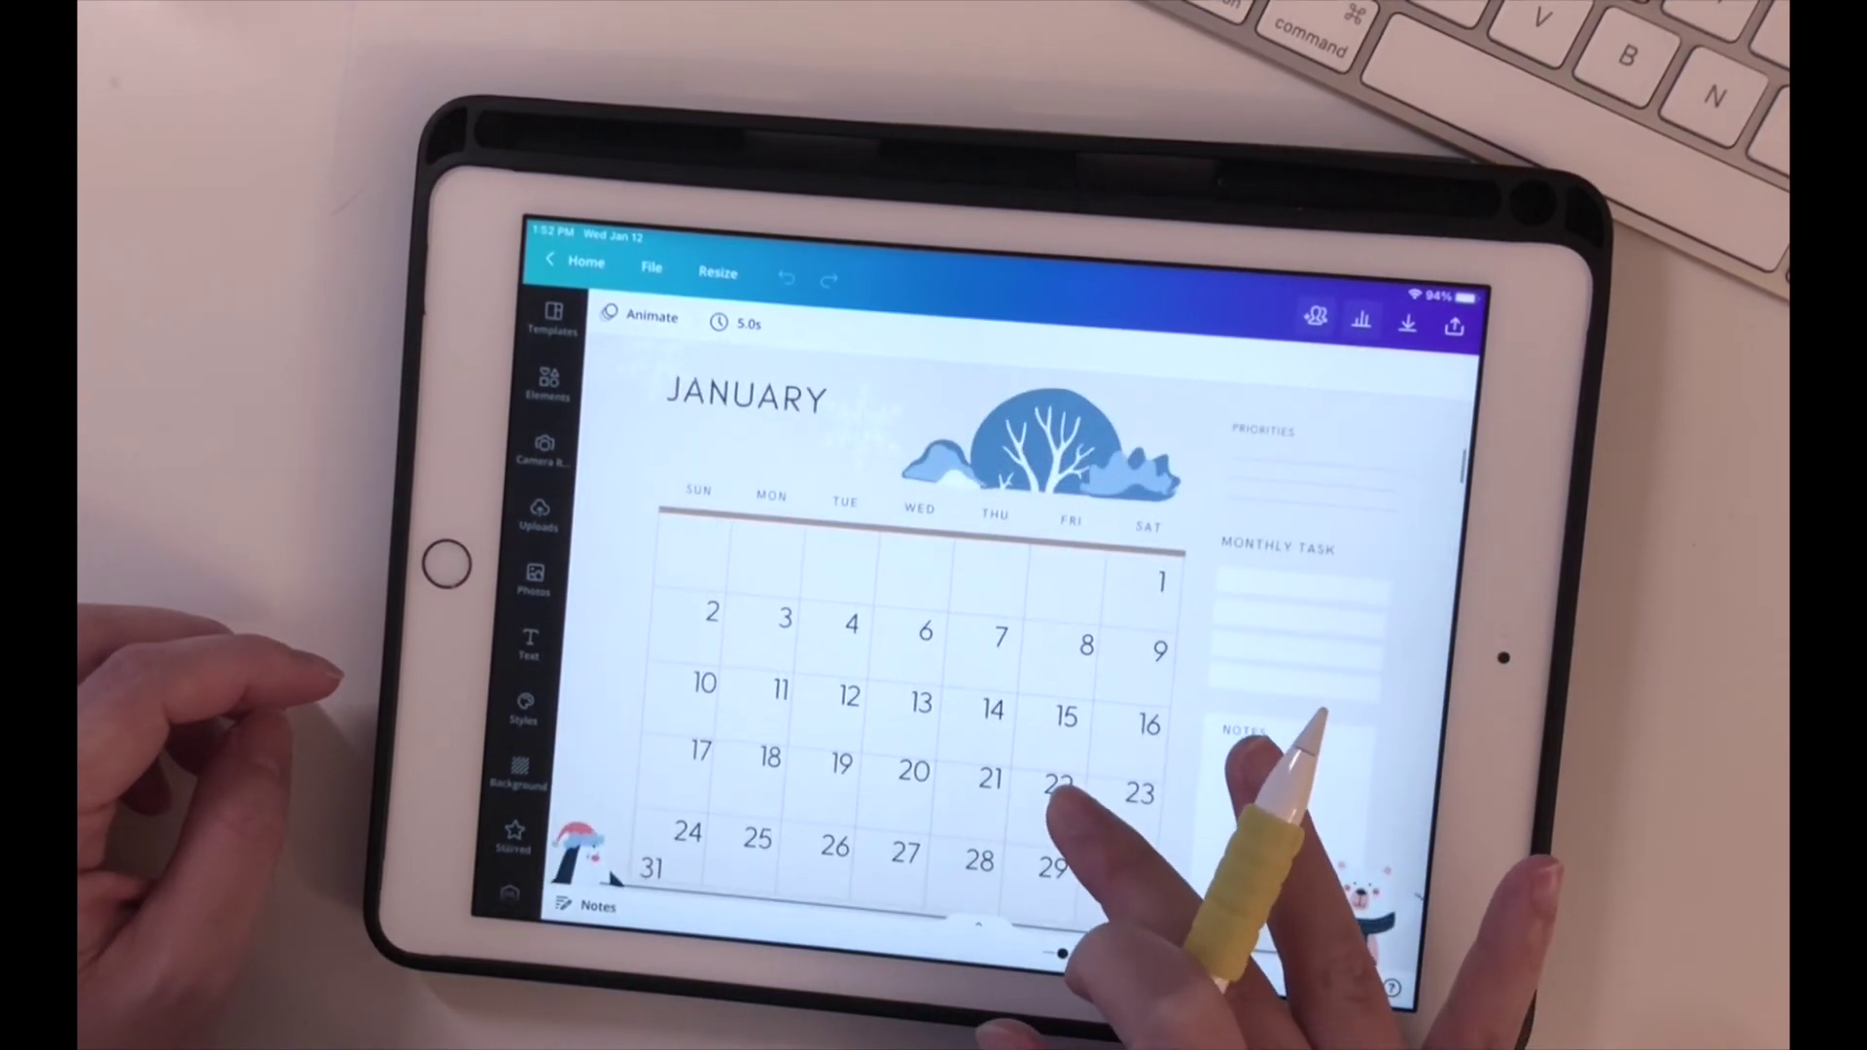
{"action": "scroll", "coordinate": [1216, 769], "scroll_direction": "right", "scroll_amount": 1}
{"action": "scroll", "coordinate": [1230, 817], "scroll_direction": "up", "scroll_amount": 1}
{"action": "scroll", "coordinate": [972, 661], "scroll_direction": "up", "scroll_amount": 2}
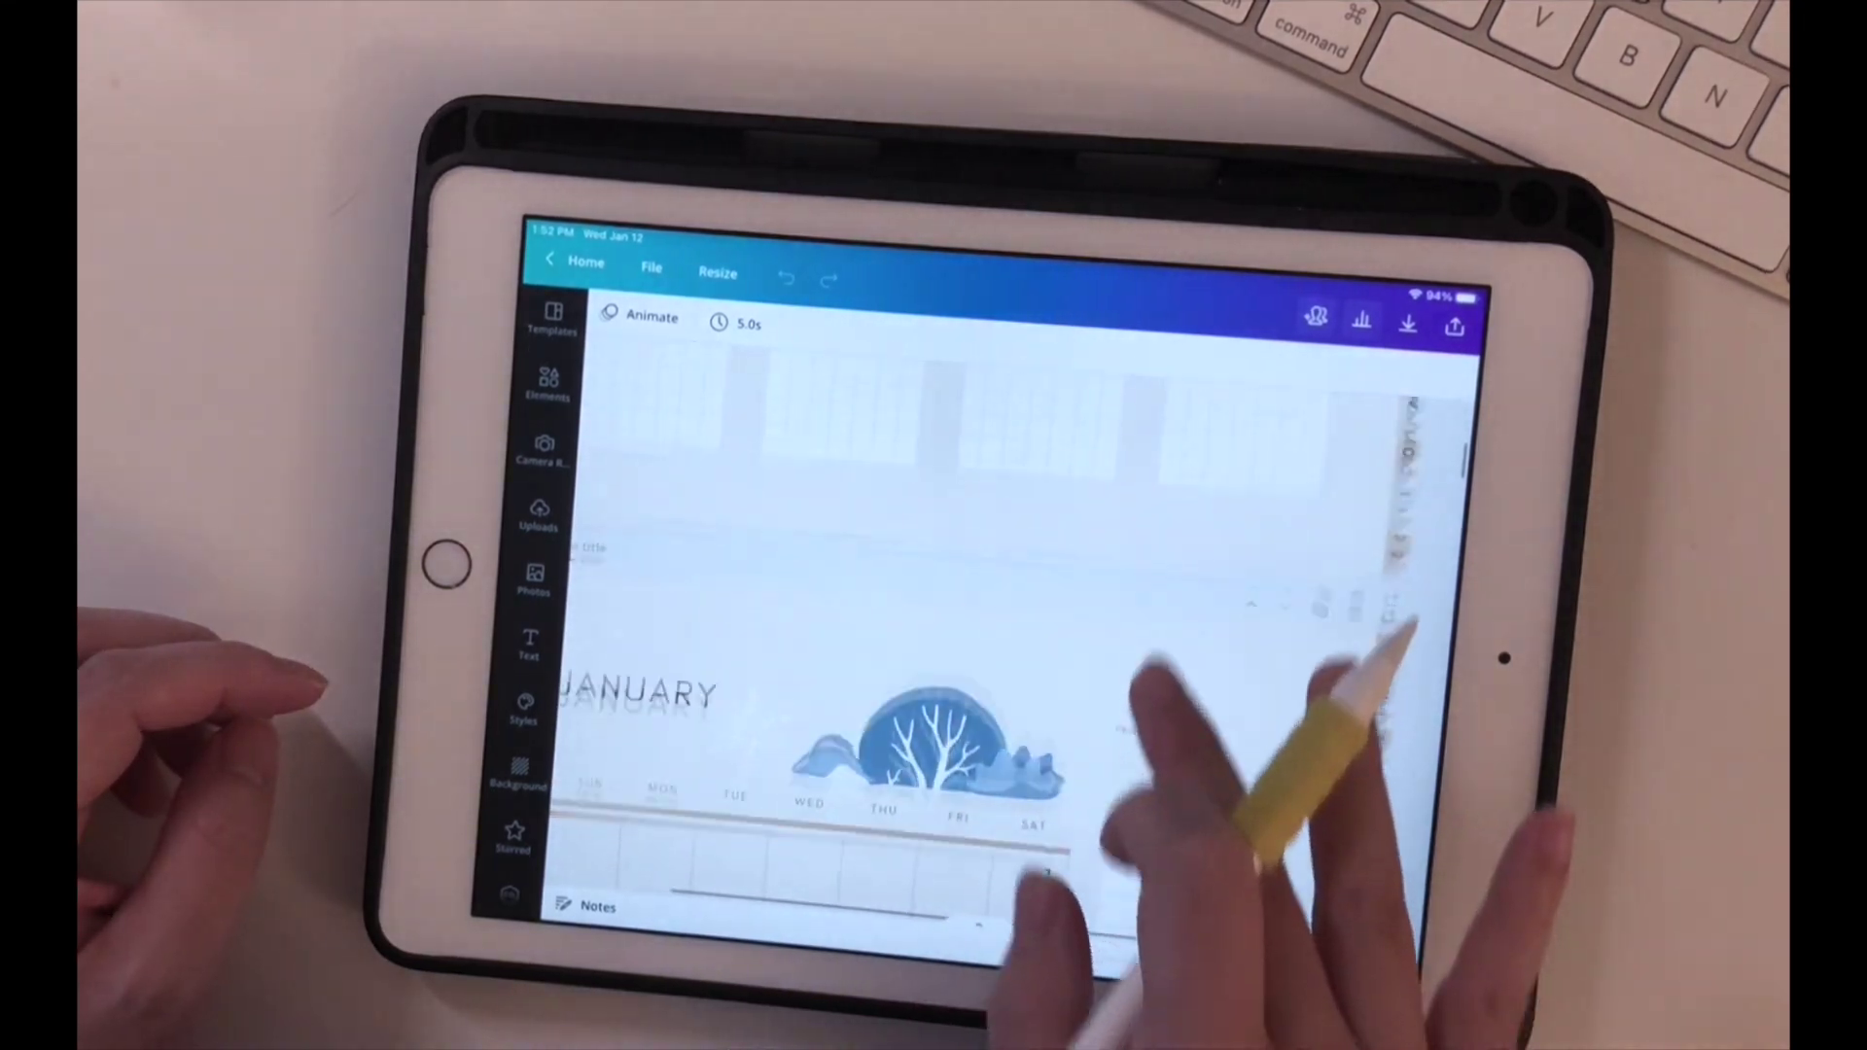
{"action": "scroll", "coordinate": [972, 680], "scroll_direction": "down", "scroll_amount": 2}
Add a heading text reading "clean room" over the Priorities section of the January page.
{"action": "left_click", "coordinate": [530, 643]}
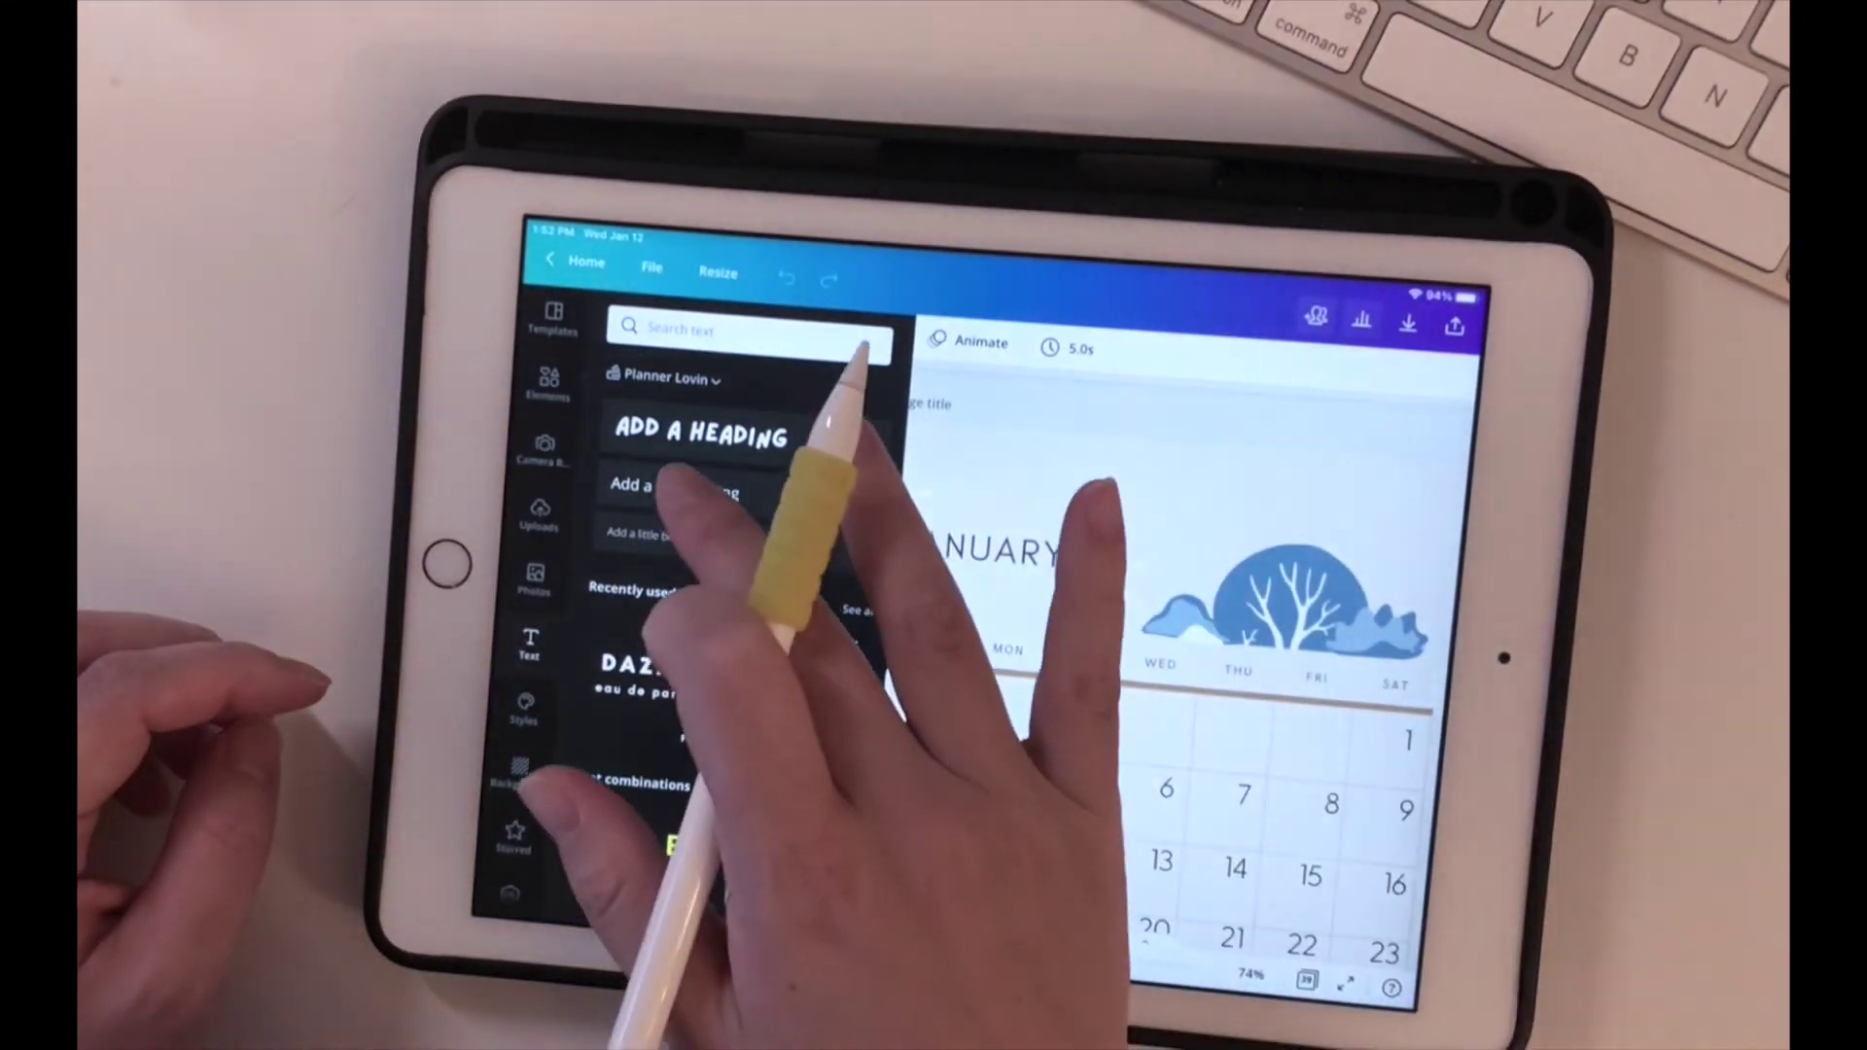
{"action": "left_click", "coordinate": [673, 486]}
{"action": "scroll", "coordinate": [1192, 554], "scroll_direction": "up", "scroll_amount": 5}
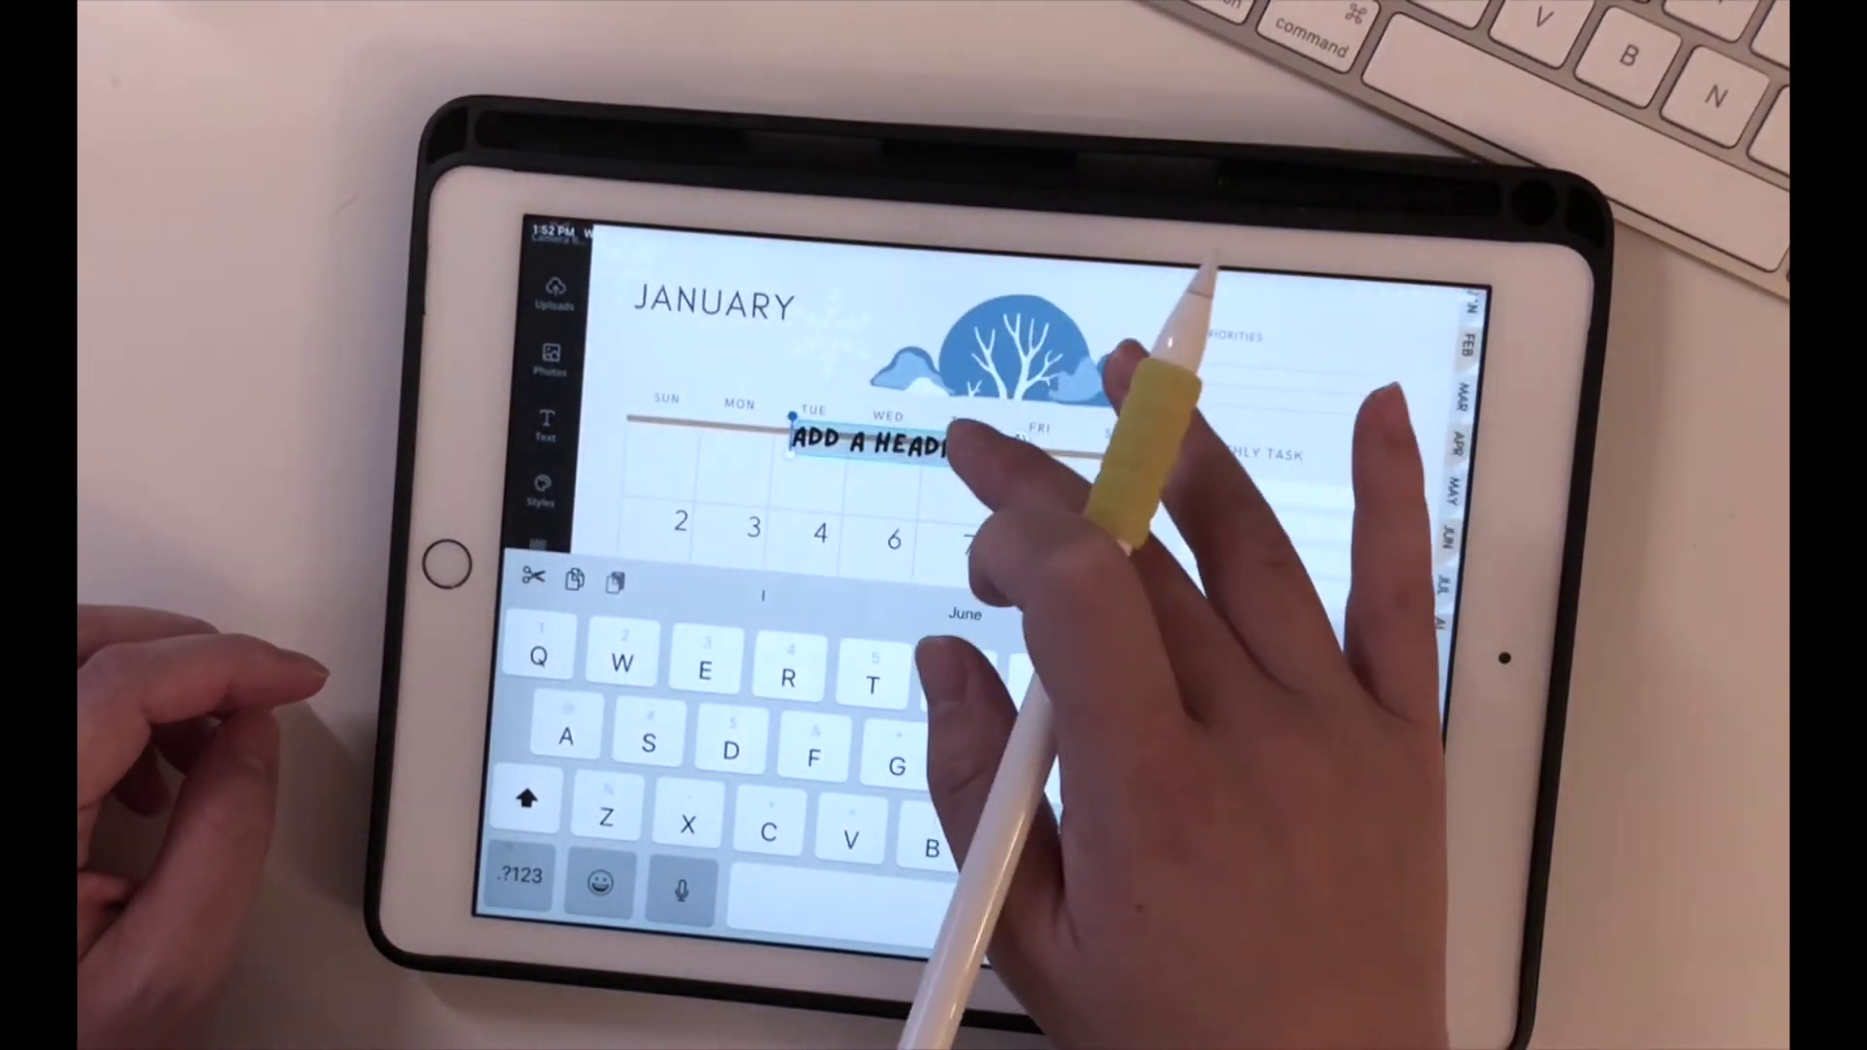
{"action": "left_click_drag", "start_coordinate": [1006, 469], "coordinate": [1424, 389]}
{"action": "left_click", "coordinate": [1264, 588]}
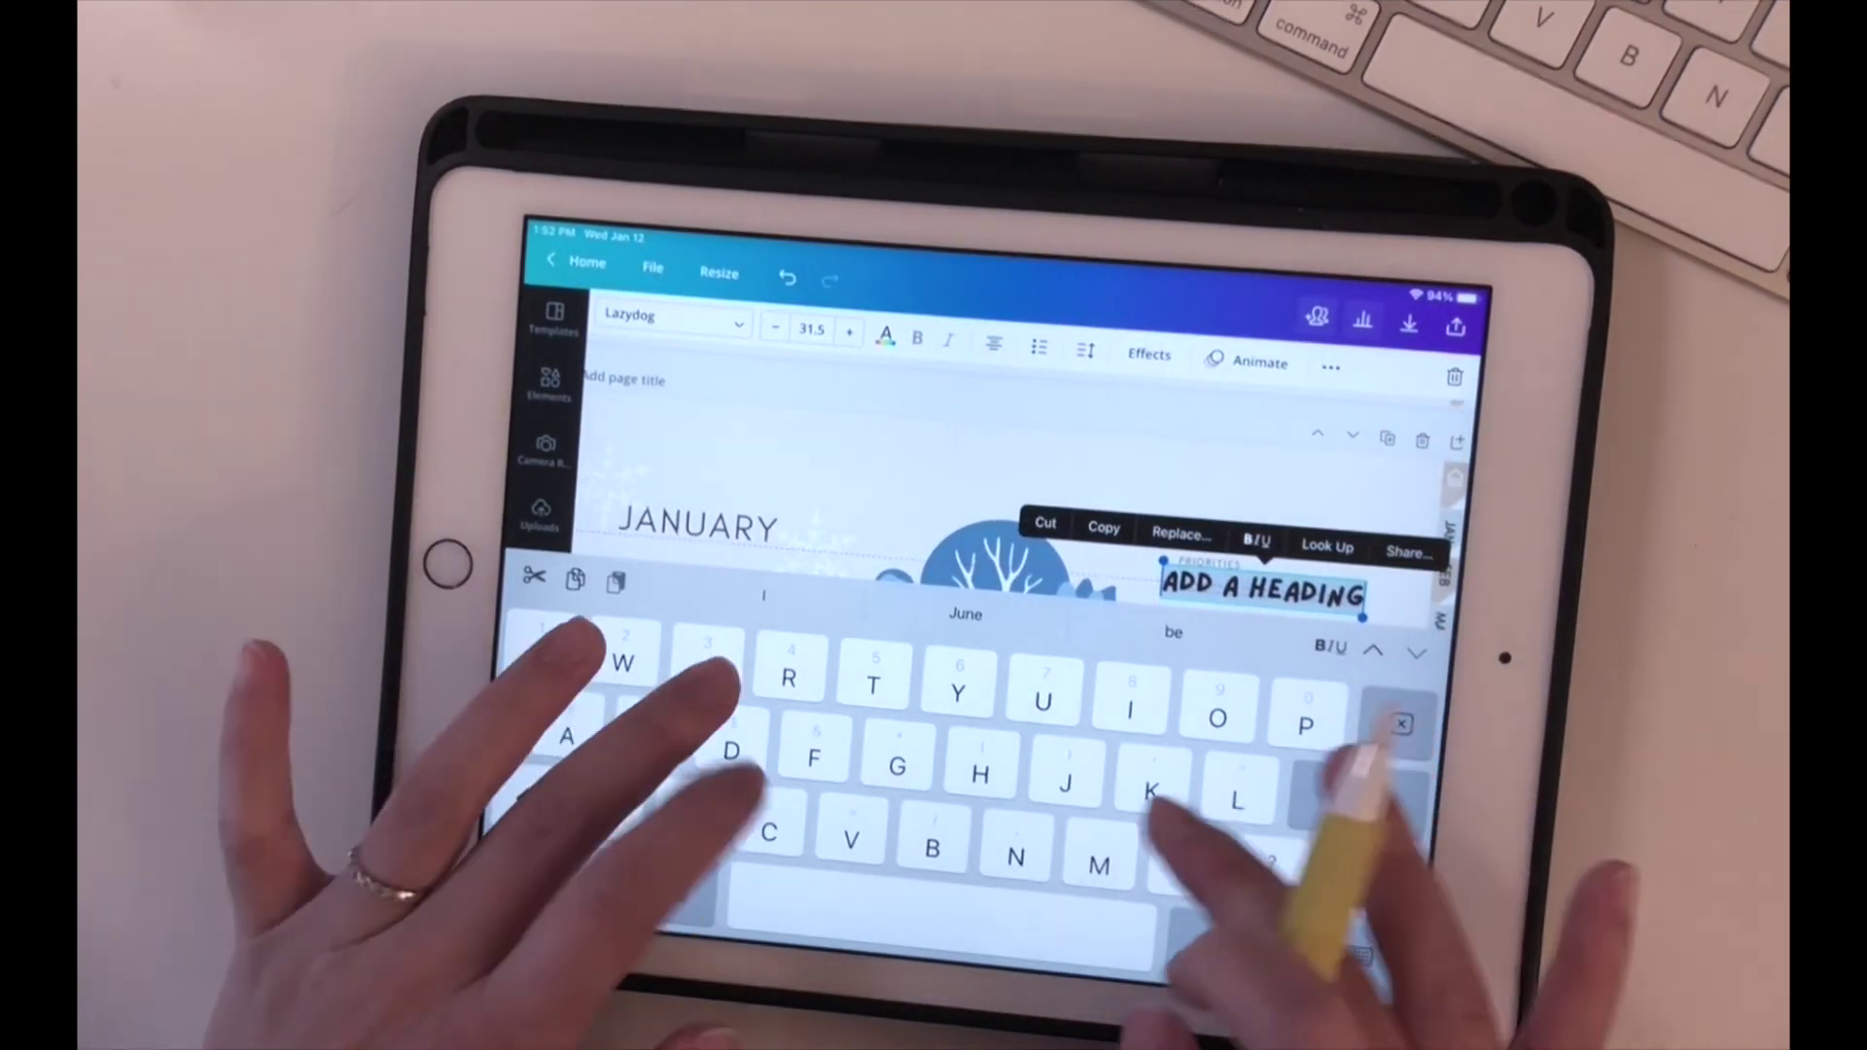
{"action": "type", "text": "clean room"}
{"action": "left_click", "coordinate": [1349, 958]}
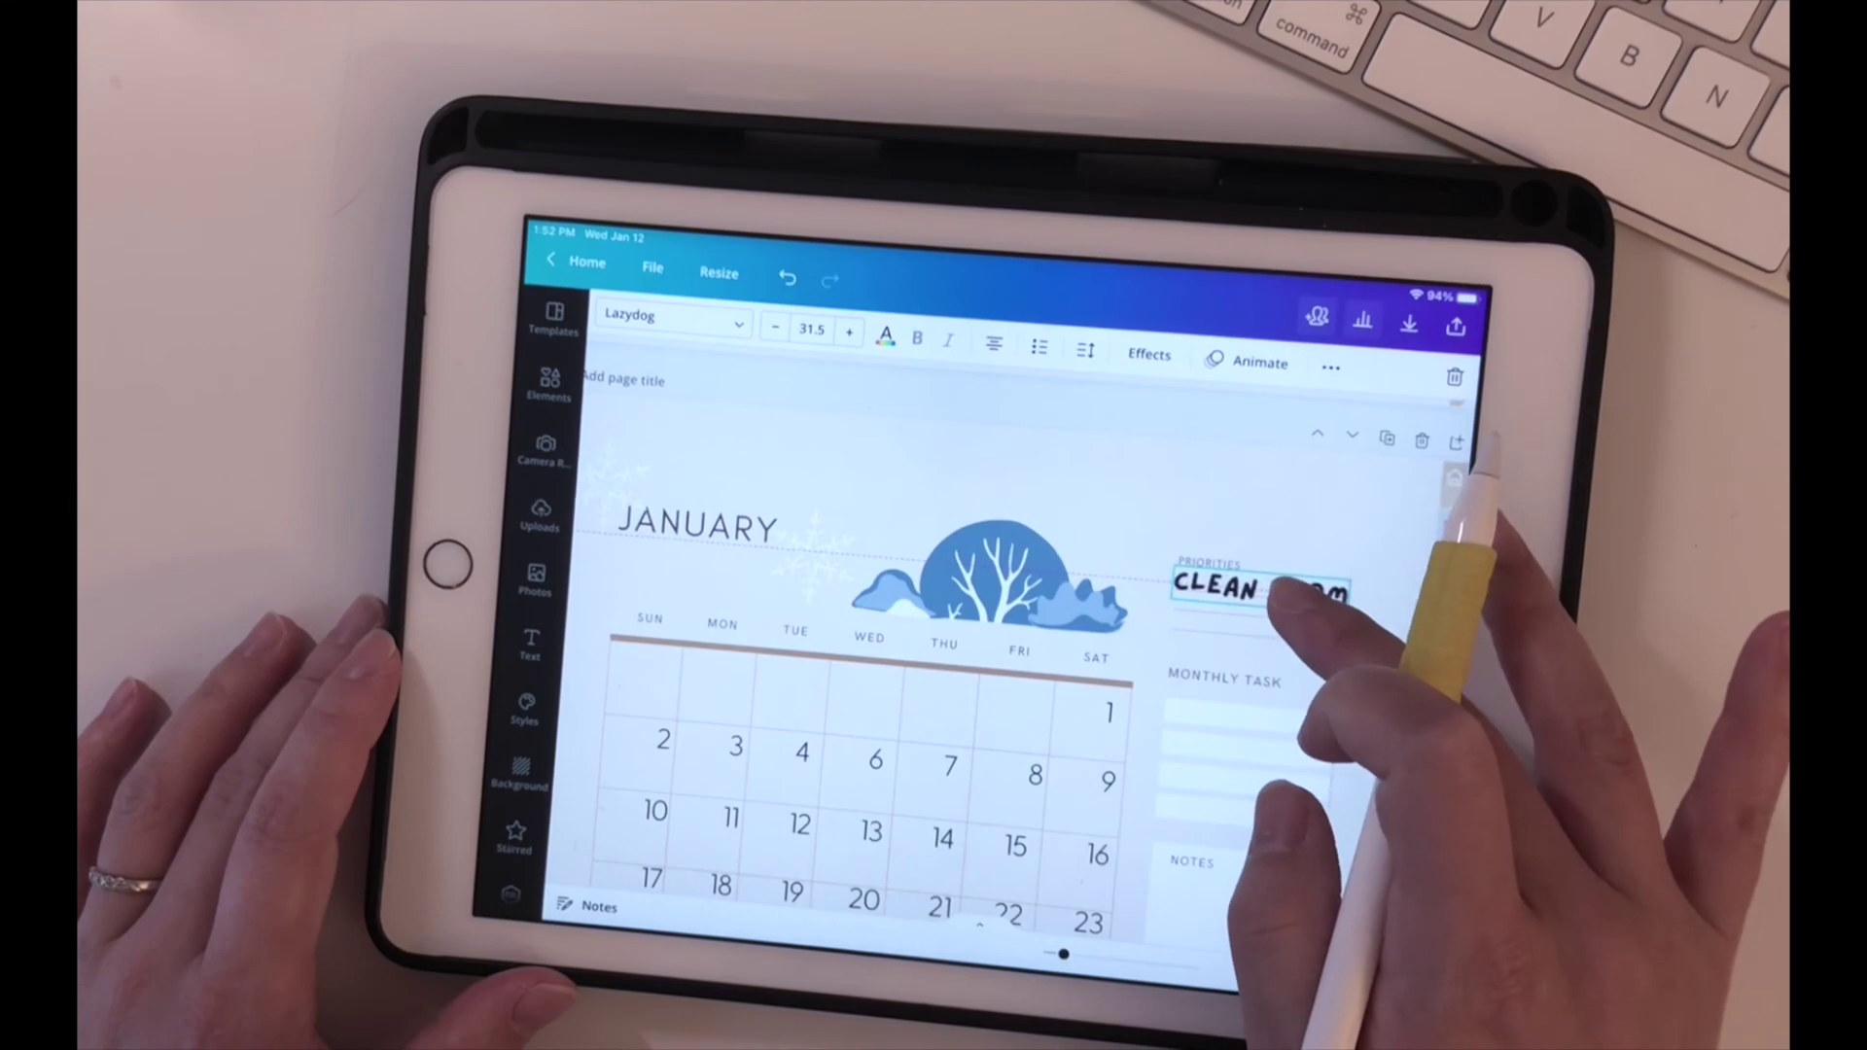
Shrink the CLEAN ROOM text to fit on the first line under Priorities.
{"action": "left_click", "coordinate": [1346, 597]}
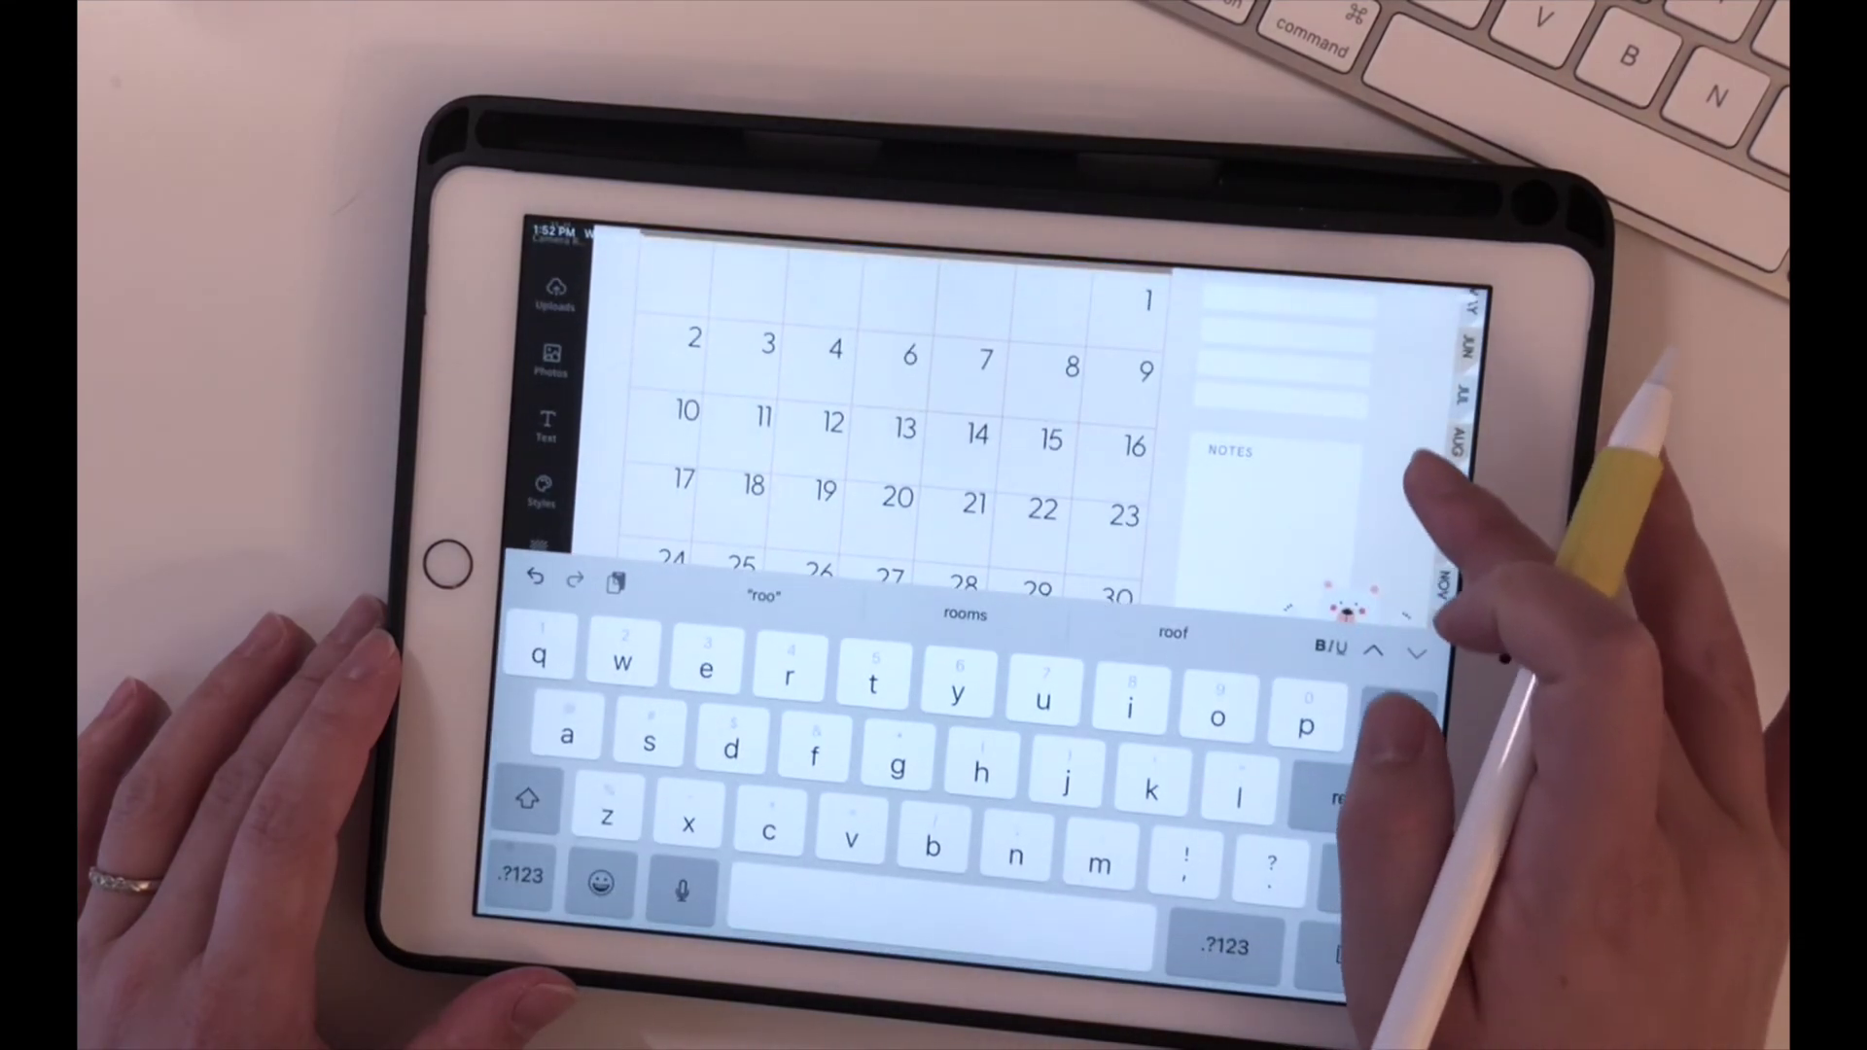
{"action": "left_click", "coordinate": [1422, 544]}
{"action": "left_click", "coordinate": [1335, 405]}
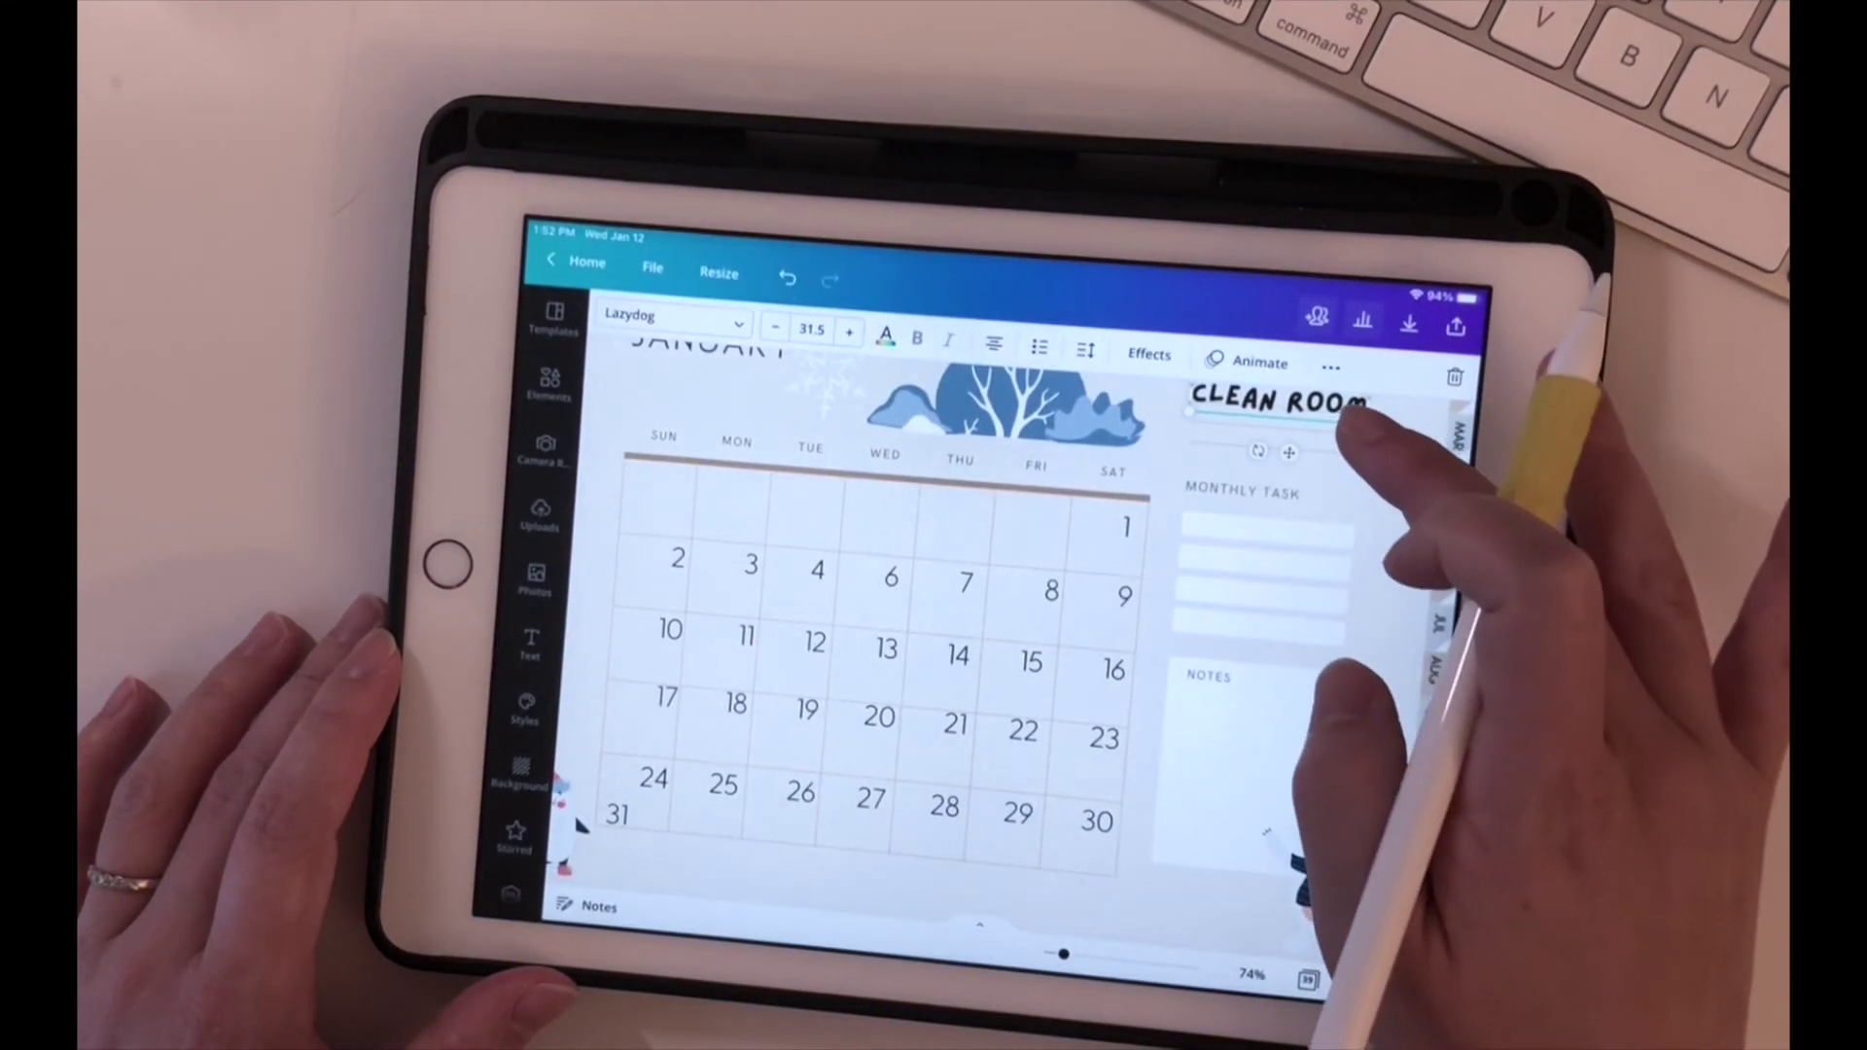
{"action": "left_click_drag", "start_coordinate": [1370, 421], "coordinate": [1344, 417]}
{"action": "left_click", "coordinate": [1391, 628]}
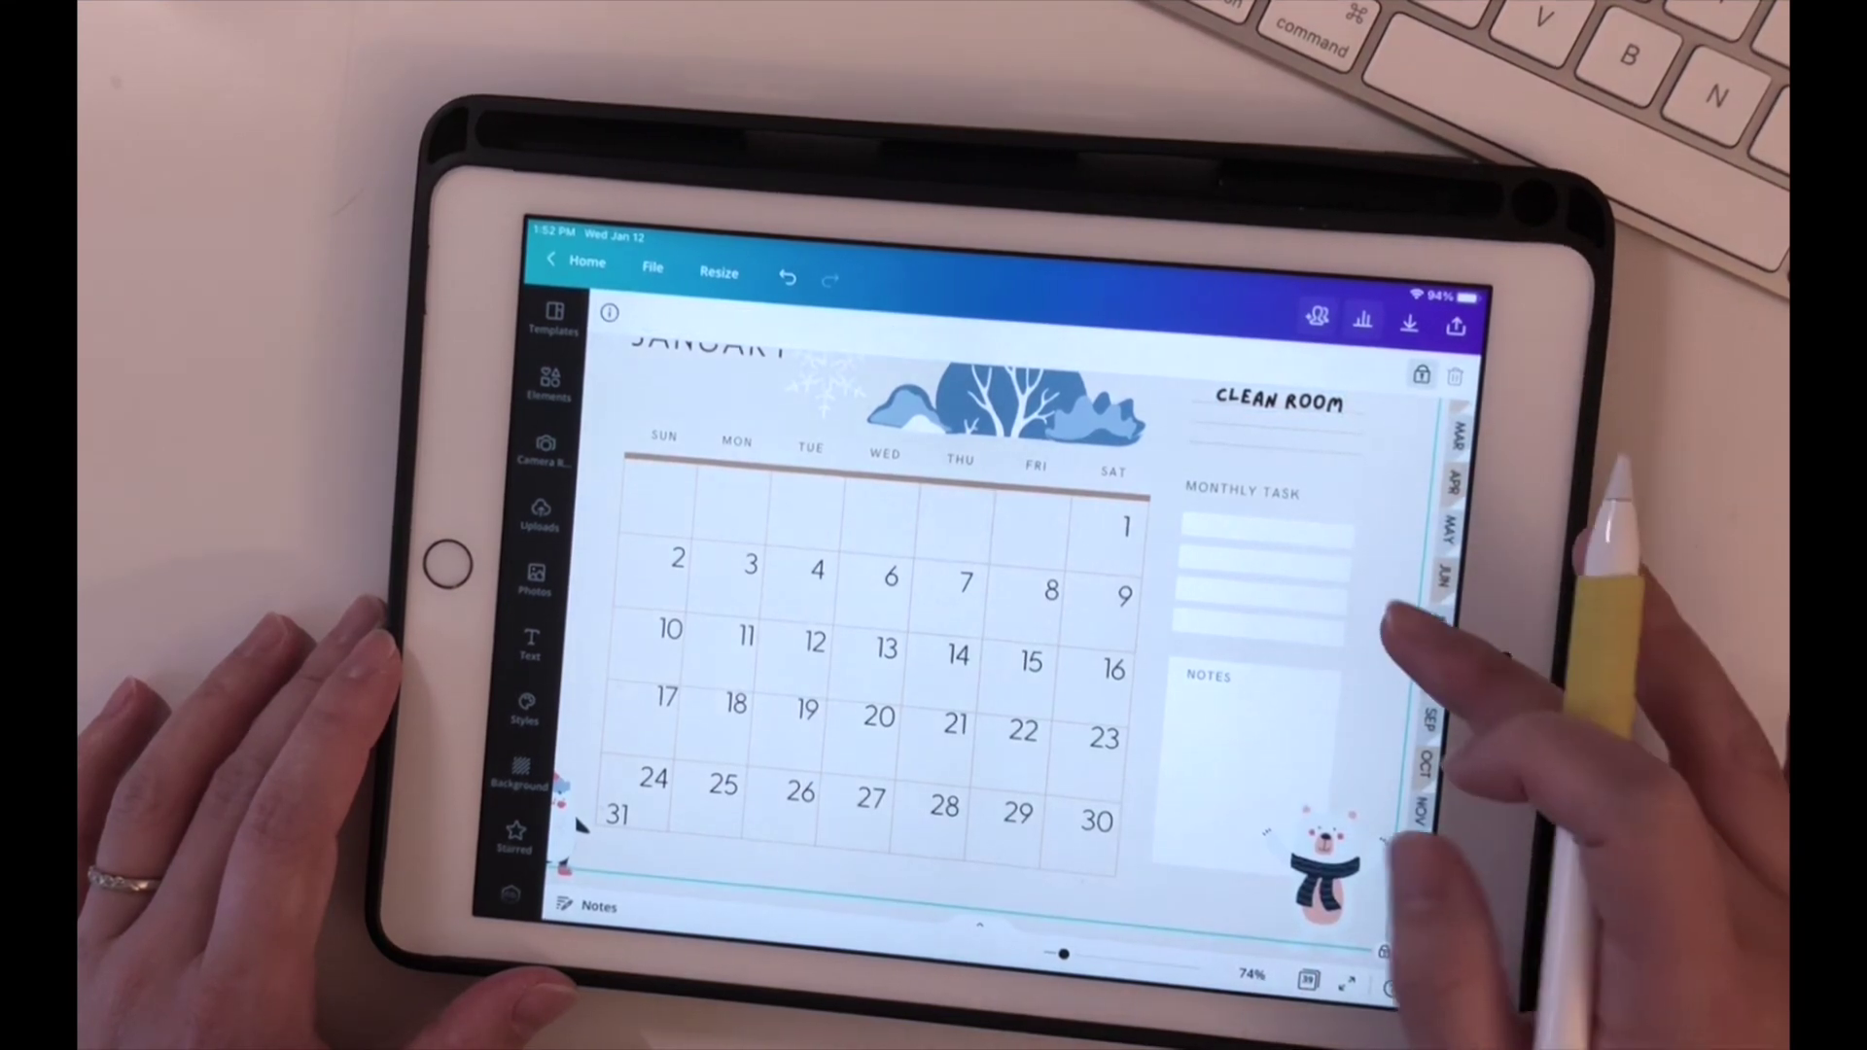
{"action": "scroll", "coordinate": [1323, 681], "scroll_direction": "up", "scroll_amount": 3}
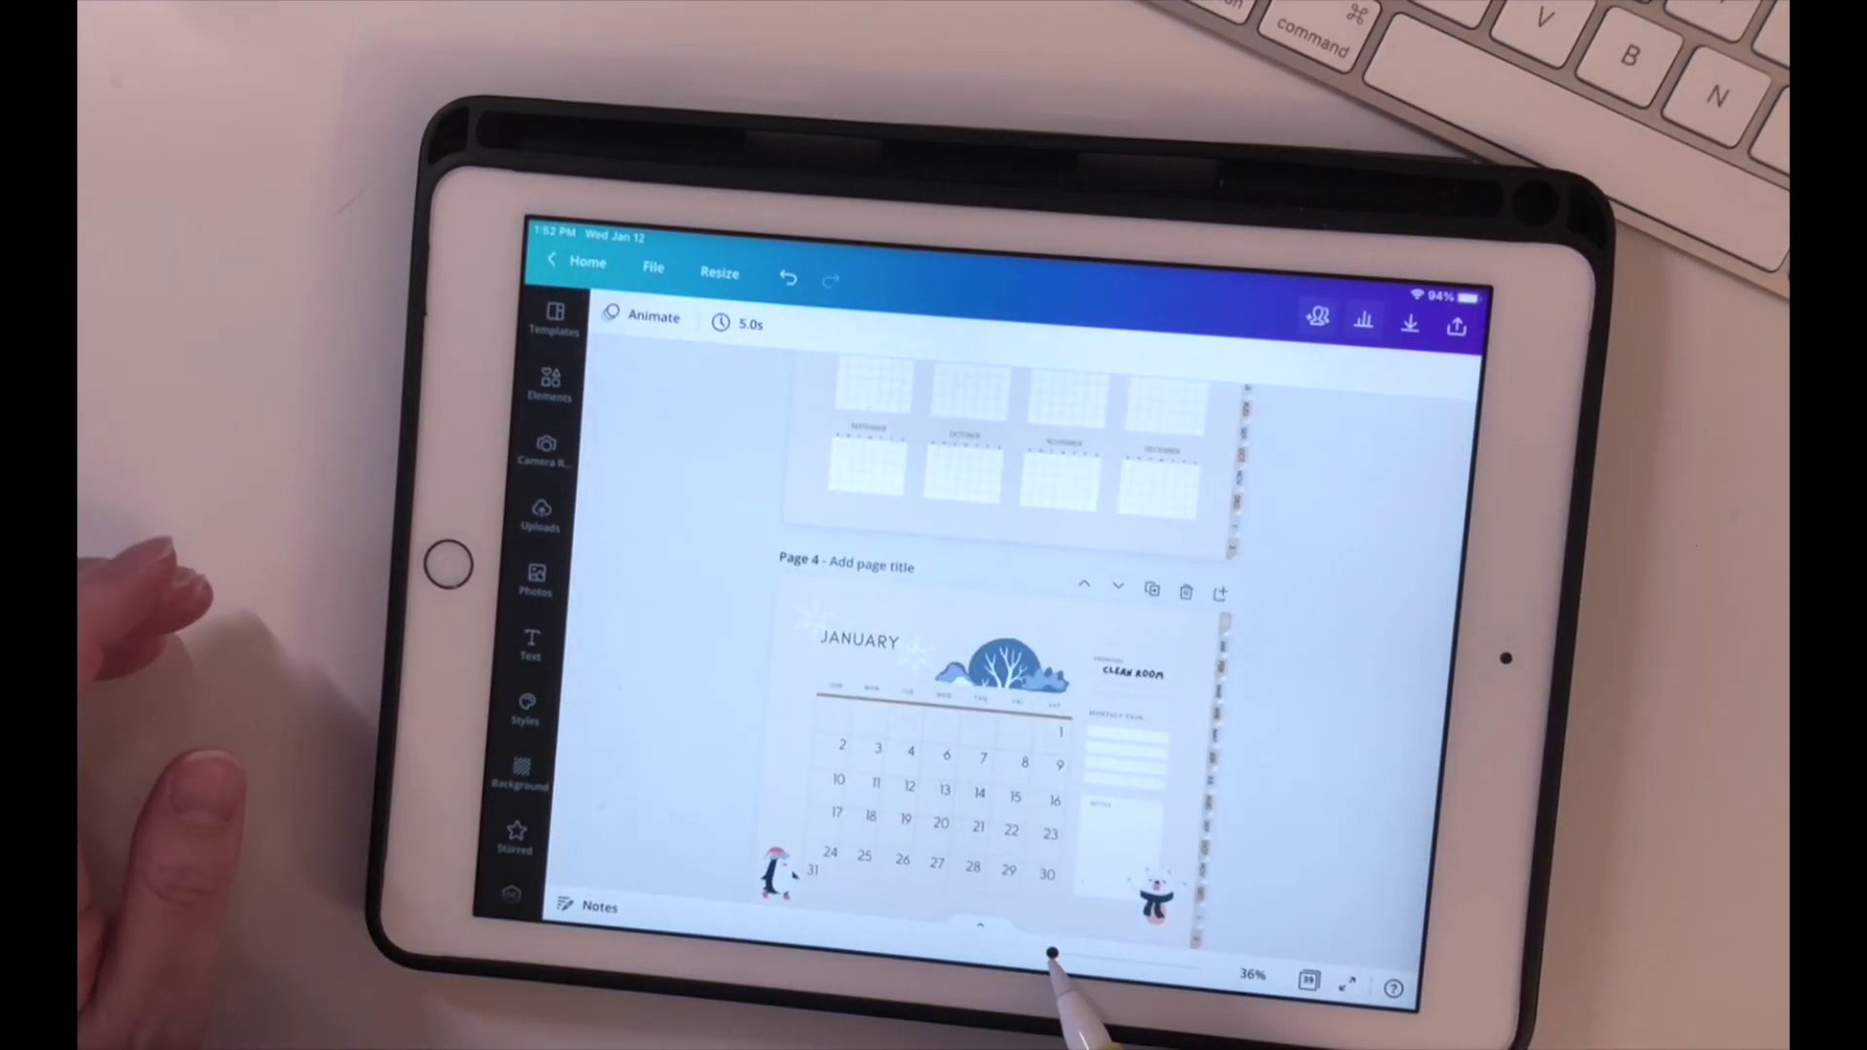
{"action": "left_click_drag", "start_coordinate": [1054, 955], "coordinate": [1059, 955]}
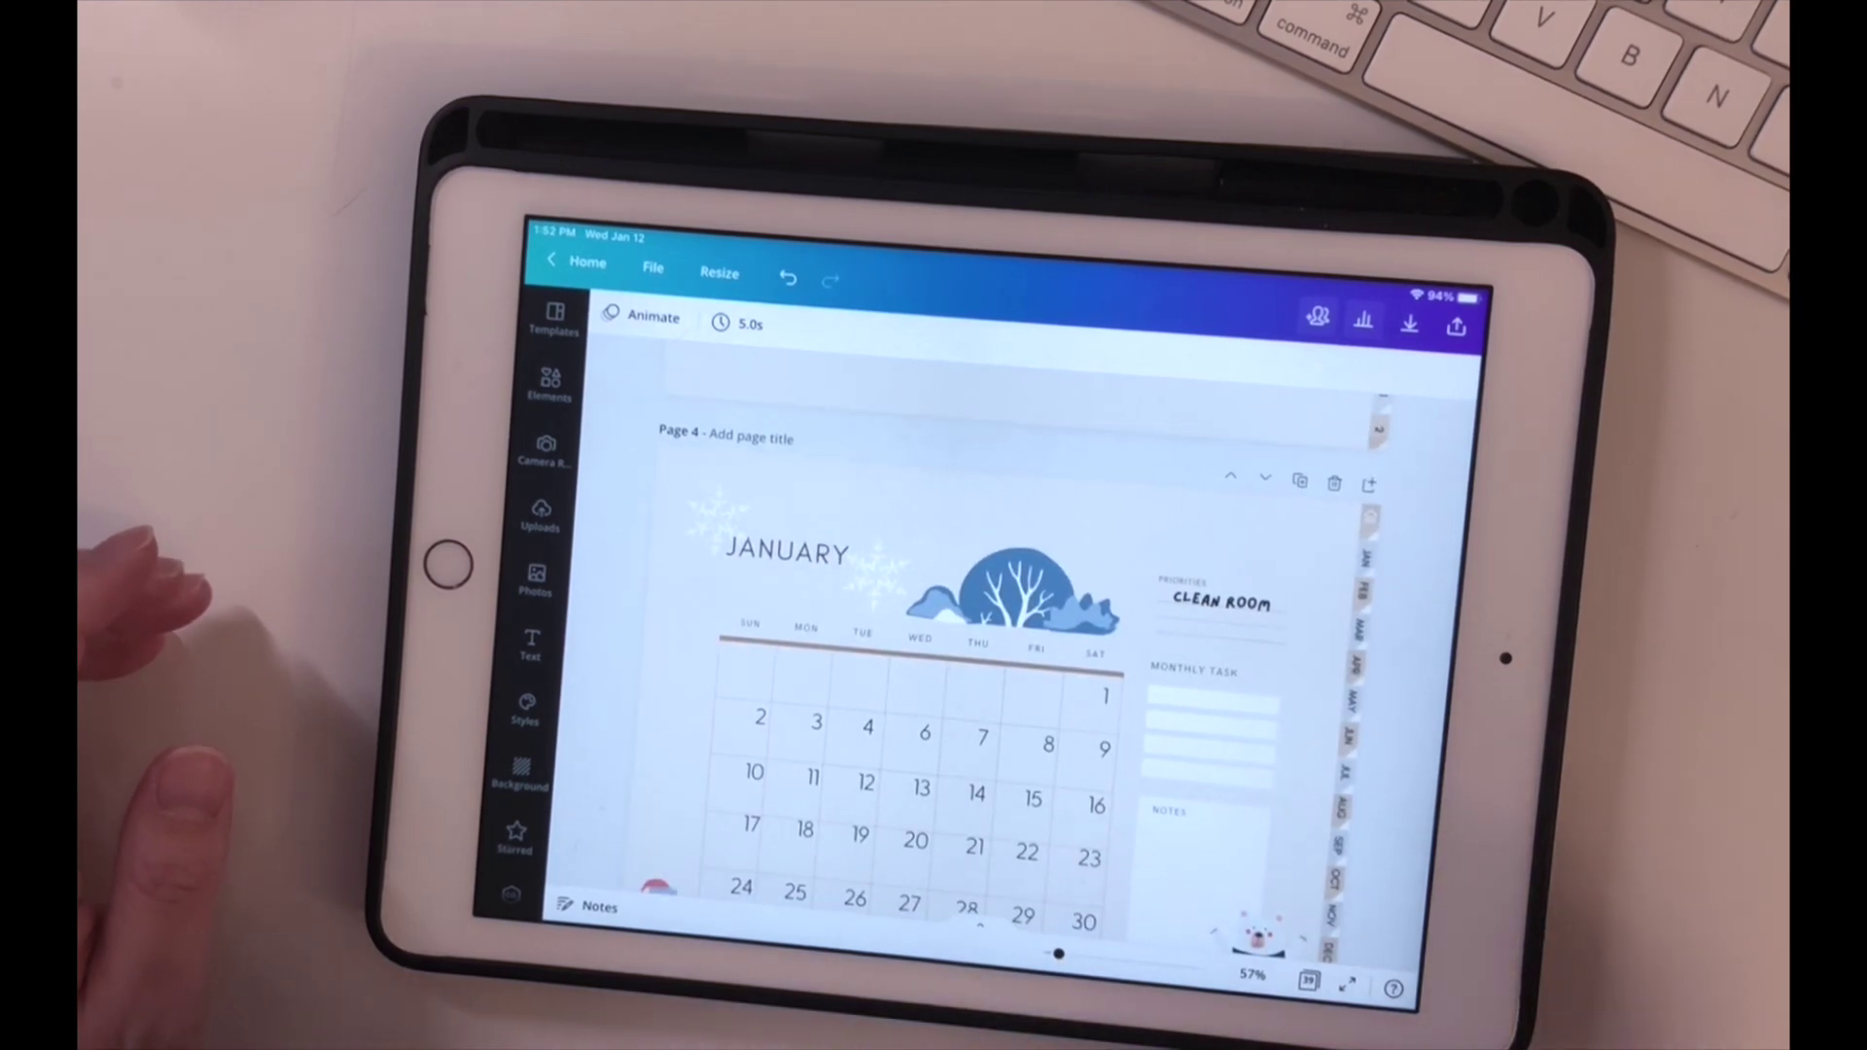
{"action": "scroll", "coordinate": [1400, 583], "scroll_direction": "down", "scroll_amount": 2}
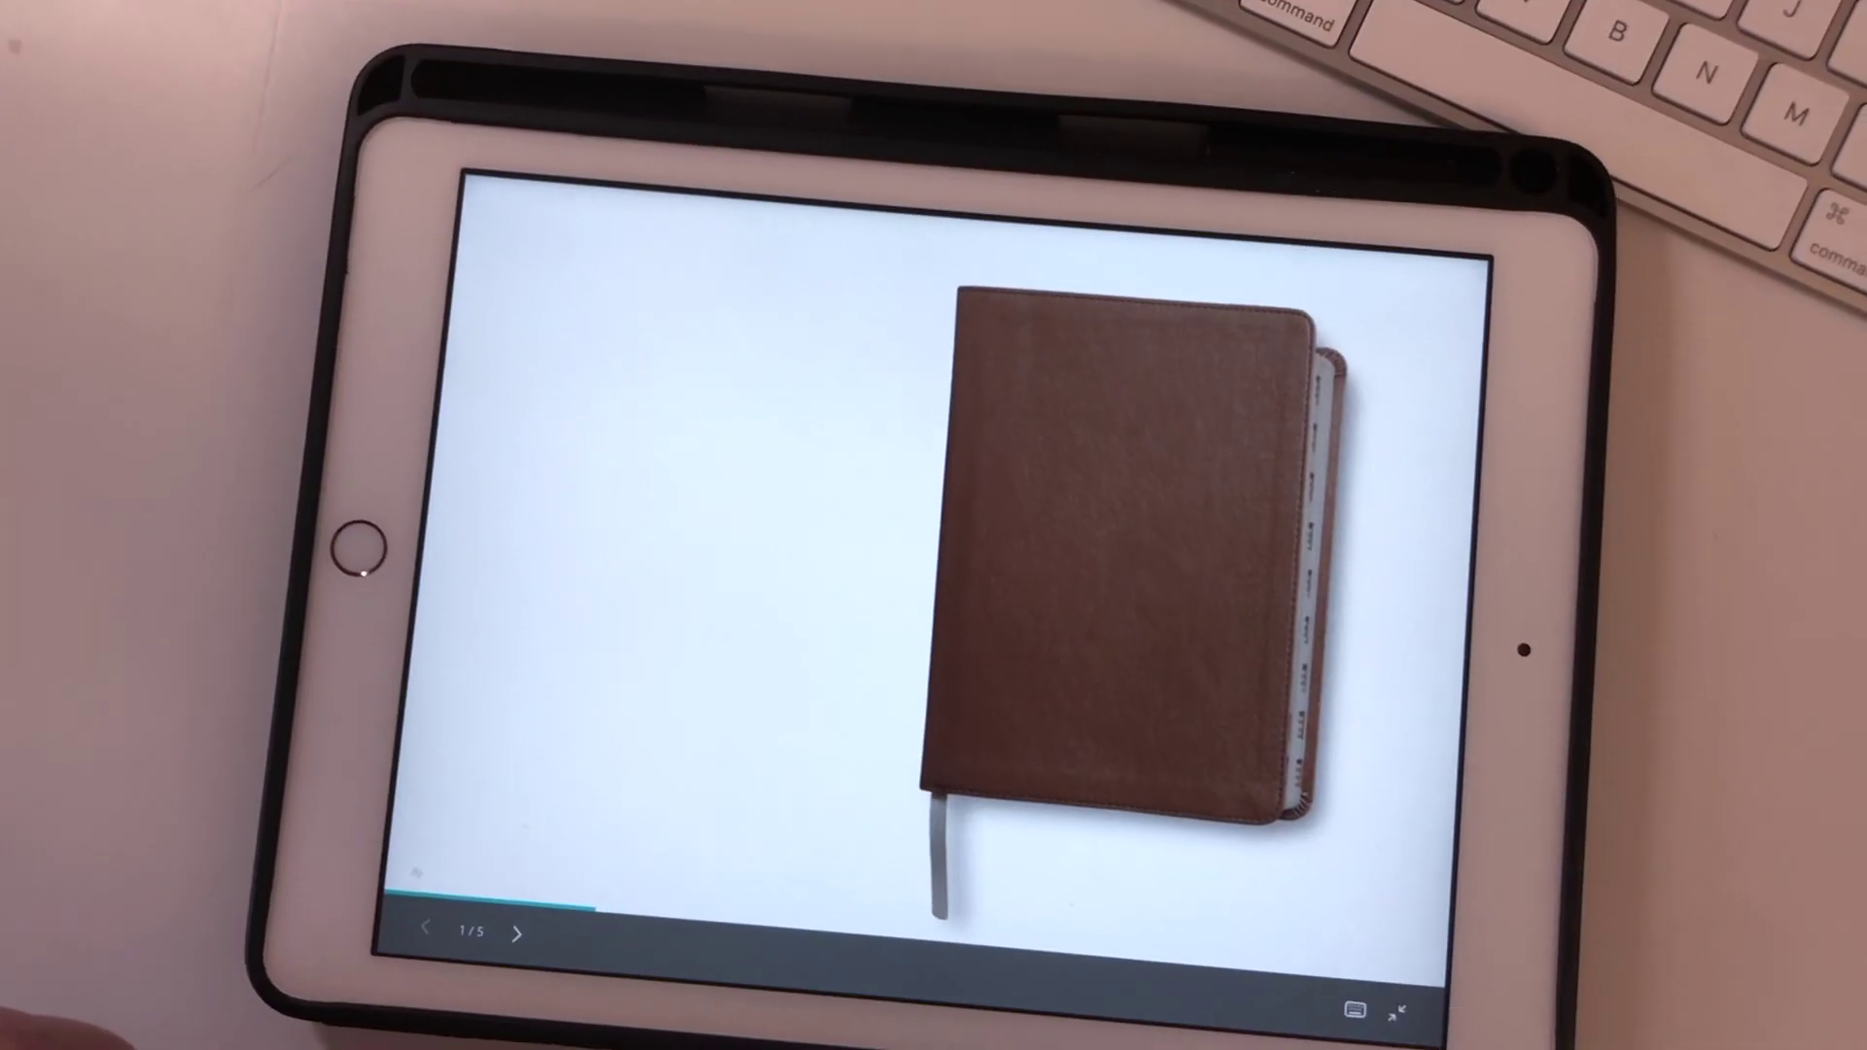
Page through the notebook planner in the full-screen presentation from the cover to the decorated January daily page.
{"action": "left_click", "coordinate": [516, 941]}
{"action": "left_click", "coordinate": [516, 940]}
{"action": "left_click", "coordinate": [516, 941]}
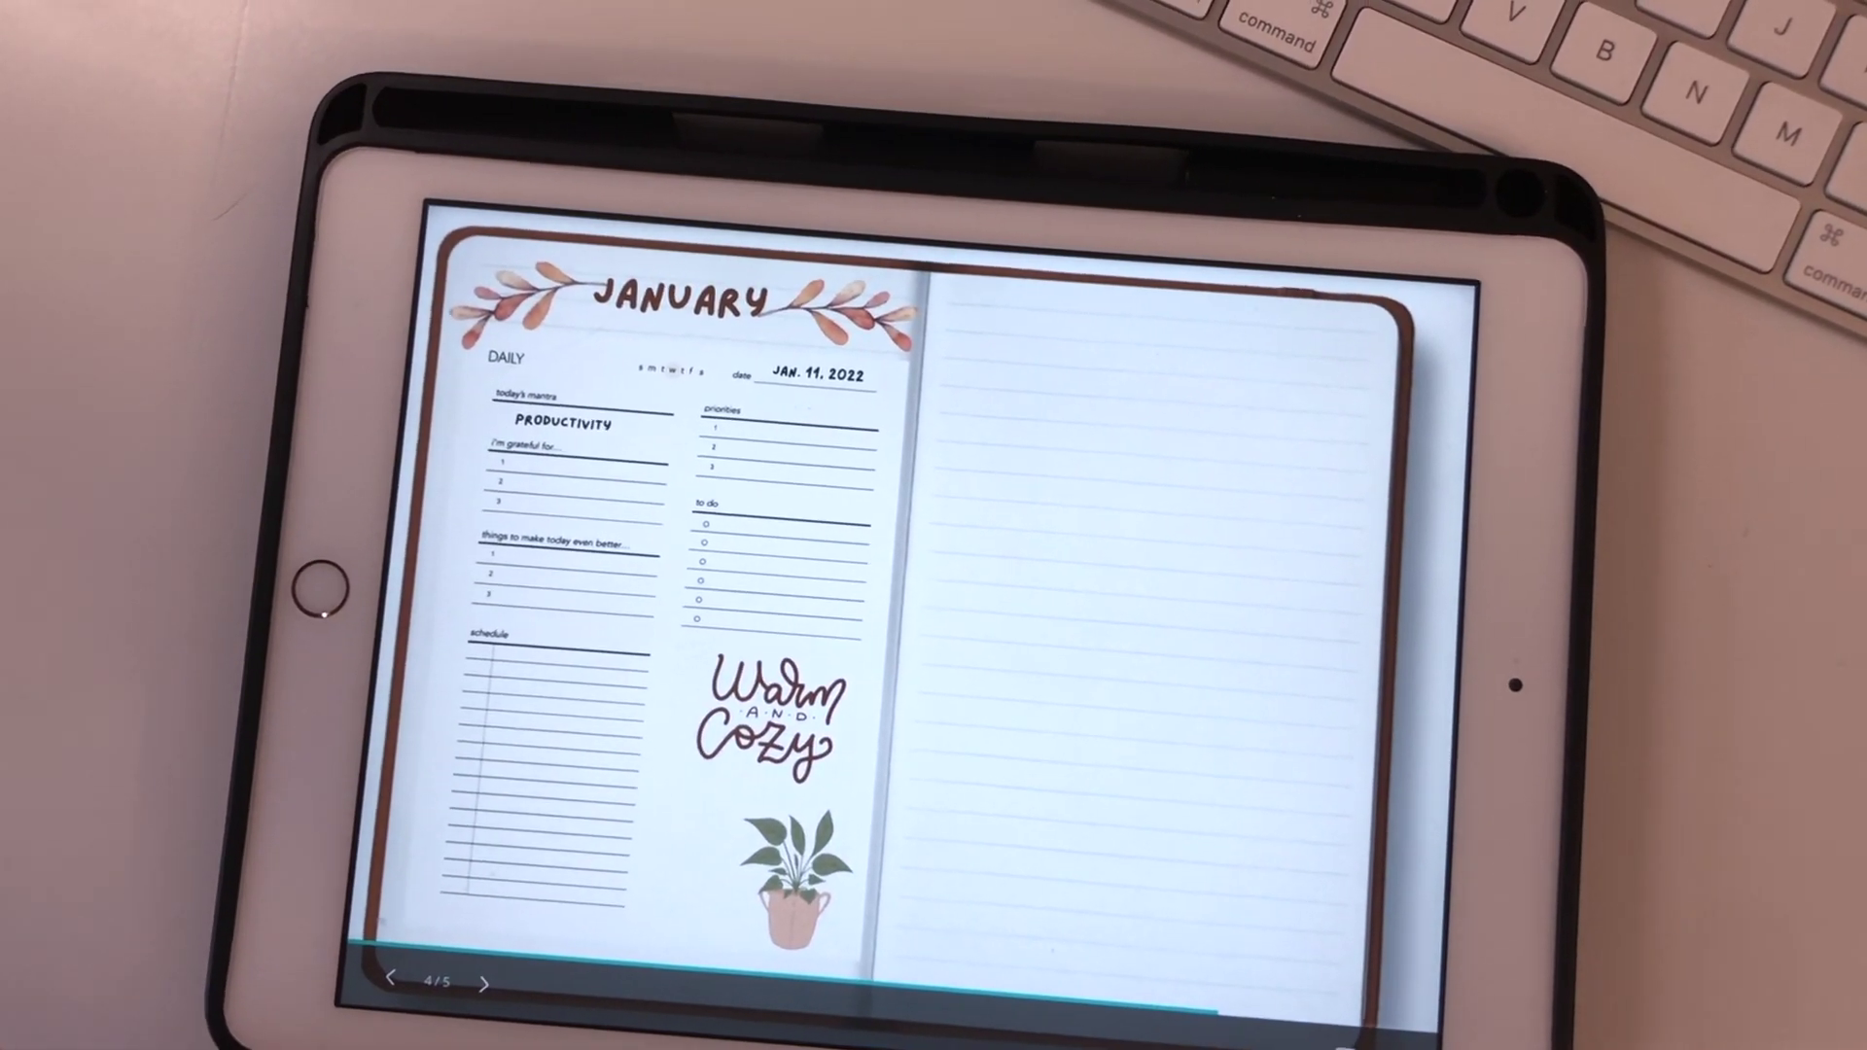